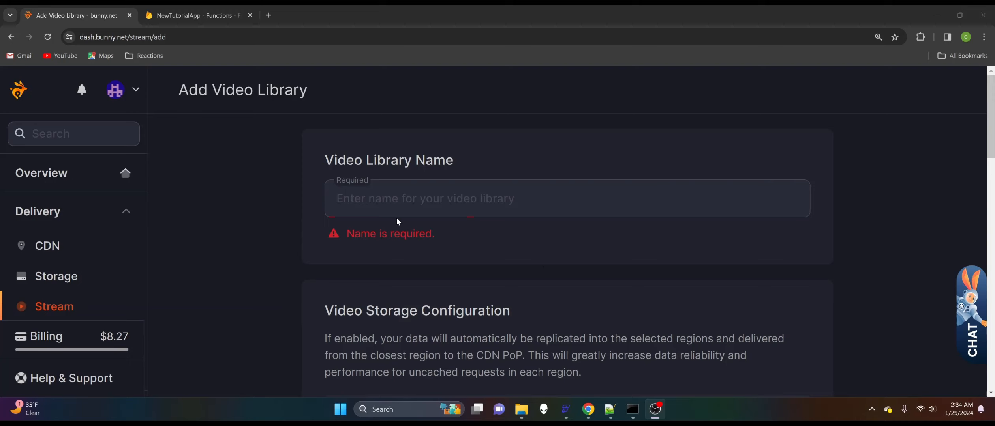
Step: Name the new video library VideoAppTutorial
scroll(174, 278, down, 2)
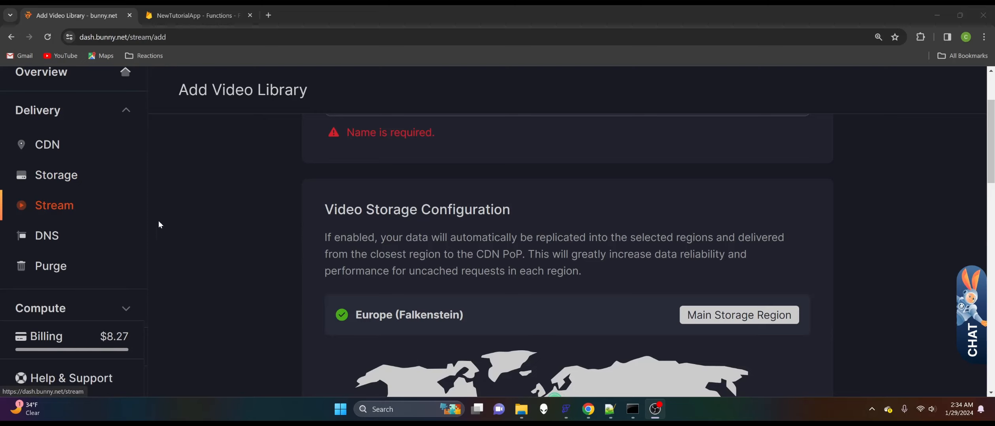
scroll(278, 213, up, 3)
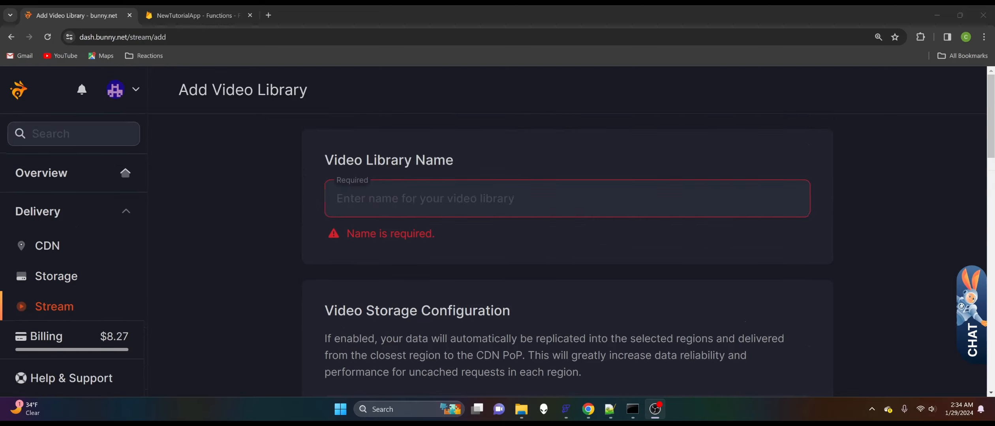
click(348, 199)
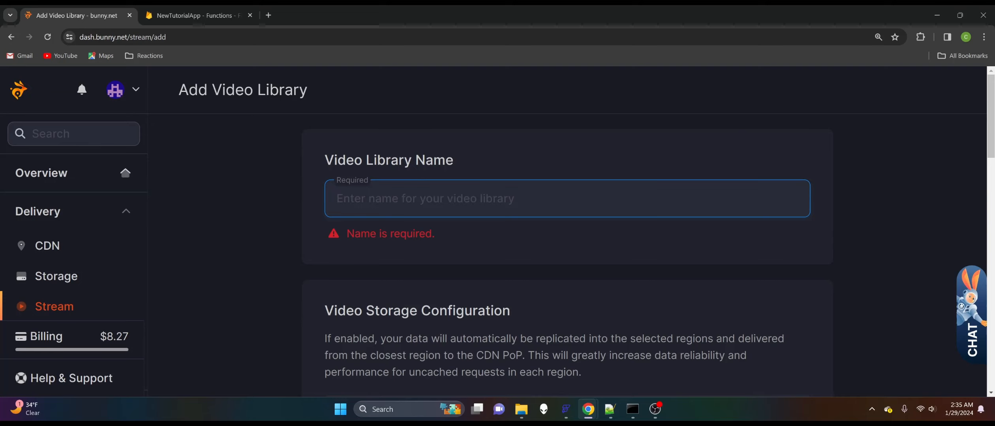
text(Vid)
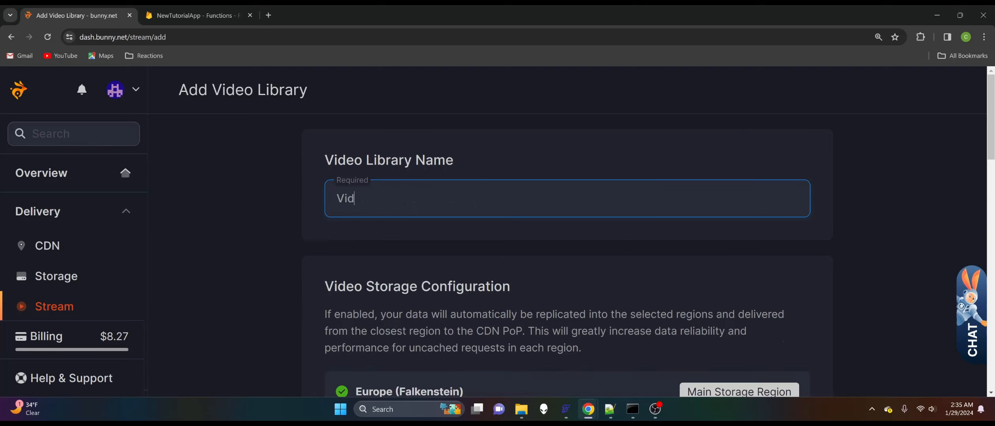
text(eoAppTutorial)
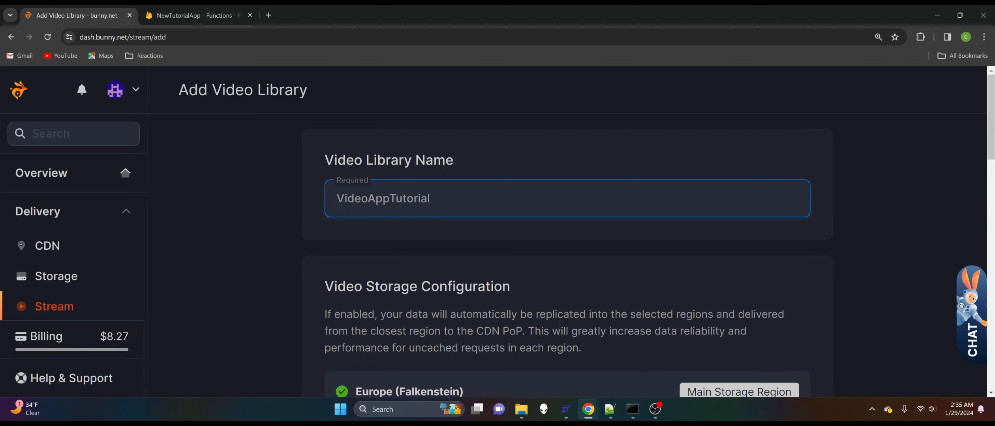
Step: Review the storage configuration and deselect Asia (Singapore) from the library's replication regions
scroll(470, 236, down, 3)
scroll(470, 239, up, 3)
scroll(465, 237, down, 3)
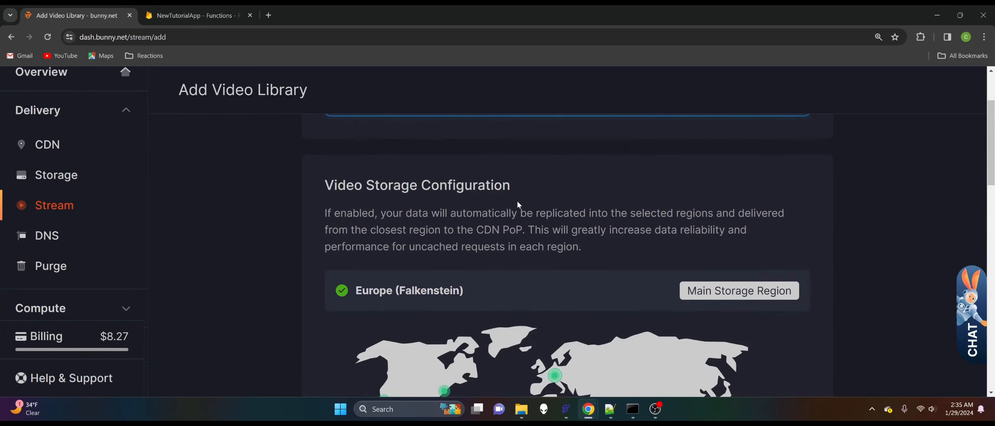
scroll(519, 206, down, 2)
scroll(527, 210, up, 1)
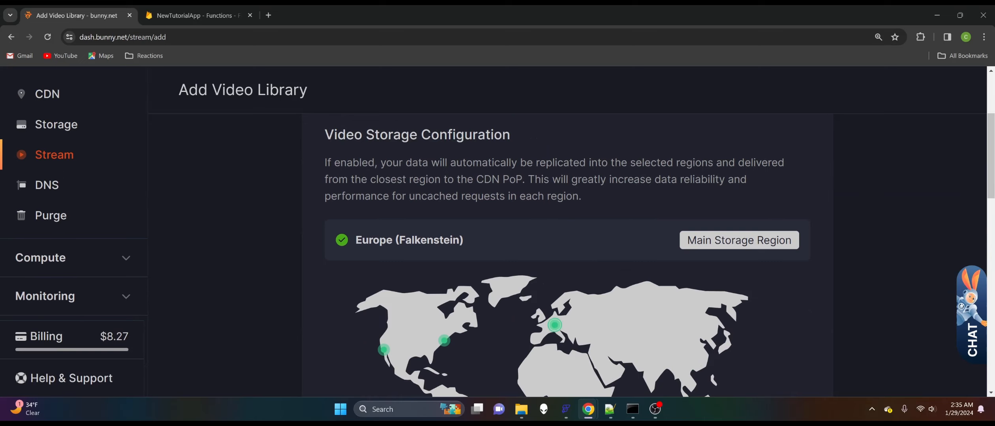
scroll(557, 283, down, 1)
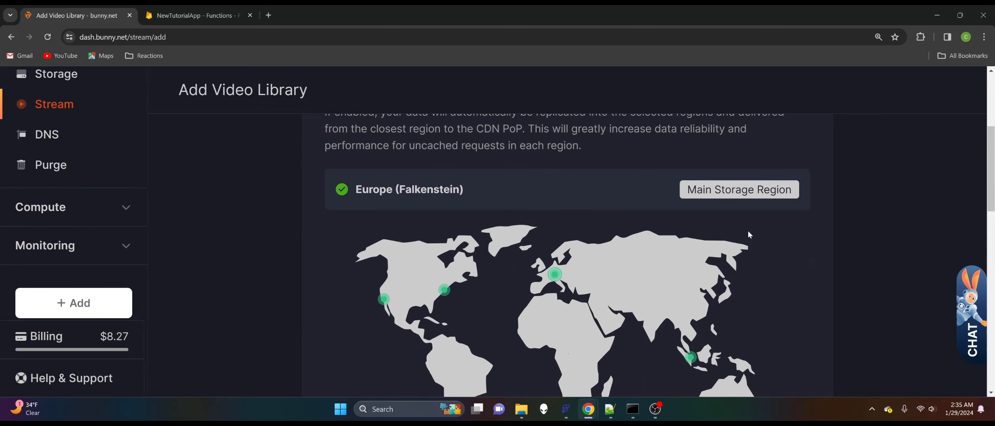
scroll(625, 189, down, 7)
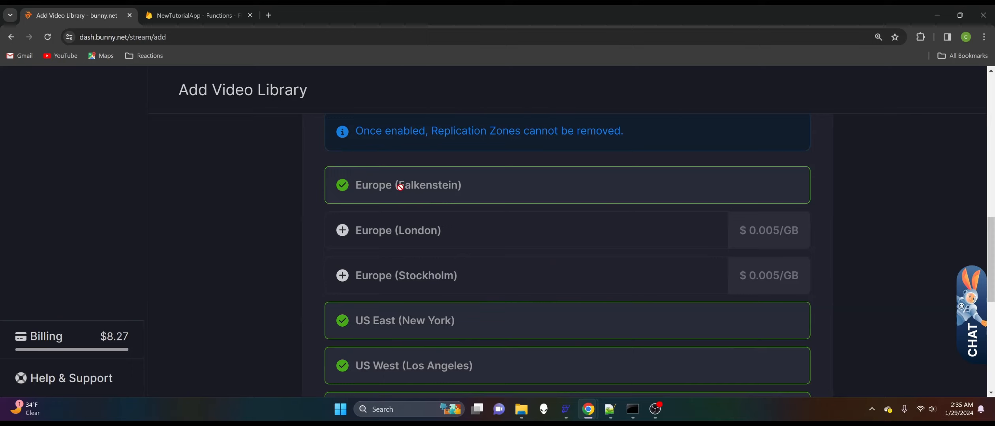
scroll(331, 247, down, 1)
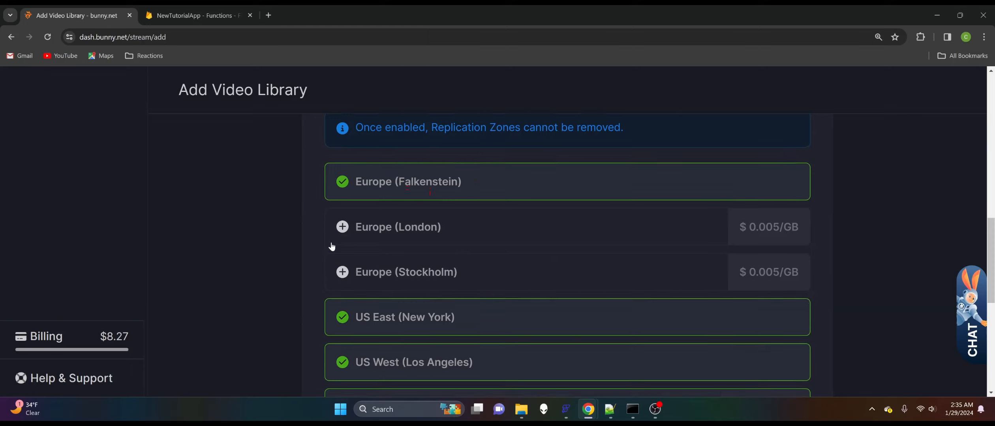
scroll(332, 247, down, 3)
scroll(400, 249, up, 2)
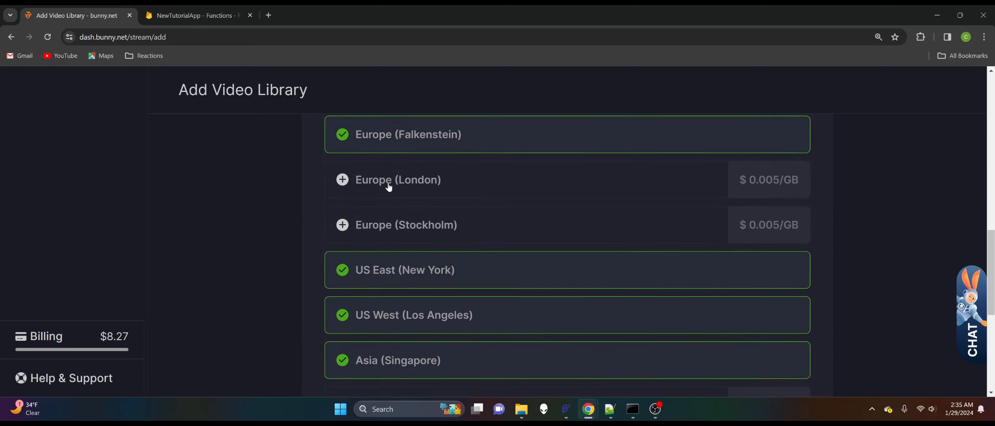
scroll(454, 303, down, 1)
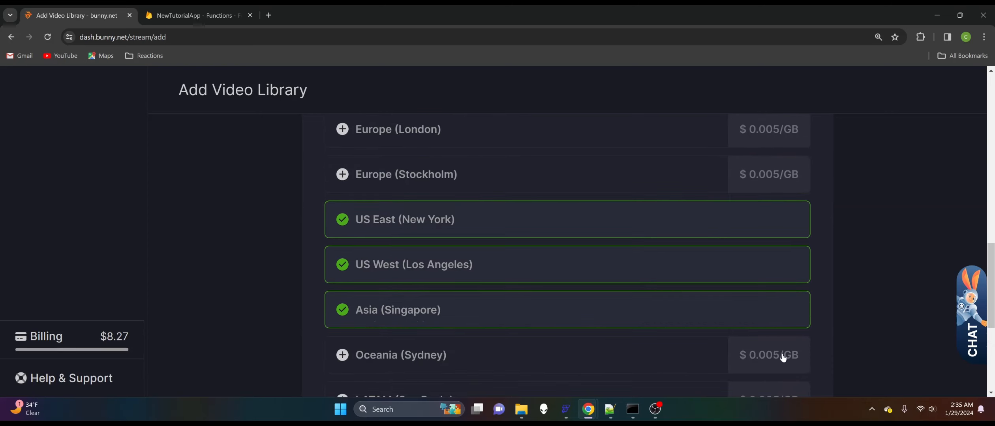
scroll(459, 247, down, 2)
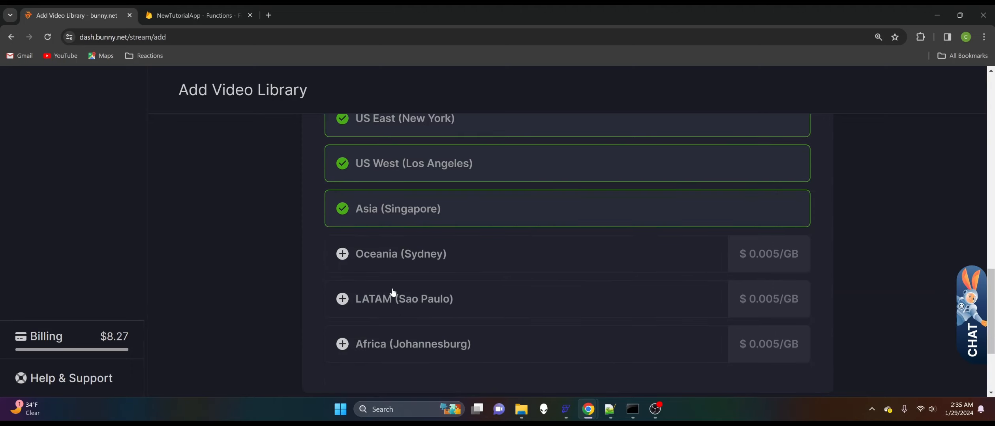
scroll(394, 292, down, 2)
scroll(395, 289, up, 4)
click(396, 335)
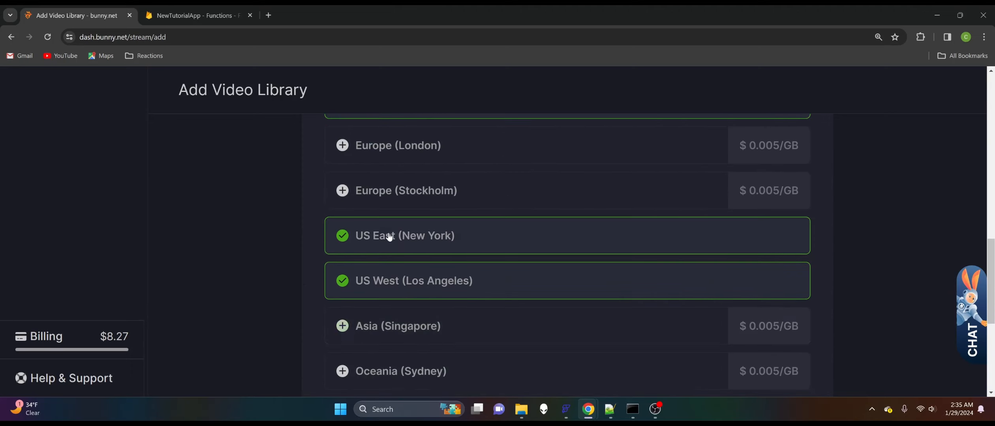
Step: Check the remaining replication regions and the monthly storage cost, and add the video library
scroll(547, 254, up, 2)
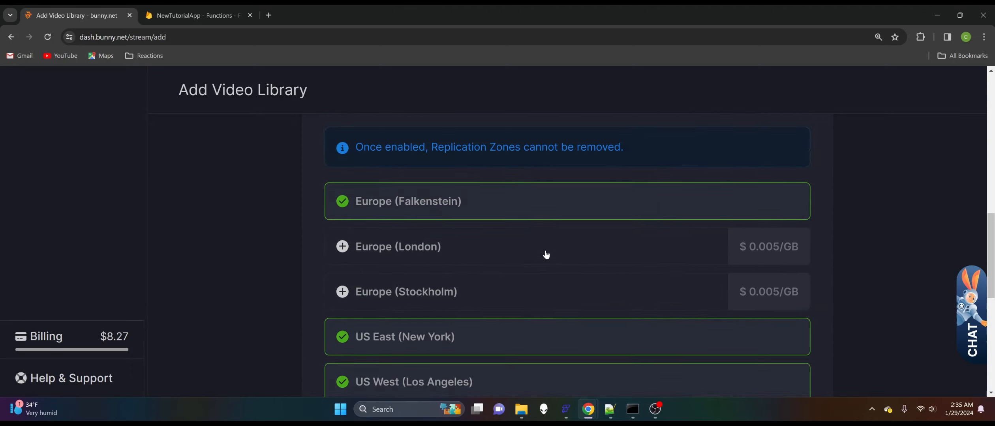
scroll(546, 254, down, 4)
scroll(444, 284, up, 3)
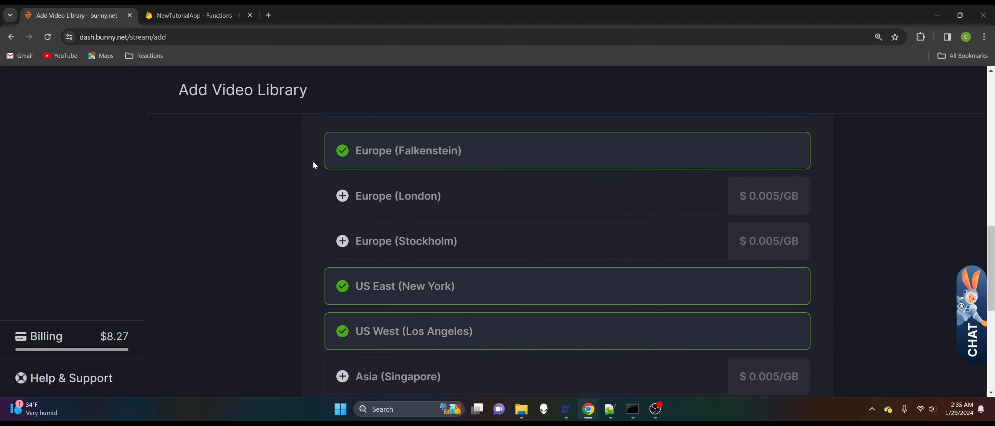
scroll(549, 300, down, 5)
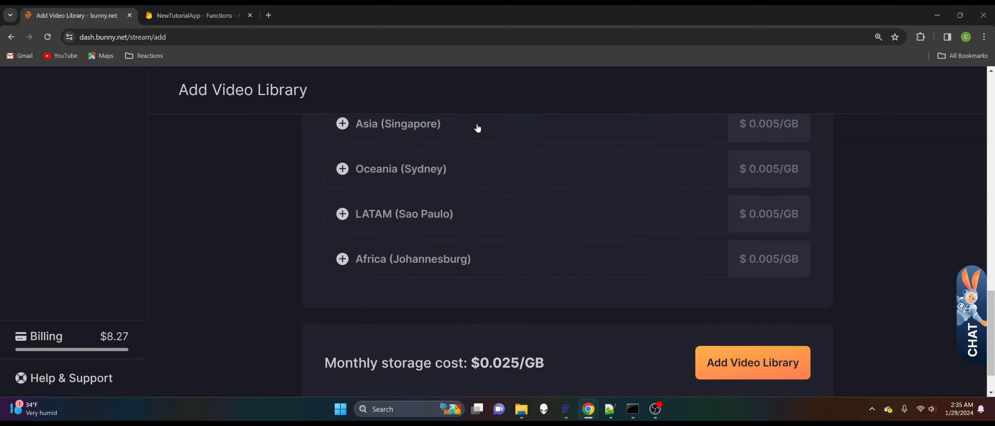
scroll(495, 277, up, 3)
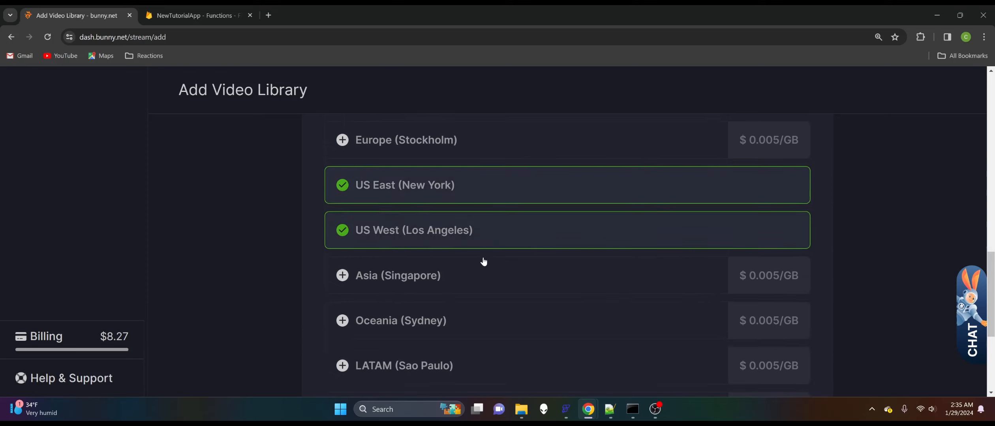
scroll(738, 285, down, 4)
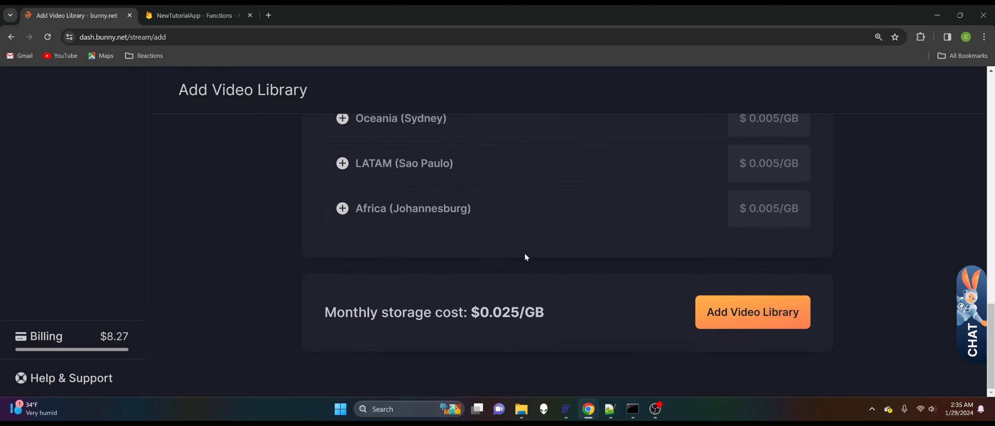
scroll(524, 257, up, 4)
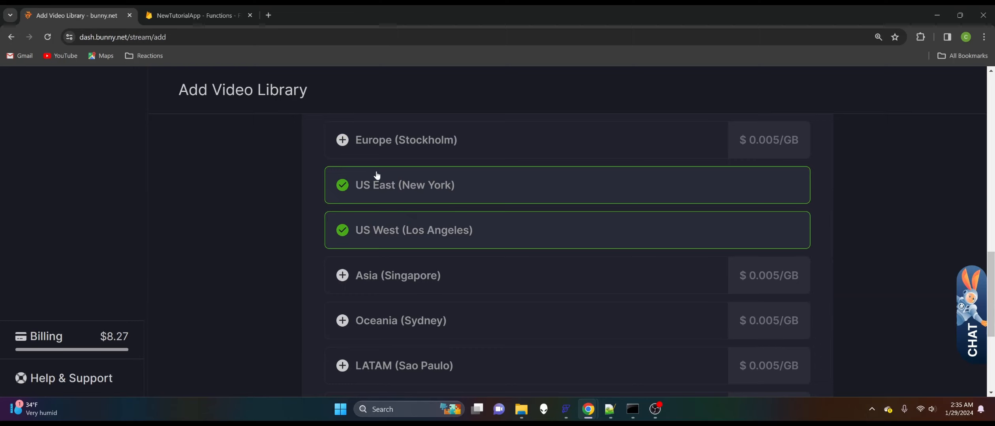
scroll(391, 206, down, 1)
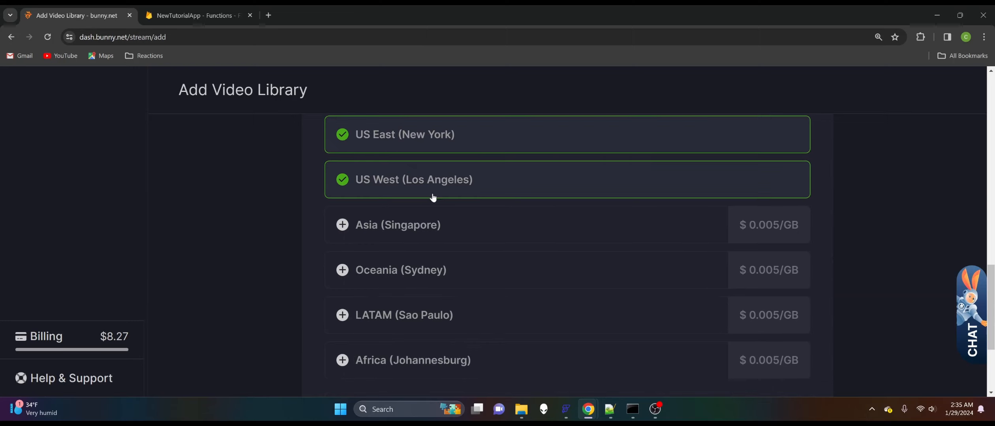
scroll(474, 213, down, 4)
click(718, 329)
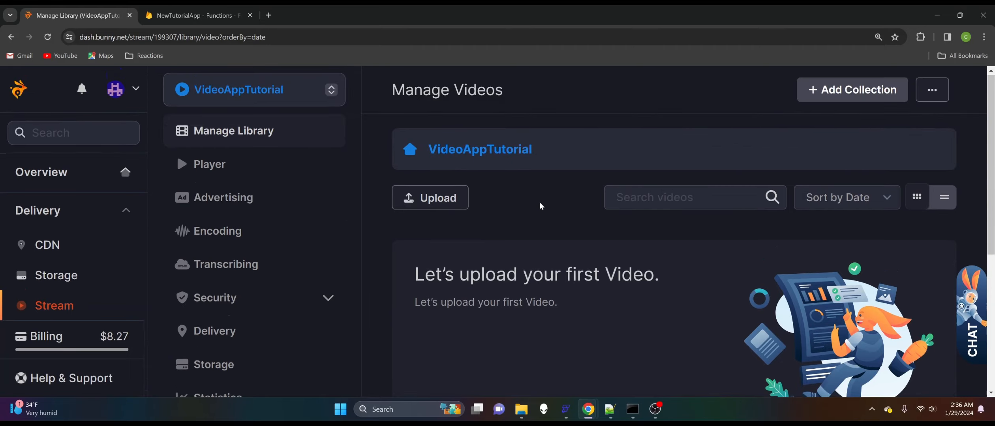
Step: Open the library's Player settings in a new browser tab, and examine the player appearance, control and Advertising options
scroll(545, 201, down, 2)
scroll(546, 203, up, 2)
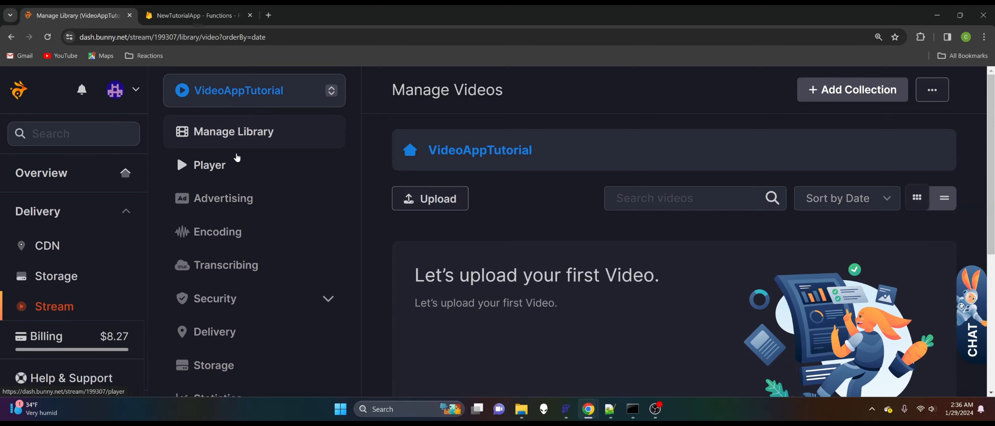
middle_click(219, 168)
click(195, 16)
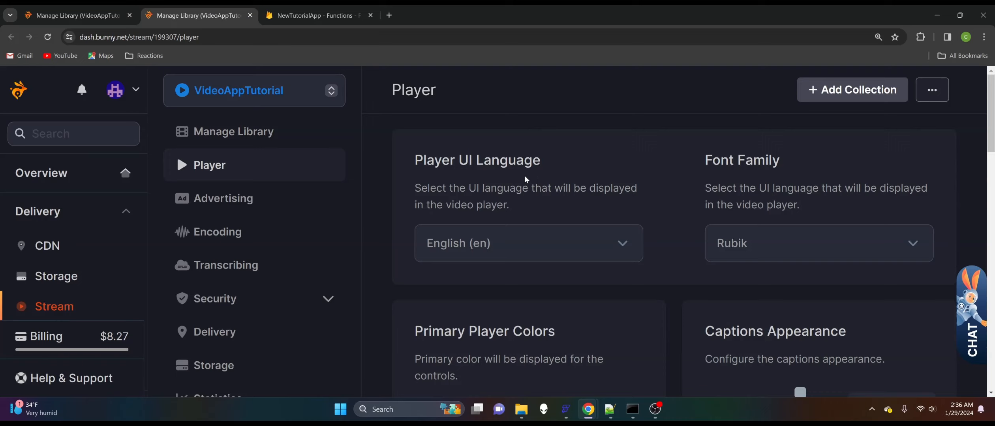
scroll(663, 242, down, 12)
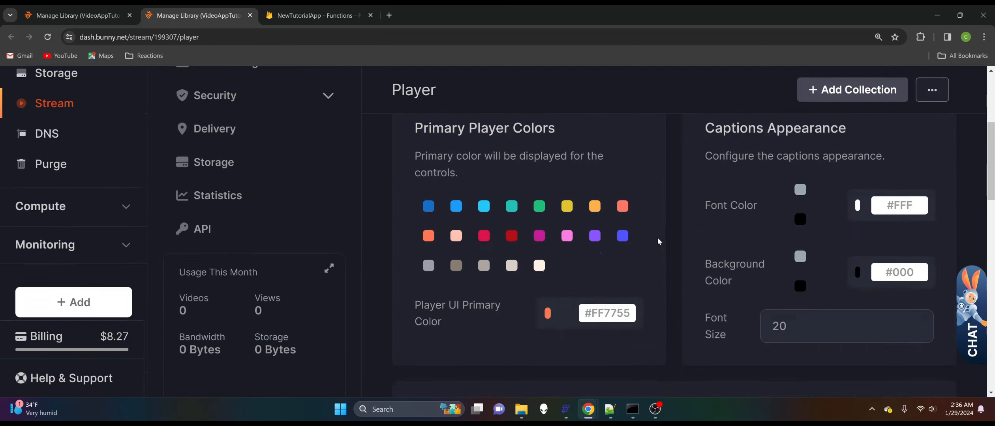
scroll(655, 242, up, 5)
scroll(656, 242, down, 6)
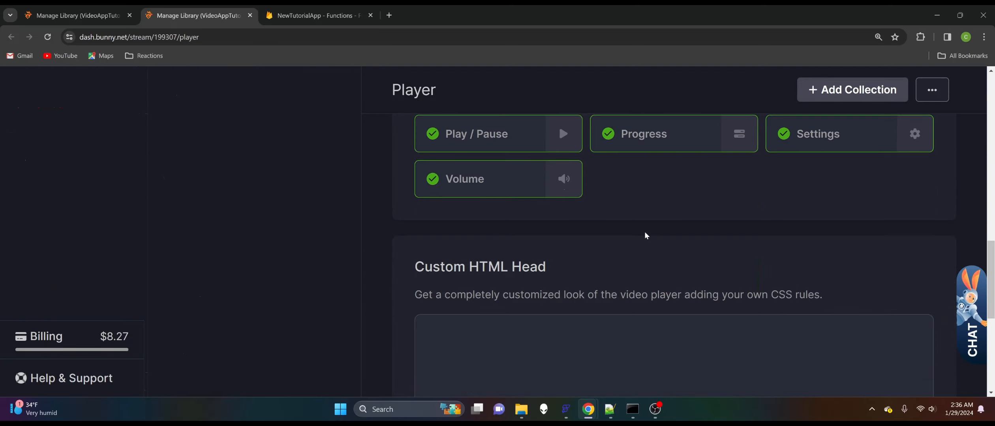
scroll(509, 142, up, 5)
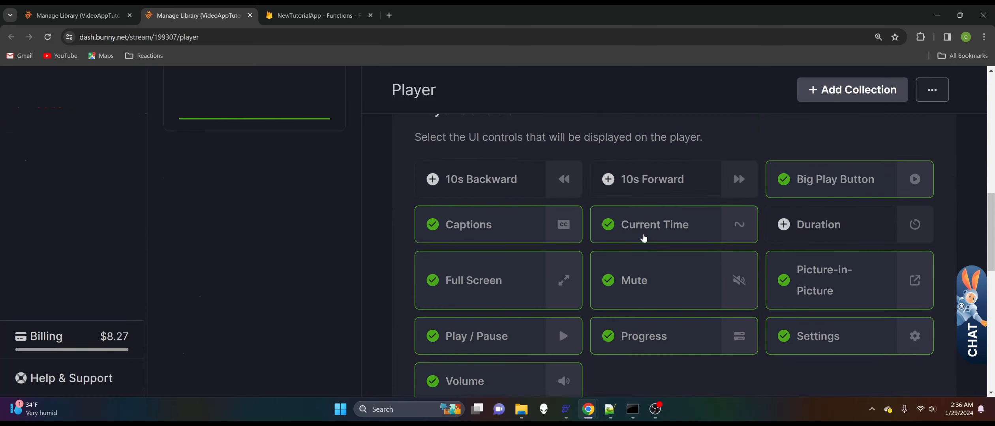
scroll(603, 263, up, 7)
scroll(553, 296, up, 2)
scroll(547, 264, up, 3)
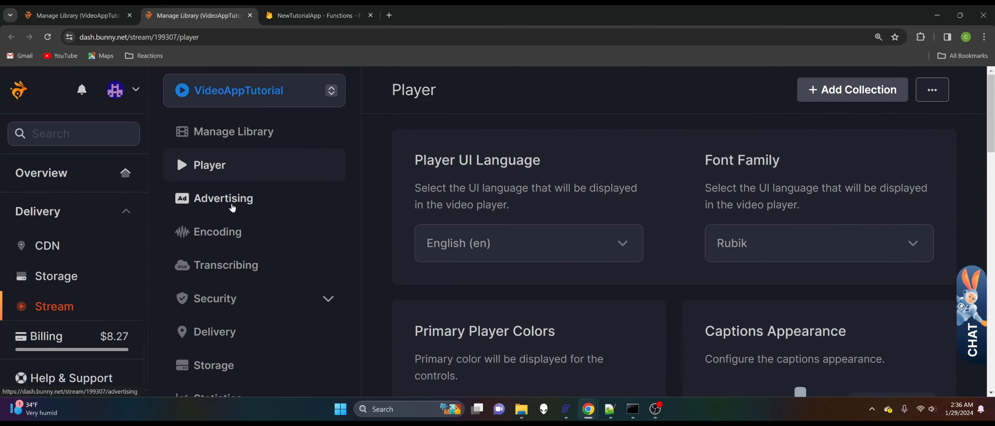
click(232, 208)
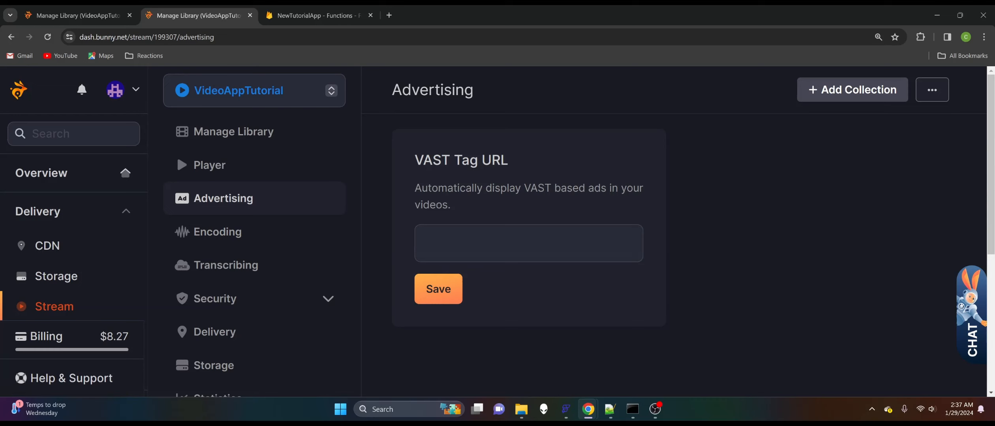
Step: Enable Early-Play in the video library's Encoding settings
click(279, 229)
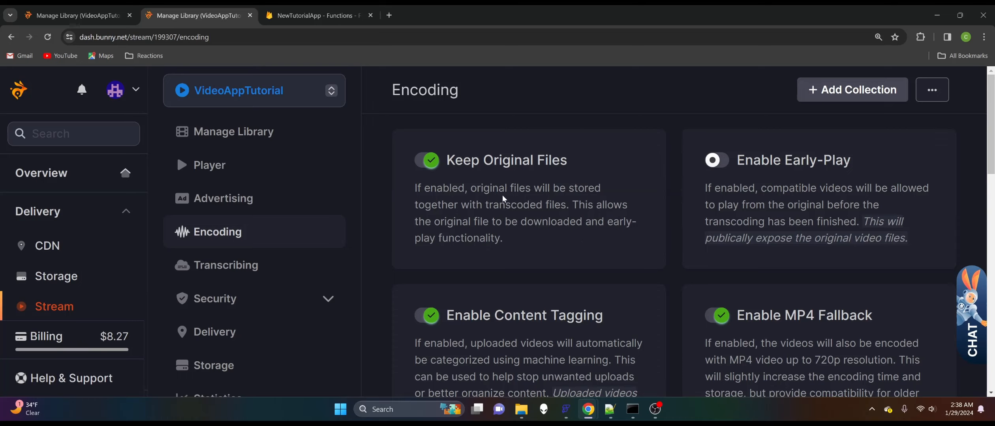
scroll(593, 241, down, 3)
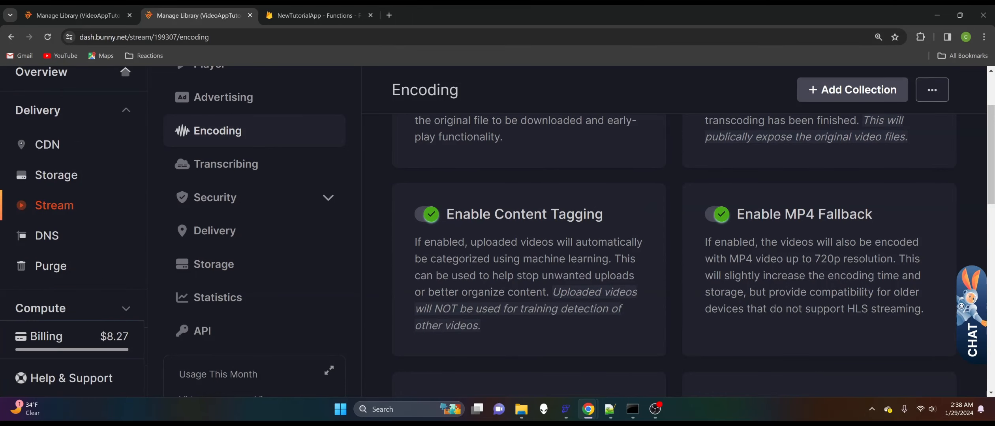
scroll(655, 192, up, 3)
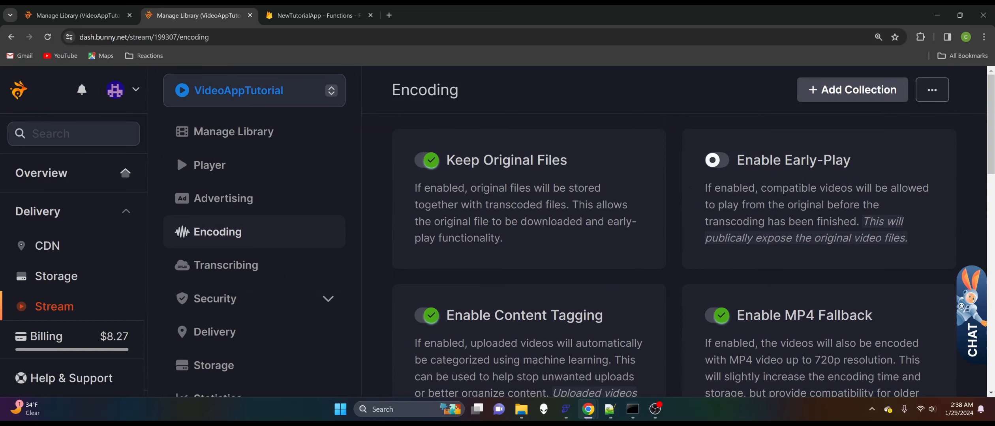
click(718, 161)
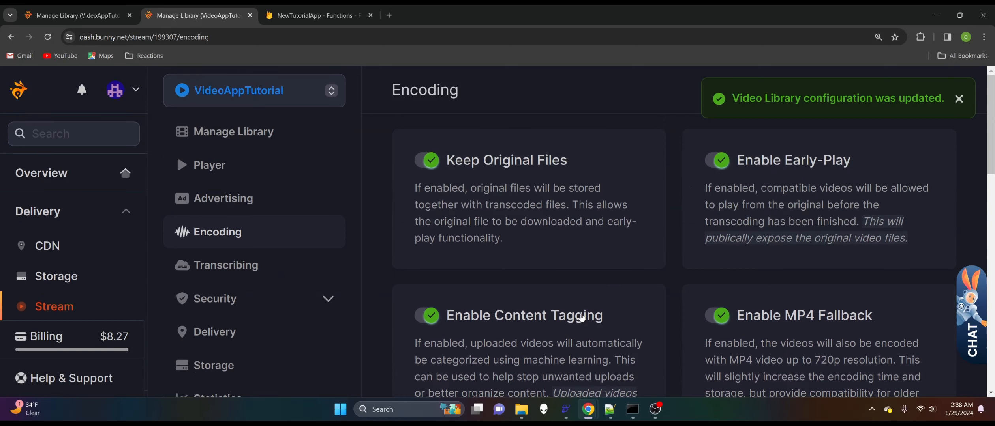
Step: Review the Content Tagging, MP4 Fallback, Watermark and Enabled Resolutions options in the library's Encoding settings
scroll(632, 257, down, 3)
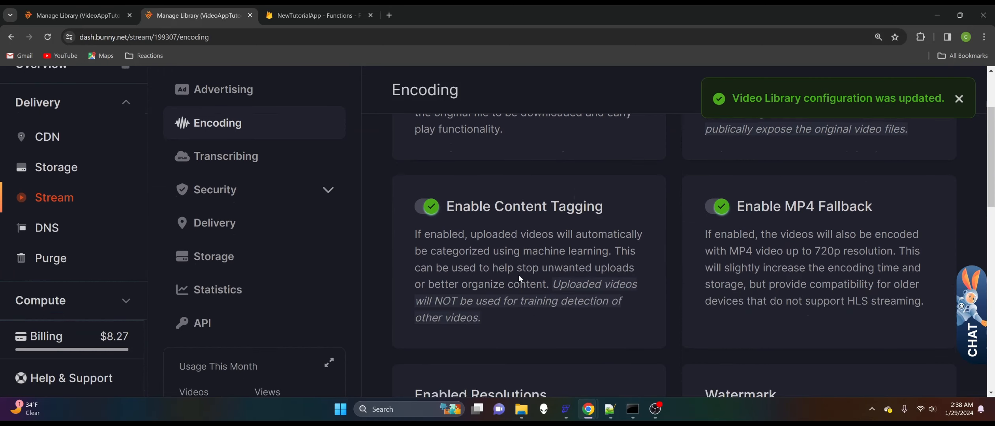
scroll(520, 279, down, 1)
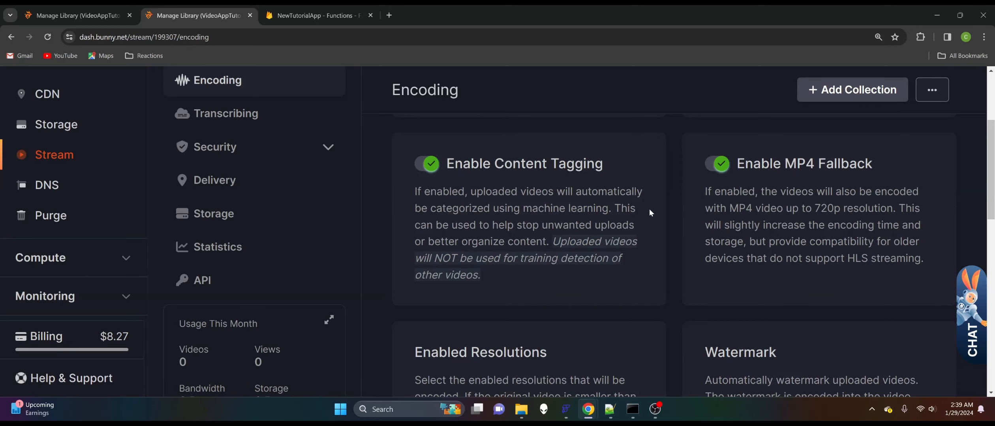
scroll(708, 246, down, 2)
scroll(707, 246, up, 3)
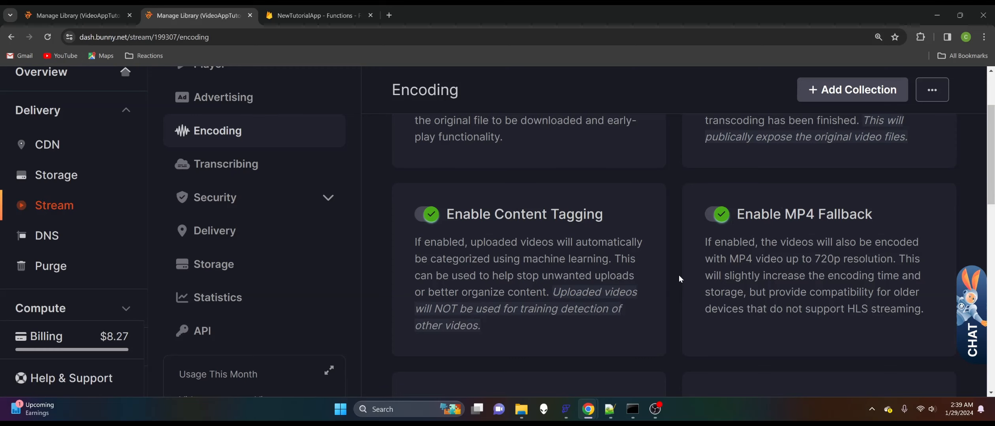
scroll(680, 279, down, 5)
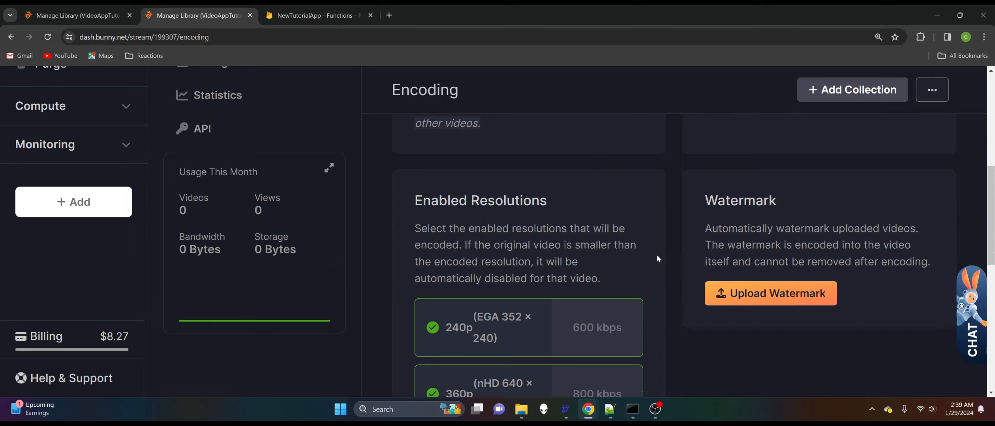
scroll(670, 267, down, 3)
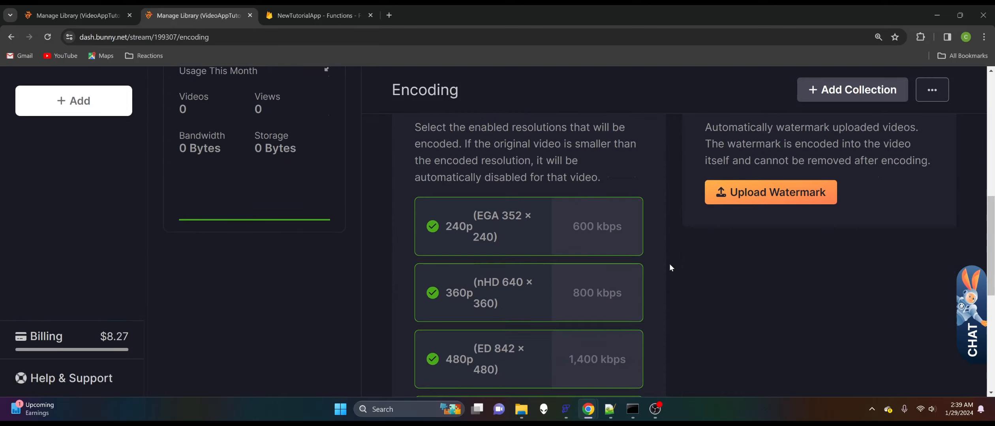
scroll(670, 267, down, 8)
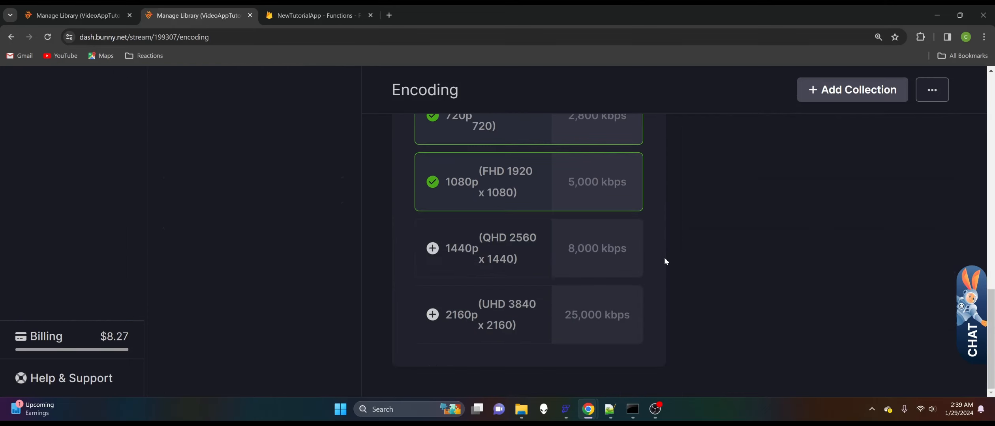
Step: Disable the 240p, 360p and 480p resolutions for encoding in the video library
scroll(664, 259, up, 8)
scroll(671, 253, up, 3)
scroll(673, 247, down, 3)
click(478, 233)
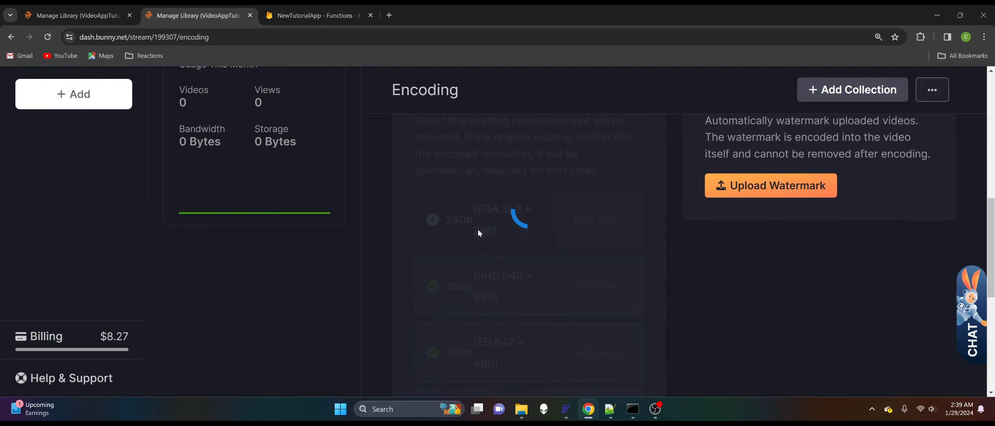
click(482, 294)
scroll(656, 288, down, 4)
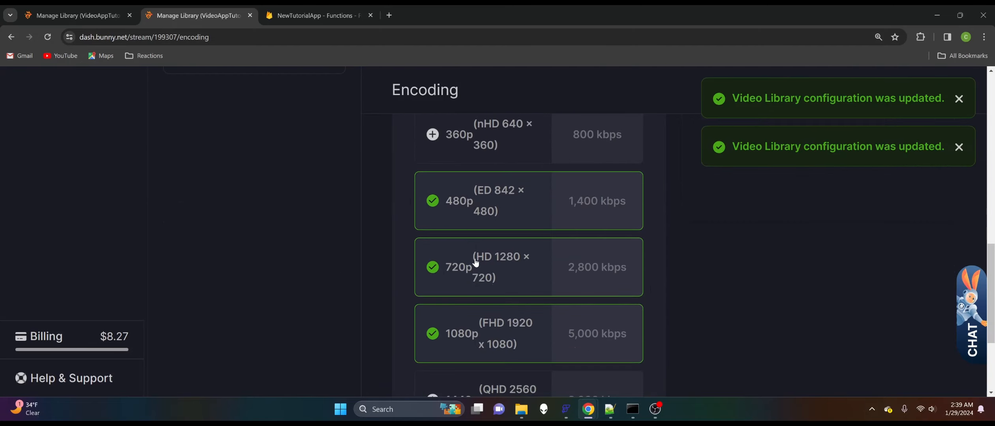
click(500, 206)
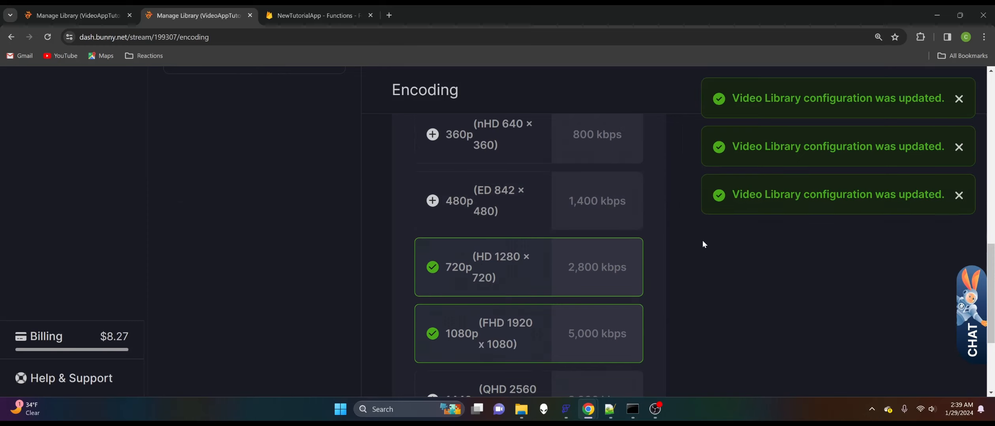
Step: Examine the 720p to 2160p encoding resolutions and their bitrates, the watermark option and the rest of the Encoding settings
scroll(703, 240, down, 2)
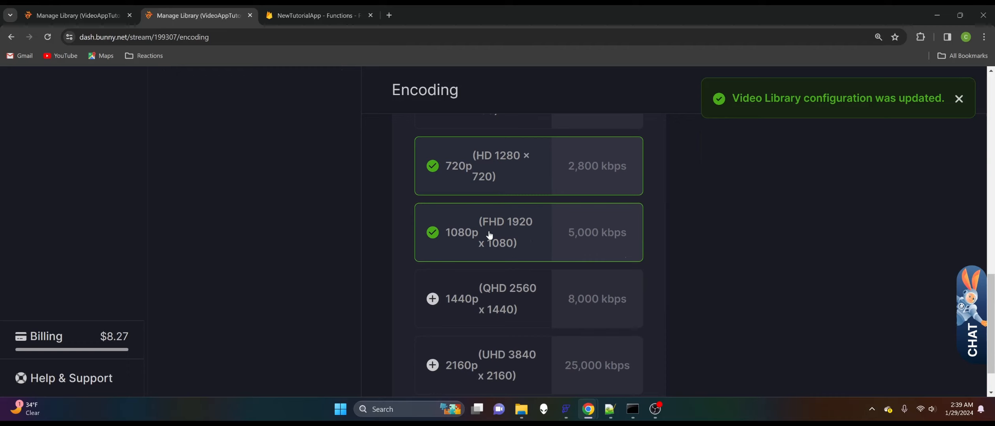
scroll(691, 233, down, 1)
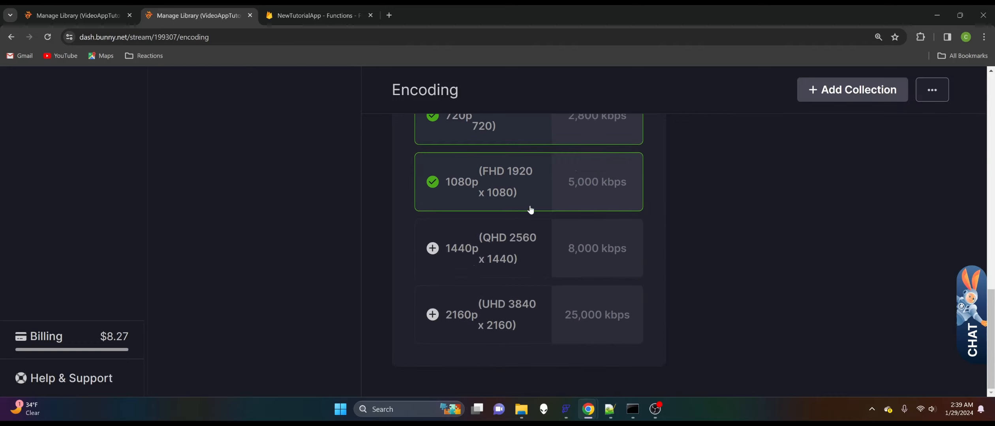
scroll(691, 233, up, 2)
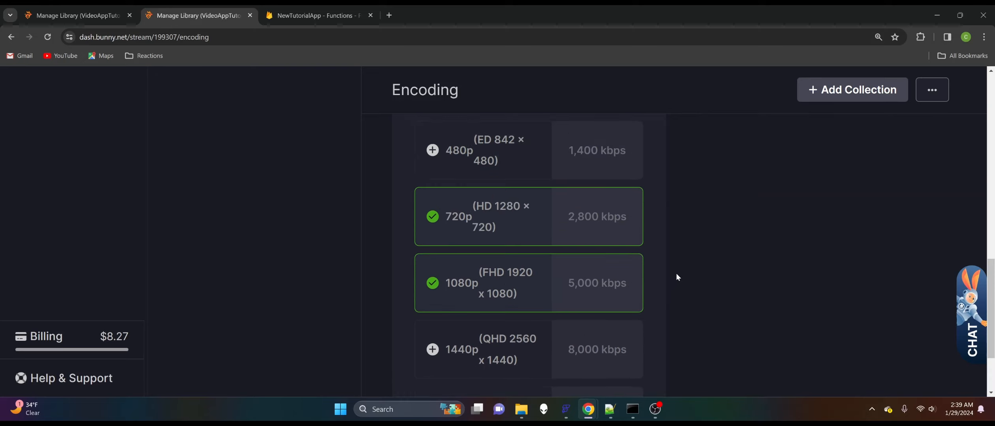
scroll(678, 277, down, 2)
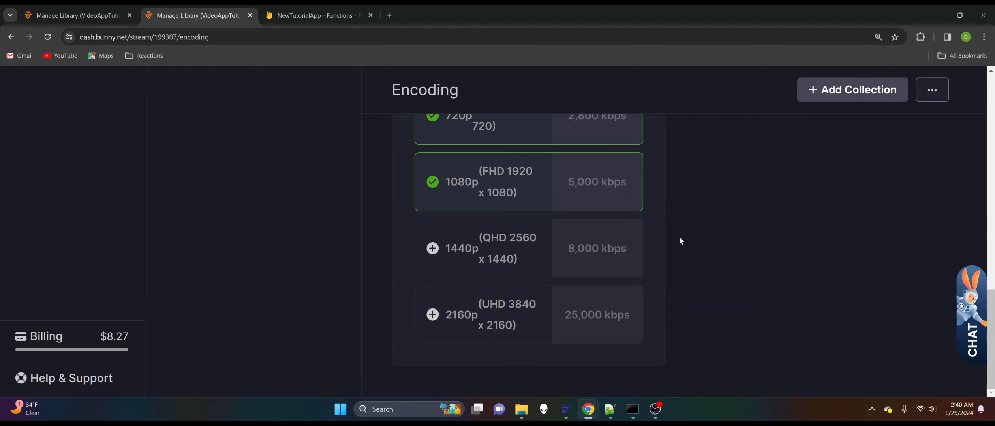
scroll(680, 238, up, 4)
scroll(548, 329, down, 2)
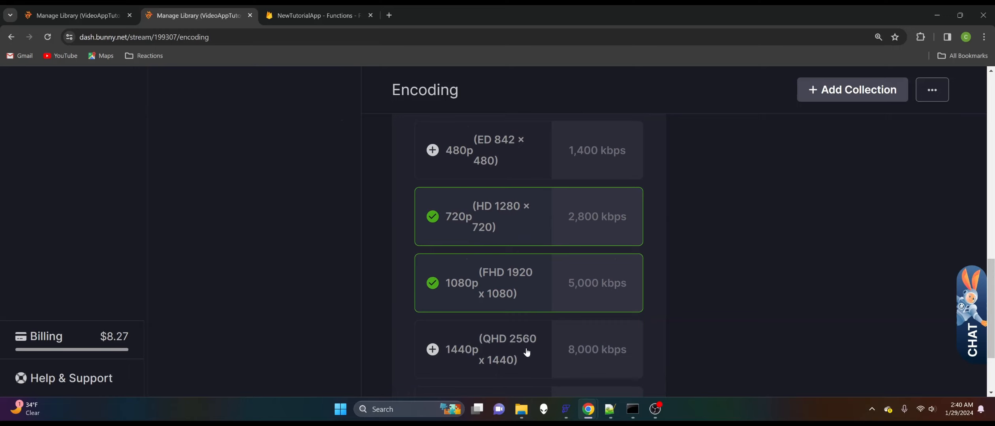
scroll(527, 352, down, 2)
scroll(506, 253, up, 2)
scroll(753, 217, up, 4)
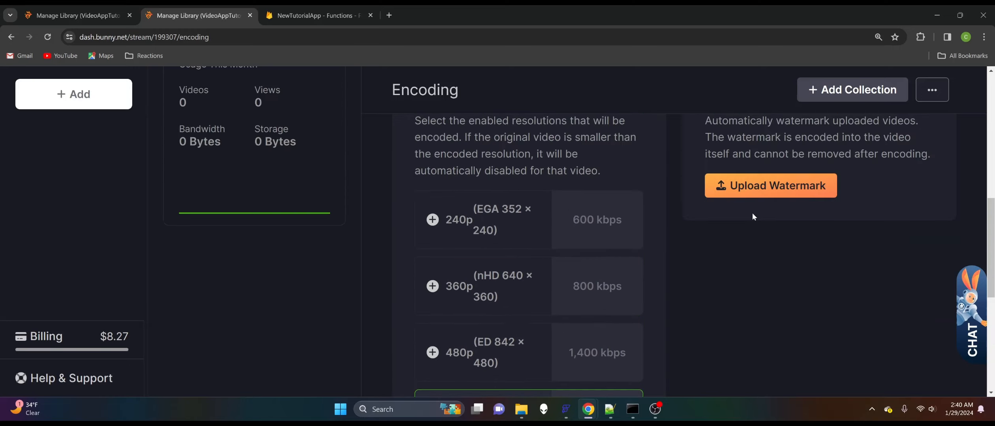
scroll(752, 217, up, 1)
scroll(683, 268, up, 1)
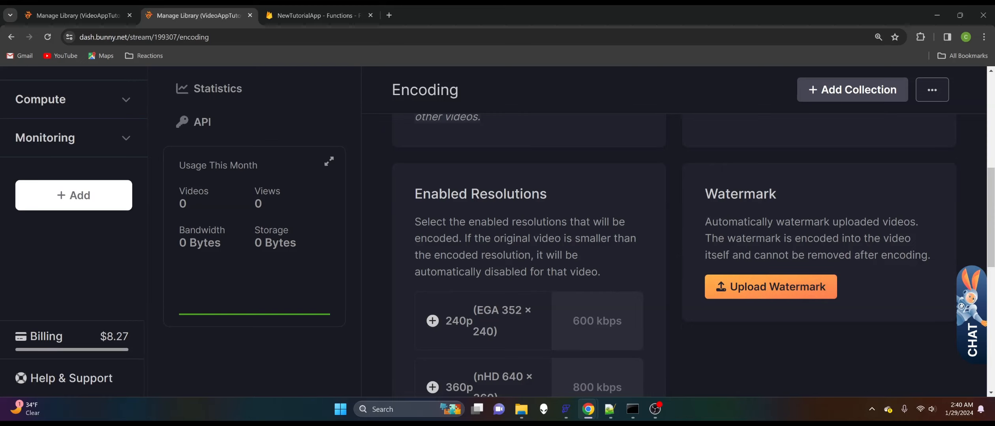
scroll(676, 237, down, 10)
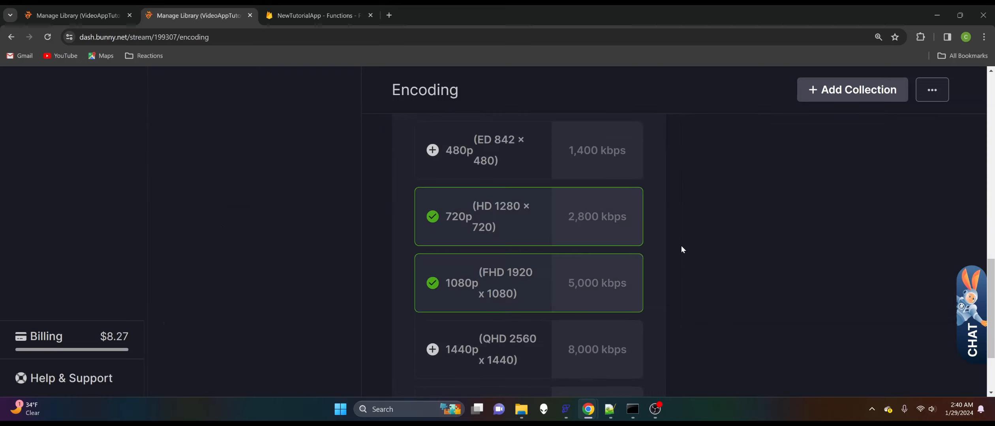
scroll(685, 250, up, 13)
scroll(686, 251, up, 5)
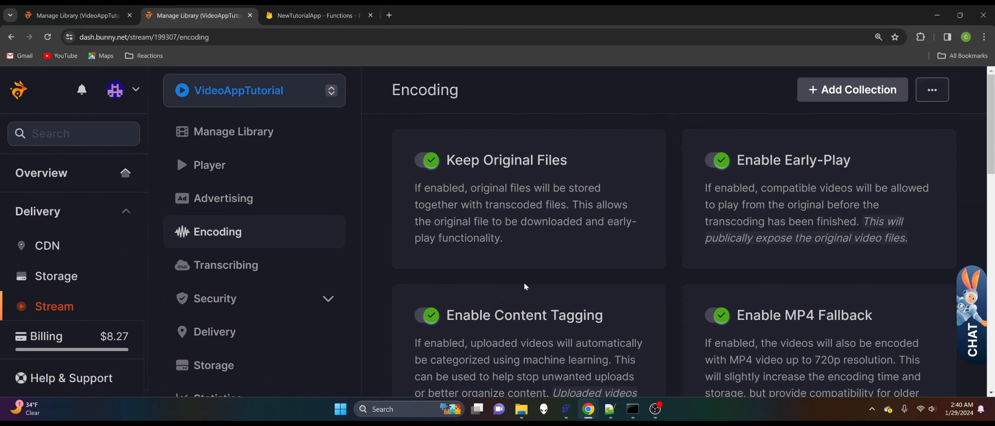
Step: Open the library's Transcribing settings and examine the transcription pricing, Smart Title, Smart Description and language options
click(227, 265)
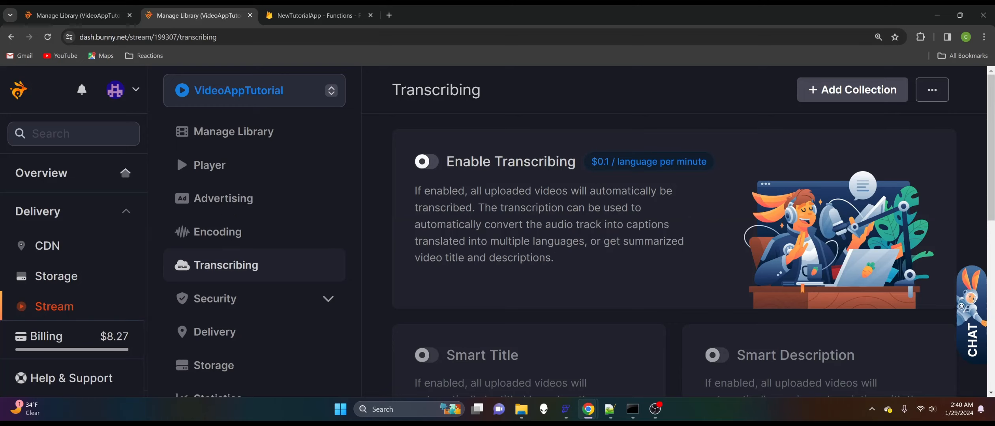
scroll(521, 176, down, 3)
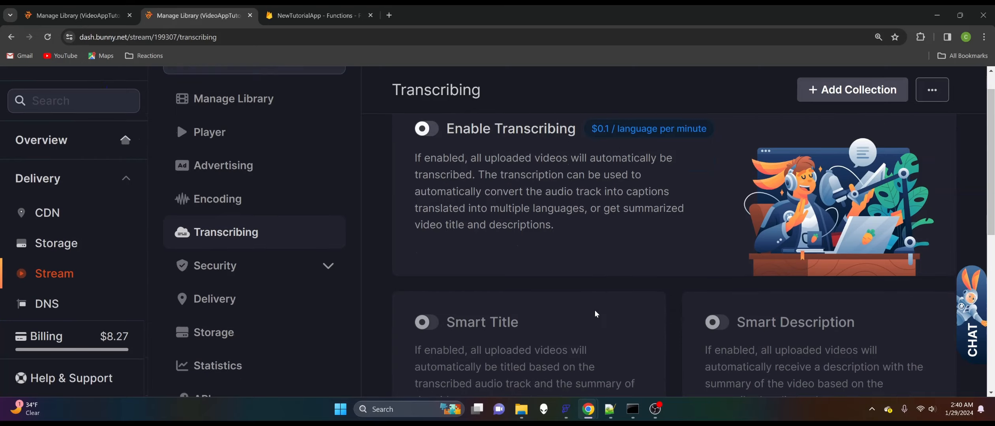
scroll(479, 265, down, 1)
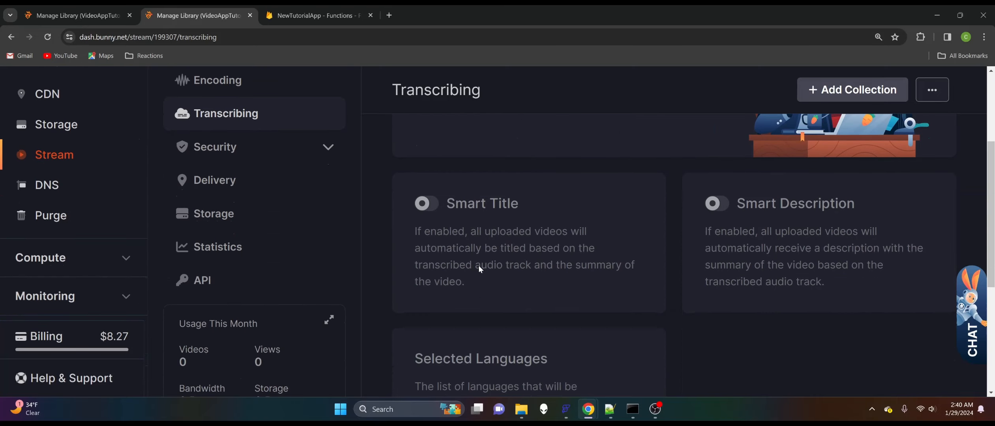
scroll(428, 199, up, 3)
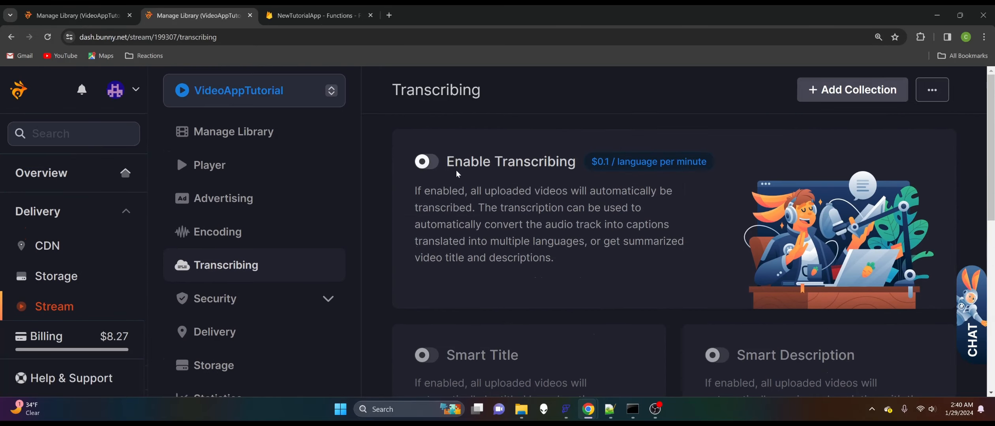
scroll(467, 260, down, 5)
scroll(498, 156, up, 1)
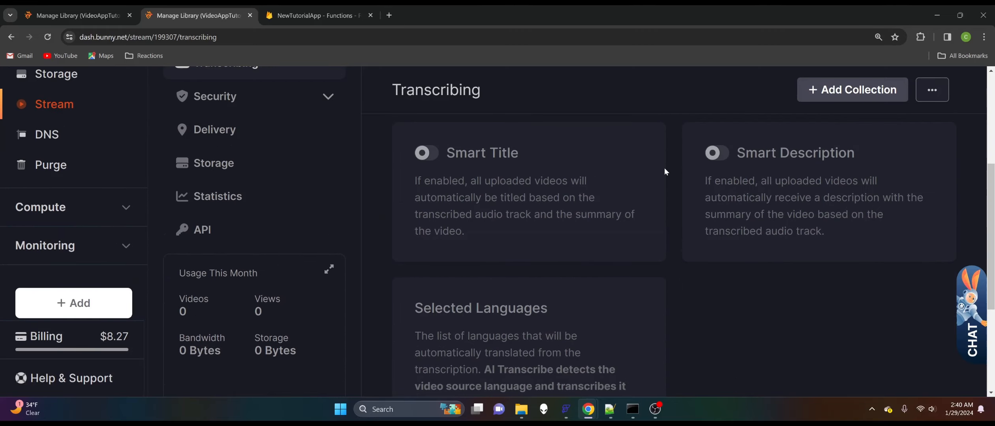
scroll(488, 225, down, 1)
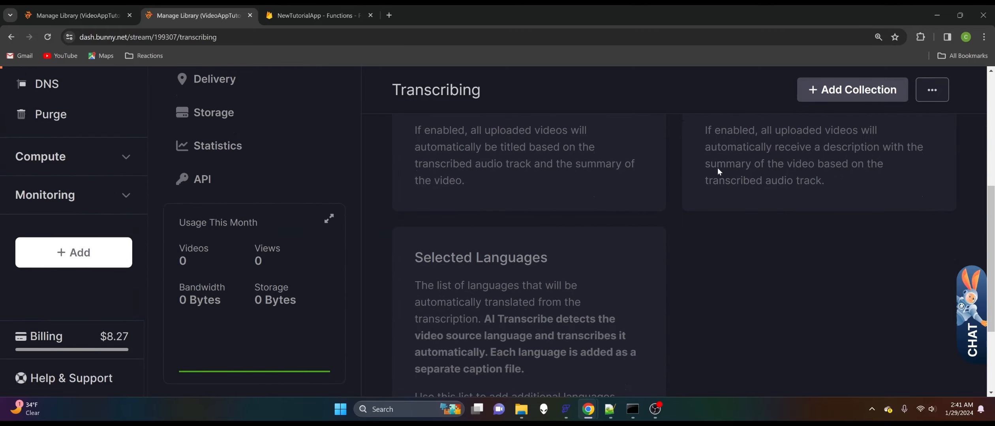
scroll(718, 168, down, 2)
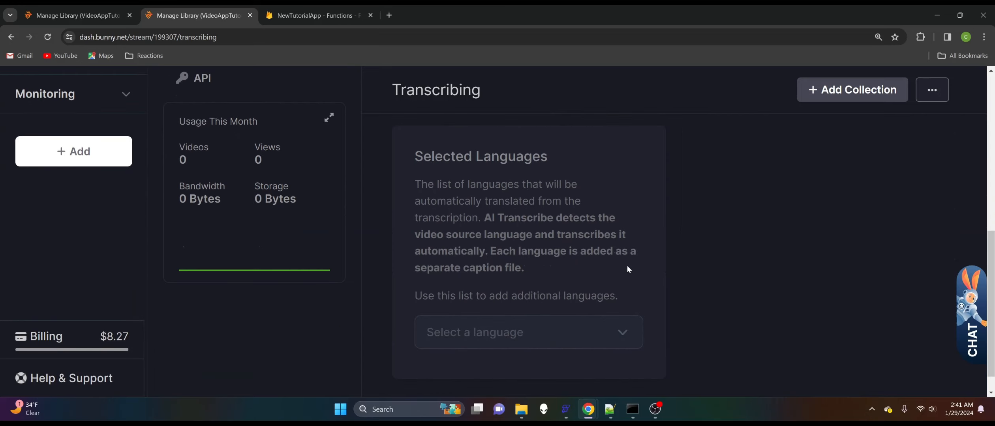
scroll(628, 270, up, 5)
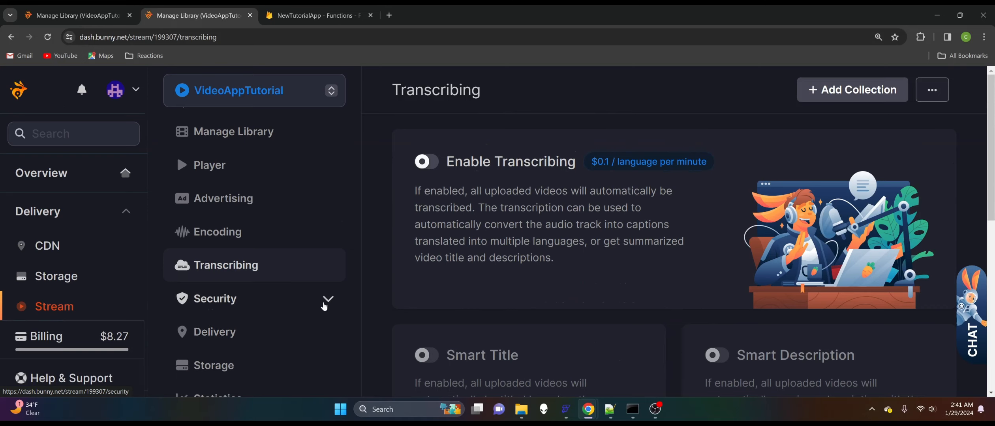
Step: Open the library's general Security settings, review direct play and domain access, and disable Block Direct Url File Access
click(324, 306)
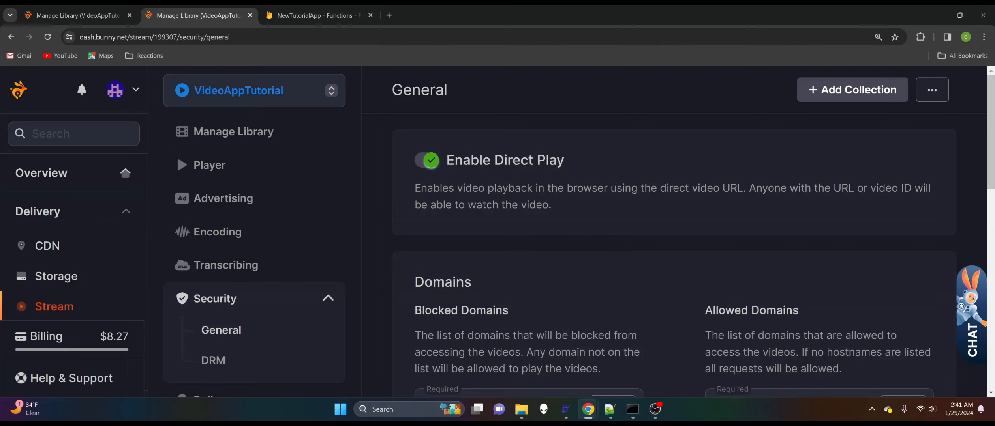
scroll(595, 225, down, 1)
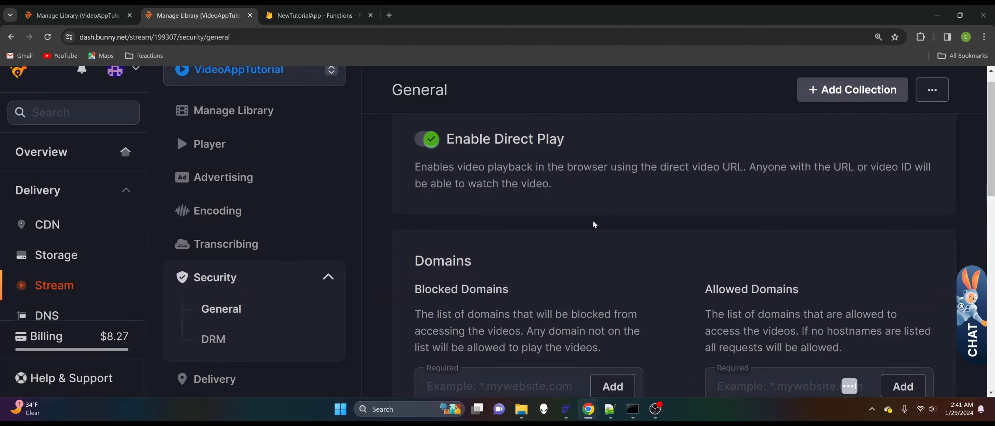
scroll(660, 380, down, 2)
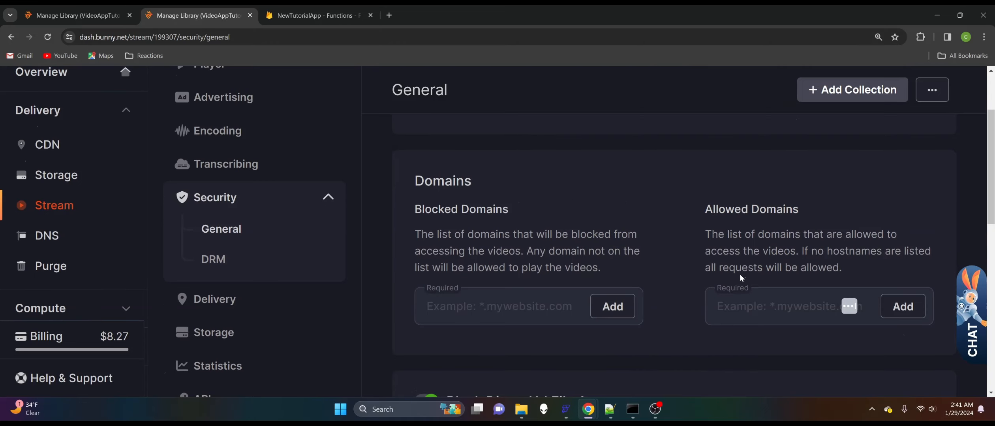
scroll(688, 252, down, 6)
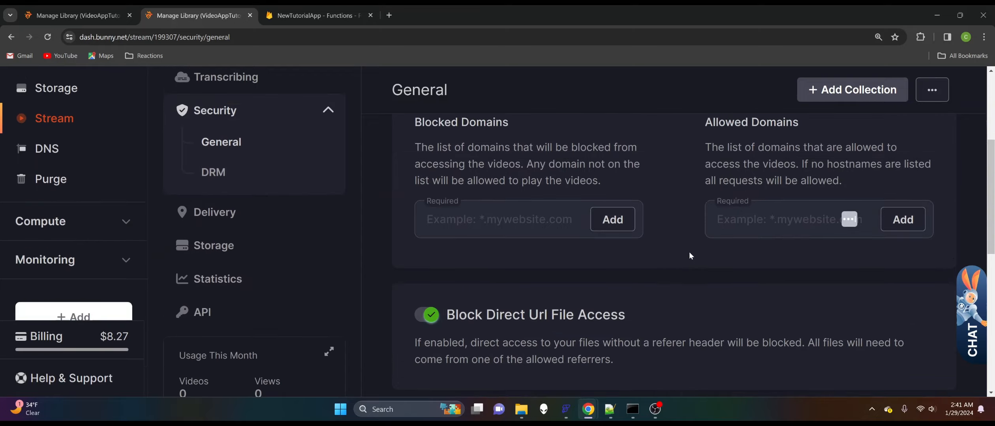
scroll(607, 249, up, 1)
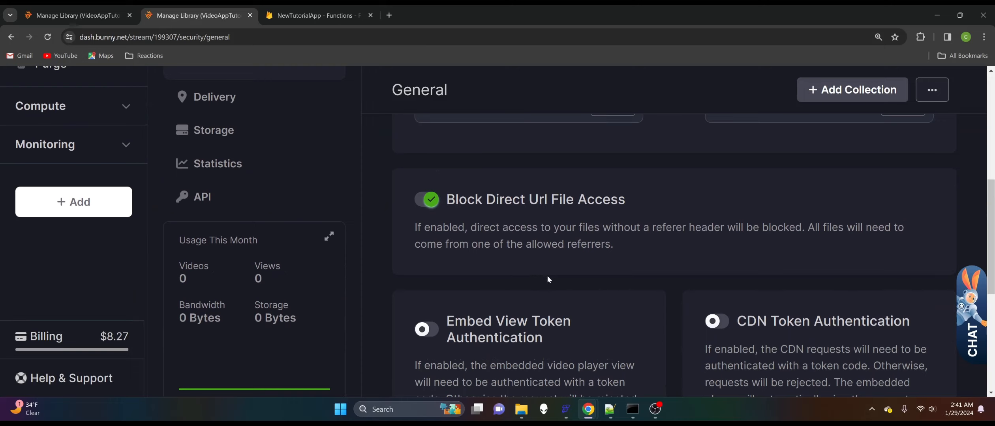
click(429, 201)
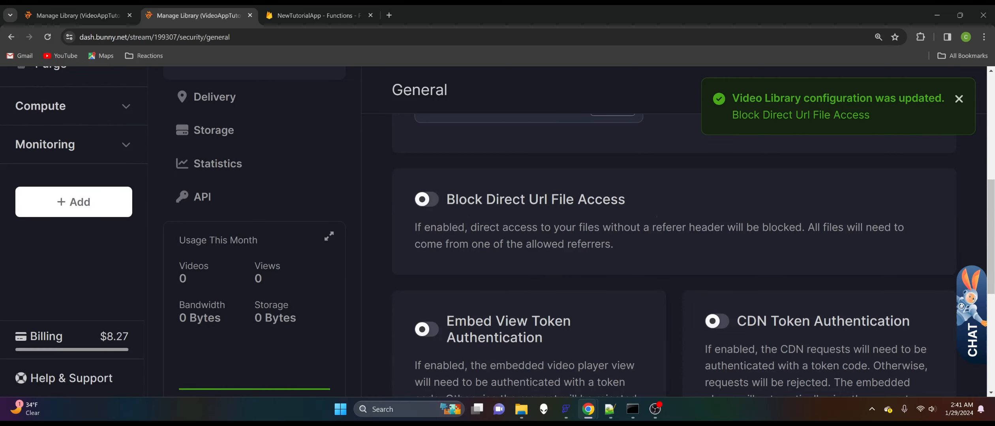
Step: Review the Embed View and CDN Token Authentication options and the Token Authentication Key section
scroll(707, 187, down, 4)
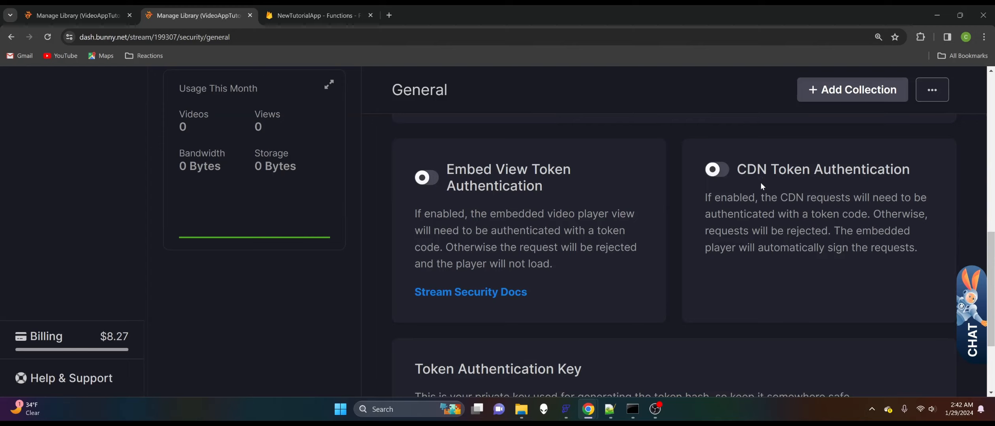
scroll(682, 287, down, 3)
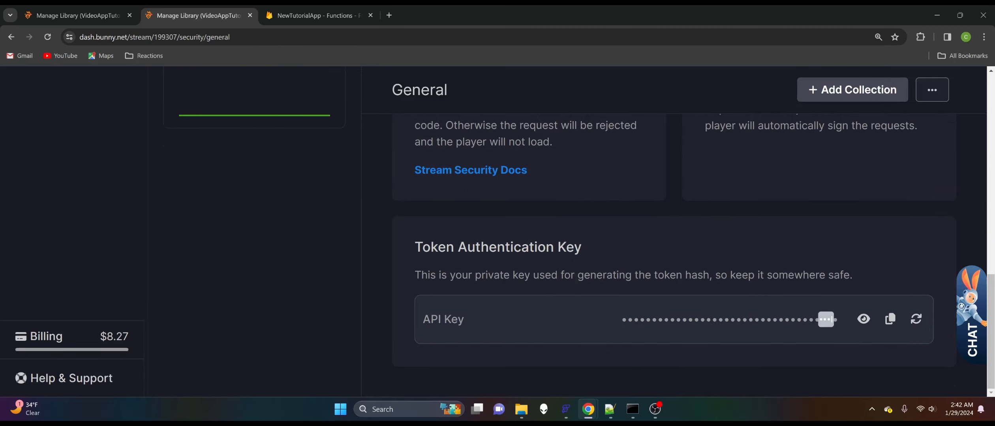
scroll(509, 248, up, 7)
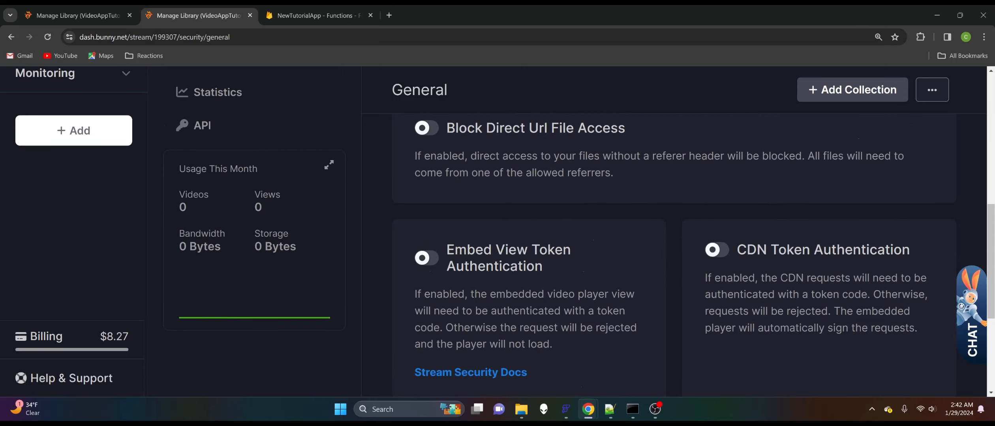
Step: Open the library's DRM security settings and review what MediaCage Basic DRM includes and which playback options it disables
scroll(511, 248, down, 3)
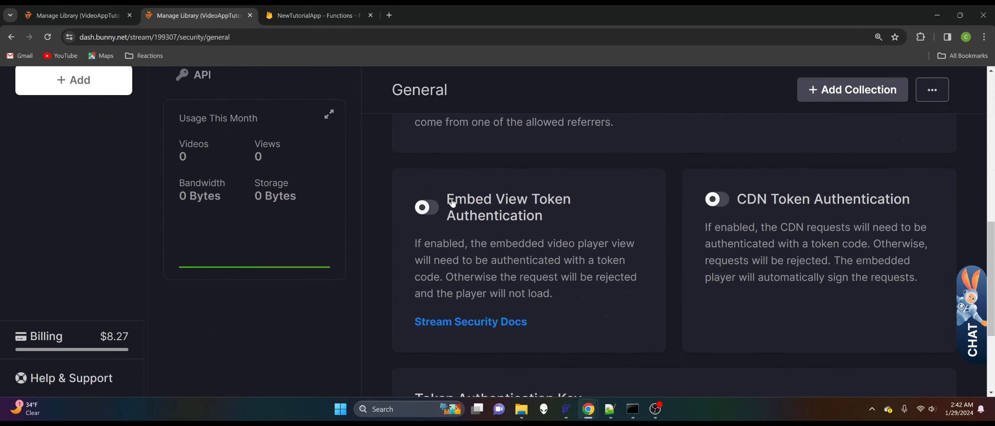
scroll(454, 204, up, 6)
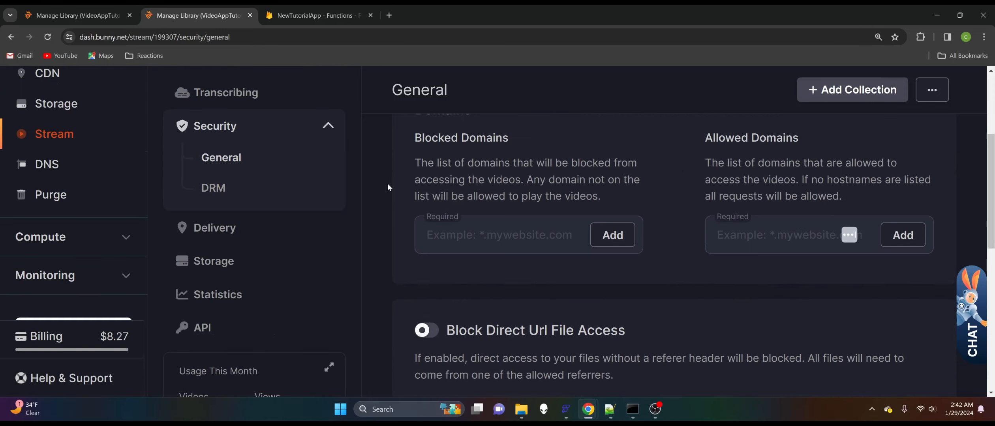
click(218, 190)
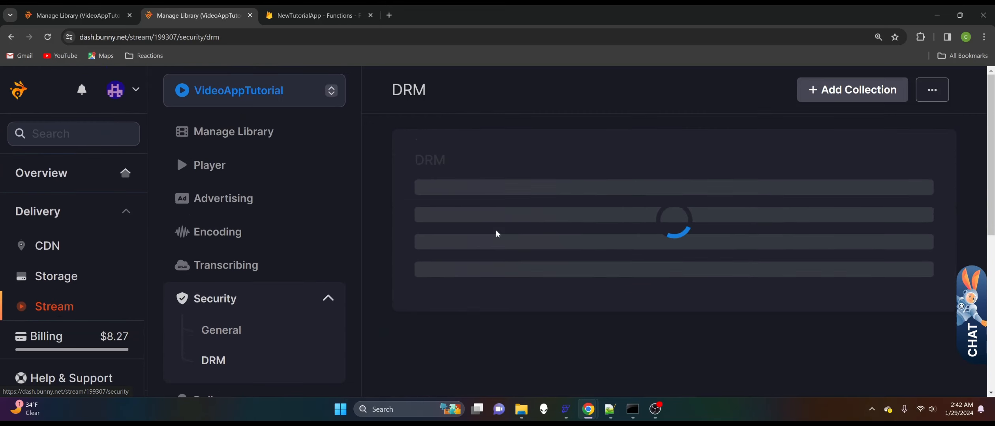
scroll(457, 182, down, 5)
scroll(457, 182, up, 5)
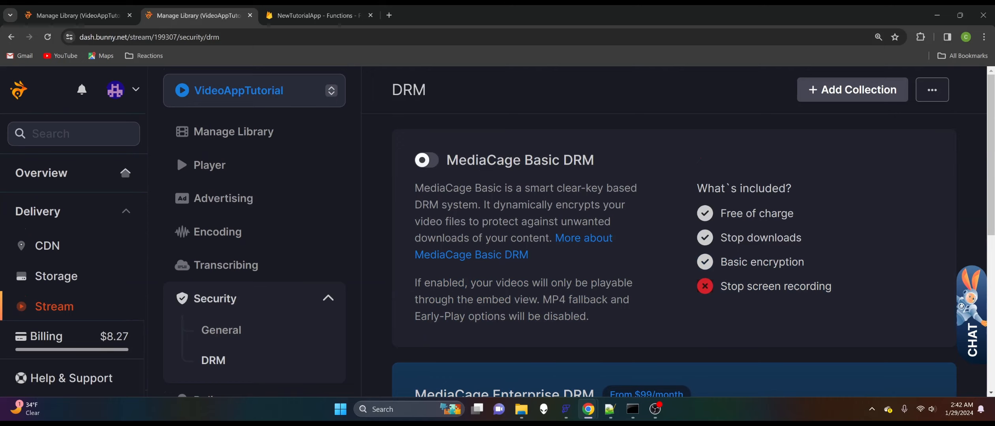
drag(455, 301, 520, 302)
click(520, 302)
Step: Compare MediaCage Basic DRM with the features and pricing of MediaCage Enterprise DRM
scroll(591, 182, down, 3)
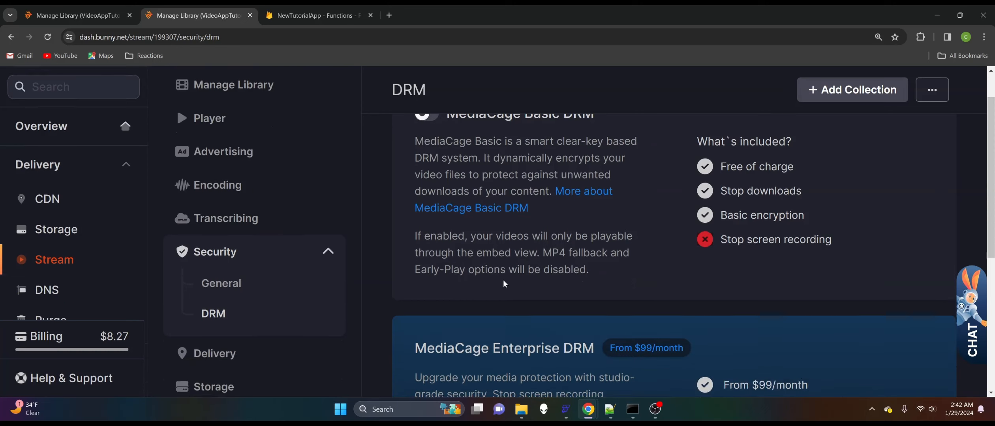
scroll(501, 284, up, 3)
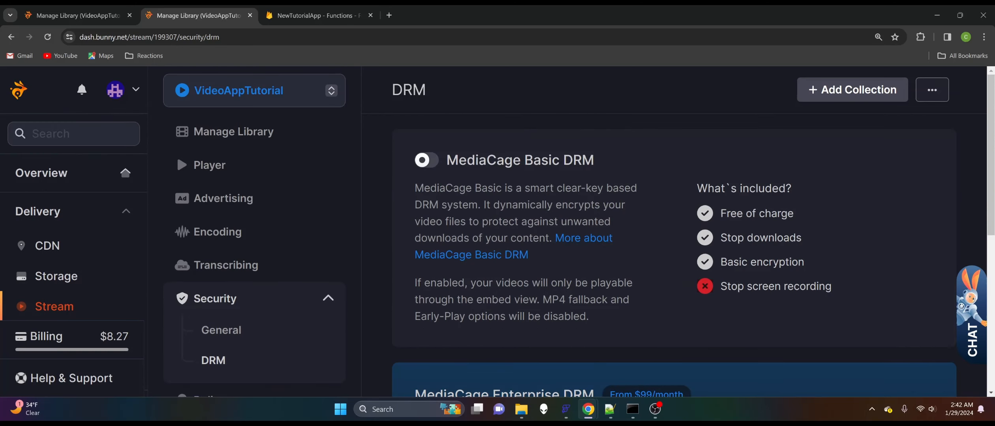
scroll(553, 273, down, 5)
scroll(513, 277, up, 5)
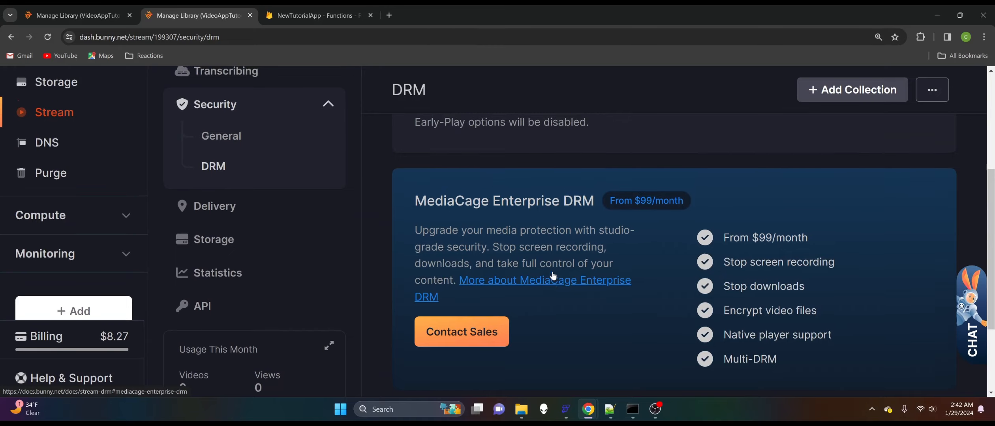
Step: Open the library's Delivery settings, compare the Standard Tier description, and select the High Volume Tier for large video files
scroll(214, 274, down, 3)
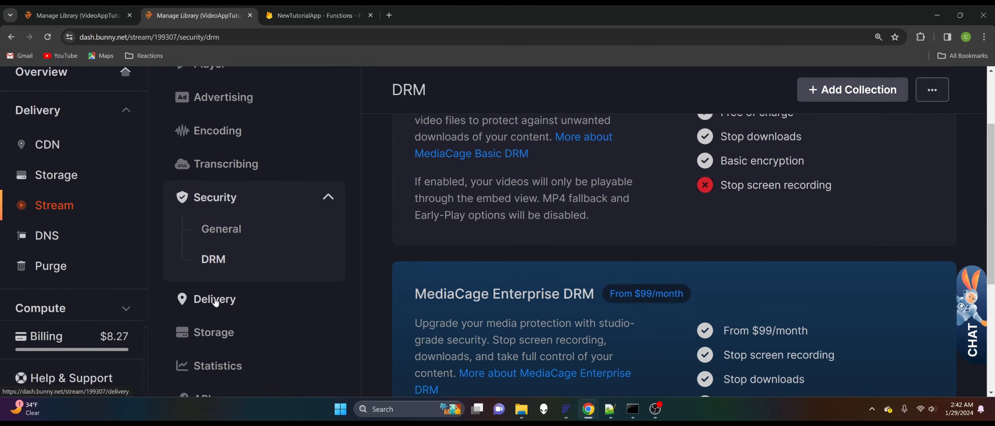
click(204, 299)
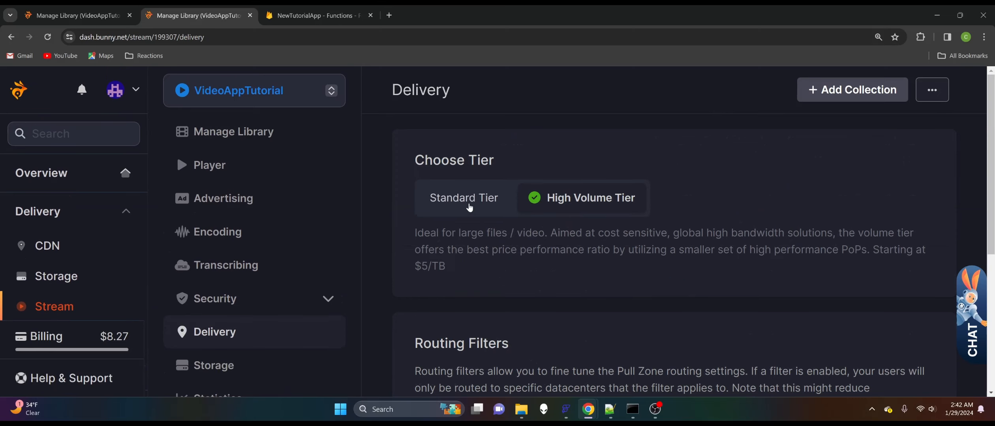
click(469, 208)
drag(425, 233, 554, 234)
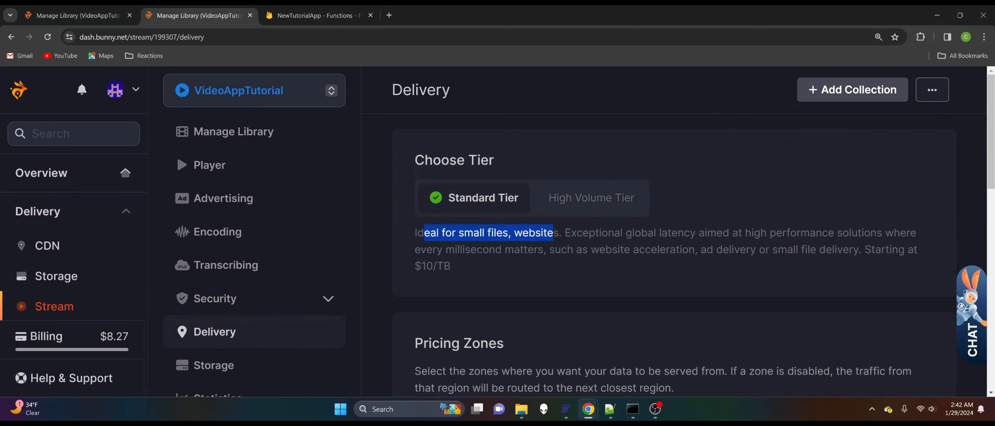
click(554, 234)
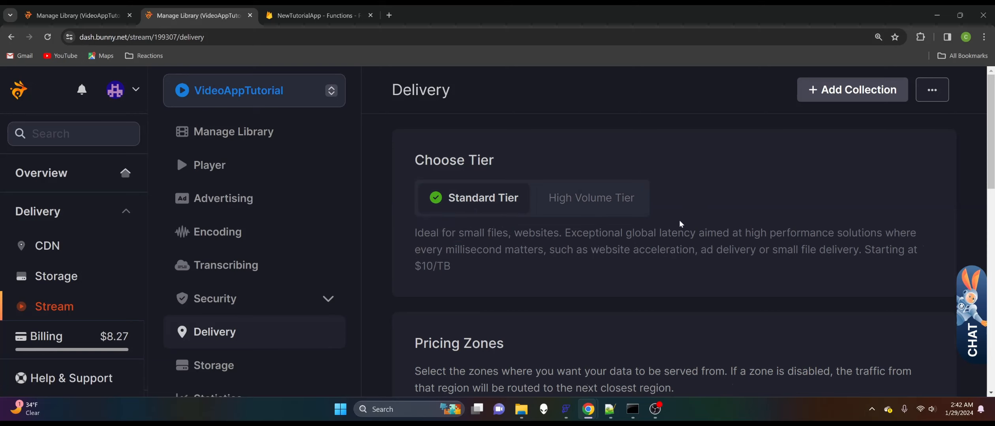
click(597, 212)
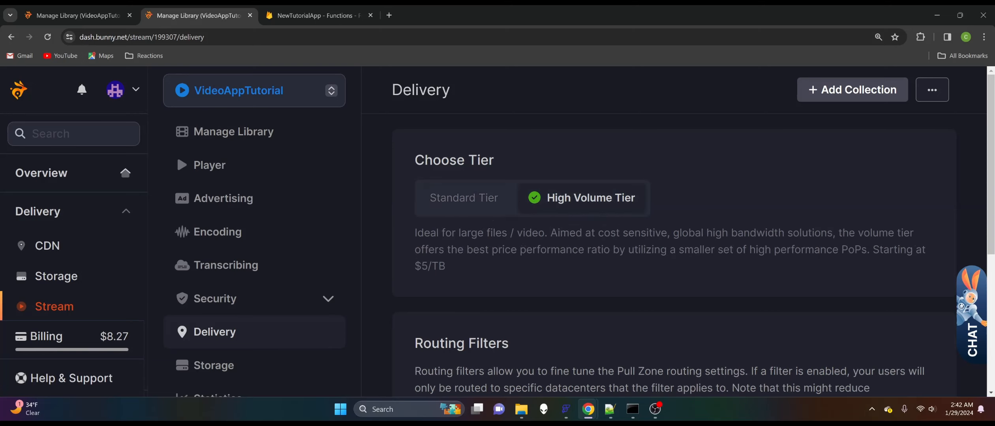
drag(515, 233, 560, 233)
click(539, 244)
Step: Review the European Union (EU) Only routing filter and the delivery cost, and confirm the delivery configuration
scroll(530, 246, down, 5)
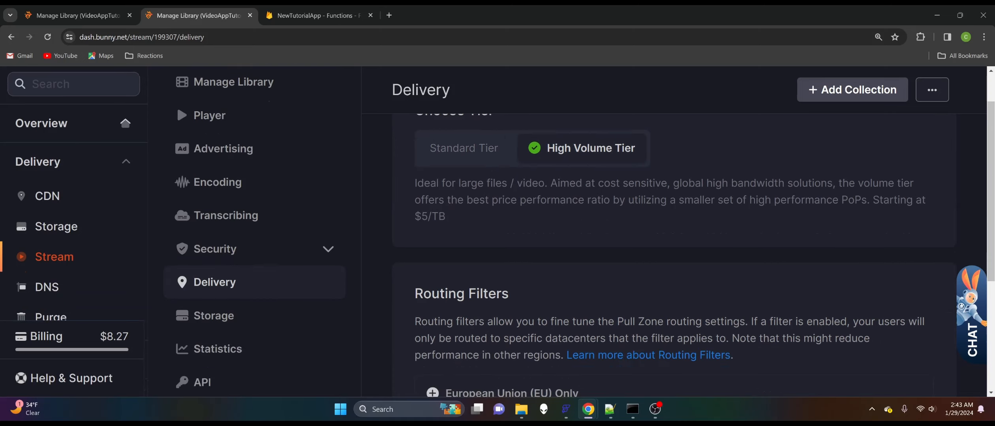
scroll(521, 243, down, 1)
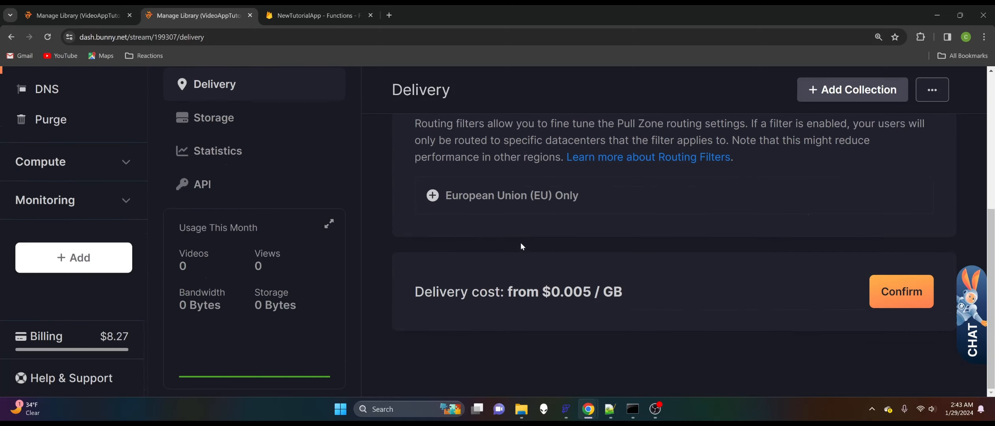
scroll(521, 244, up, 1)
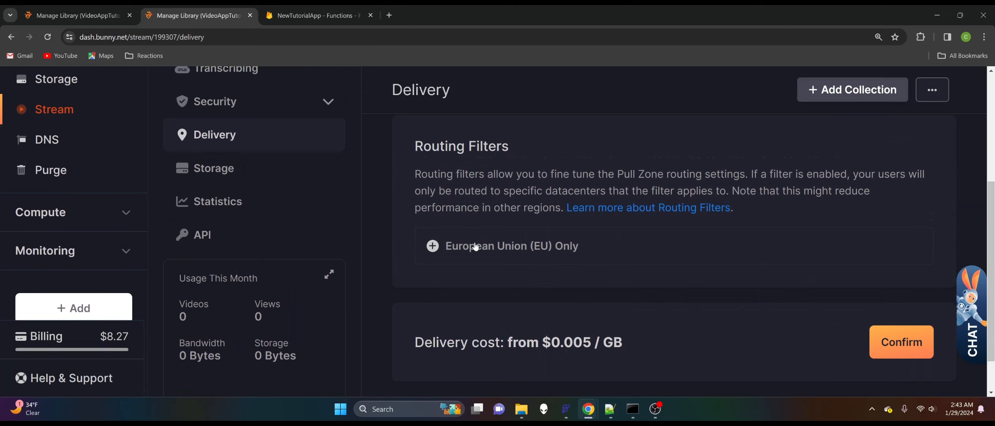
scroll(584, 264, down, 1)
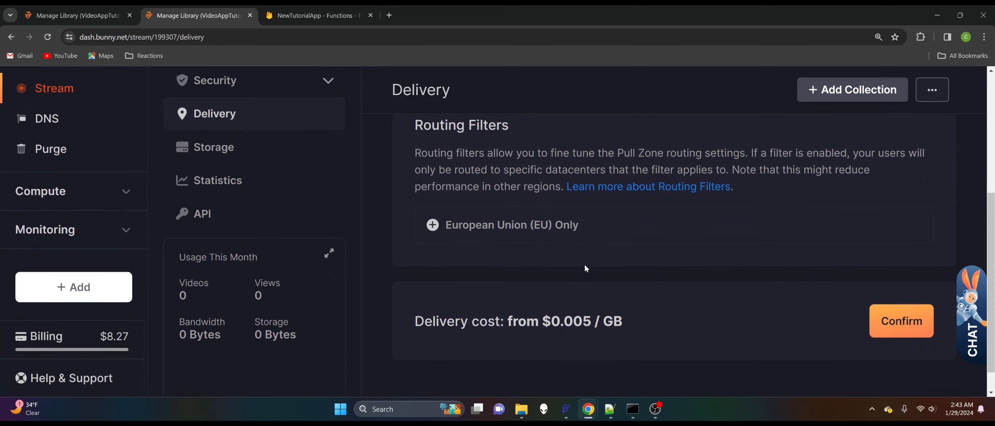
scroll(547, 272, up, 5)
scroll(470, 250, down, 5)
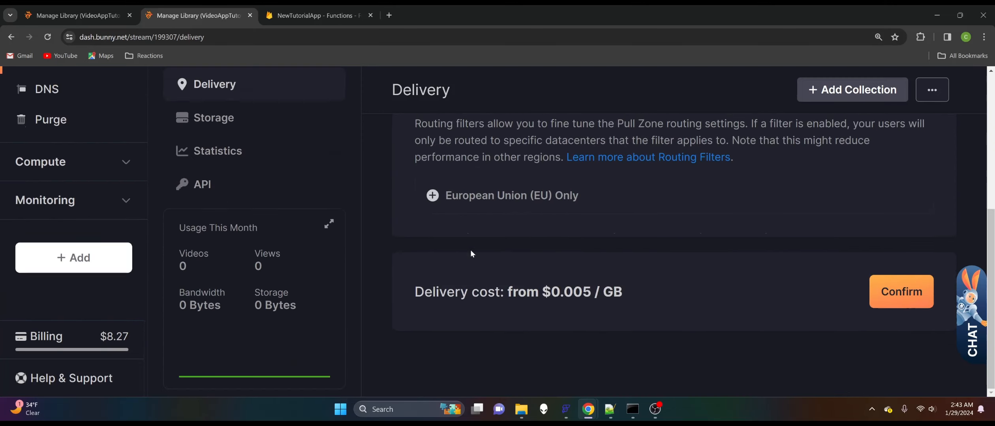
scroll(481, 250, up, 3)
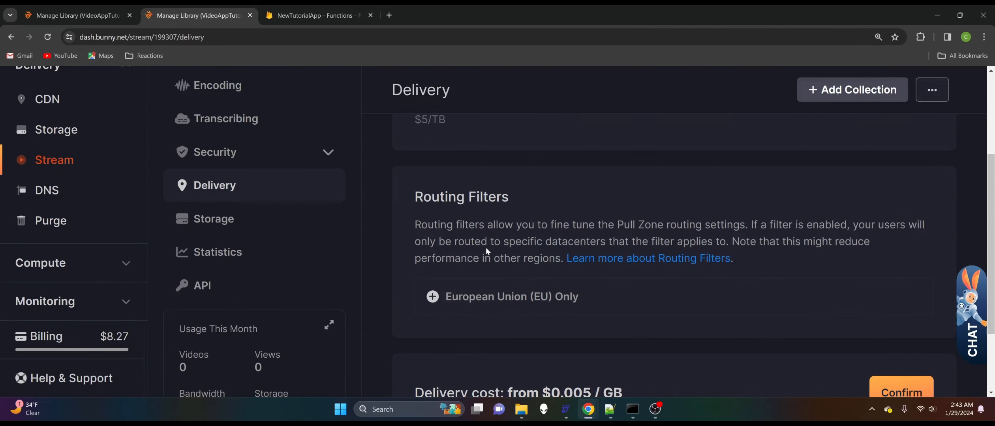
click(873, 388)
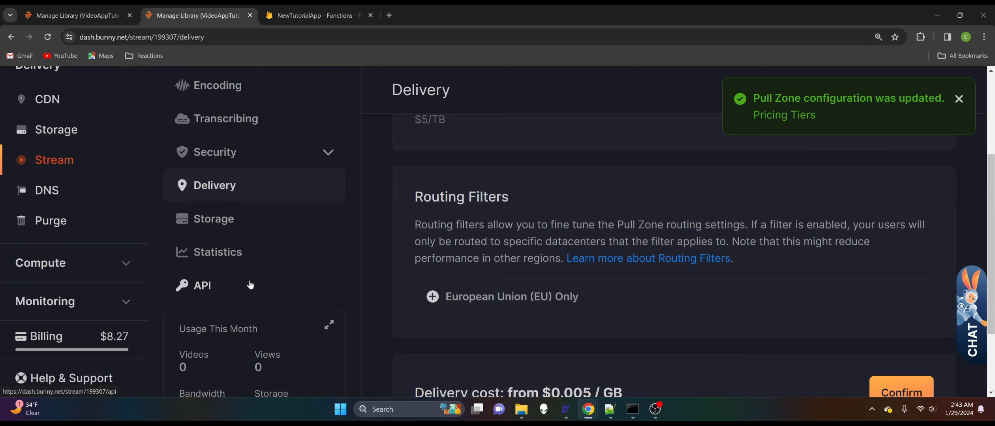
Step: Open the library's Storage settings and examine the GEO Replication option and the available replication regions with their prices
click(214, 219)
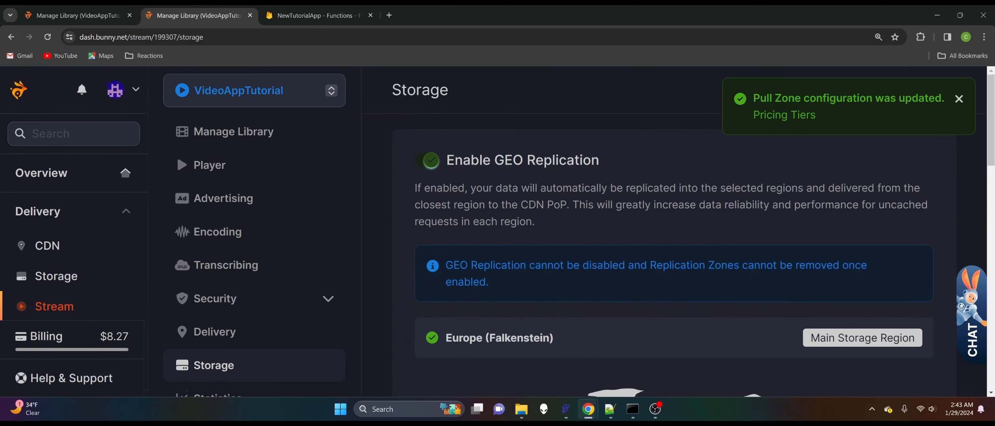
scroll(549, 237, down, 10)
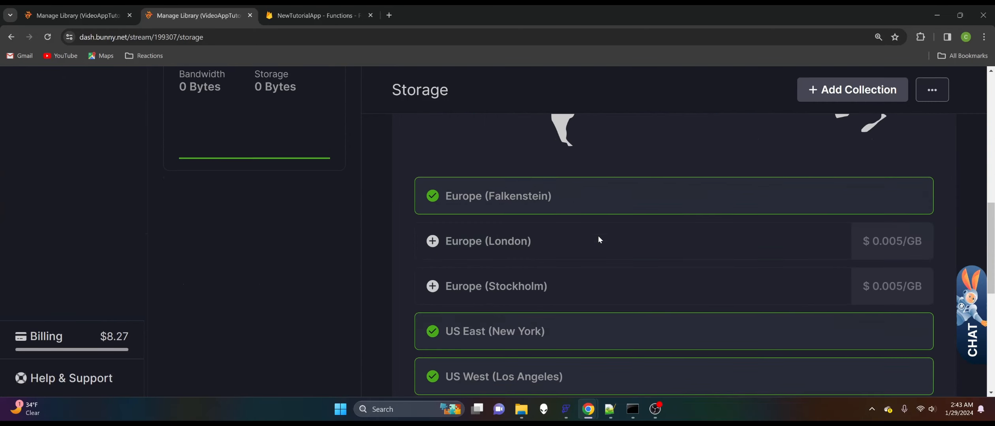
scroll(596, 237, up, 3)
scroll(596, 240, up, 7)
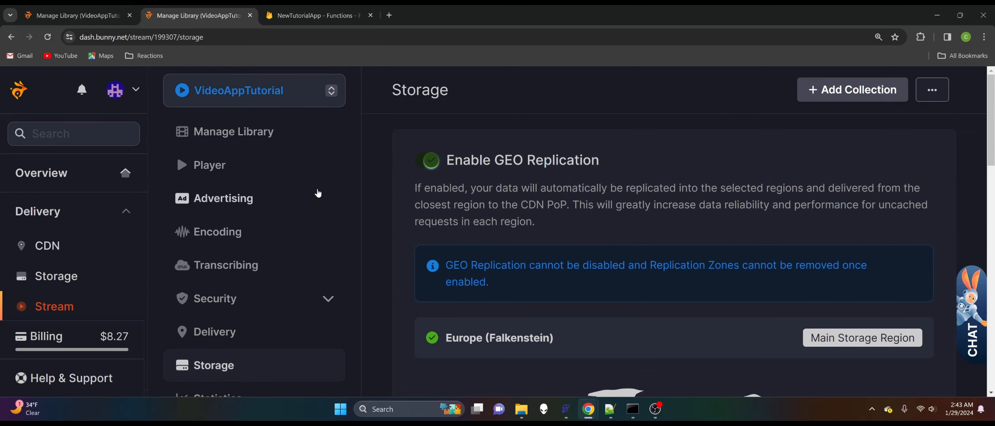
scroll(246, 215, down, 4)
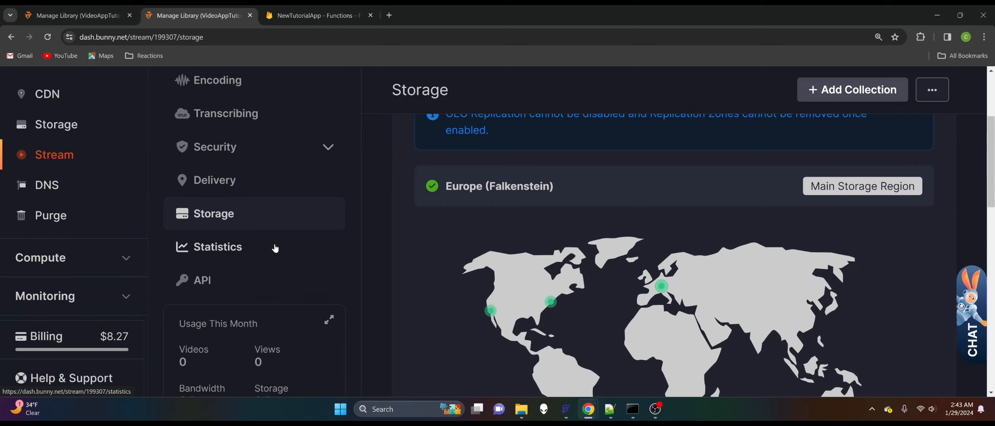
scroll(276, 249, up, 1)
scroll(275, 249, up, 2)
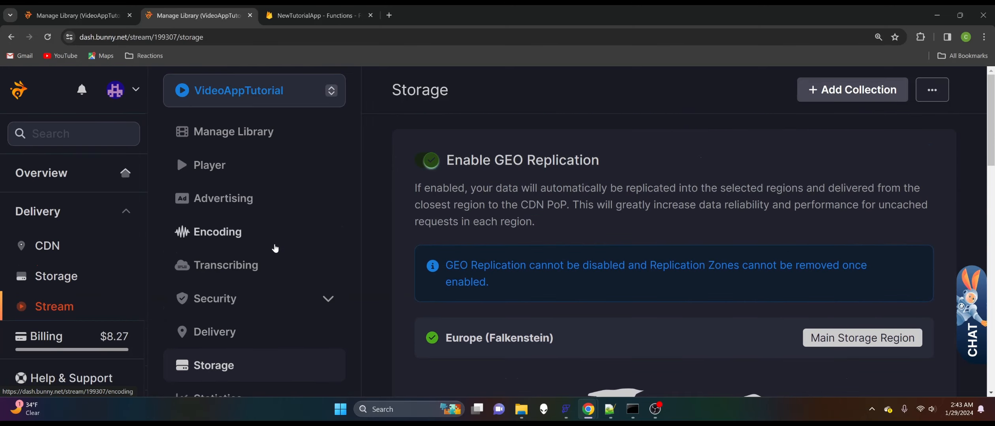
scroll(276, 249, down, 4)
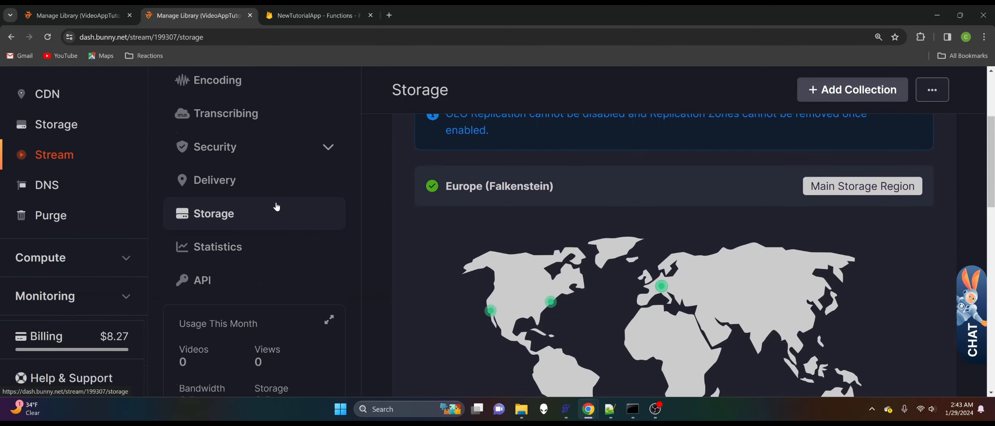
scroll(277, 115, up, 4)
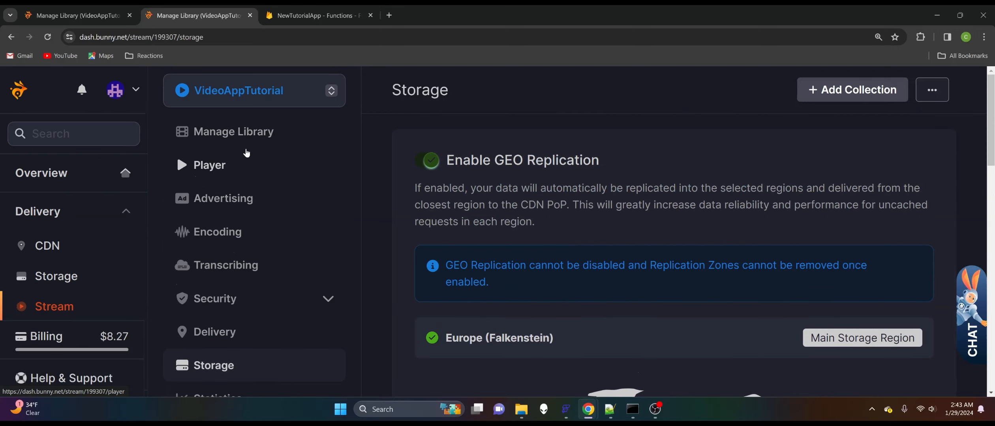
Step: Open the library's API settings and highlight the Video Library ID and the CDN Hostname
scroll(247, 174, down, 5)
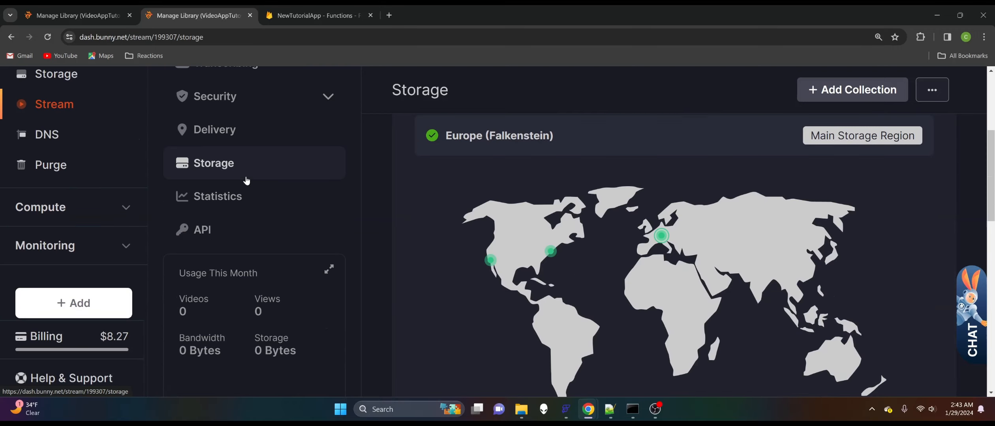
click(201, 233)
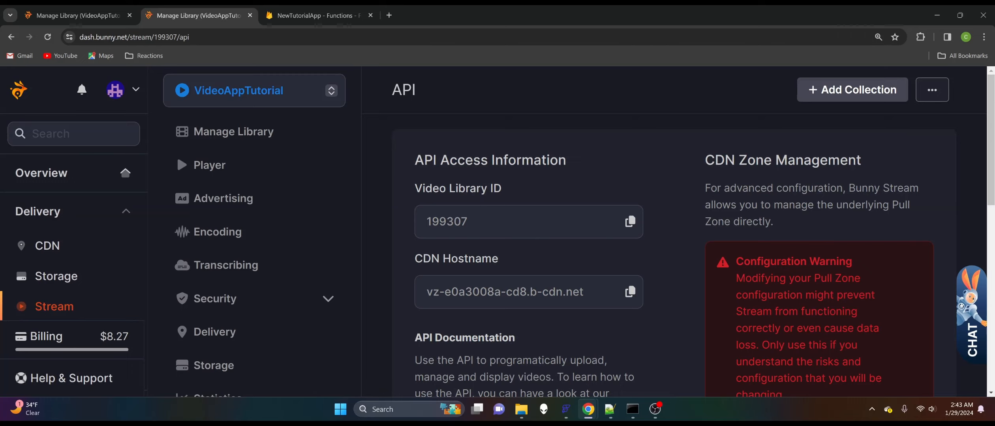
drag(470, 222, 425, 222)
click(486, 222)
scroll(619, 267, down, 1)
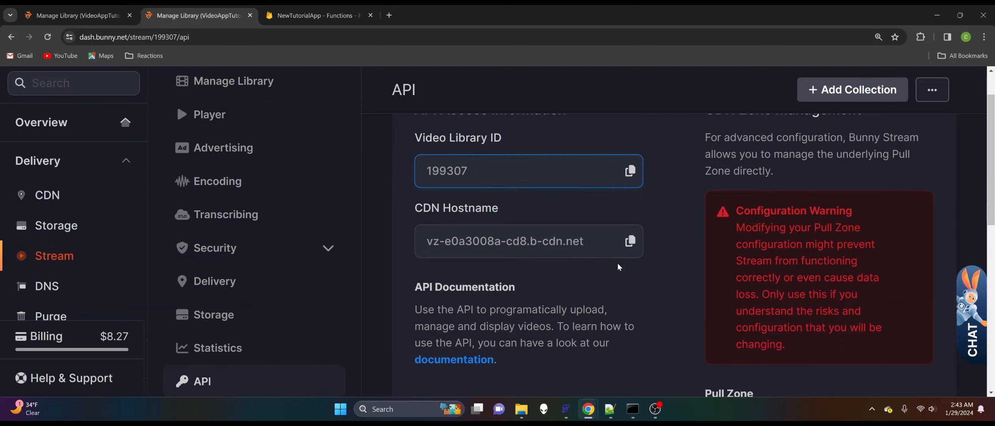
drag(584, 241, 427, 242)
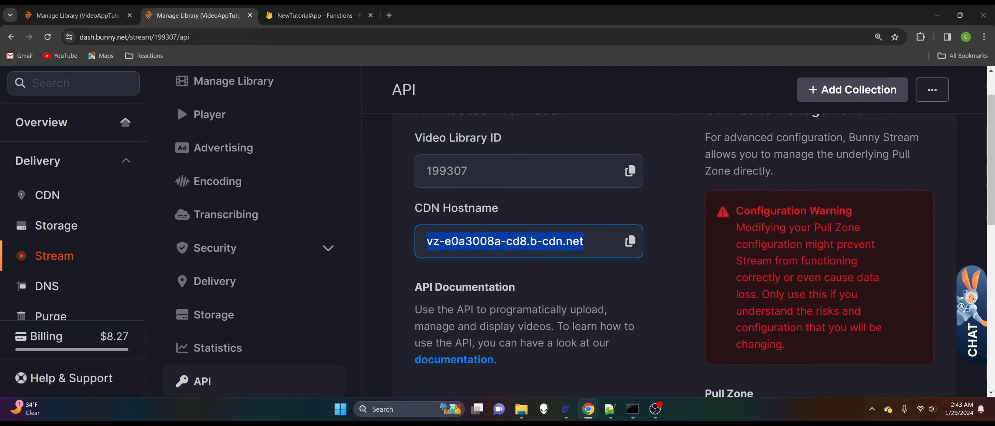
click(505, 241)
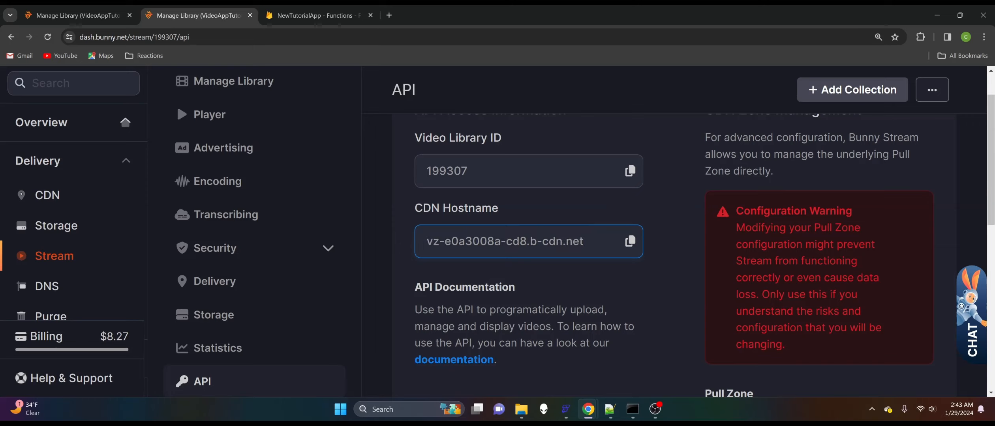
drag(583, 241, 426, 241)
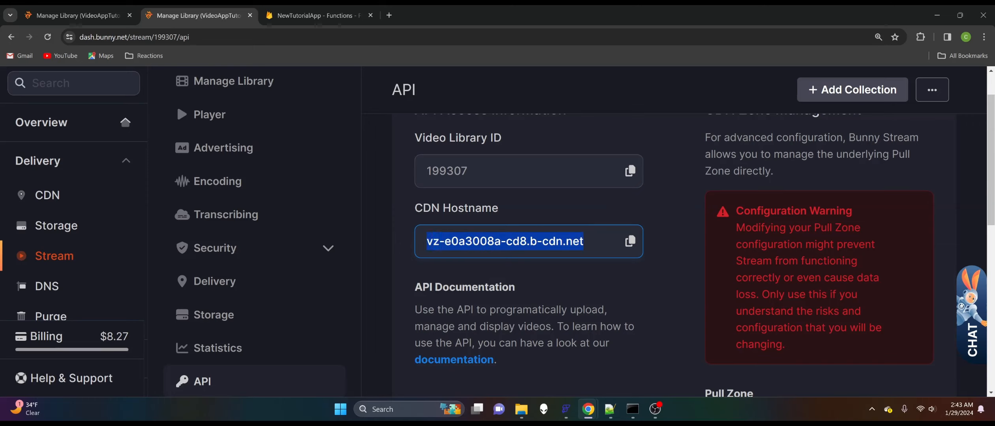
click(505, 242)
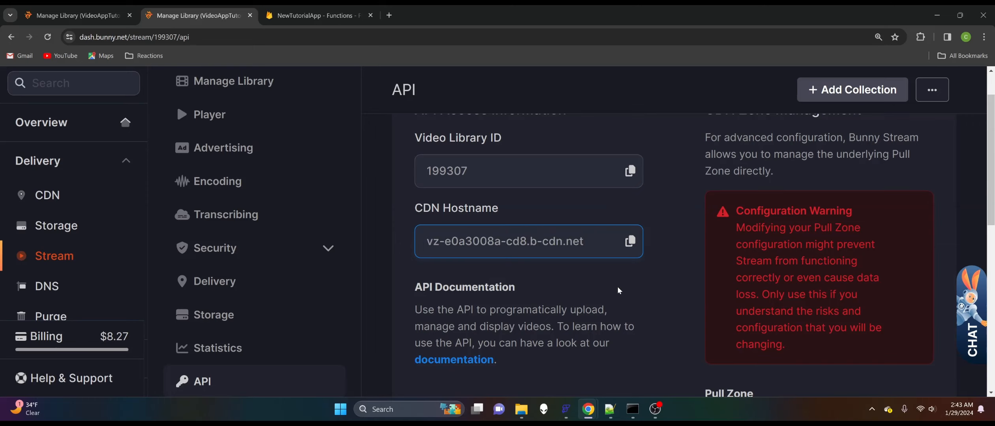
Step: Examine the library's API documentation link, API Key section and Webhook URL field on the API settings page
scroll(617, 287, down, 4)
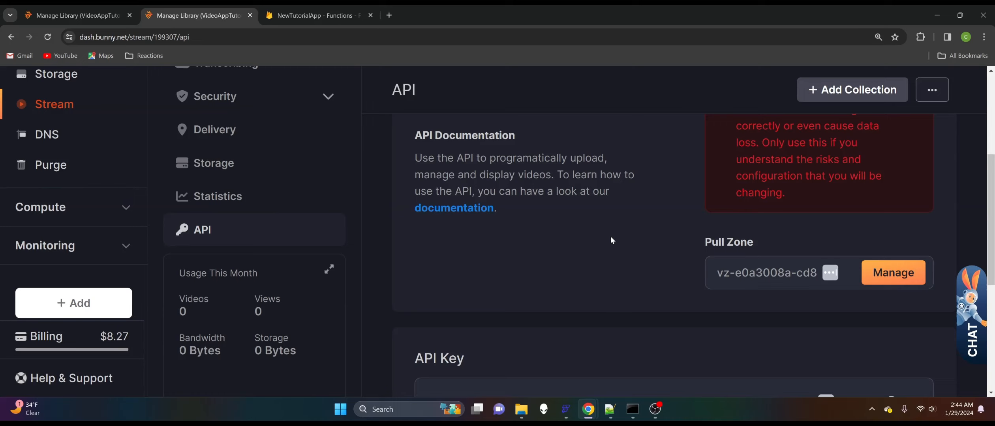
scroll(868, 292, down, 4)
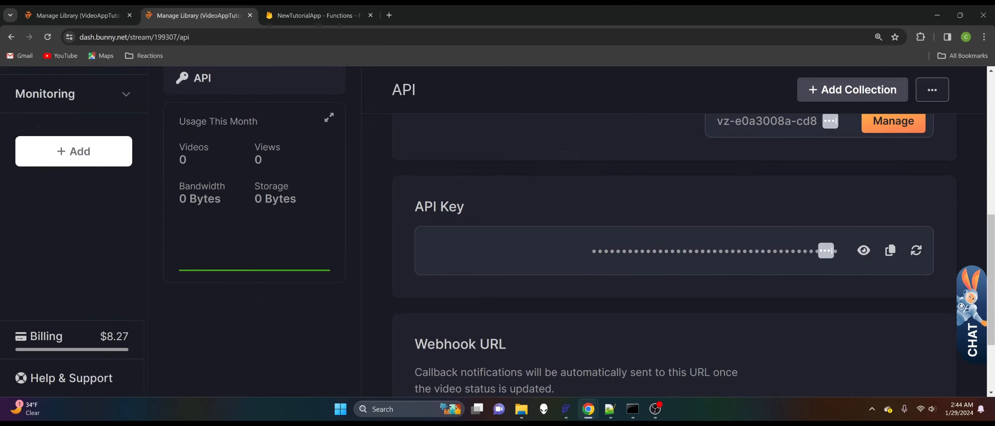
scroll(600, 316, down, 1)
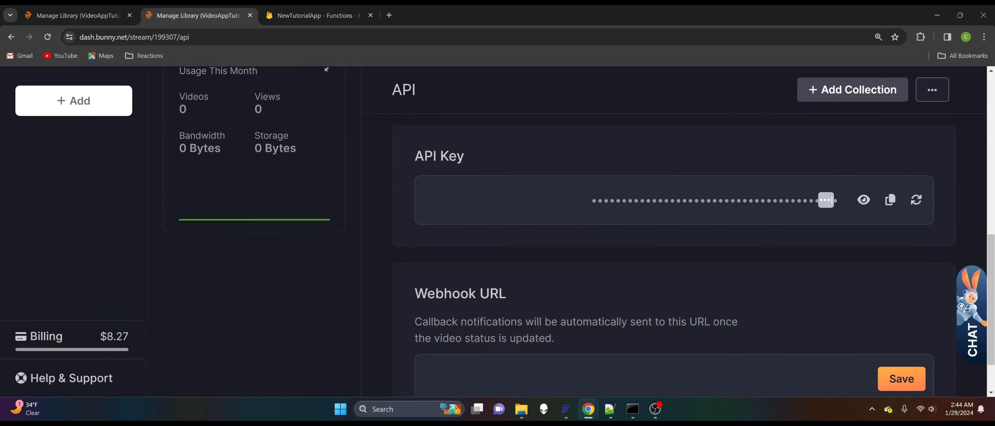
scroll(524, 264, up, 4)
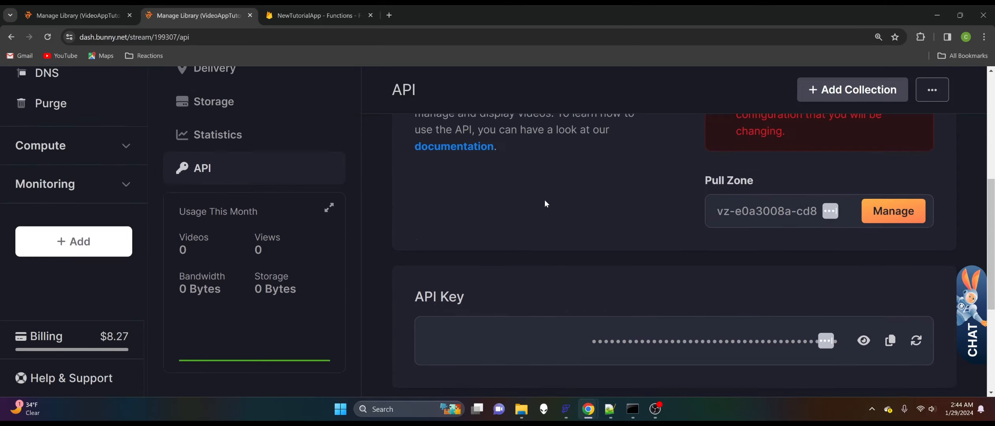
scroll(528, 249, down, 1)
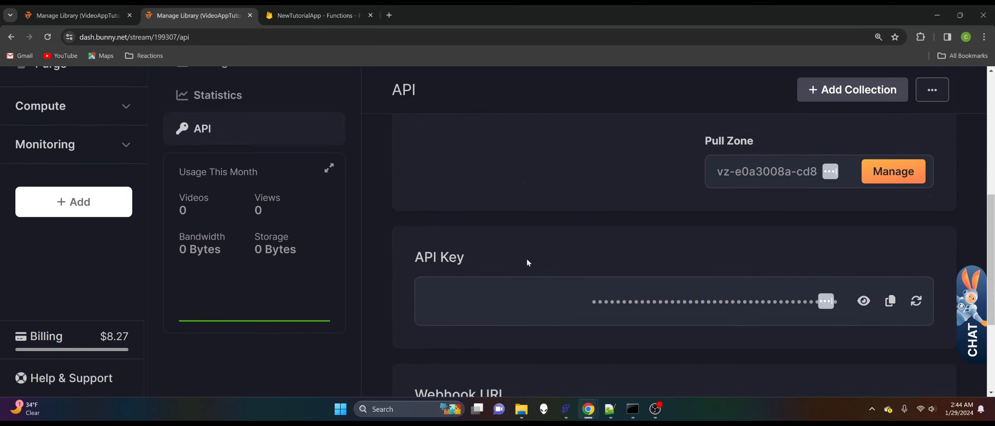
scroll(568, 230, down, 3)
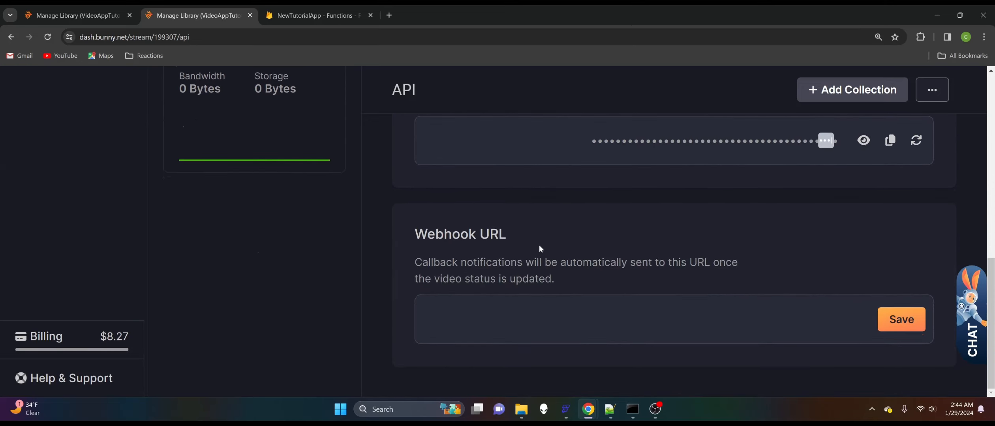
click(427, 319)
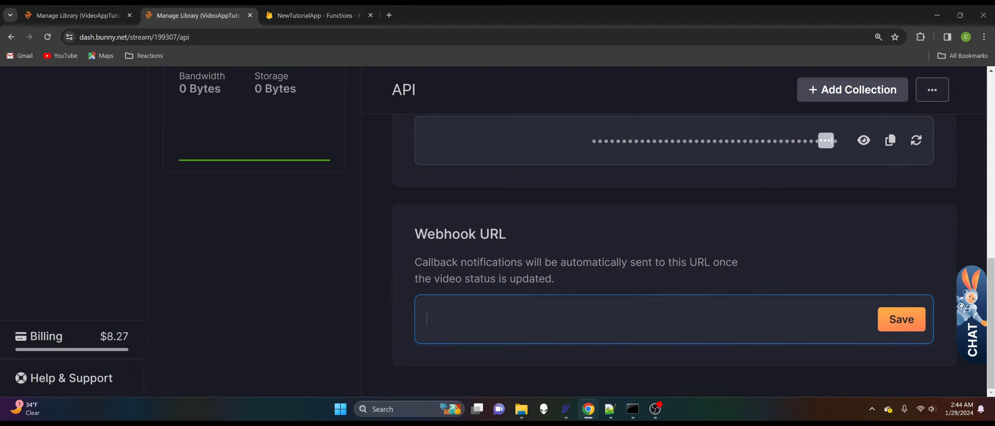
scroll(673, 259, up, 4)
scroll(709, 232, down, 1)
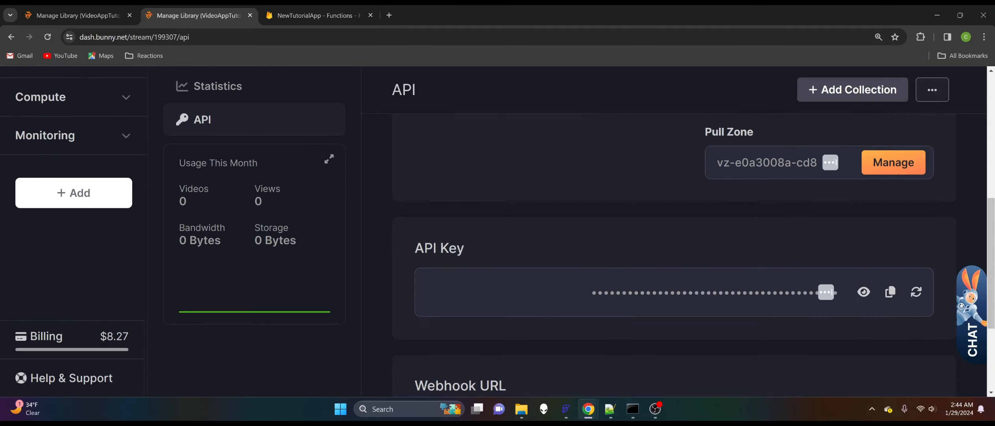
Step: Open the management page of the library's pull zone and examine the custom hostname field and the linked hostnames
scroll(709, 232, up, 2)
click(890, 264)
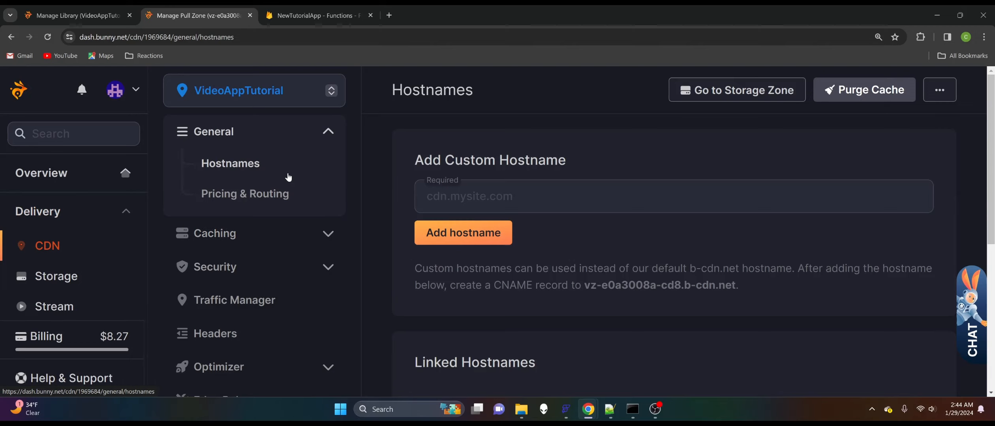
scroll(417, 194, down, 2)
scroll(417, 195, up, 2)
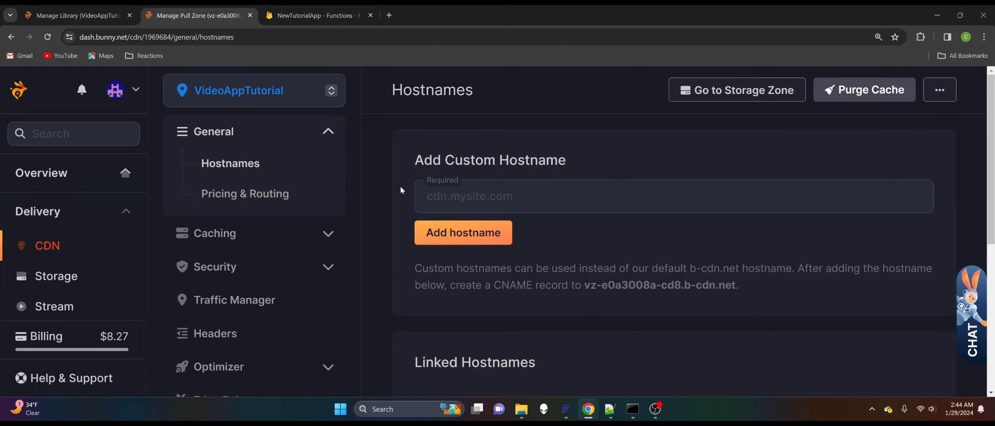
click(423, 196)
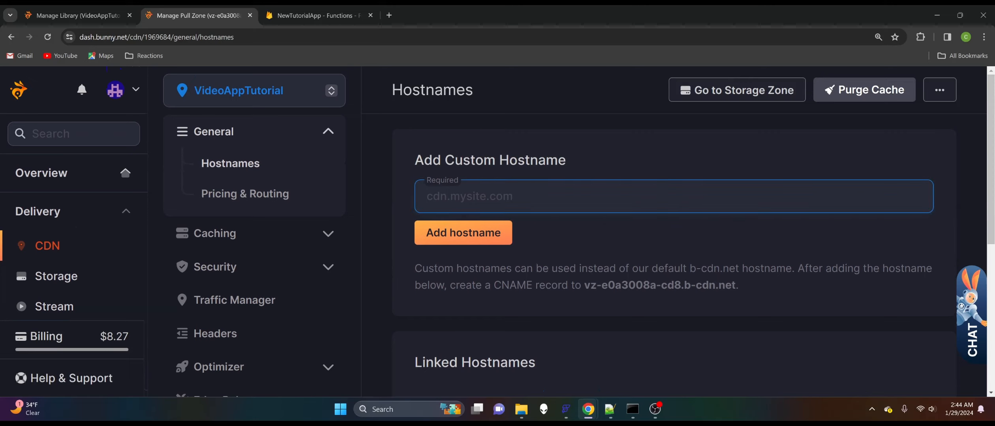
scroll(557, 264, down, 4)
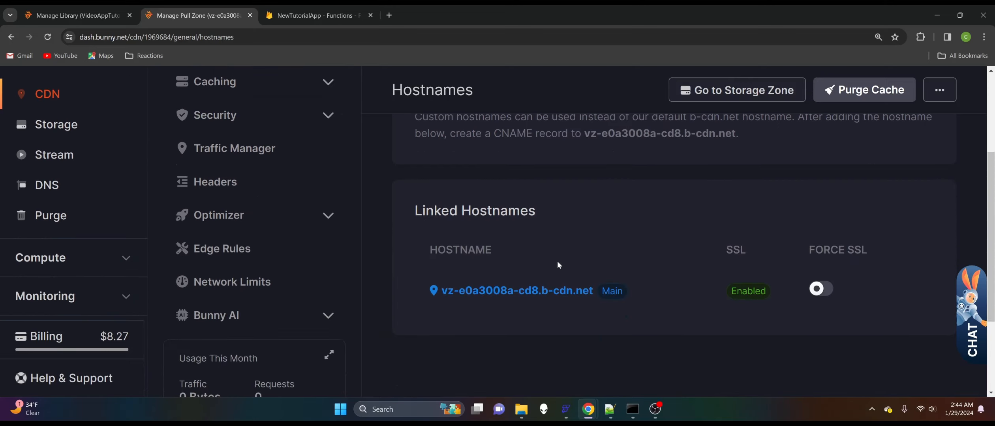
scroll(519, 285, up, 1)
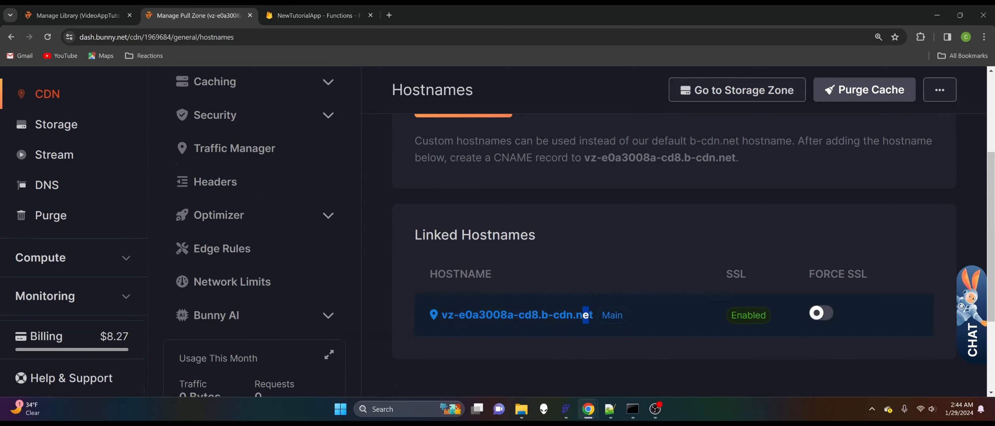
drag(590, 315, 486, 316)
click(650, 242)
scroll(614, 241, down, 1)
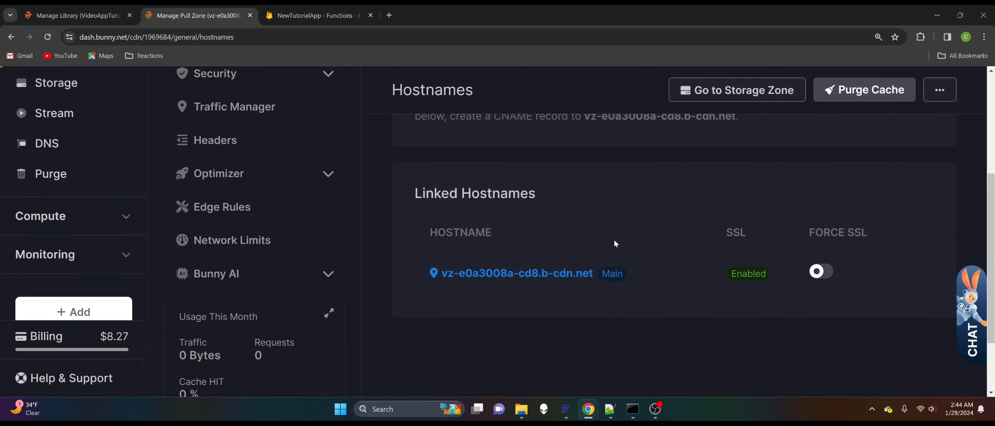
Step: Turn on Force SSL for the main linked hostname and turn it off again
scroll(614, 240, up, 2)
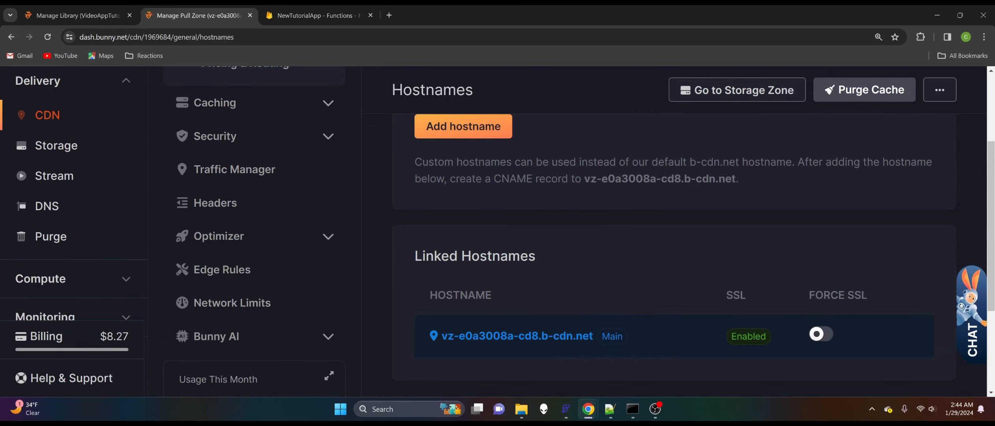
click(820, 339)
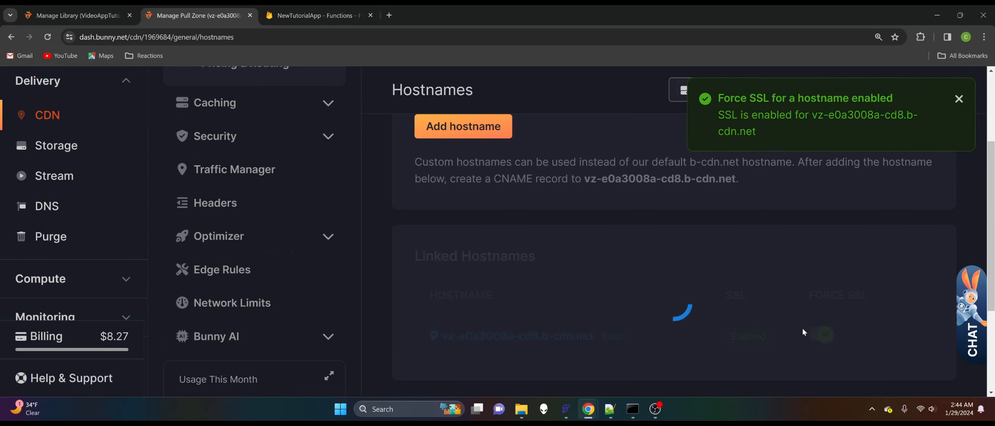
click(820, 338)
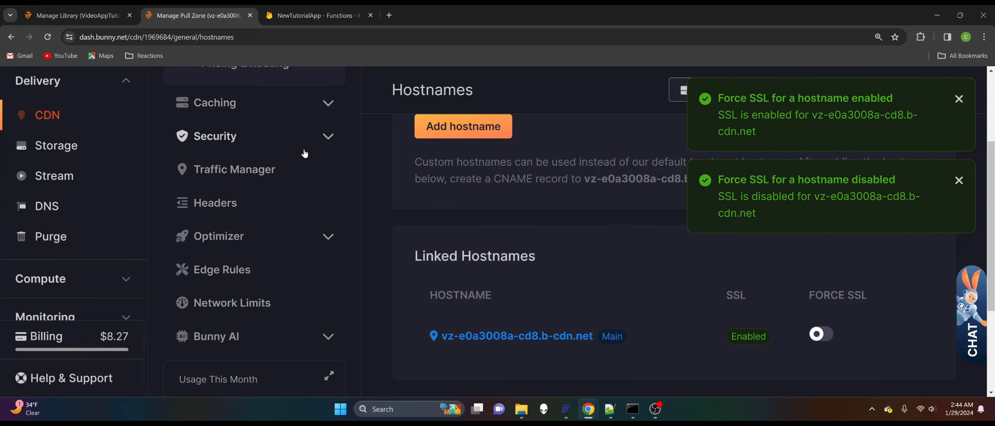
Step: Open the pull zone's Pricing & Routing settings and review the selected tier, the routing filters and the delivery cost
scroll(304, 155, up, 3)
scroll(304, 155, up, 1)
click(279, 196)
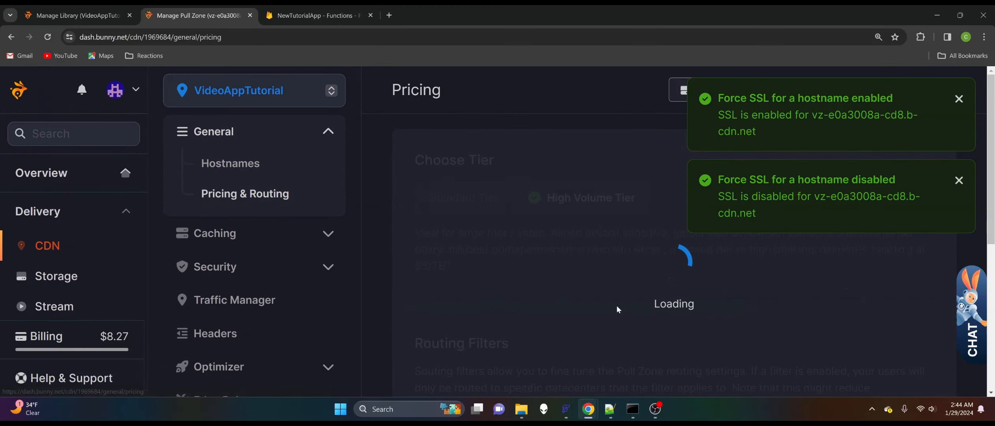
scroll(580, 193, down, 6)
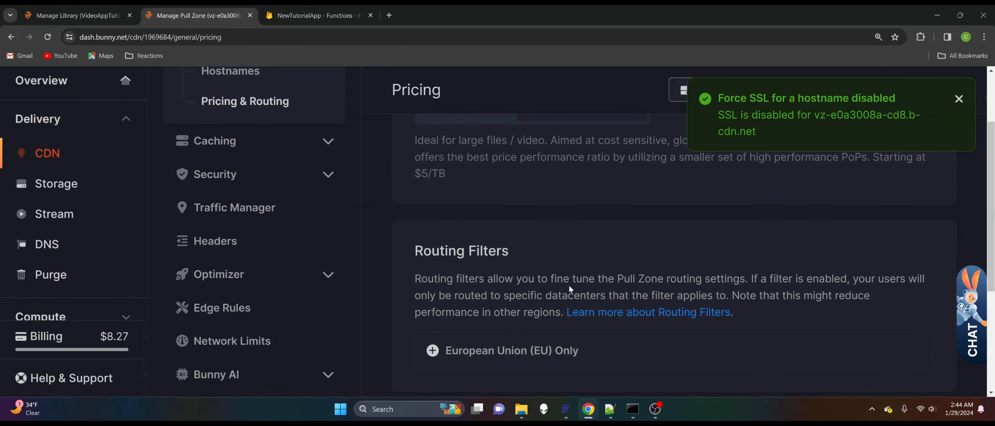
scroll(722, 258, down, 3)
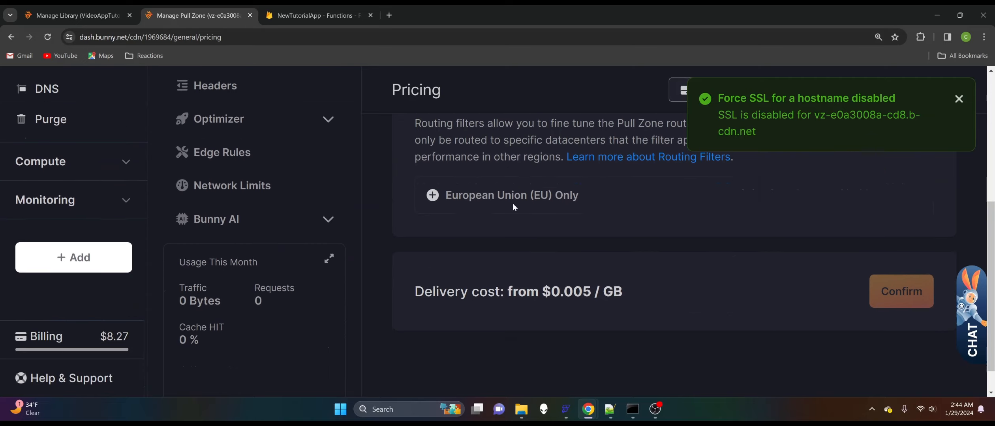
scroll(239, 171, up, 7)
scroll(239, 170, up, 2)
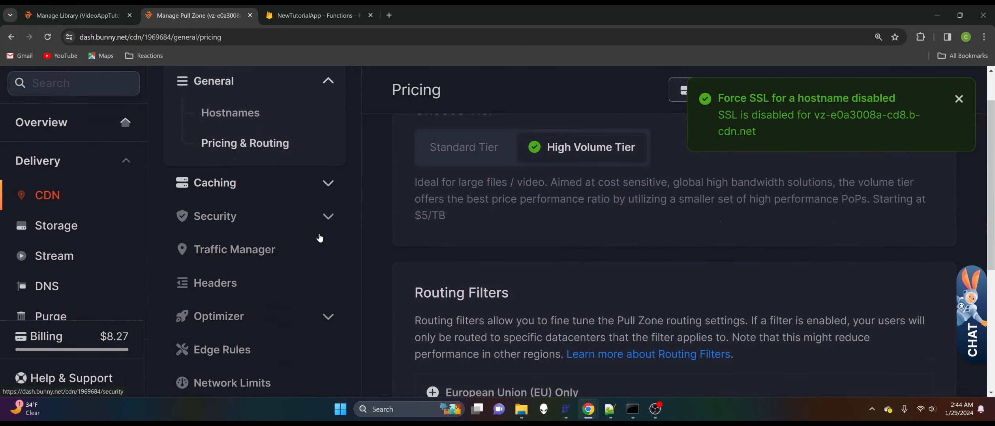
Step: Open the pull zone's general Caching settings and enable Smart Cache
click(330, 184)
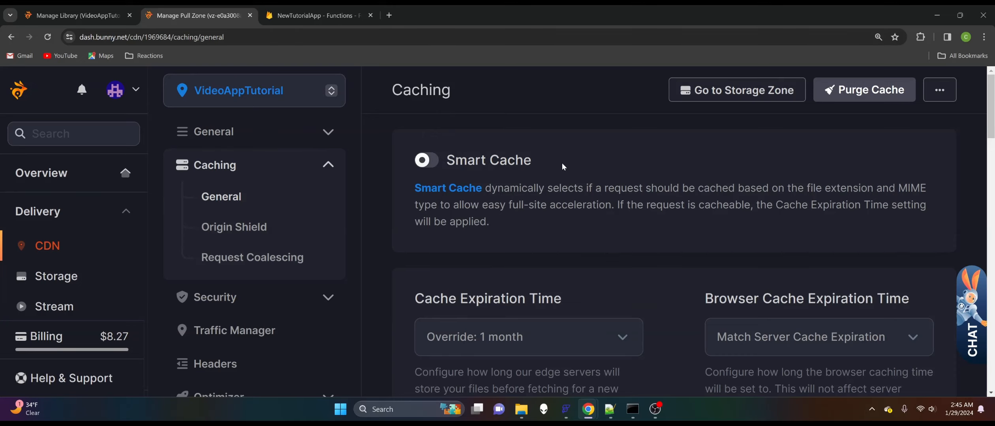
click(507, 160)
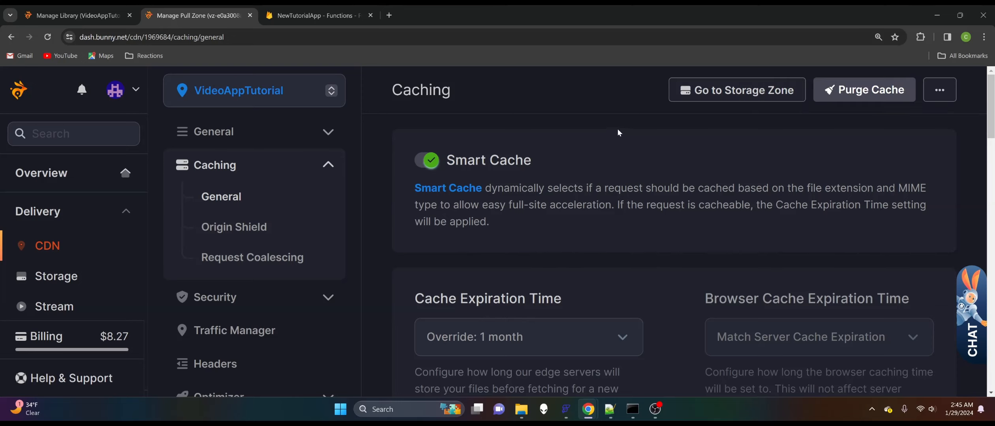
scroll(620, 238, down, 4)
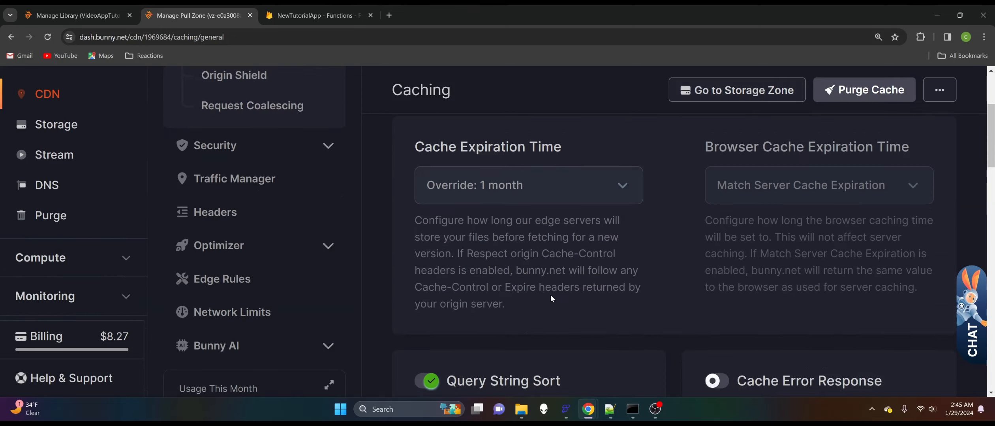
scroll(552, 272, up, 4)
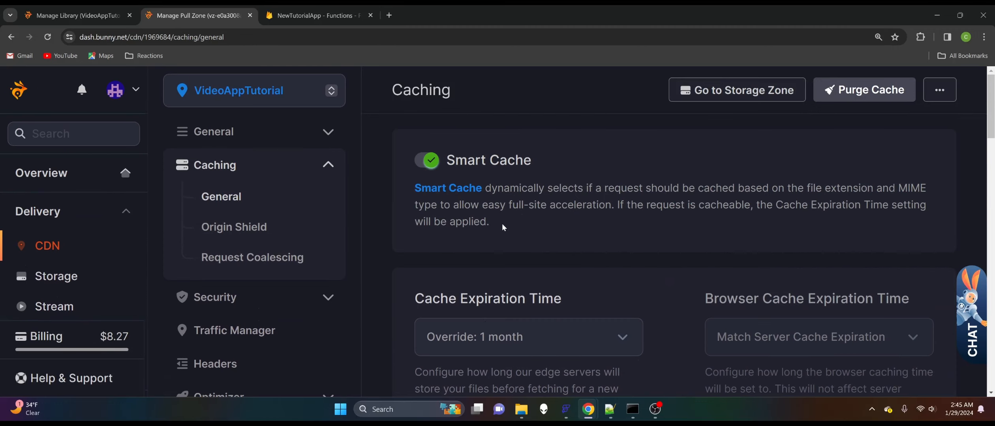
Step: Set the pull zone's Cache Expiration Time to Override: 1 day
scroll(593, 234, down, 4)
click(560, 191)
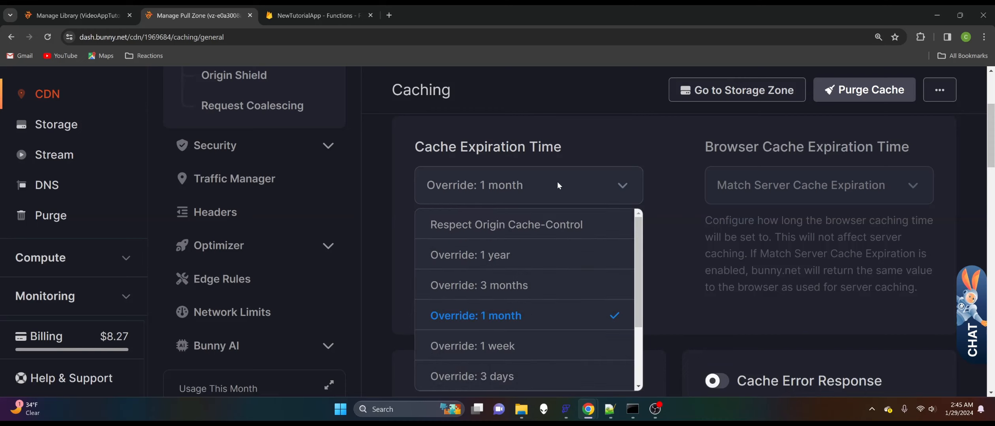
click(685, 188)
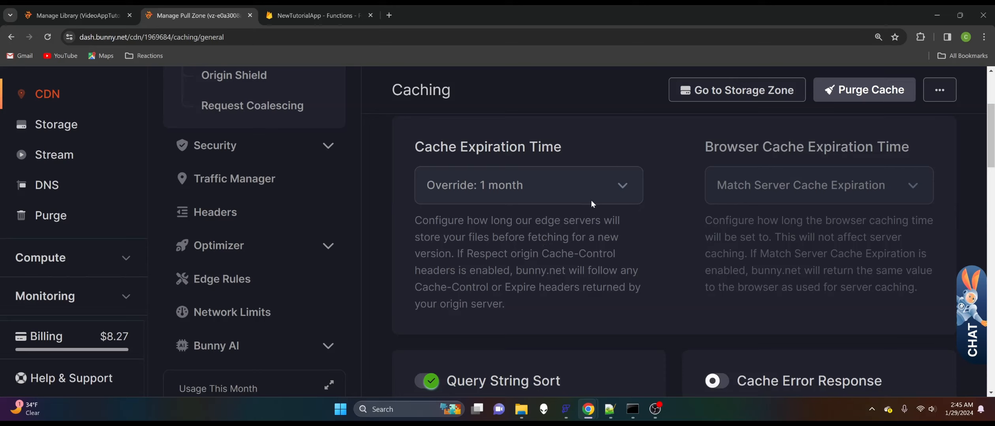
click(526, 186)
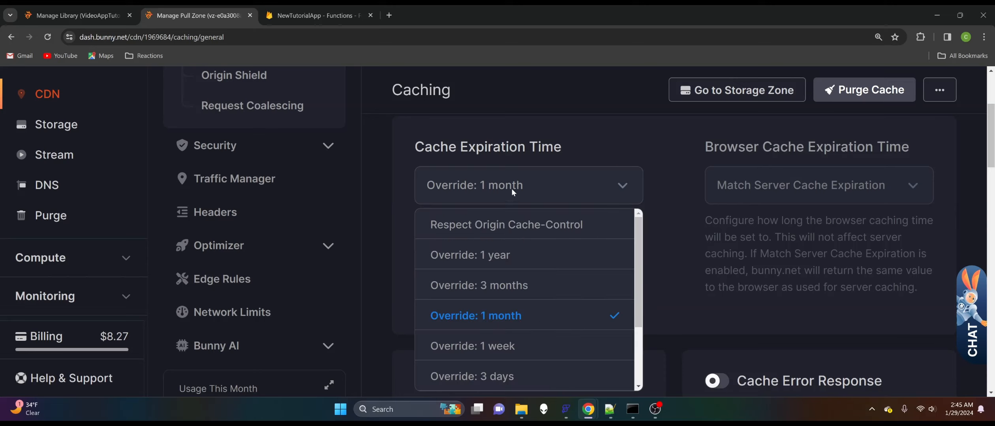
scroll(546, 303, down, 1)
scroll(546, 303, down, 1)
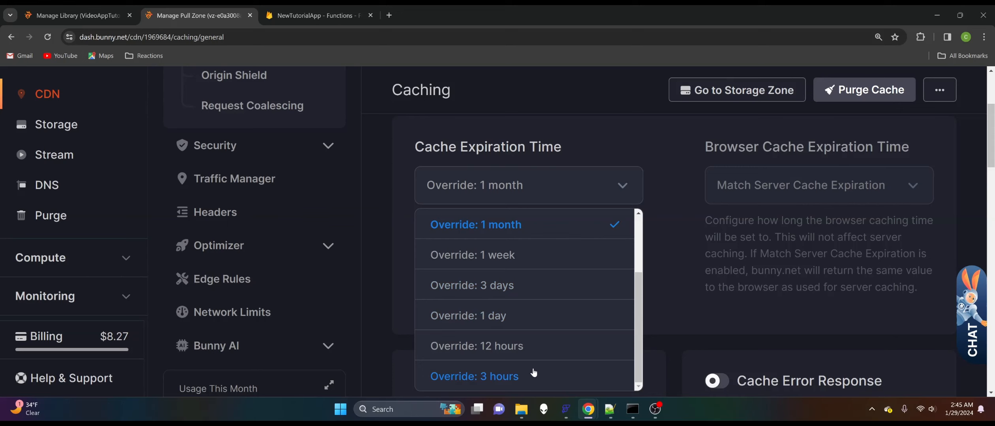
click(504, 316)
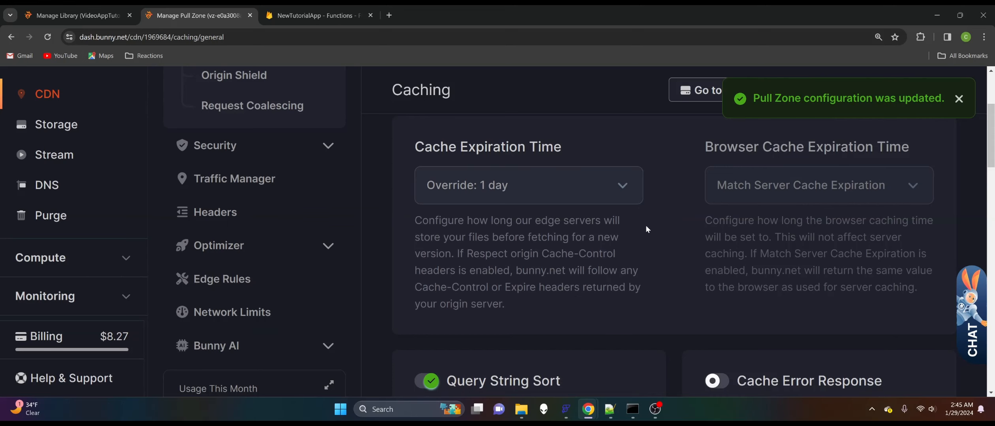
Step: Add the Desktop / Mobile parameter to Vary Cache and save the Vary Cache settings
scroll(651, 233, down, 5)
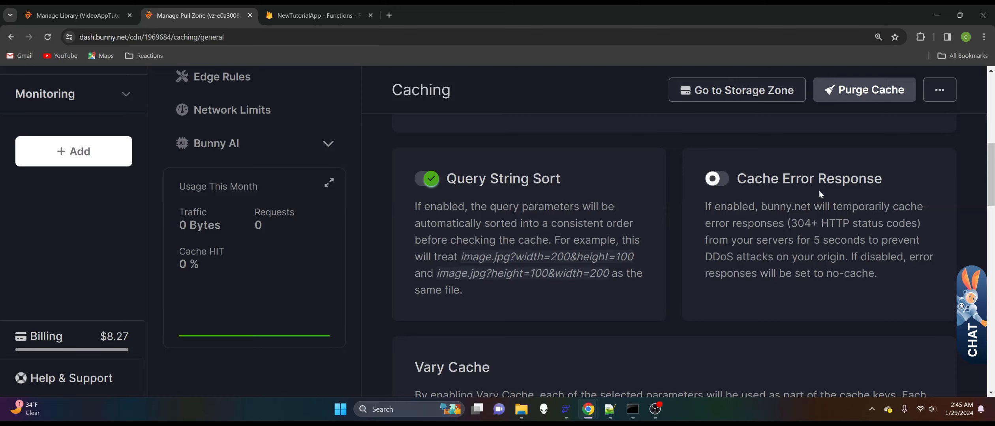
scroll(546, 222, down, 5)
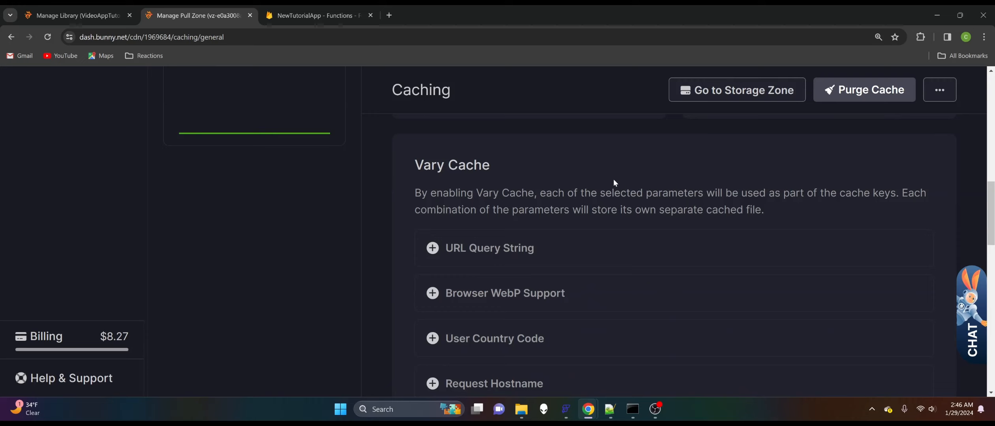
scroll(614, 182, down, 5)
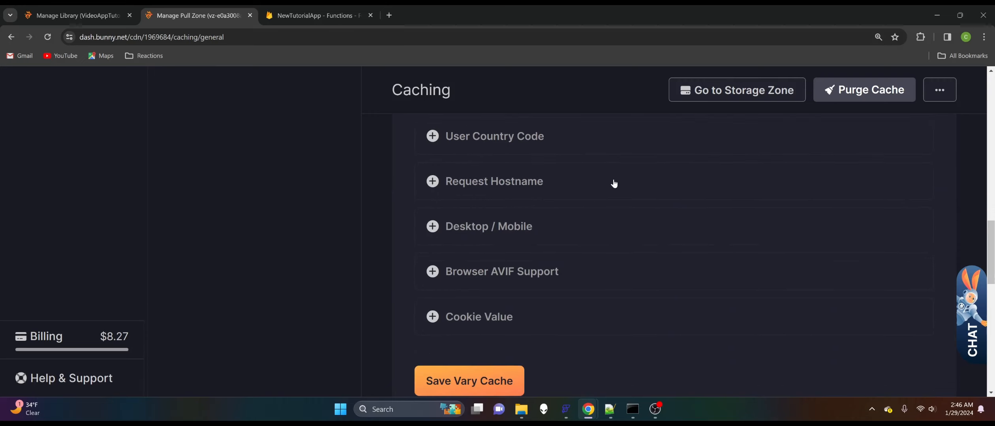
click(519, 225)
scroll(513, 241, down, 5)
click(492, 184)
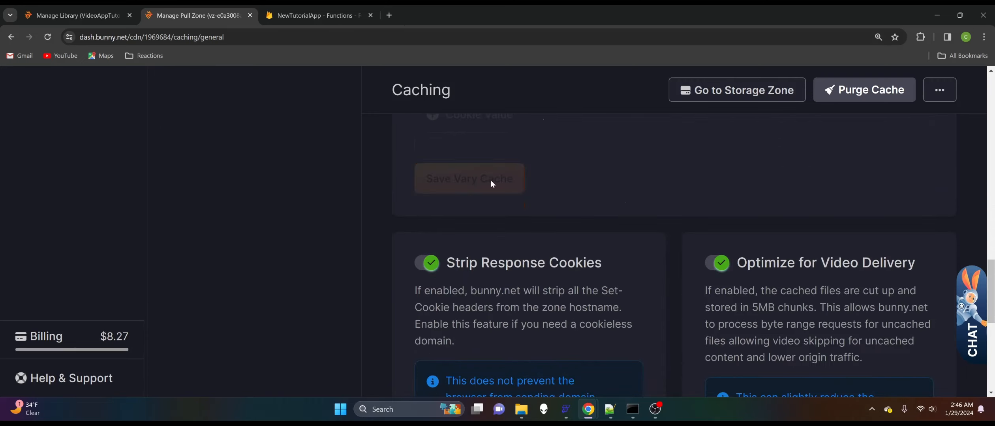
scroll(640, 283, down, 3)
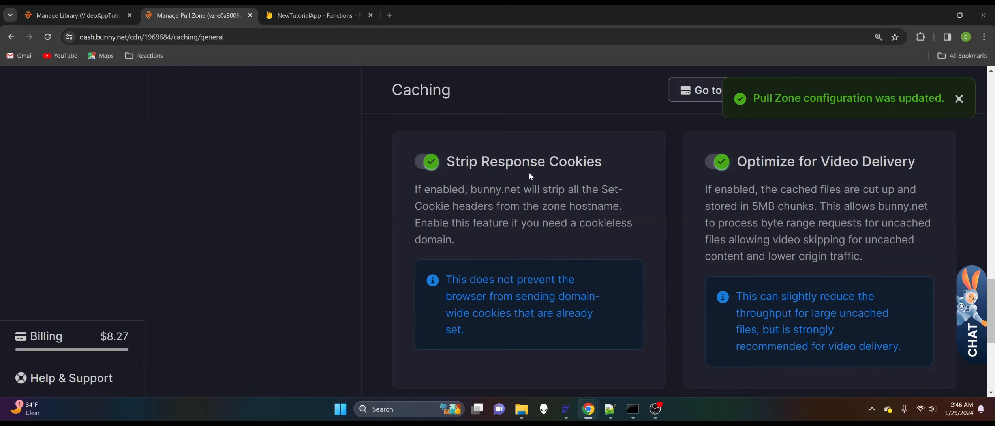
Step: Disable Strip Response Cookies in the pull zone's general Caching settings
drag(504, 190, 455, 240)
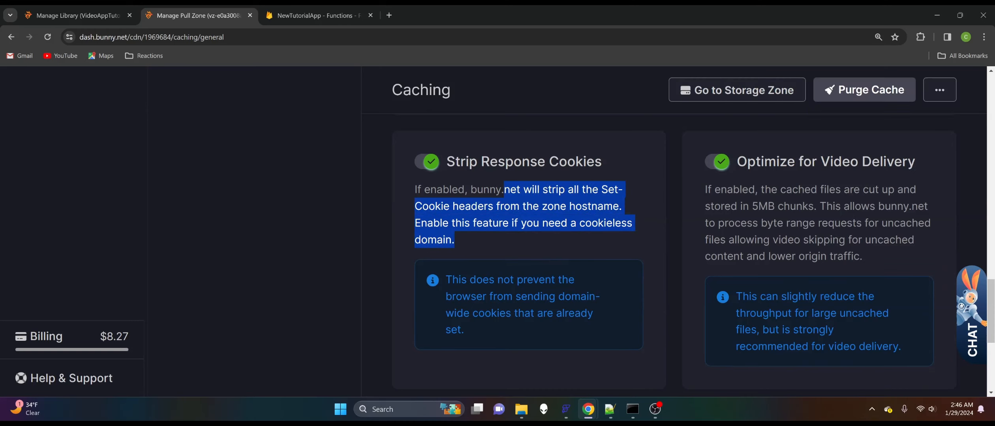
click(585, 206)
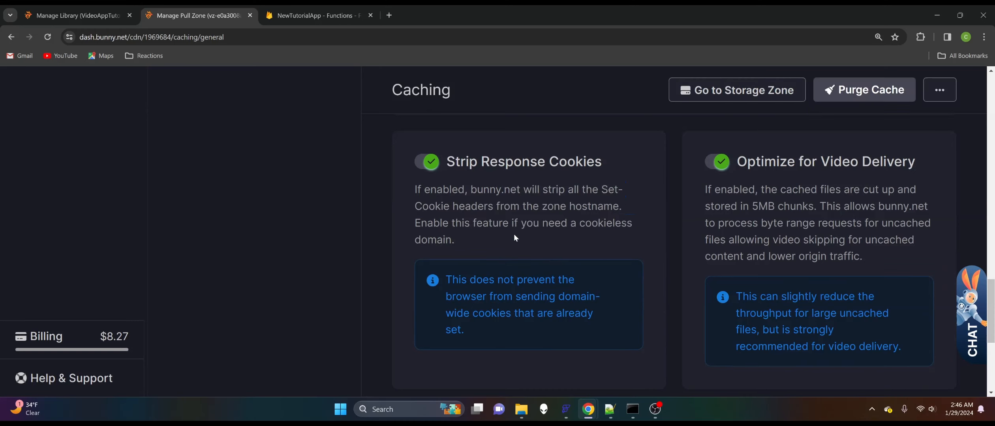
click(431, 162)
scroll(681, 248, down, 3)
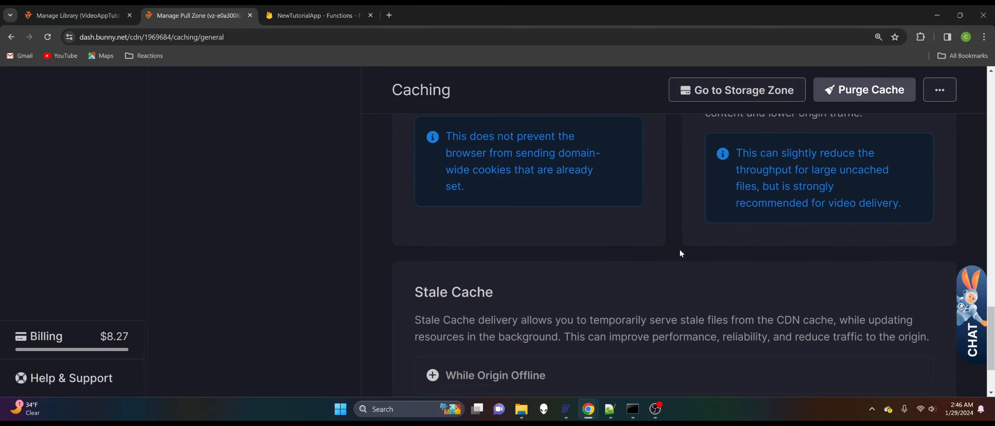
scroll(682, 253, up, 4)
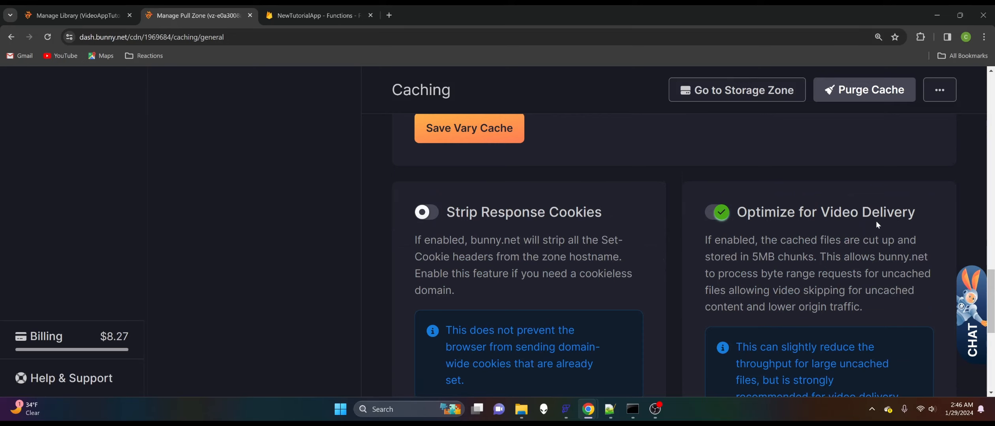
Step: Enable Stale Cache delivery both While Updating and While Origin Offline
scroll(662, 275, down, 5)
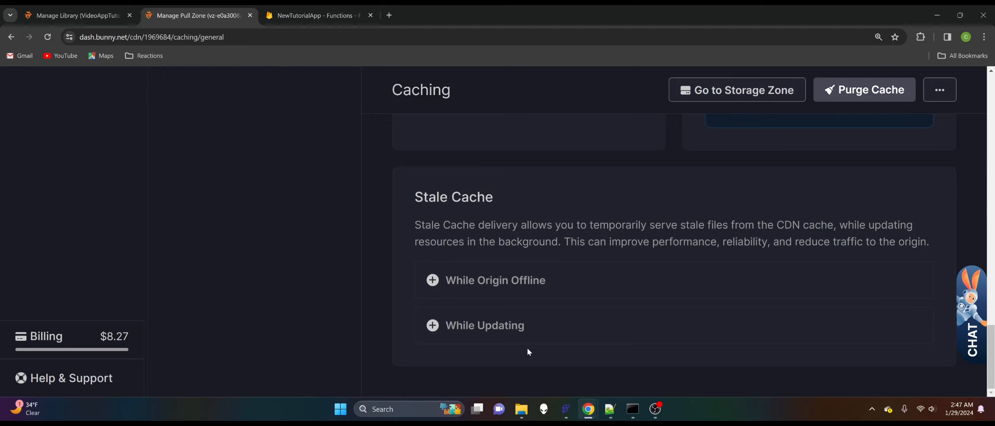
click(496, 331)
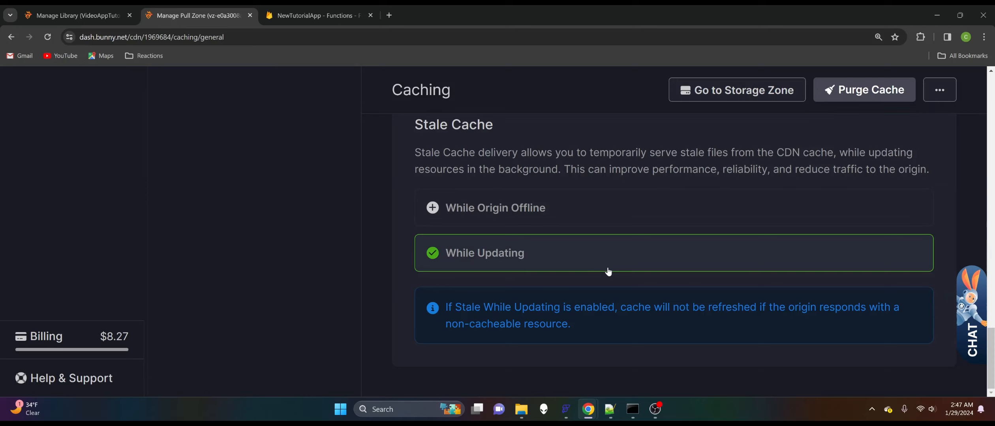
click(529, 221)
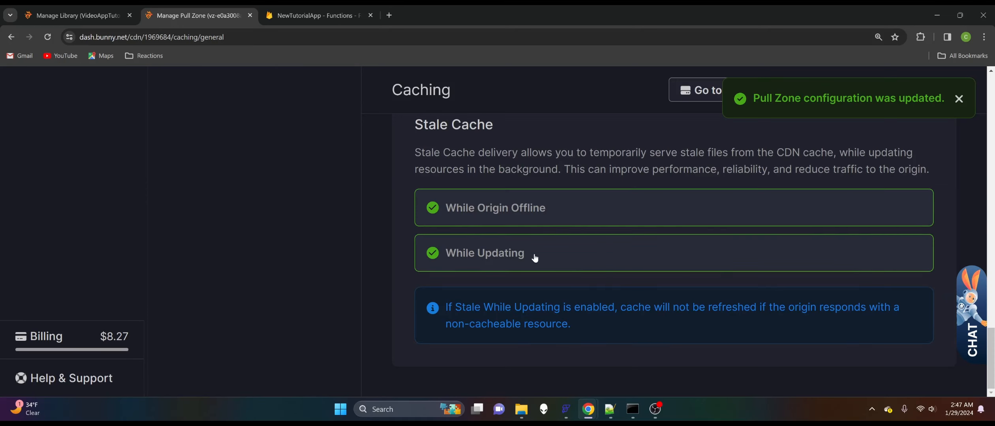
scroll(595, 259, up, 1)
scroll(532, 244, down, 1)
scroll(801, 227, up, 4)
scroll(801, 227, down, 4)
scroll(721, 280, up, 5)
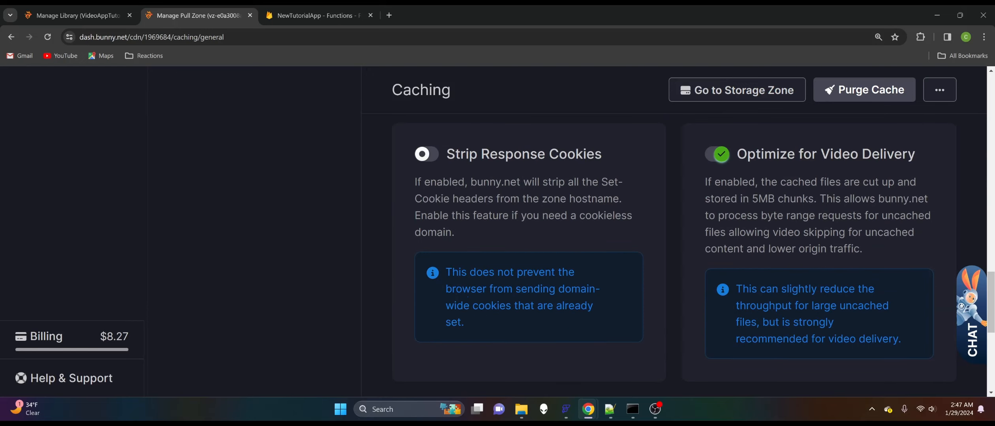
Step: Open the pull zone's Origin Shield caching settings and enable Origin Shield
scroll(521, 192, up, 10)
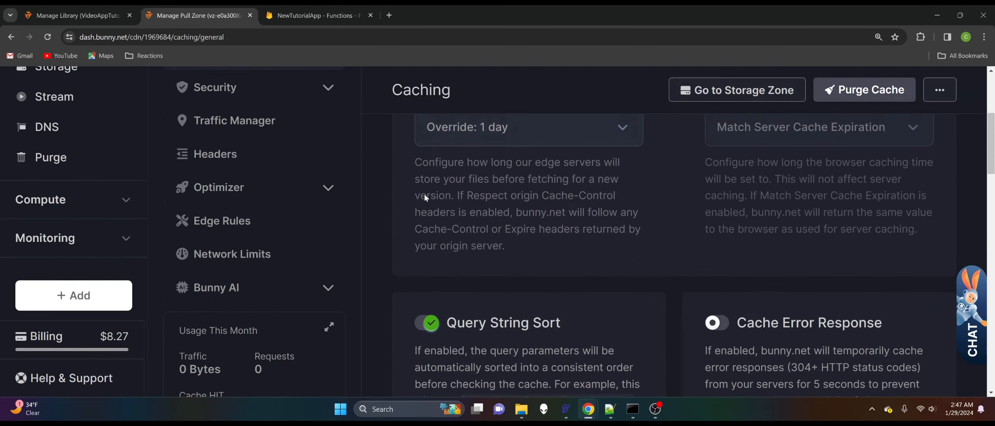
scroll(421, 198, down, 1)
click(221, 171)
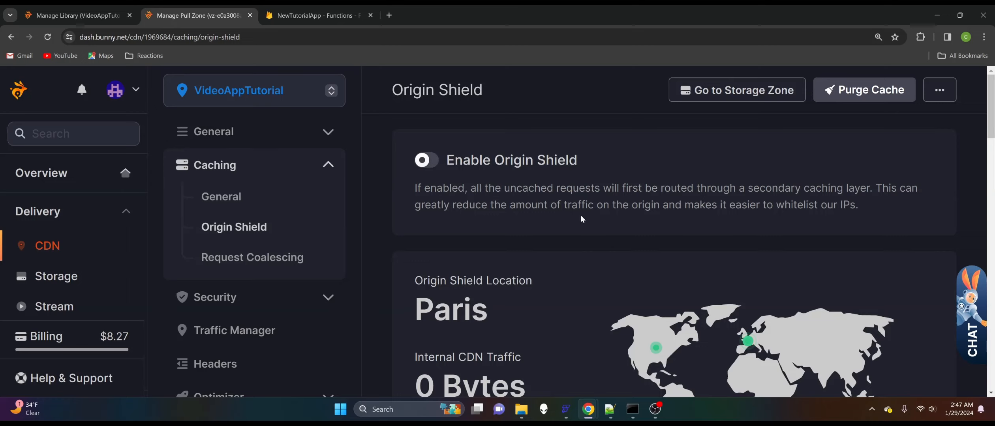
click(428, 160)
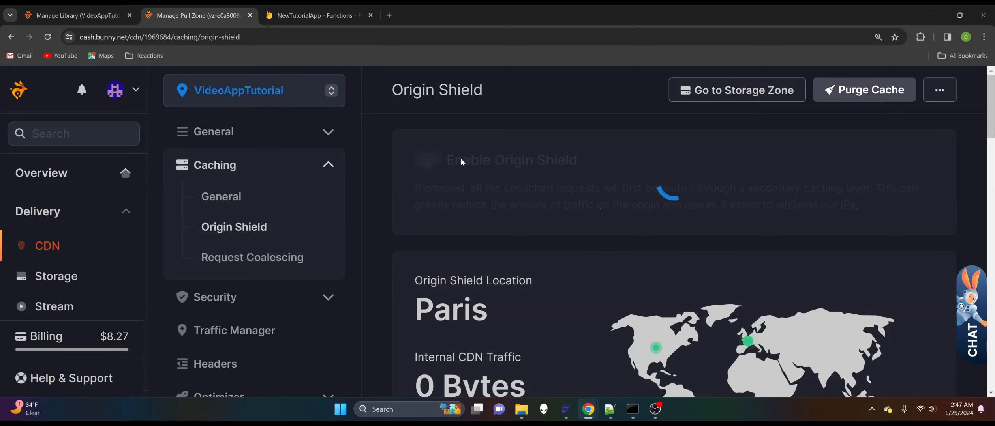
Step: Enable the Origin Shield's Concurrency Limits, disable them again and dismiss the notification
scroll(535, 247, down, 6)
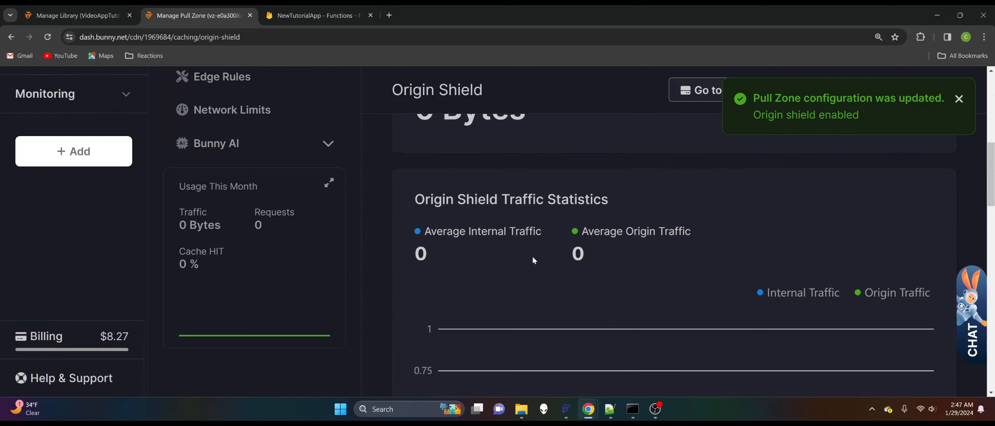
scroll(534, 260, down, 1)
scroll(683, 213, down, 7)
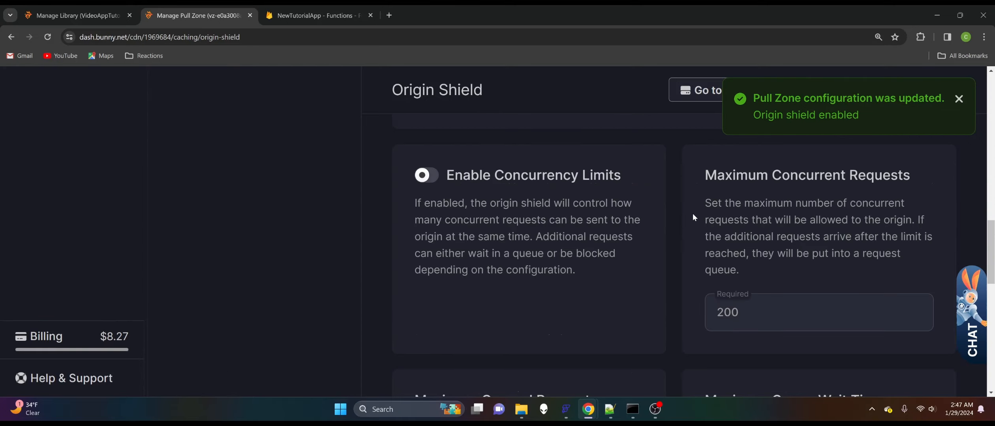
scroll(651, 233, up, 4)
scroll(640, 242, down, 1)
scroll(639, 243, down, 4)
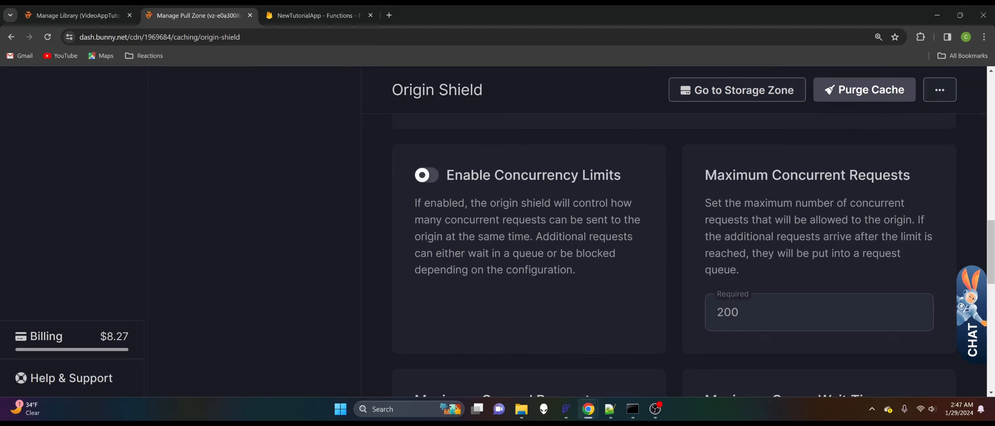
click(426, 178)
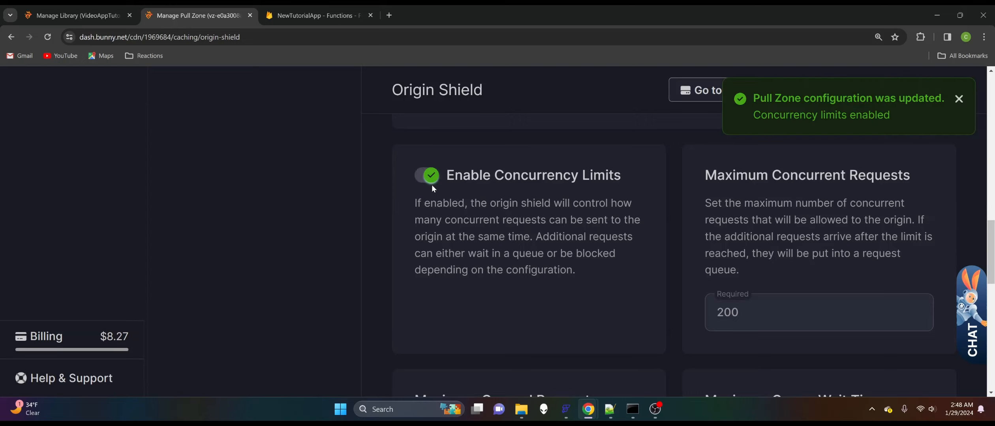
click(428, 178)
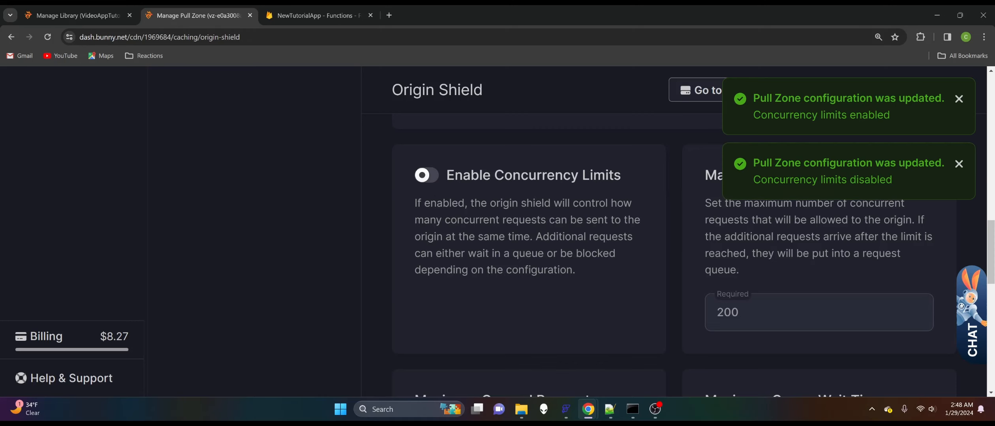
click(958, 165)
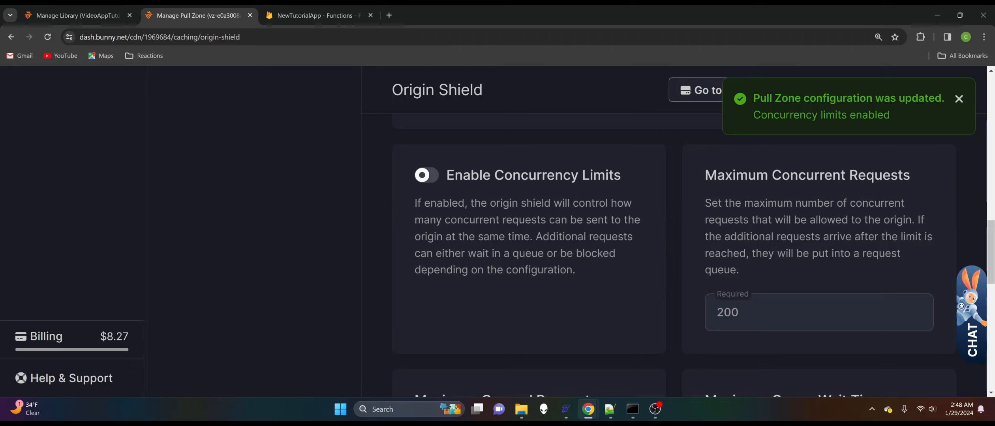
Step: Review the Origin Shield's Maximum Concurrent Requests, Maximum Queued Requests and Maximum Queue Wait Time settings
drag(743, 313, 702, 311)
click(745, 313)
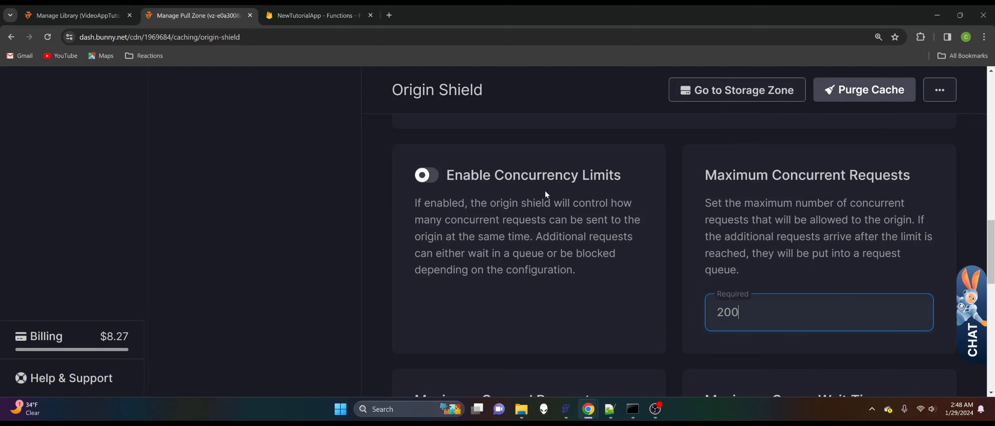
scroll(655, 243, down, 5)
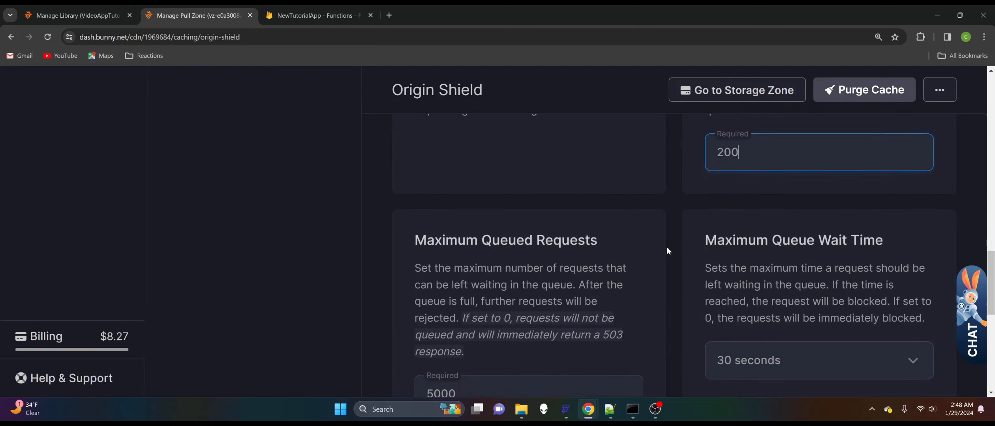
scroll(679, 237, down, 1)
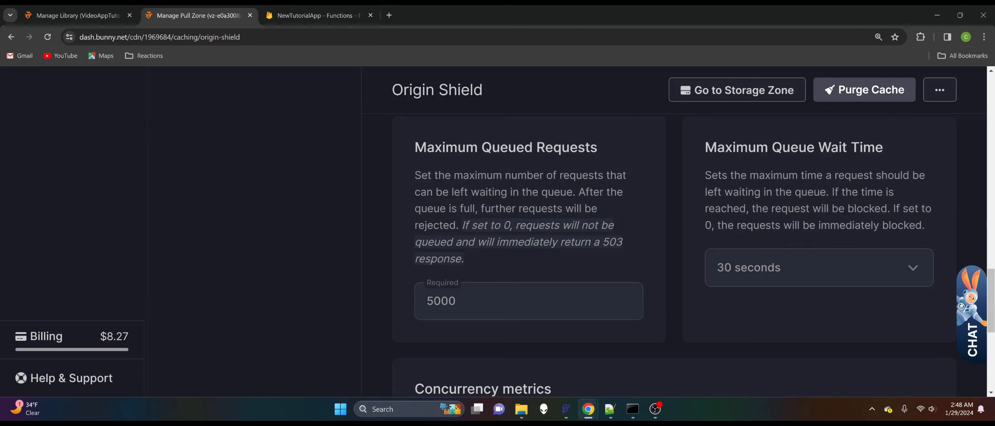
drag(448, 302, 416, 303)
click(494, 301)
scroll(506, 276, up, 2)
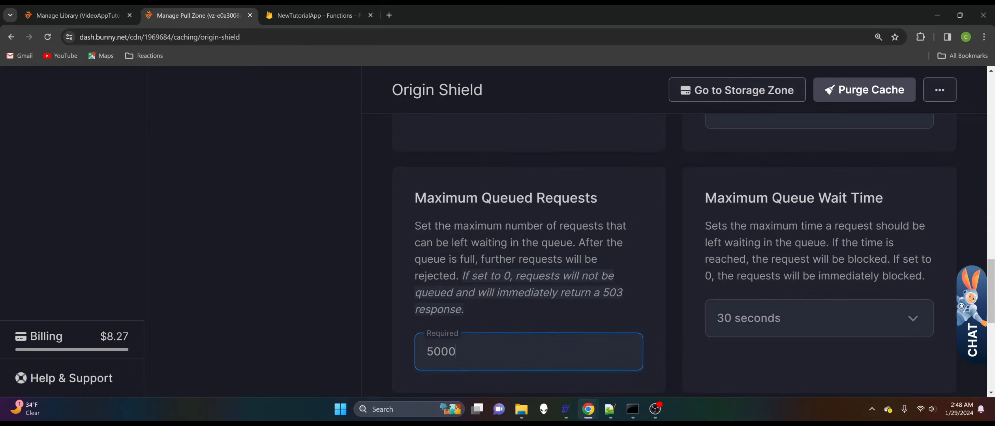
scroll(697, 255, down, 1)
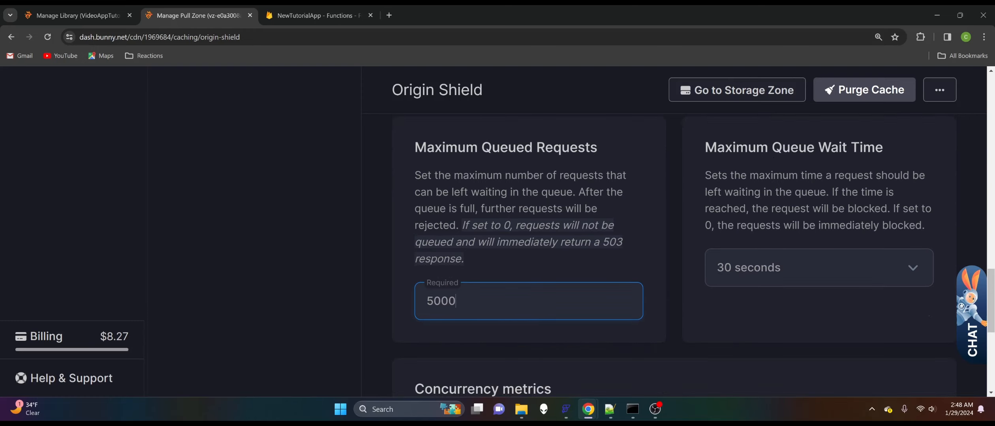
Step: Examine the Origin Shield's concurrency metrics, traffic statistics and shield location
scroll(708, 264, down, 6)
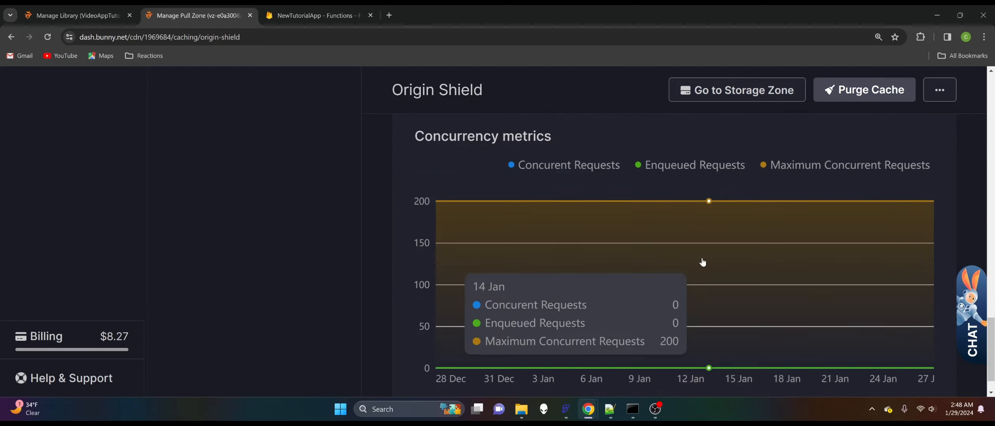
scroll(701, 264, up, 15)
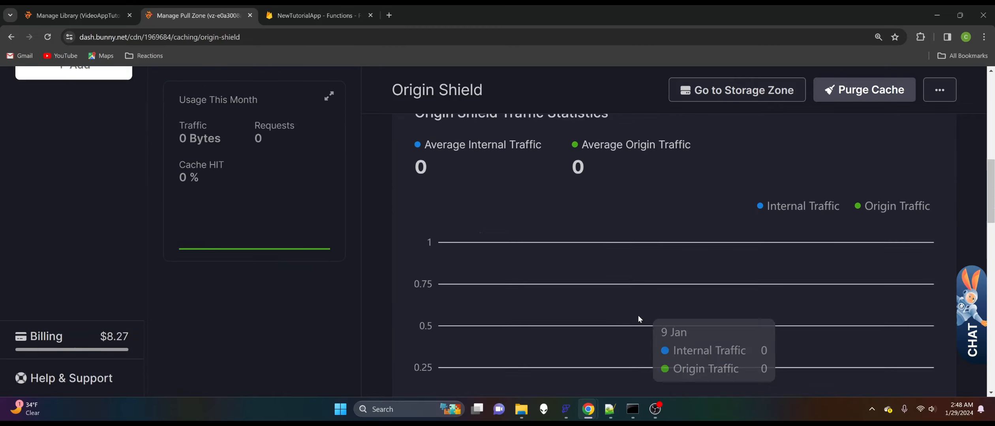
scroll(618, 290, down, 10)
scroll(624, 272, up, 5)
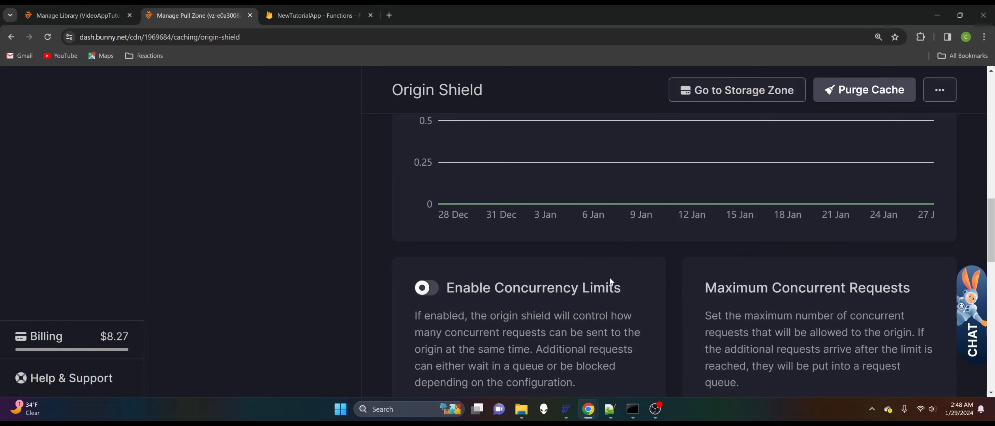
scroll(548, 267, up, 8)
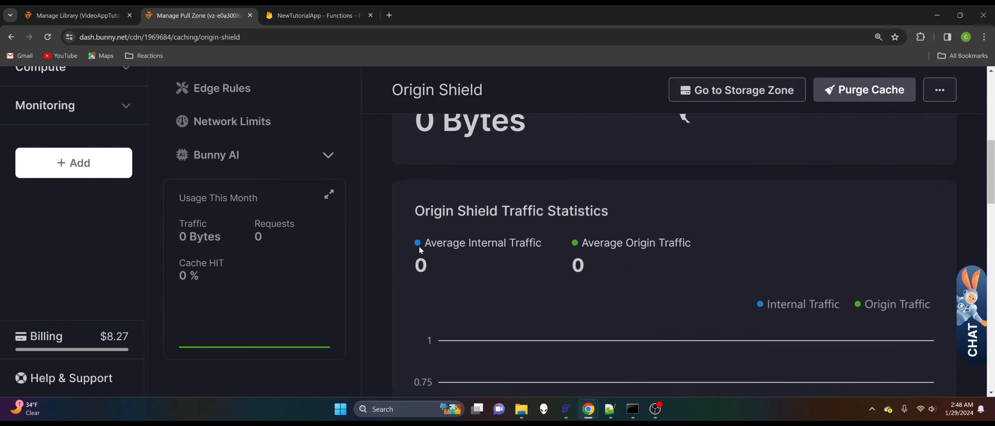
scroll(431, 240, down, 4)
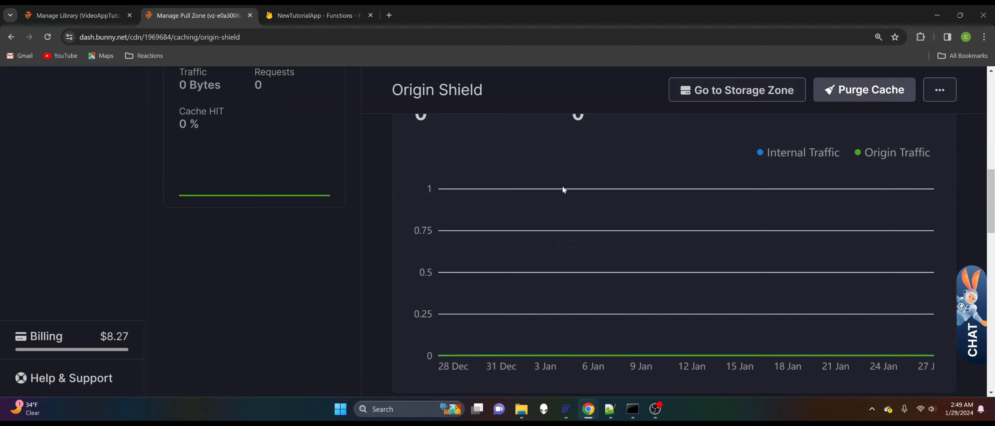
scroll(442, 212, up, 8)
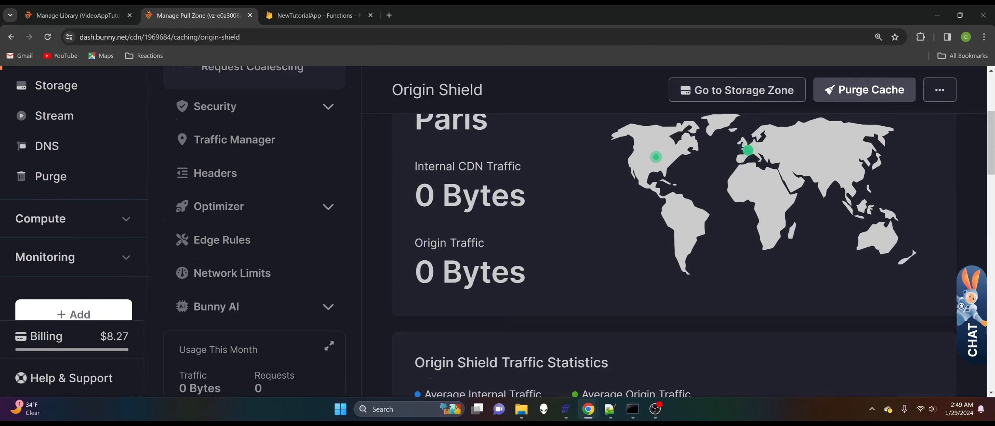
scroll(355, 257, up, 4)
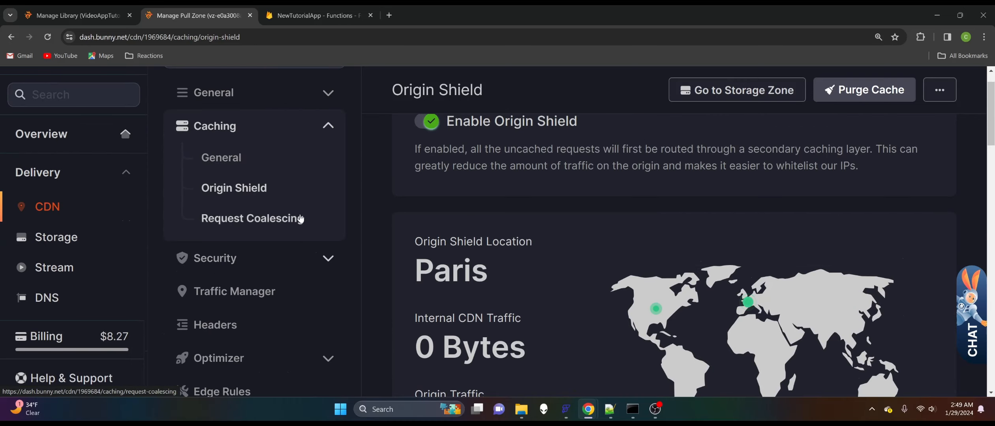
Step: Open the pull zone's Request Coalescing settings, read the explanation and warning, and enable Request Coalescing
click(287, 222)
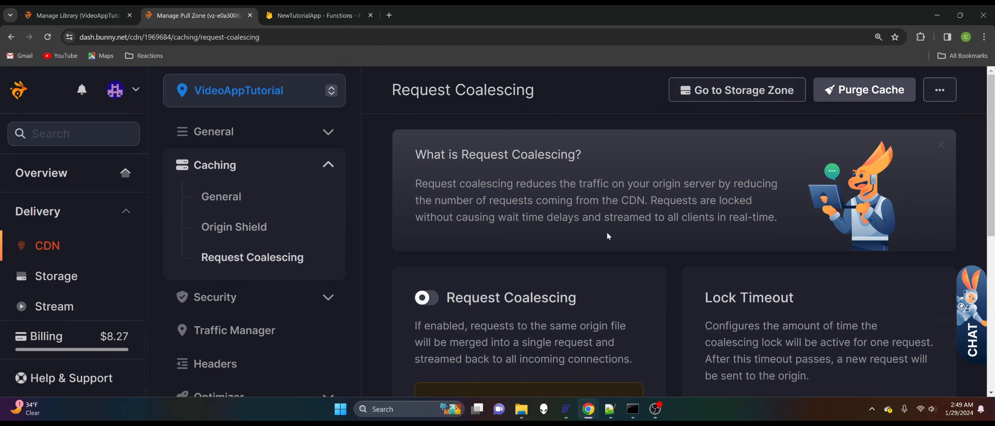
scroll(609, 237, down, 1)
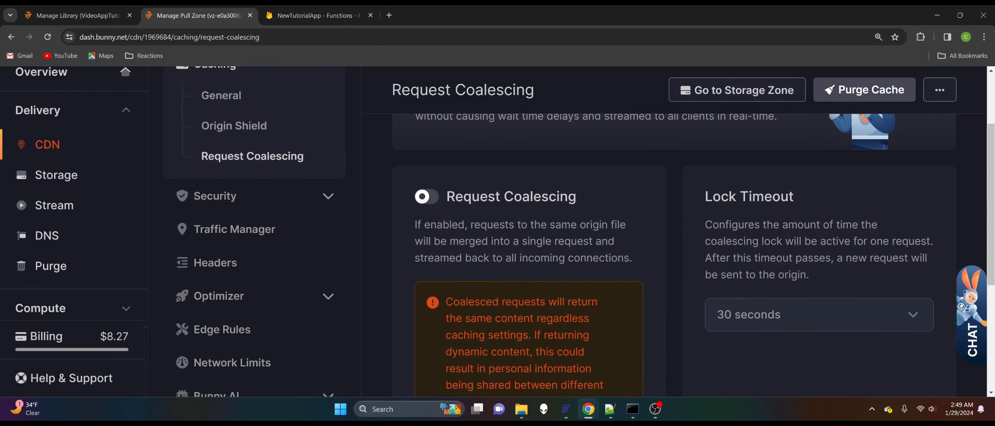
scroll(610, 242, down, 1)
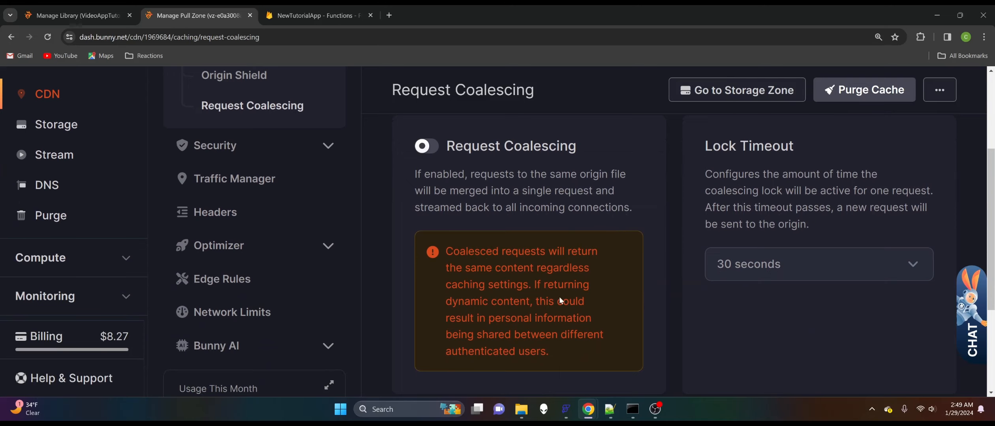
scroll(531, 375, down, 3)
scroll(531, 375, up, 6)
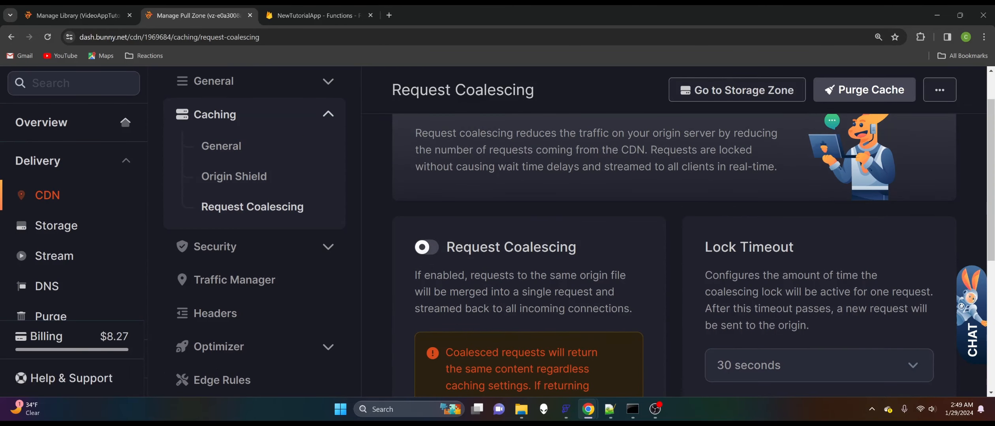
scroll(497, 232, down, 2)
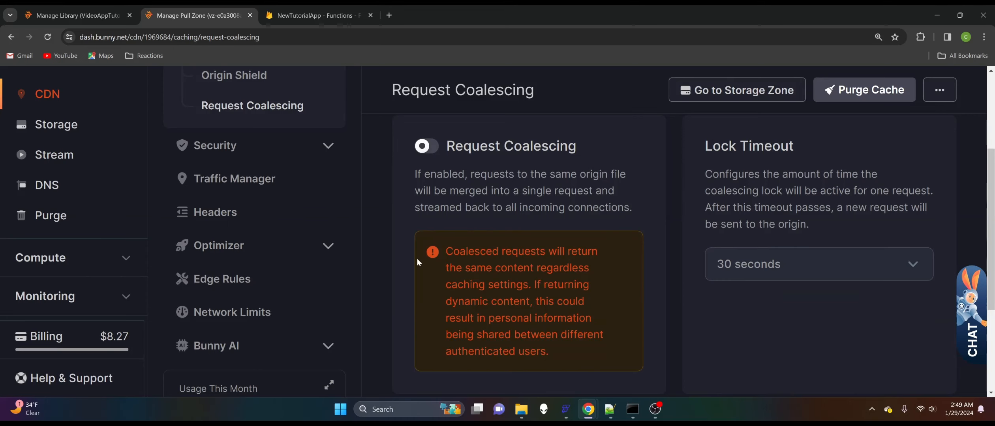
scroll(457, 231, up, 3)
click(428, 248)
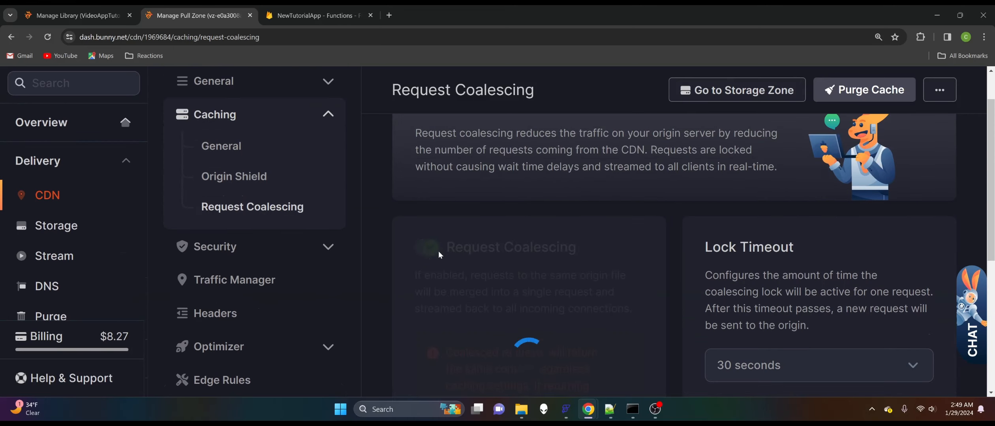
Step: Read the Request Coalescing warning and check the Lock Timeout options, leaving the timeout at 30 seconds
scroll(498, 231, down, 1)
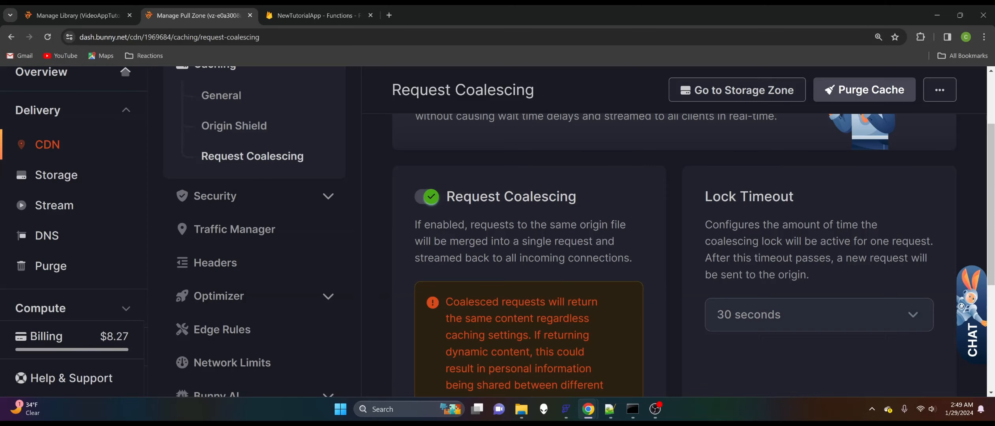
scroll(736, 219, down, 1)
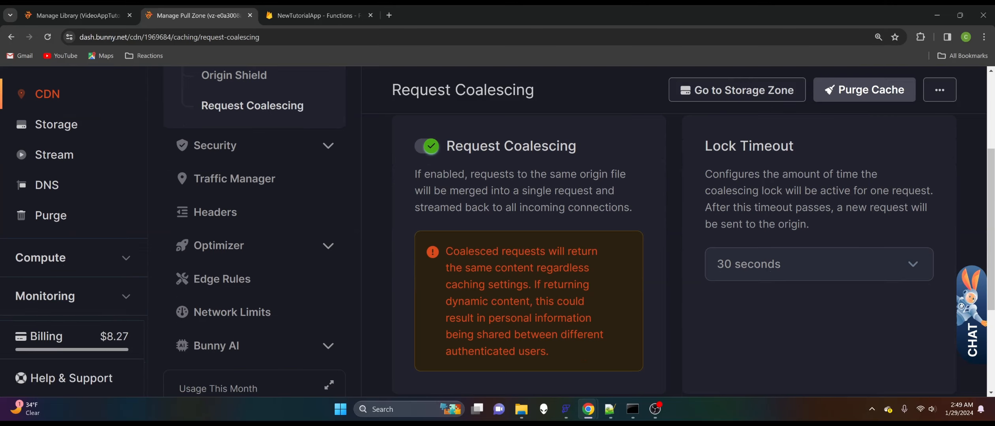
click(784, 270)
click(740, 303)
scroll(569, 269, down, 3)
scroll(556, 265, up, 6)
scroll(276, 285, down, 1)
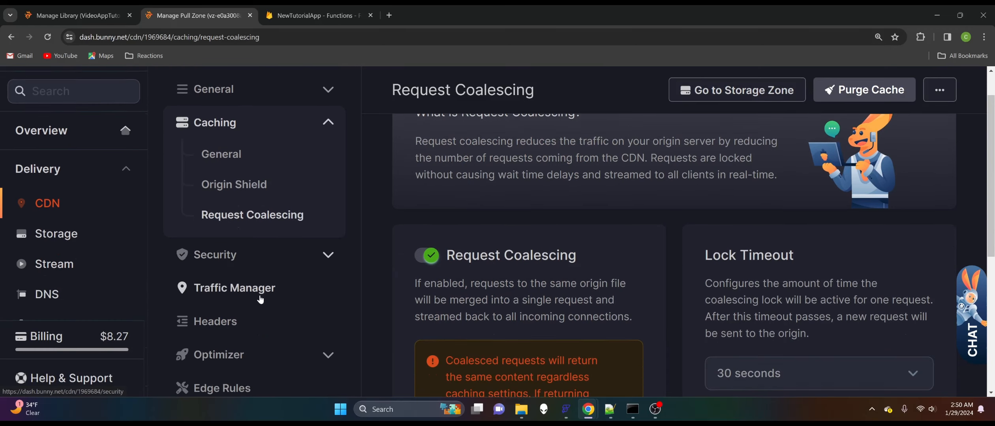
Step: Open the pull zone's general Security settings and review root path and POST blocking, blocked and allowed referrers, and blocked IPs
click(272, 255)
scroll(293, 269, up, 1)
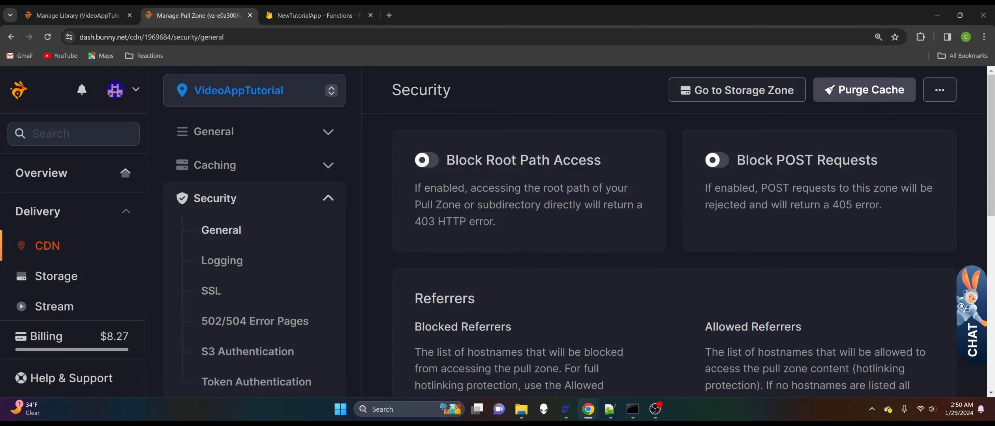
scroll(671, 233, down, 3)
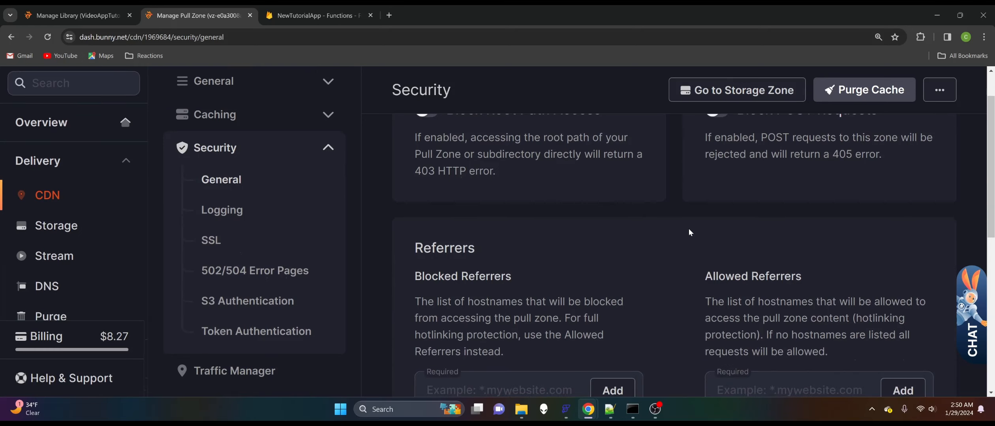
scroll(628, 251, down, 1)
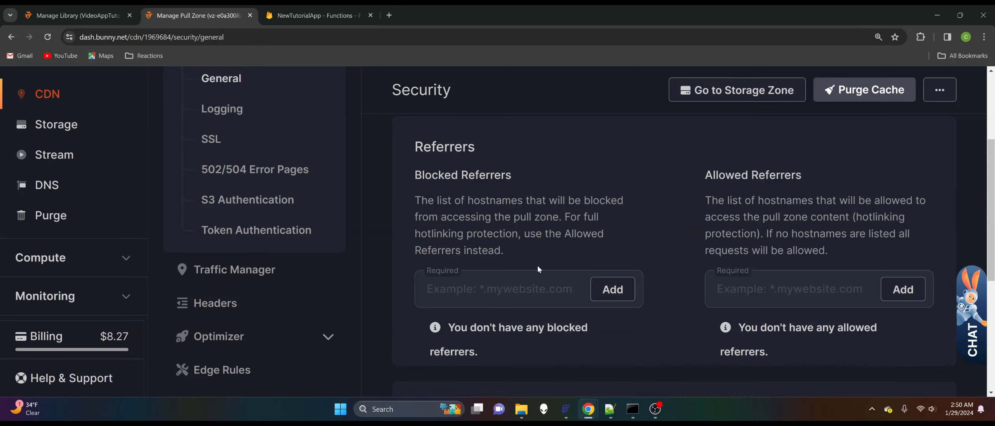
drag(743, 175, 791, 175)
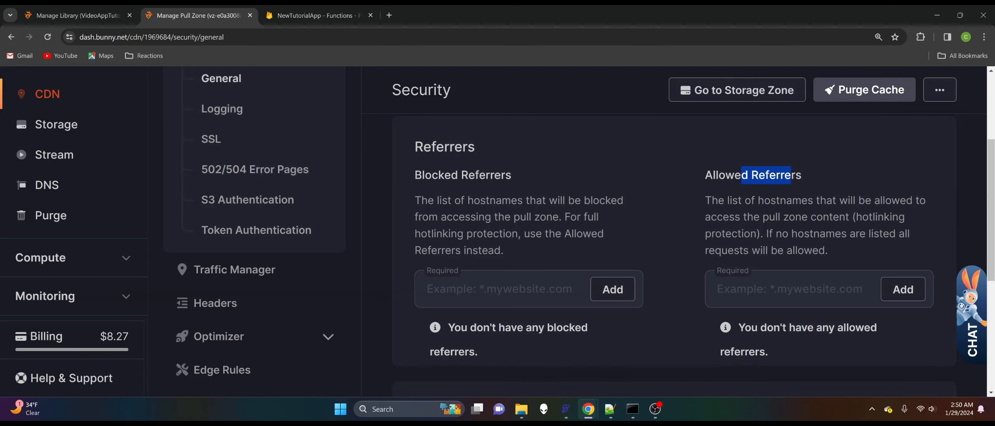
click(754, 185)
scroll(652, 286, down, 2)
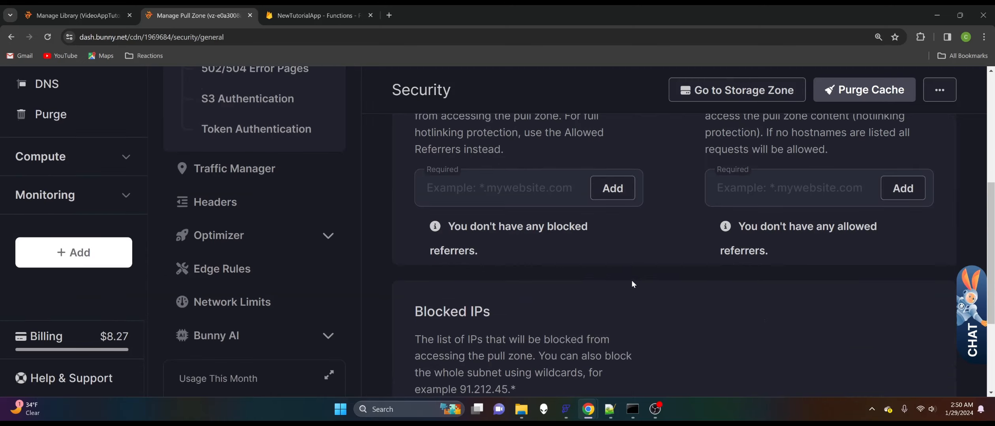
scroll(630, 282, down, 2)
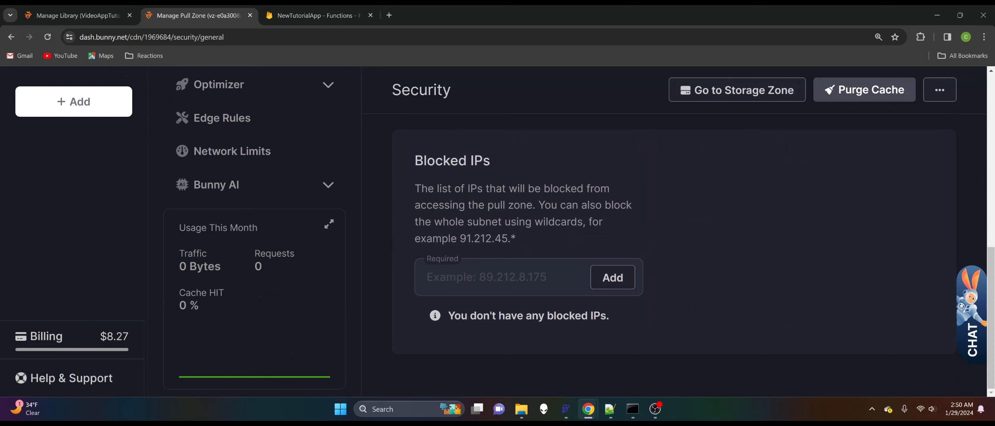
scroll(521, 260, up, 10)
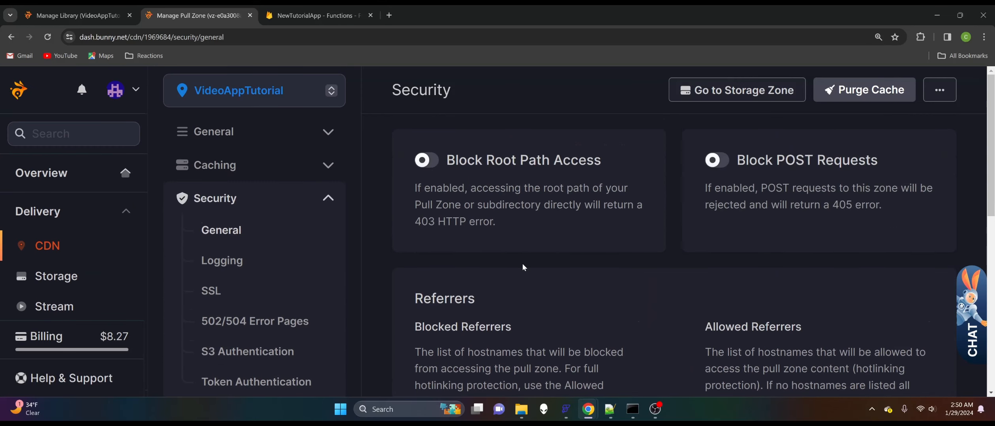
Step: Open the pull zone's Logging settings and review the Enable Logging, Anonymize Log IPs and Log Anonymization Type options
scroll(523, 265, down, 1)
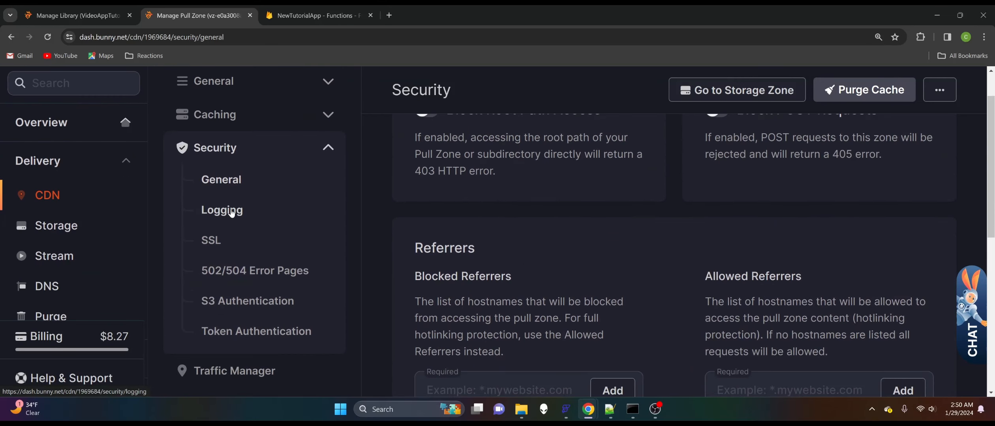
click(232, 213)
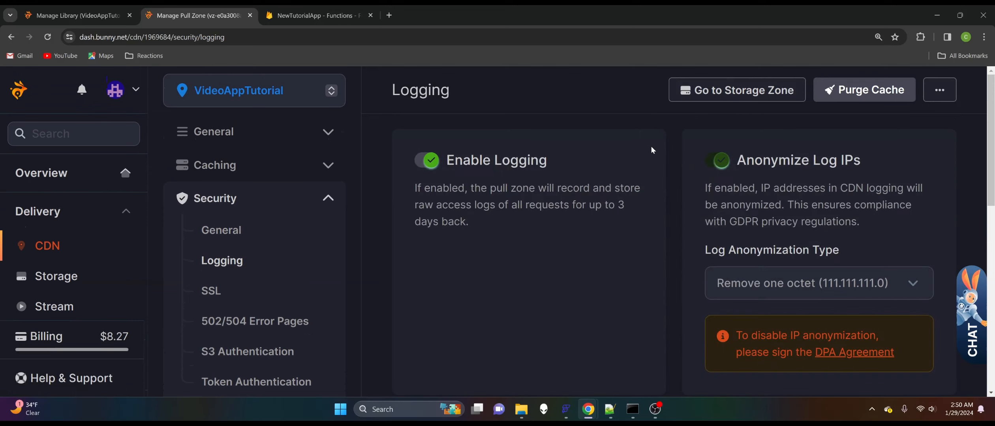
scroll(712, 178, down, 7)
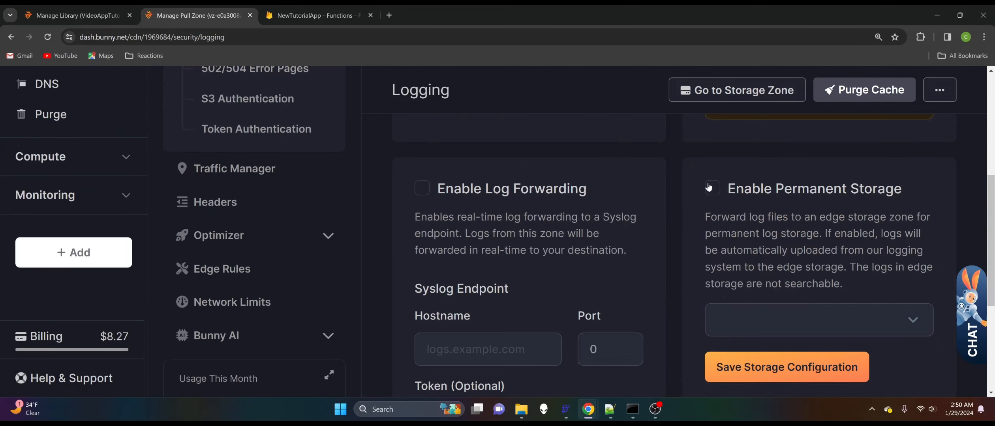
scroll(455, 176, up, 7)
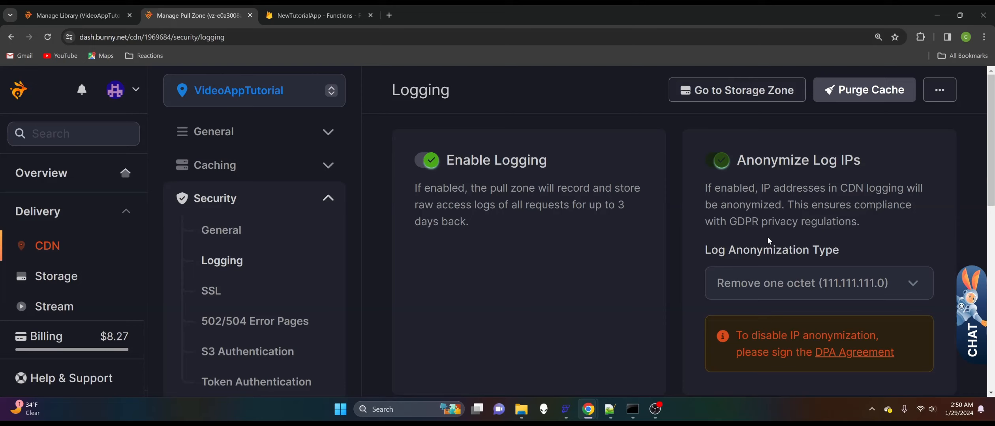
scroll(769, 239, down, 1)
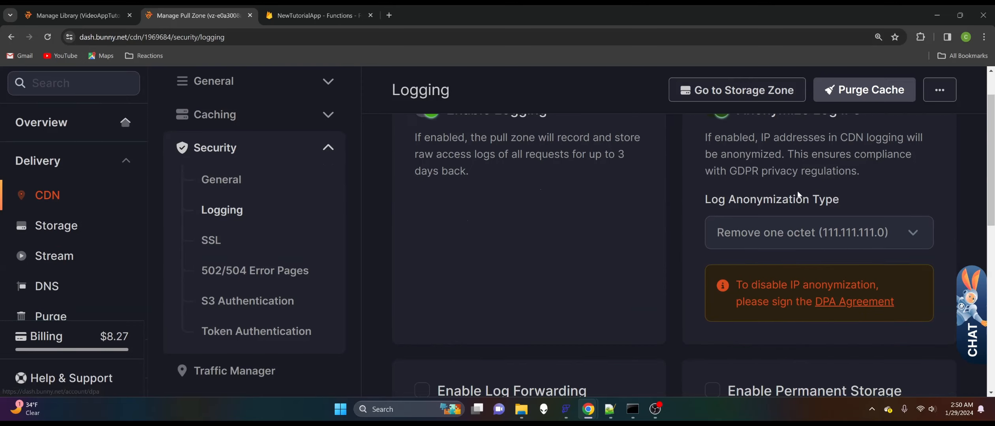
scroll(662, 219, down, 2)
scroll(659, 235, up, 3)
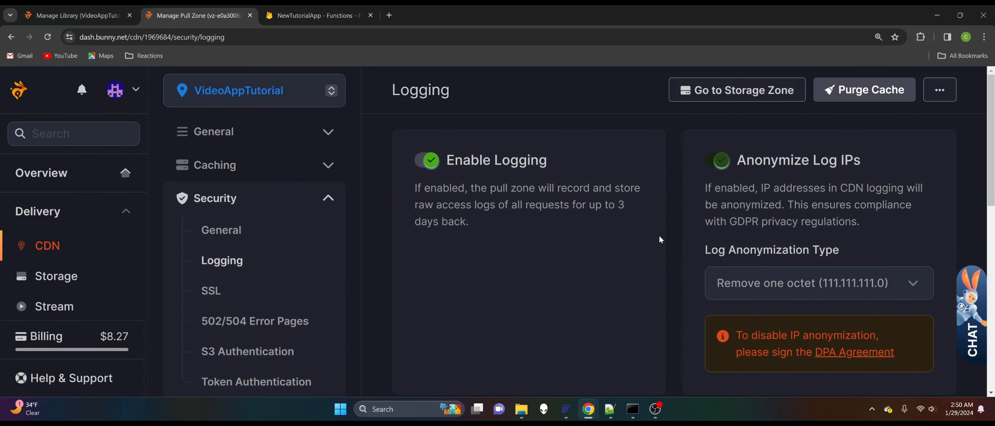
Step: Examine the Log Forwarding options with their Syslog Endpoint fields and the Permanent Storage option for logs
scroll(659, 236, down, 3)
scroll(663, 282, down, 1)
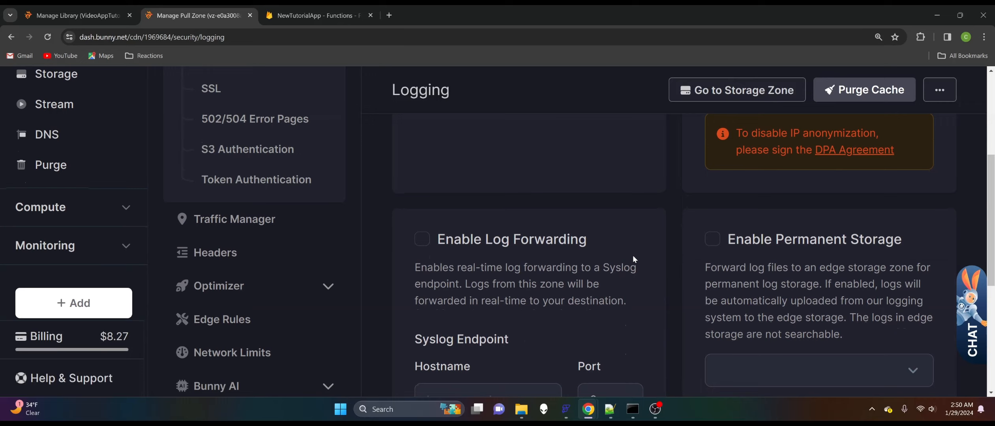
scroll(631, 257, down, 1)
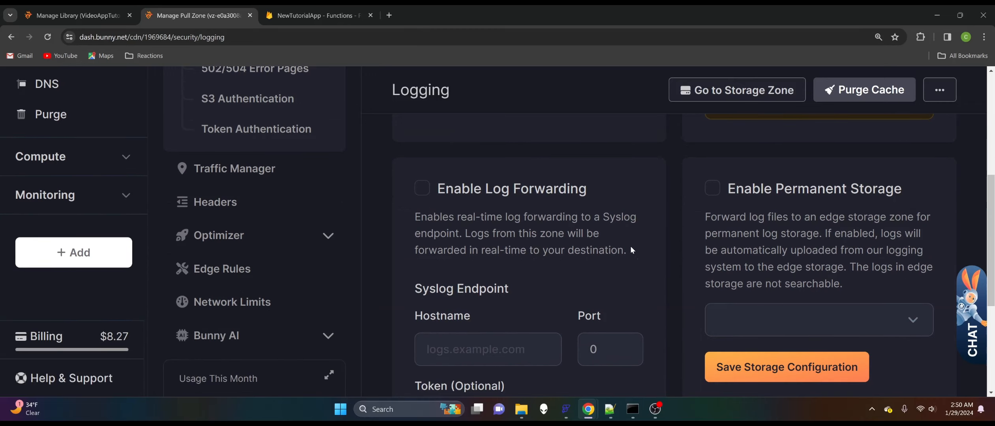
scroll(498, 231, down, 2)
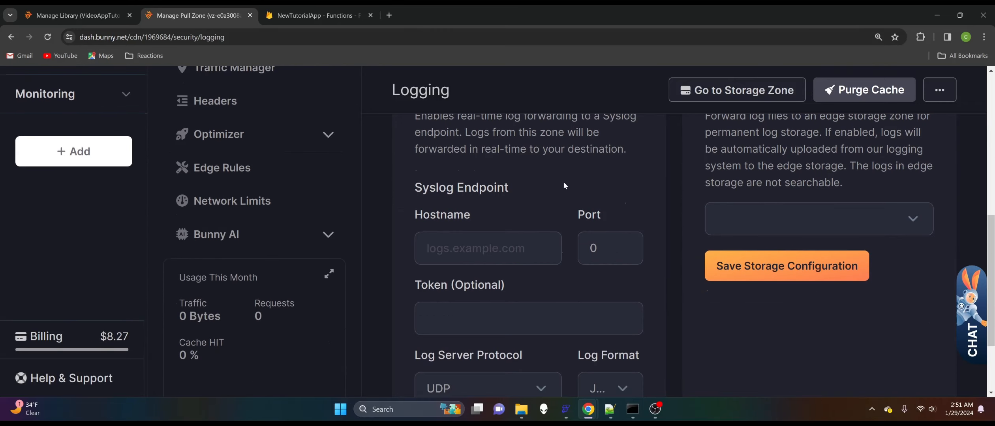
scroll(627, 203, up, 2)
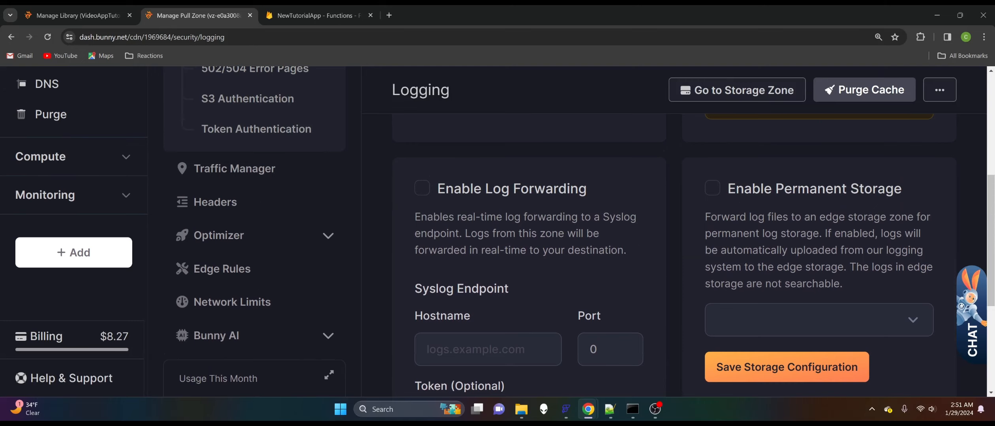
scroll(630, 207, down, 4)
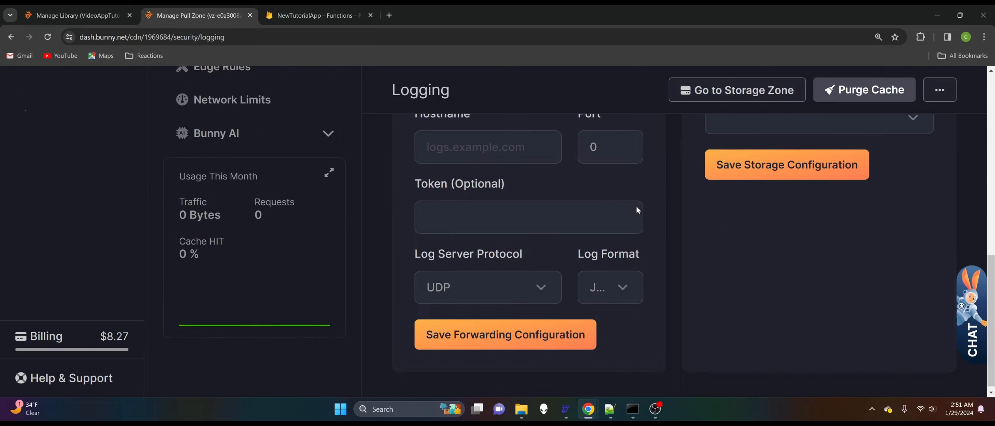
scroll(555, 233, up, 4)
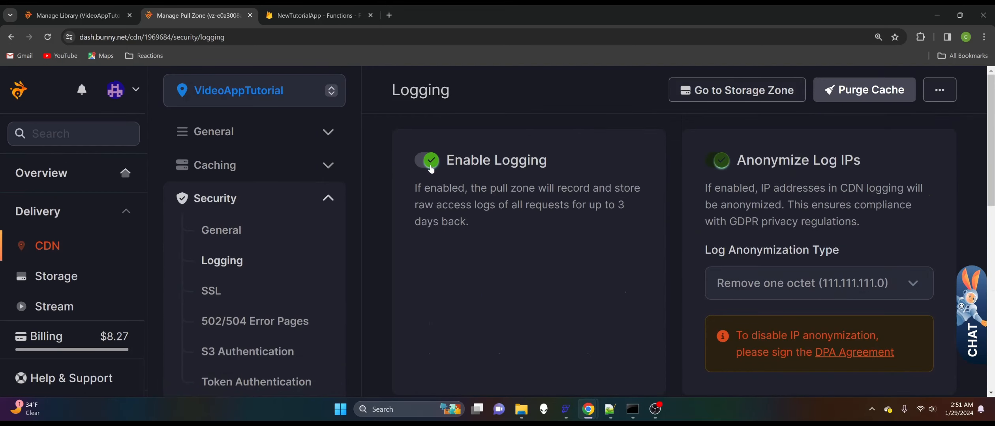
Step: Open the pull zone's SSL settings, disable TLS Version 1.1 support and enable it again
click(212, 292)
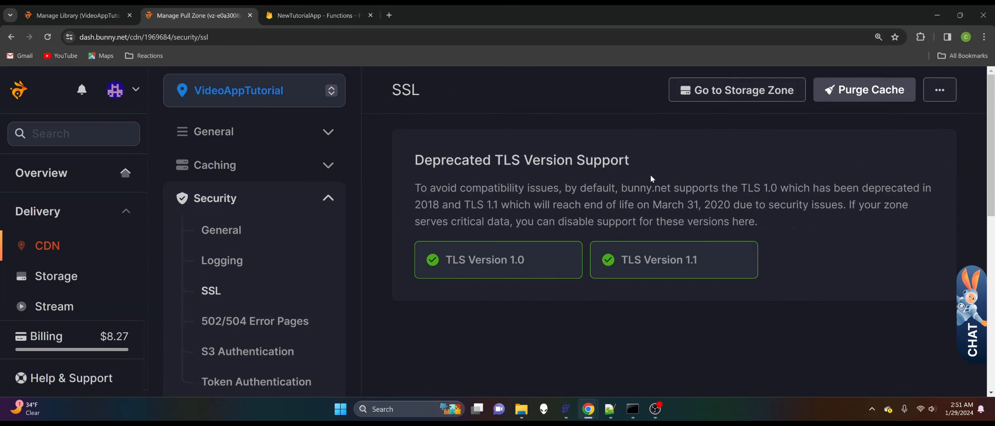
click(631, 273)
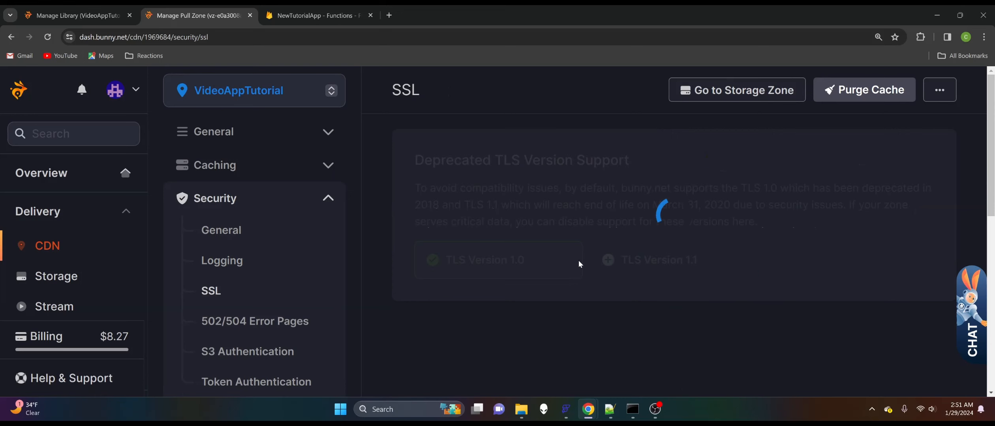
click(619, 271)
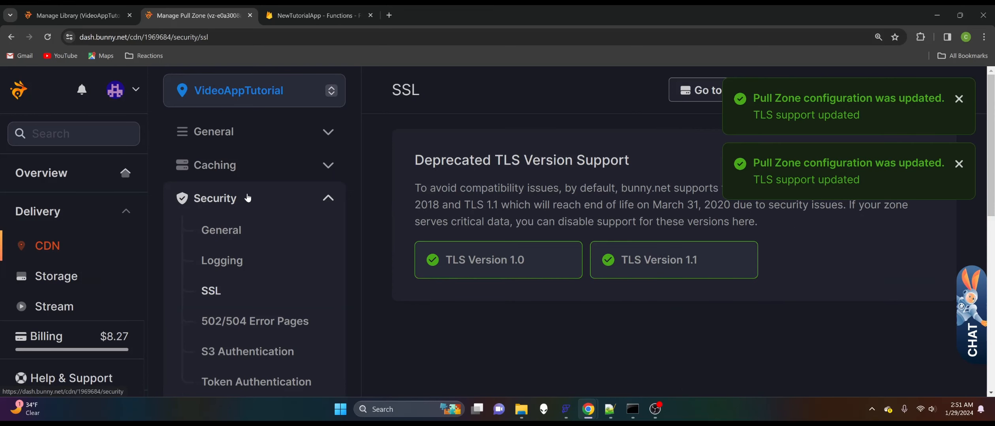
Step: Open the 502/504 Error Pages settings, dismiss both notifications, and review the whitelabel, StatusPage widget and custom error page options
scroll(267, 275, down, 1)
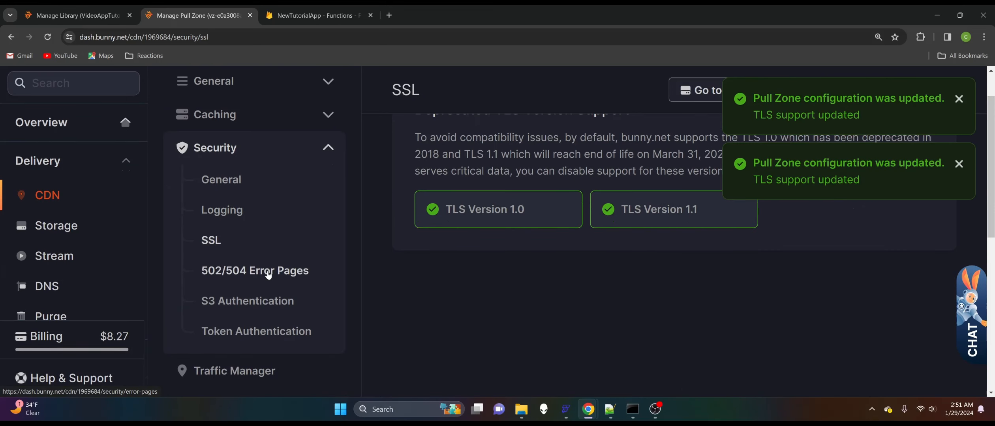
click(269, 276)
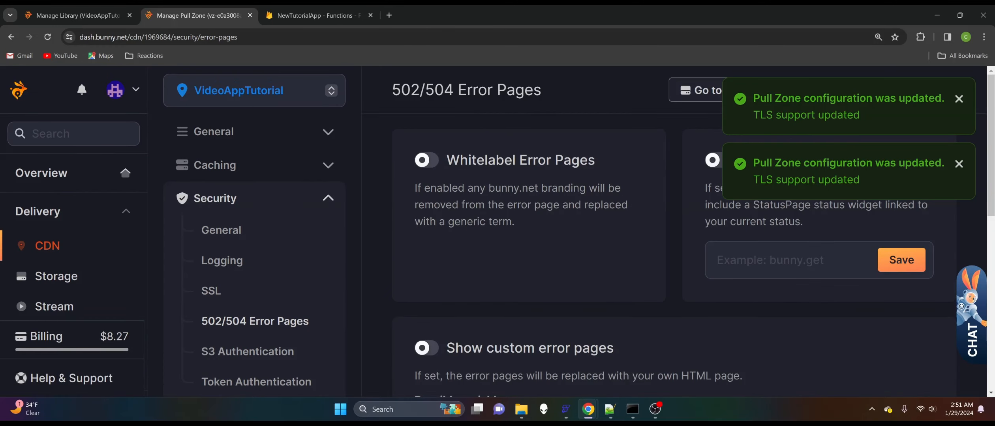
click(959, 164)
click(958, 99)
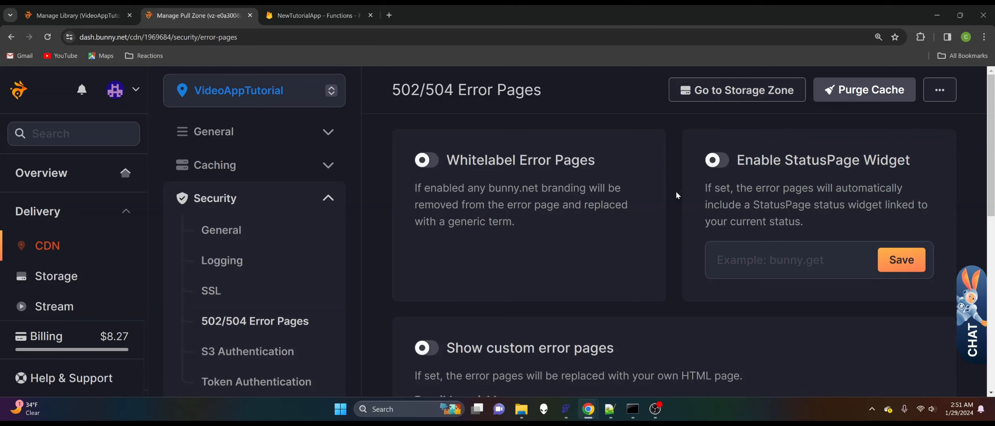
scroll(574, 304, down, 3)
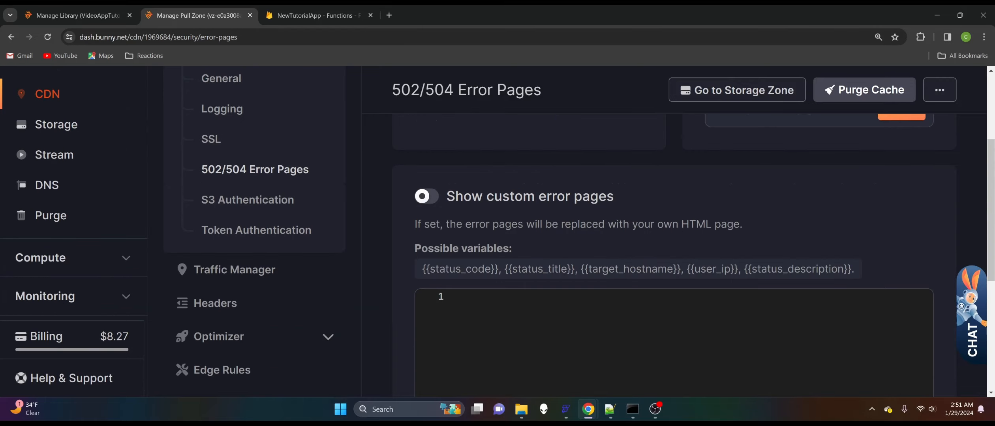
scroll(574, 304, down, 1)
scroll(534, 186, up, 4)
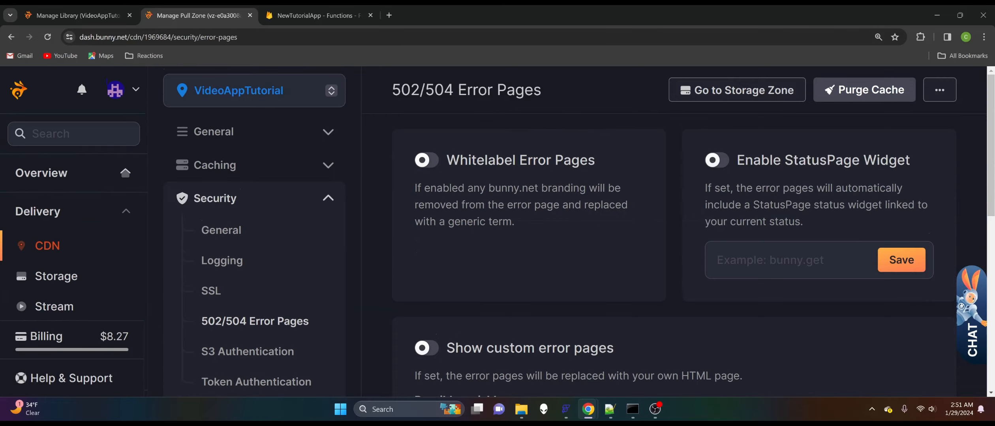
scroll(534, 187, down, 8)
scroll(534, 186, up, 7)
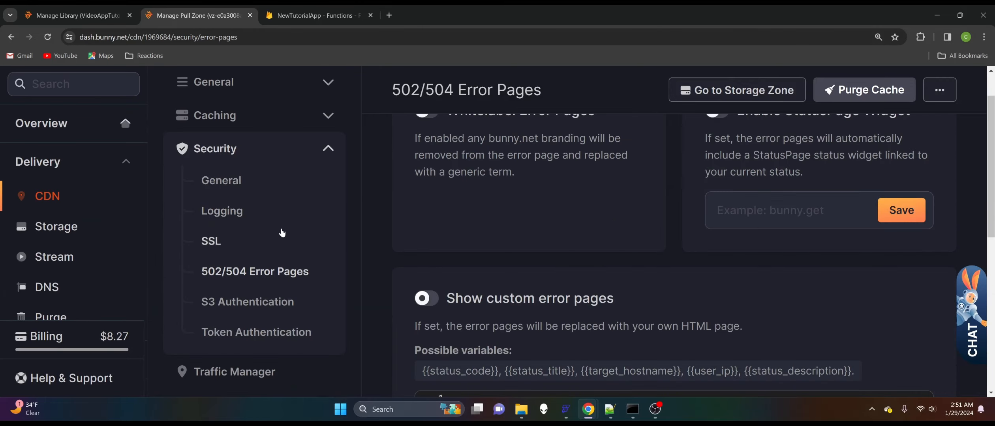
Step: Review the pull zone's S3 Authentication settings and its Token Authentication, Token IP Validation and URL token key options
click(260, 300)
scroll(506, 192, down, 1)
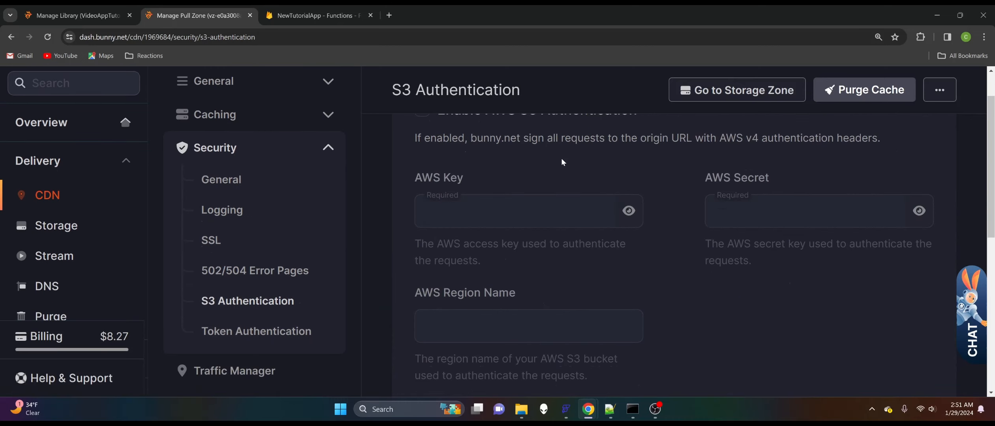
click(248, 335)
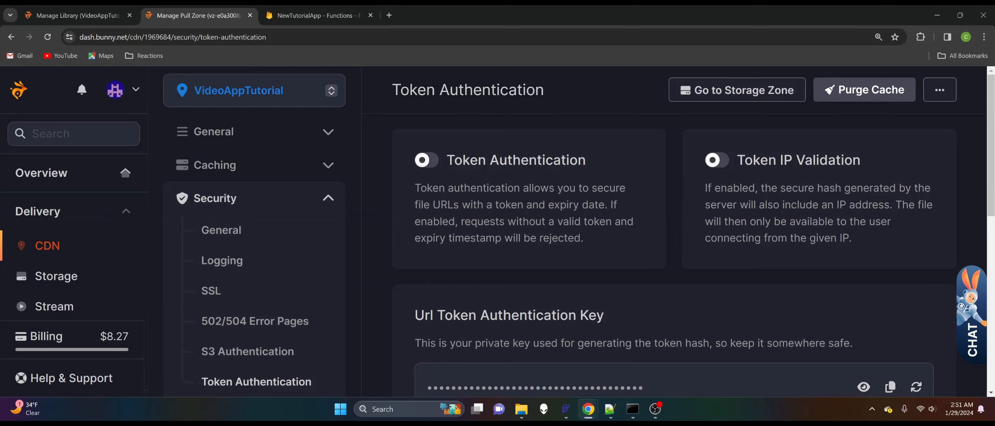
scroll(625, 258, down, 6)
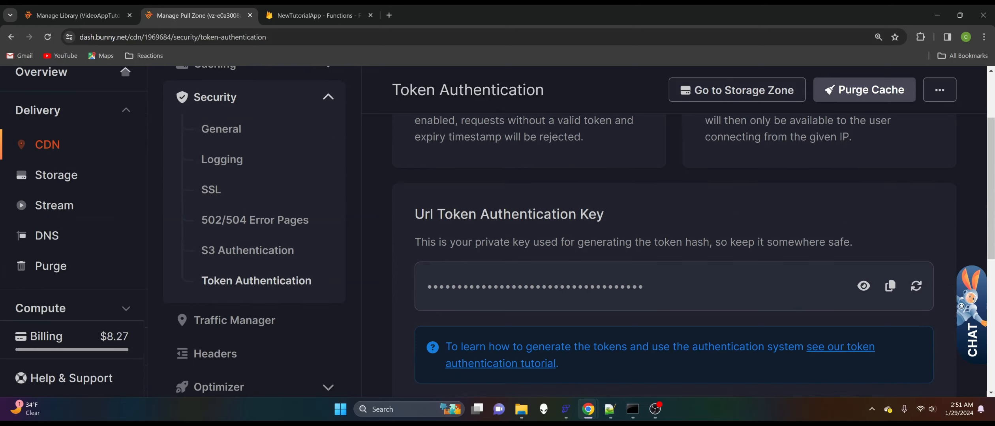
scroll(625, 258, up, 6)
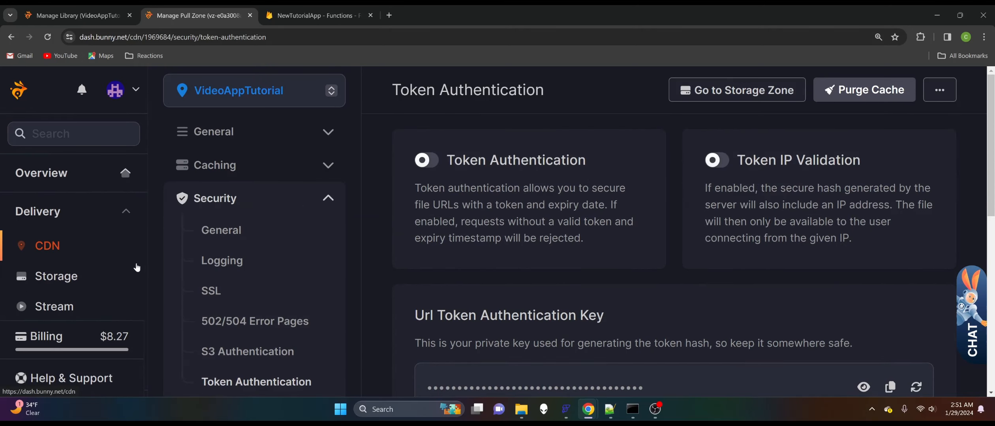
Step: Open the pull zone's Traffic Manager and browse the list of countries available for redirection without selecting any
scroll(284, 253, down, 3)
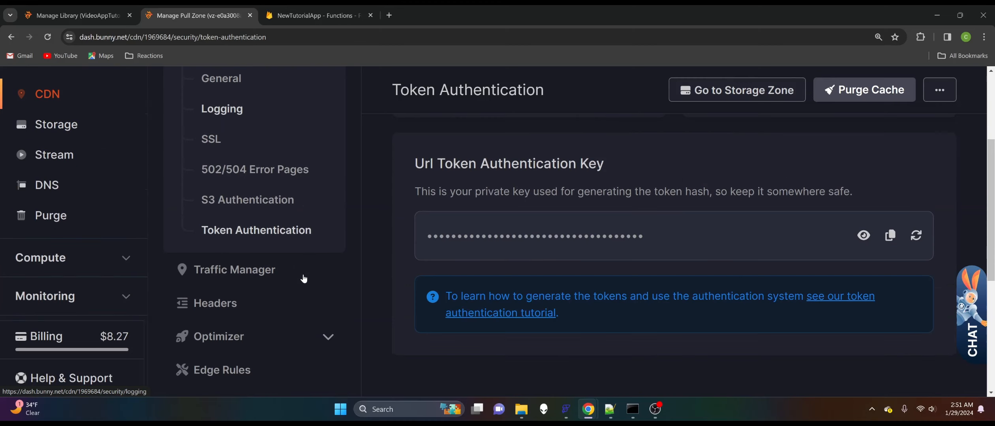
click(255, 280)
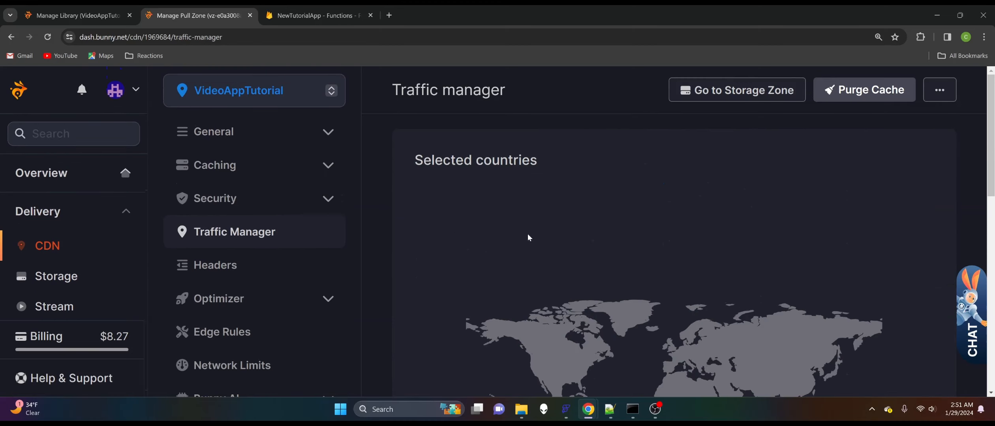
scroll(530, 238, down, 10)
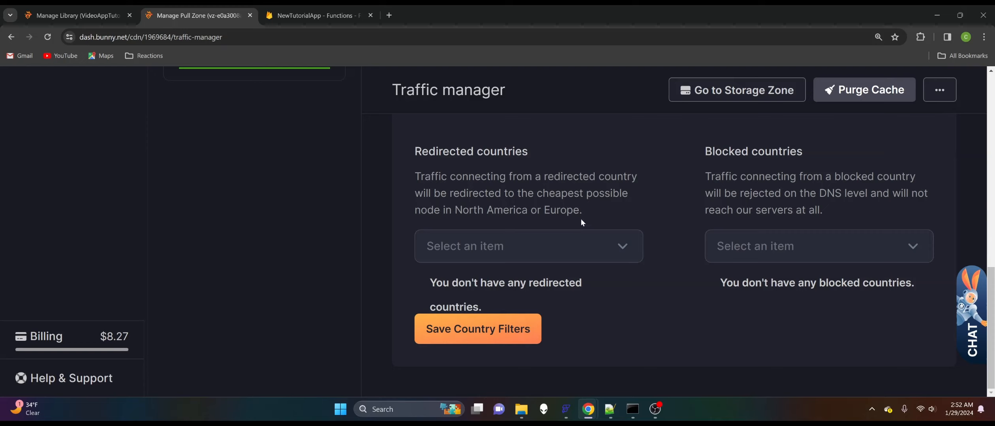
click(533, 252)
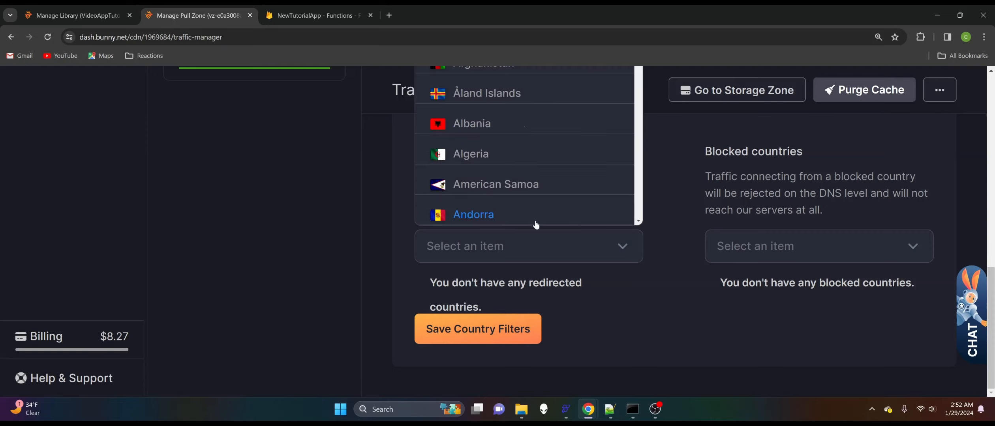
scroll(516, 173, down, 5)
scroll(516, 172, up, 5)
click(669, 335)
scroll(727, 185, up, 2)
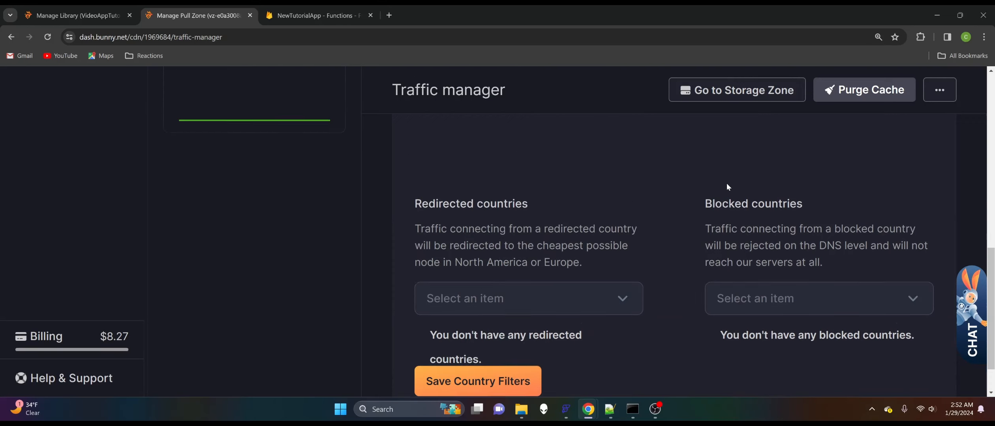
Step: Check the list of countries available for blocking without selecting any, and review the Selected countries map
scroll(722, 206, down, 1)
click(741, 313)
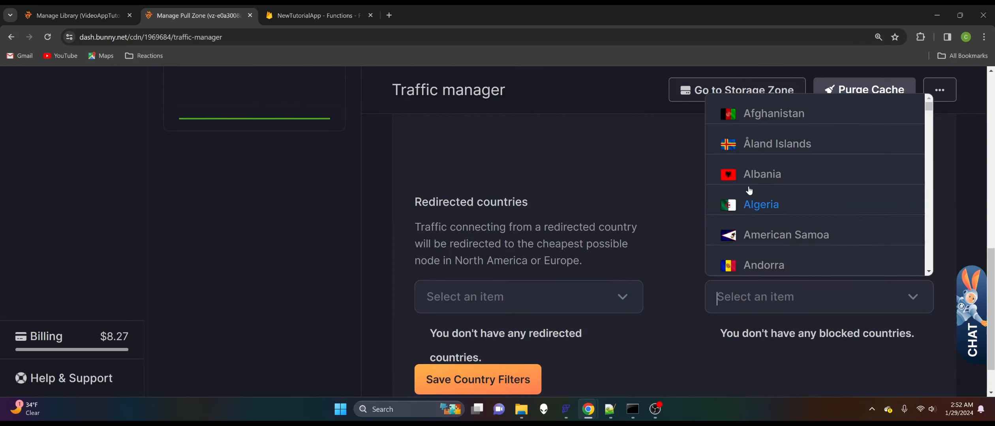
click(722, 295)
scroll(625, 315, up, 1)
scroll(624, 314, up, 7)
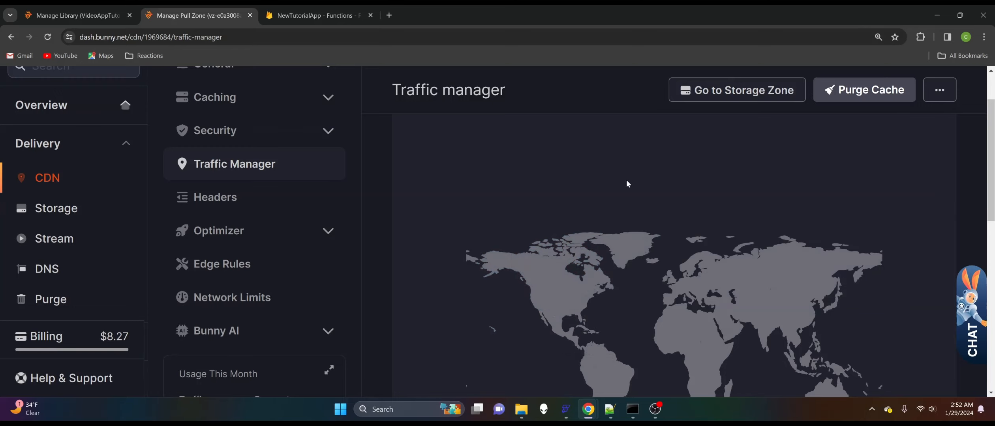
scroll(714, 335, down, 5)
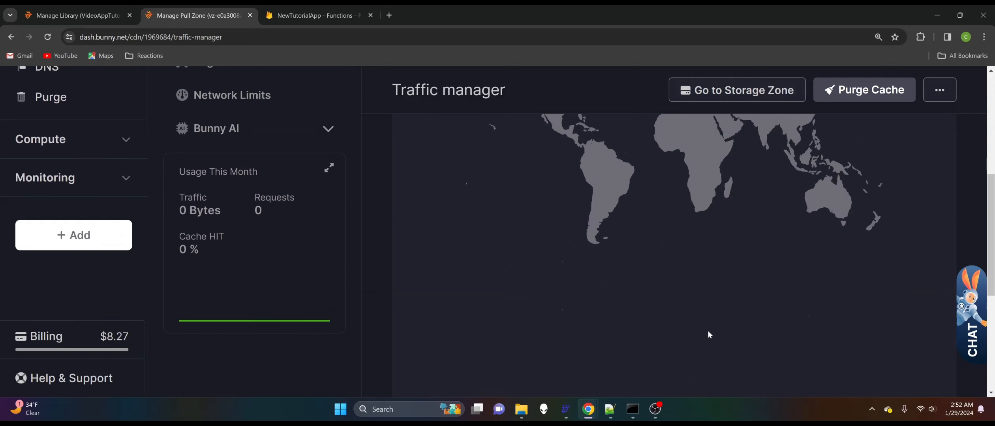
scroll(708, 334, up, 6)
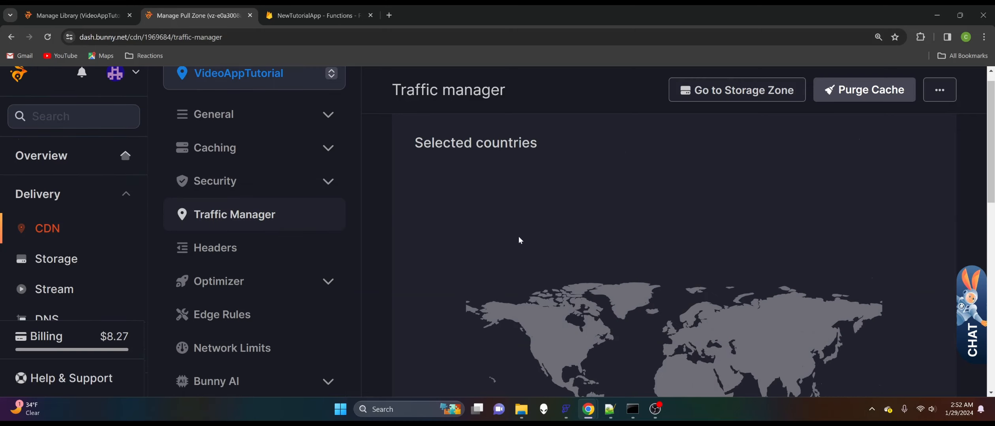
Step: Open the pull zone's Headers settings and review the Add CORS Headers option and its Extension List
click(251, 247)
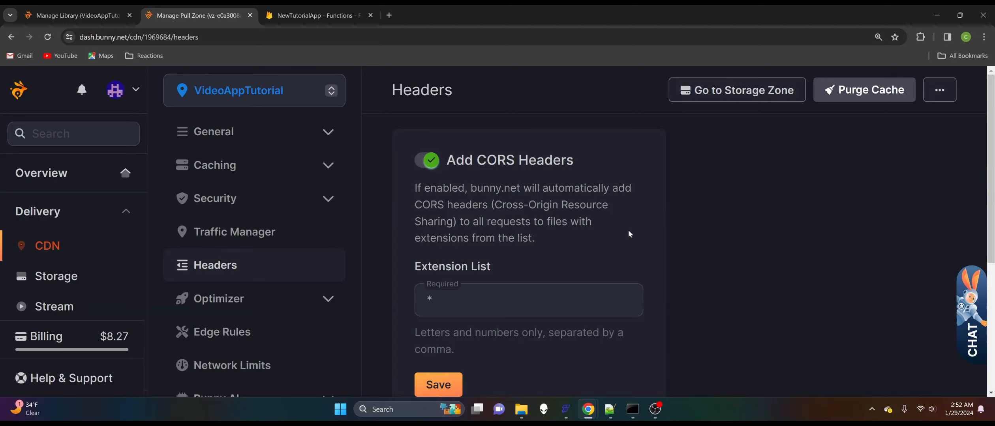
scroll(552, 246, down, 5)
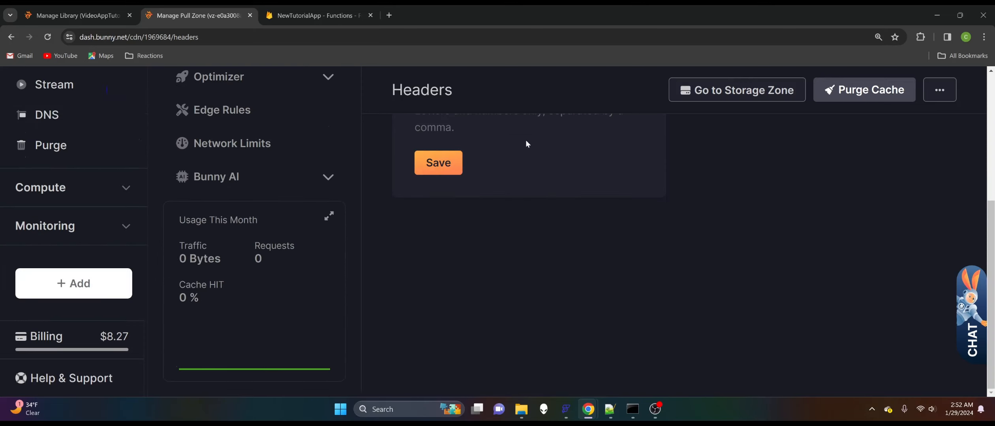
scroll(268, 189, up, 2)
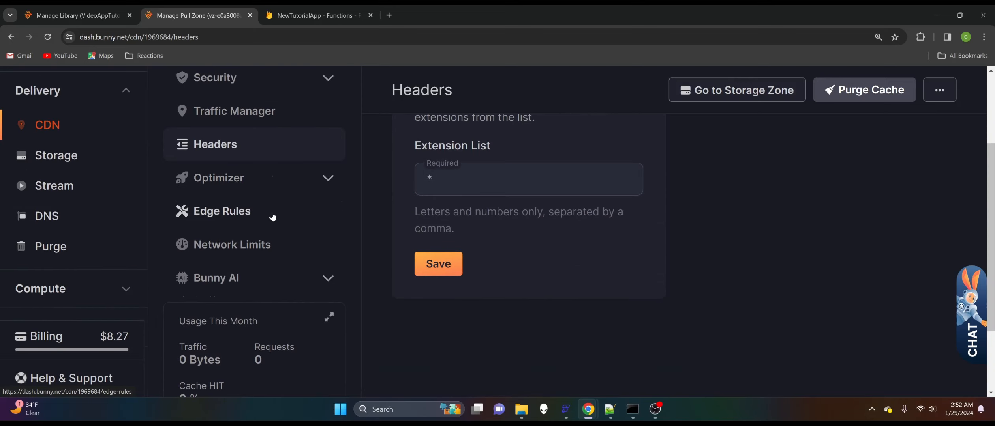
Step: Open the Bunny Optimizer settings and review the image compression, minification, Smart Image Optimization and watermark options
click(259, 188)
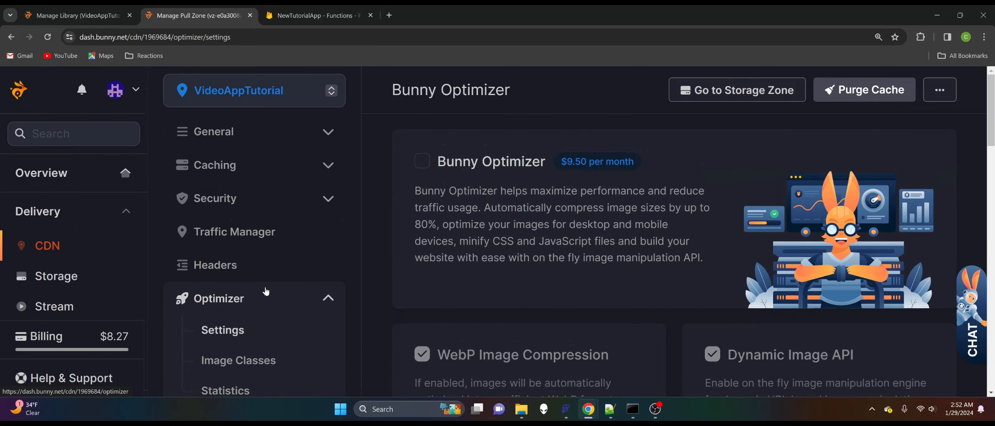
scroll(533, 183, down, 8)
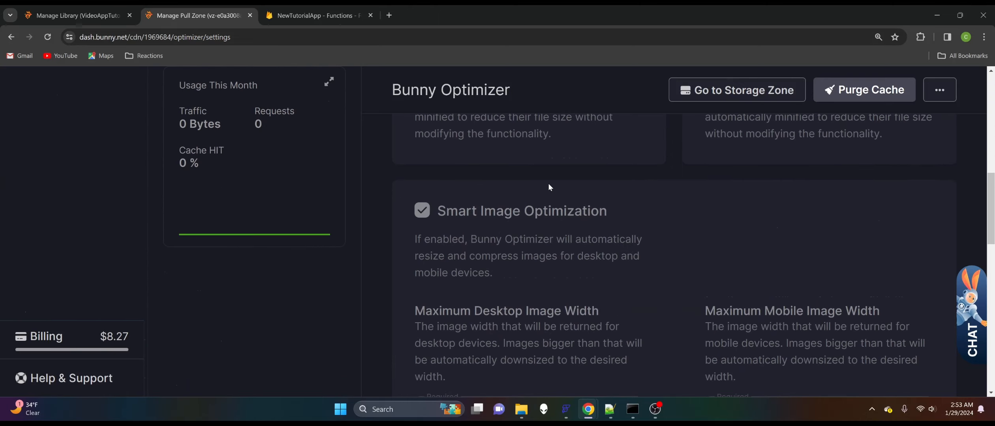
scroll(553, 185, down, 5)
scroll(555, 184, up, 4)
scroll(556, 184, down, 6)
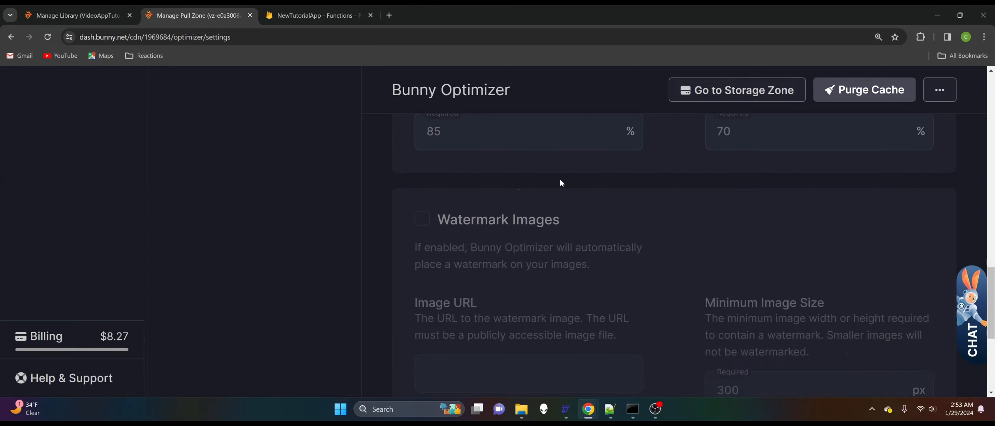
scroll(597, 219, up, 6)
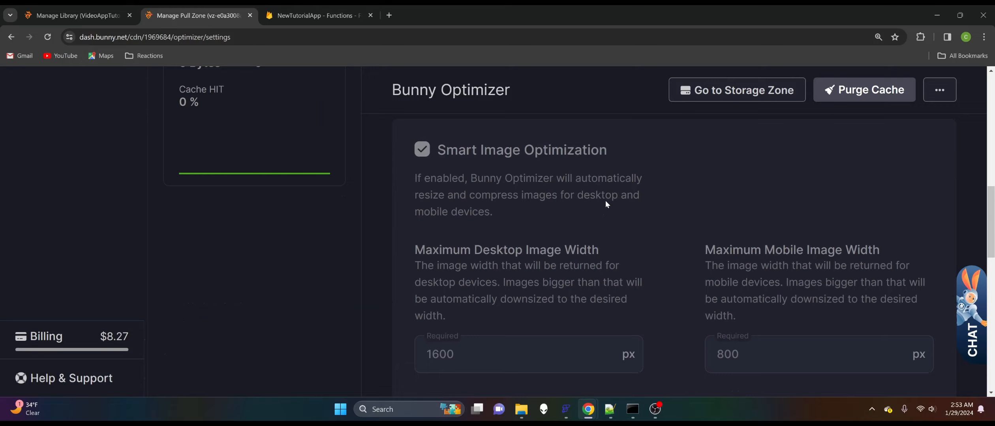
scroll(606, 210, up, 3)
scroll(609, 219, up, 5)
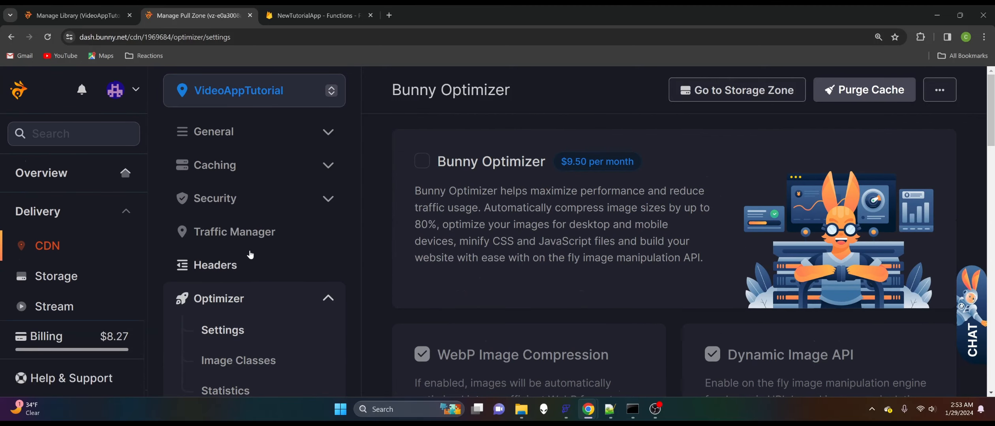
Step: Open Edge Rules, start adding a new rule, and review its available actions while keeping Block Request selected
scroll(291, 249, down, 1)
scroll(316, 243, down, 4)
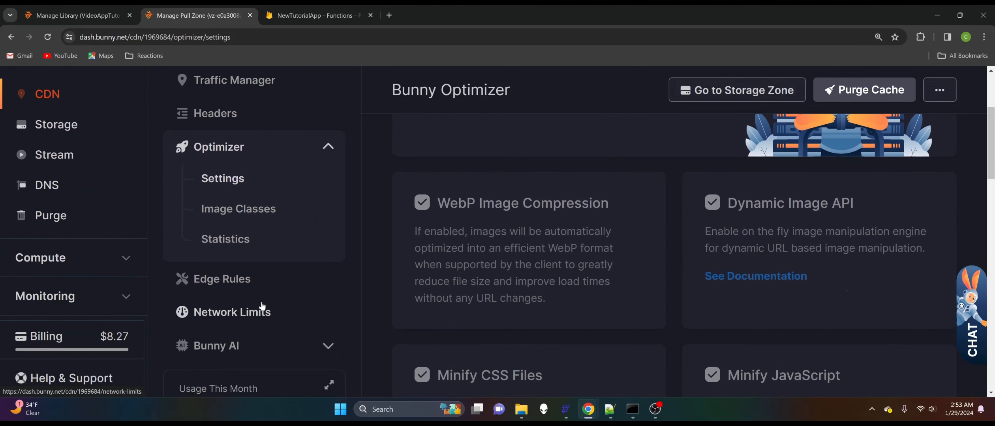
click(257, 236)
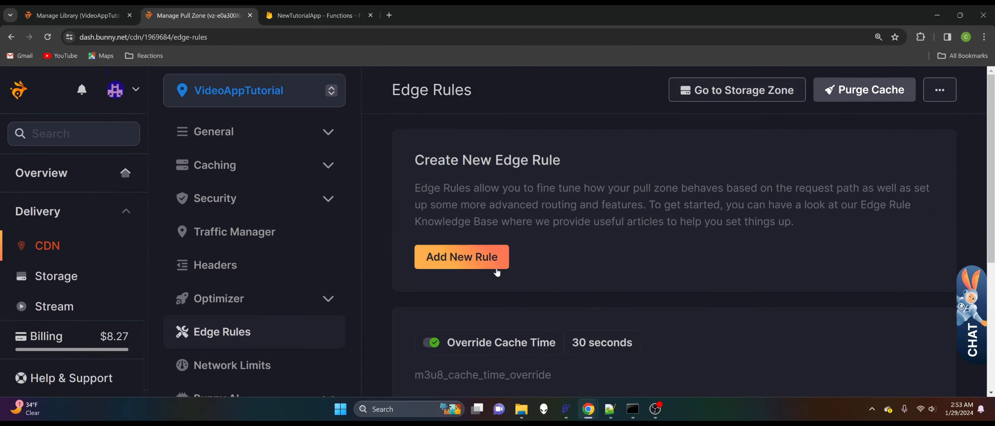
click(485, 261)
scroll(509, 153, down, 4)
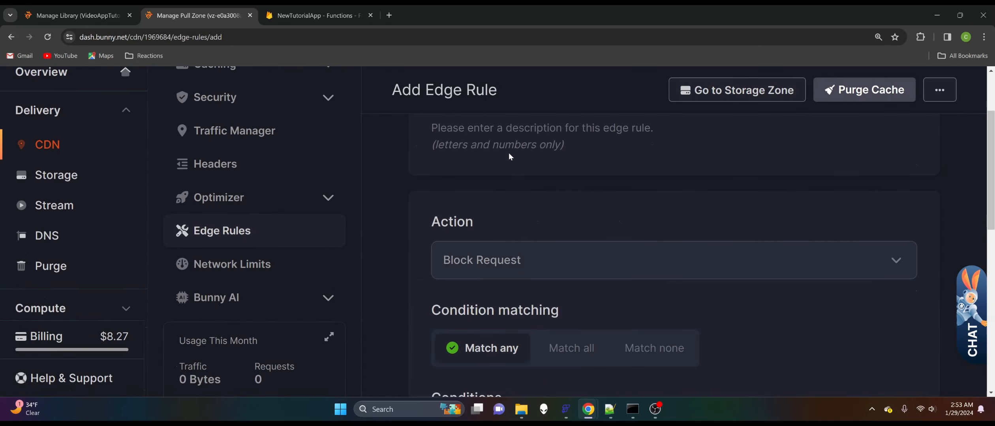
click(532, 205)
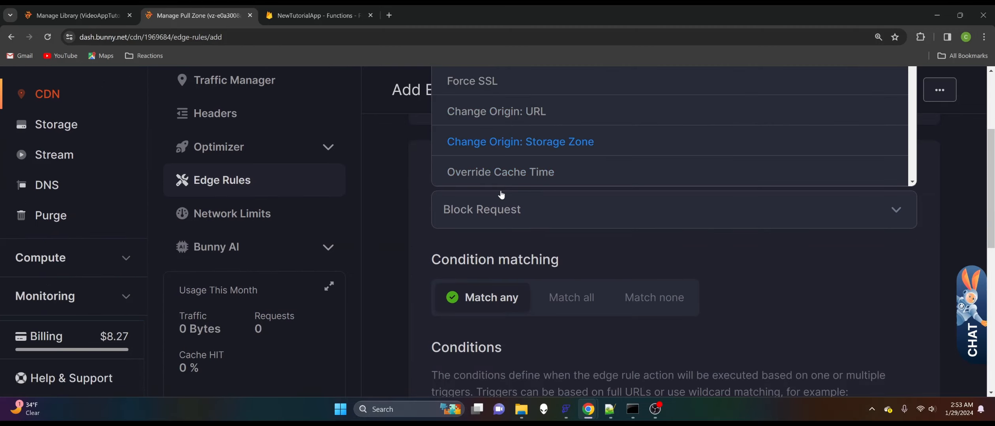
scroll(415, 216, up, 3)
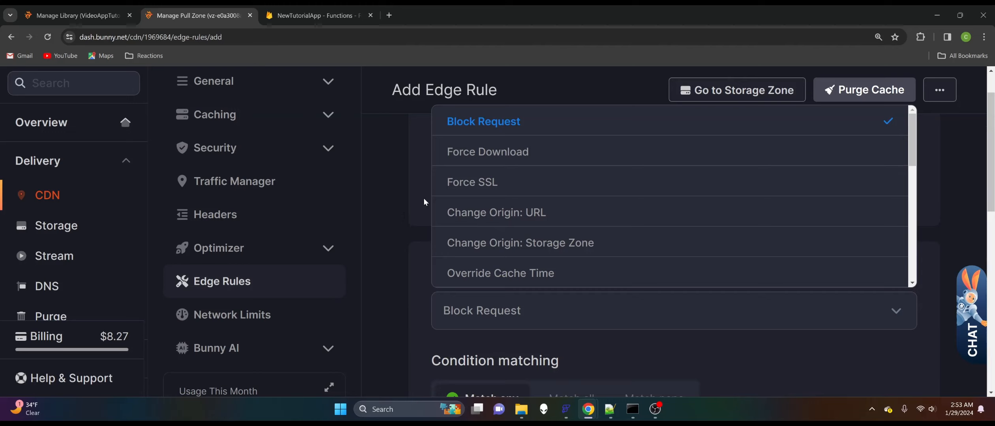
scroll(501, 232, down, 3)
scroll(502, 232, down, 5)
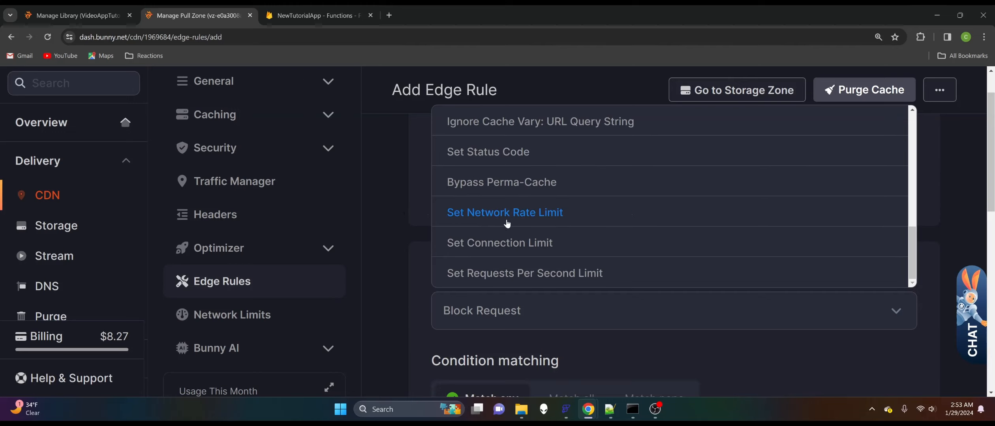
scroll(527, 240, up, 8)
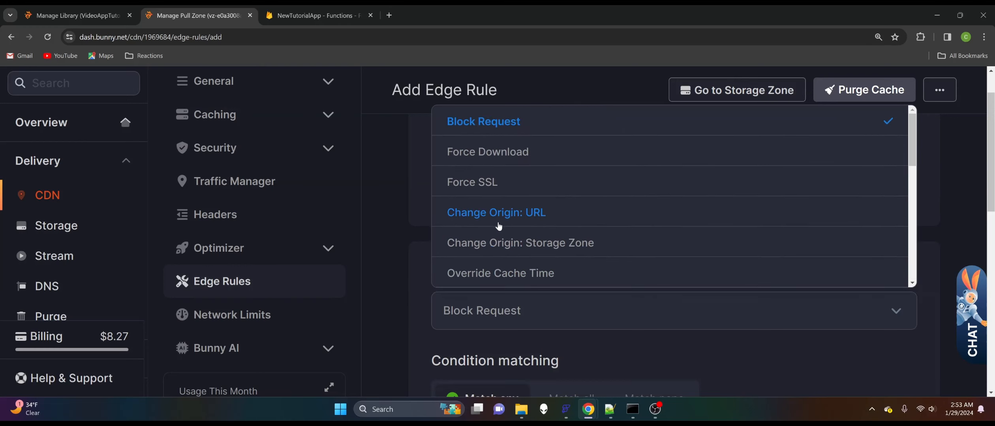
scroll(416, 191, up, 2)
click(418, 188)
scroll(551, 296, down, 3)
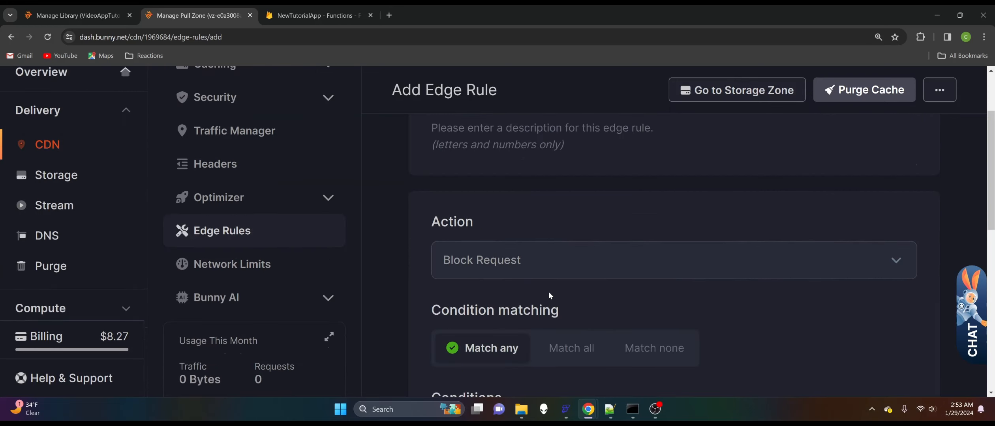
Step: Review the new edge rule's condition matching modes, example URL triggers and Request URL condition fields
scroll(551, 295, down, 4)
scroll(459, 300, down, 5)
scroll(459, 299, up, 1)
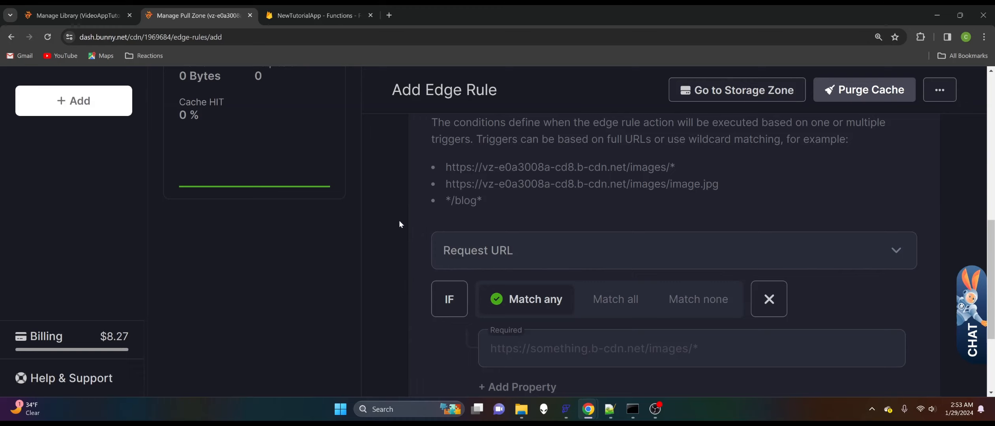
scroll(551, 241, down, 3)
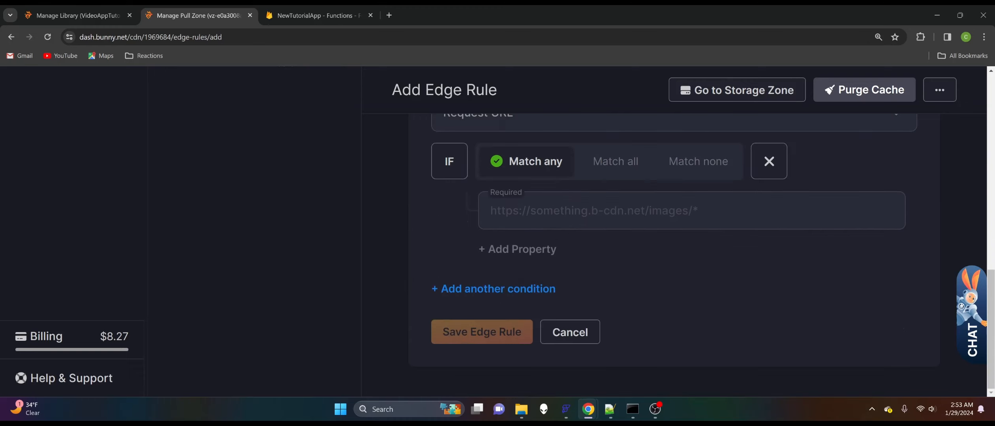
scroll(599, 219, up, 8)
scroll(599, 220, up, 2)
scroll(420, 217, down, 5)
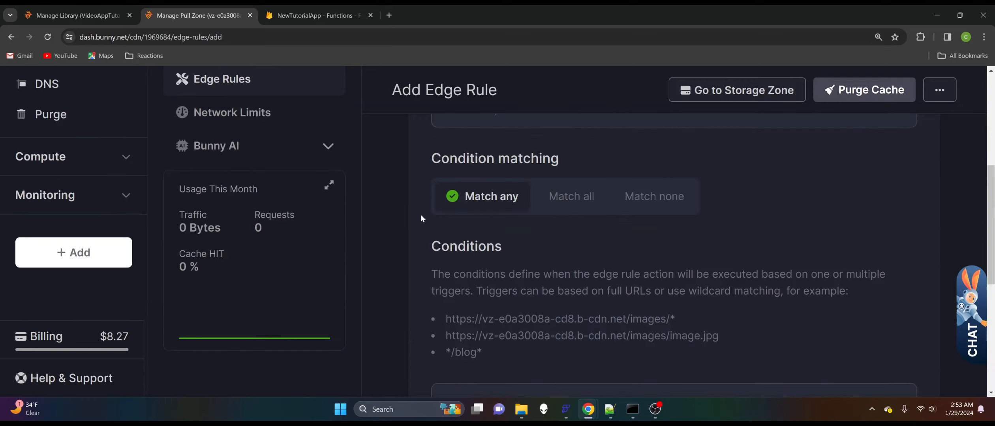
scroll(560, 220, up, 3)
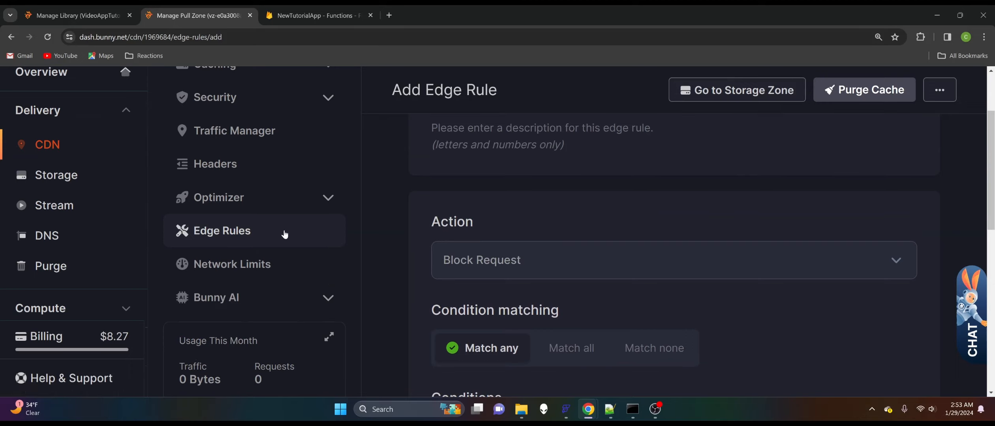
Step: Open Network Limits and review the download speed, request, burst, connection and monthly bandwidth limits without changing them
click(261, 267)
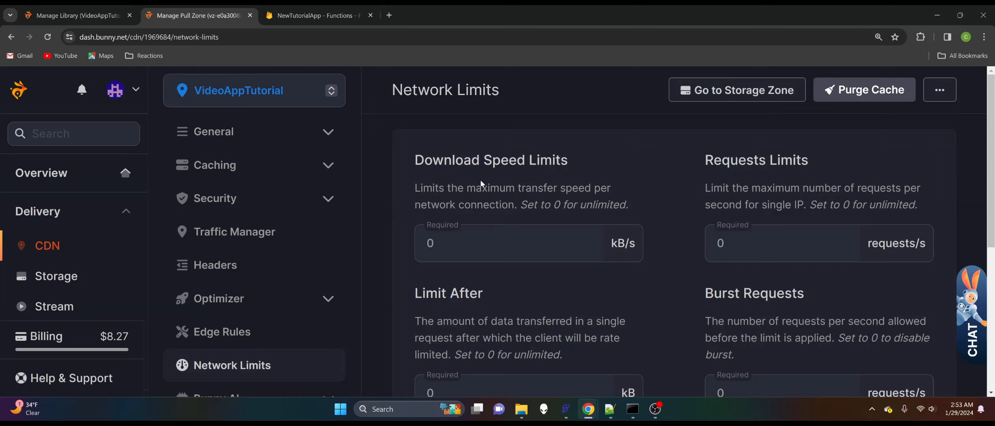
double_click(513, 243)
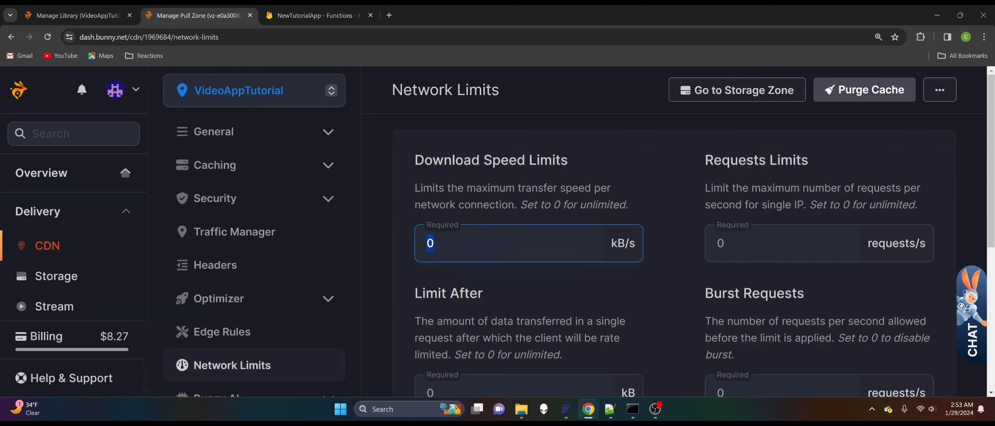
click(514, 243)
key(Tab)
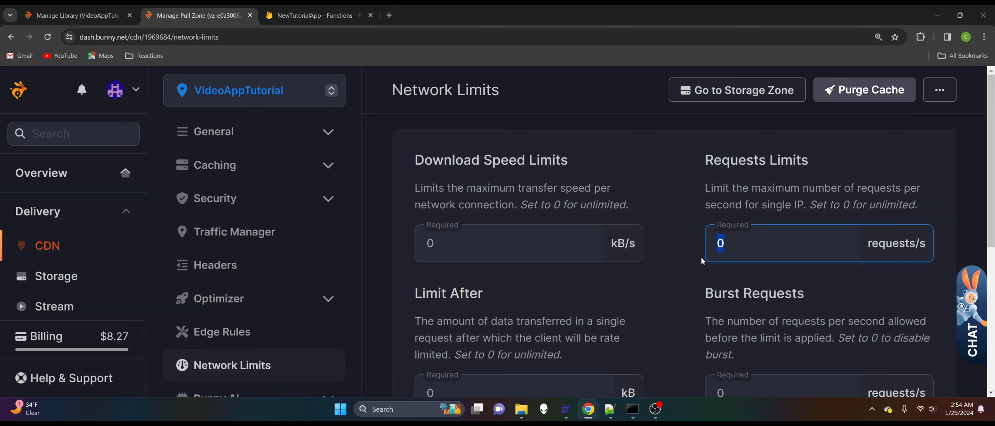
click(670, 206)
scroll(673, 260, down, 5)
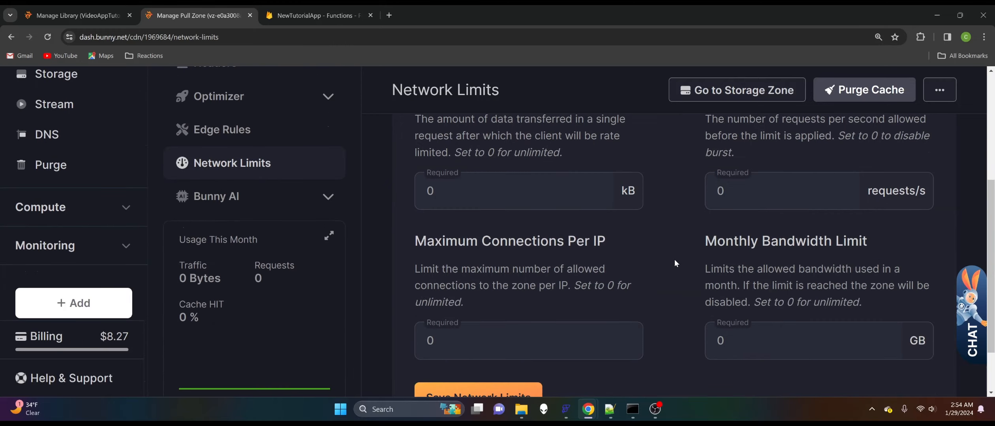
scroll(675, 260, up, 3)
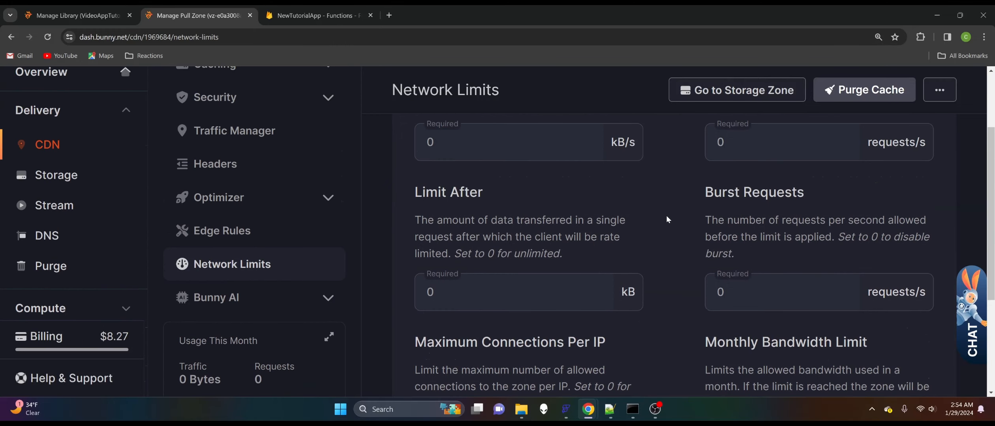
Step: Examine the pull zone's network limits, particularly the download speed, requests and Limit After settings
scroll(659, 178, up, 3)
scroll(693, 262, down, 3)
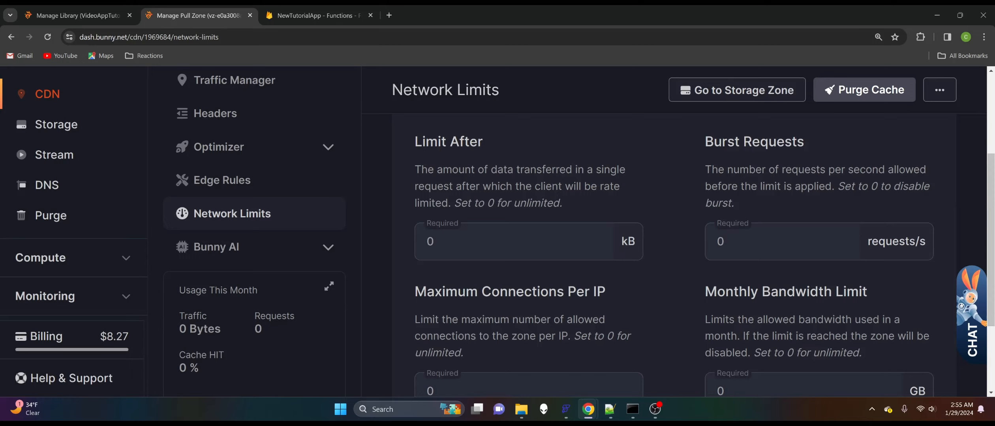
key(Tab)
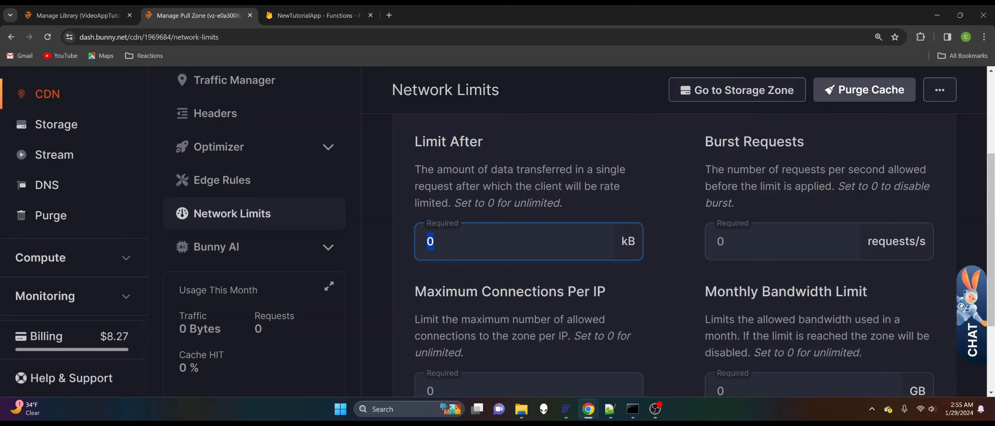
click(454, 239)
scroll(735, 160, down, 1)
scroll(735, 160, up, 1)
scroll(686, 233, up, 4)
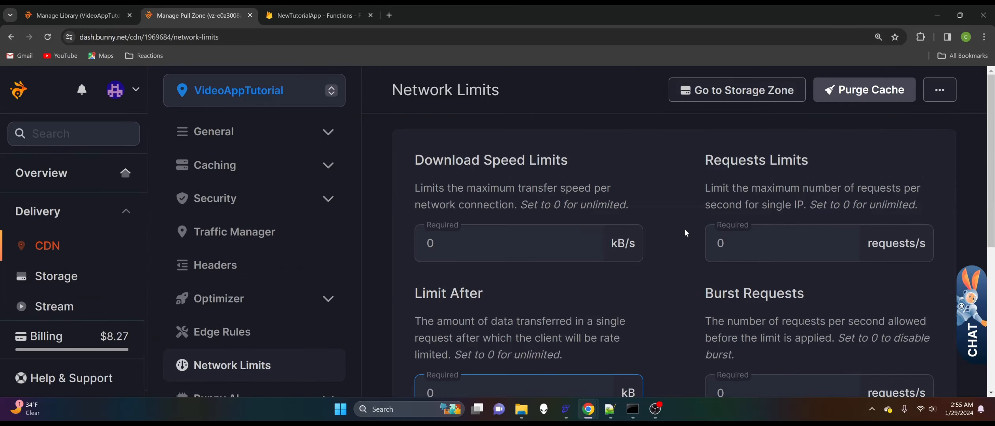
scroll(686, 234, down, 4)
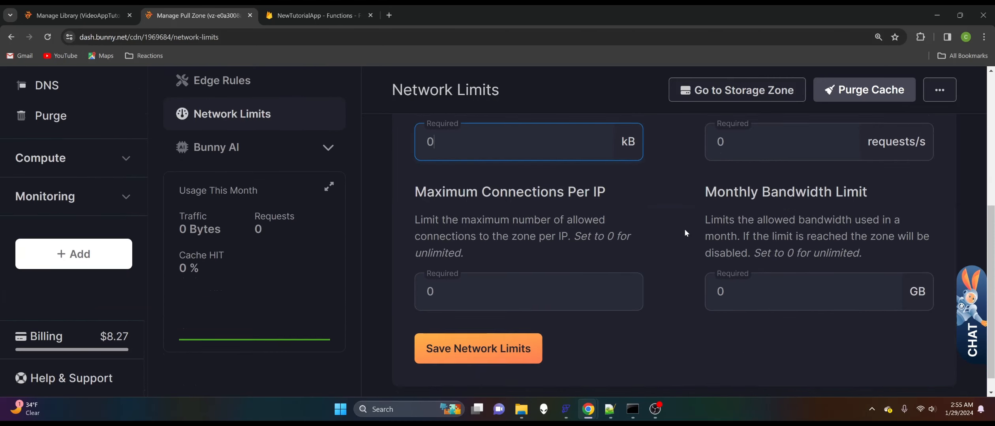
scroll(686, 233, up, 4)
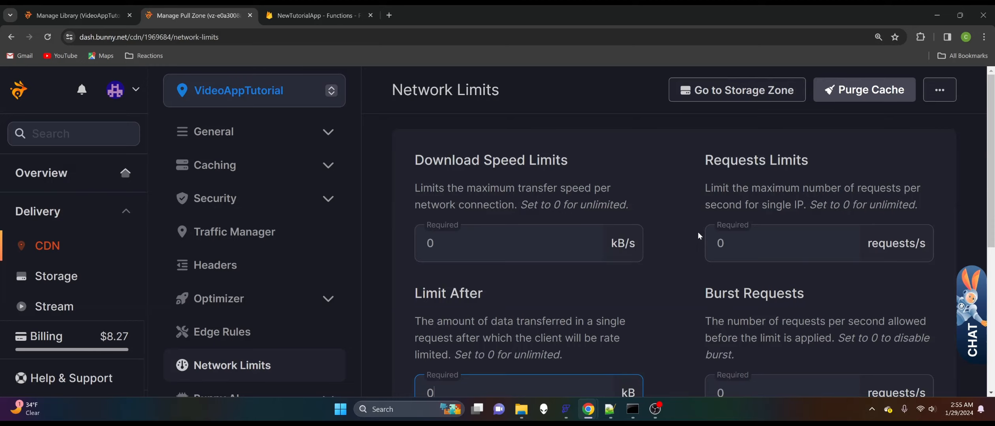
scroll(699, 236, down, 4)
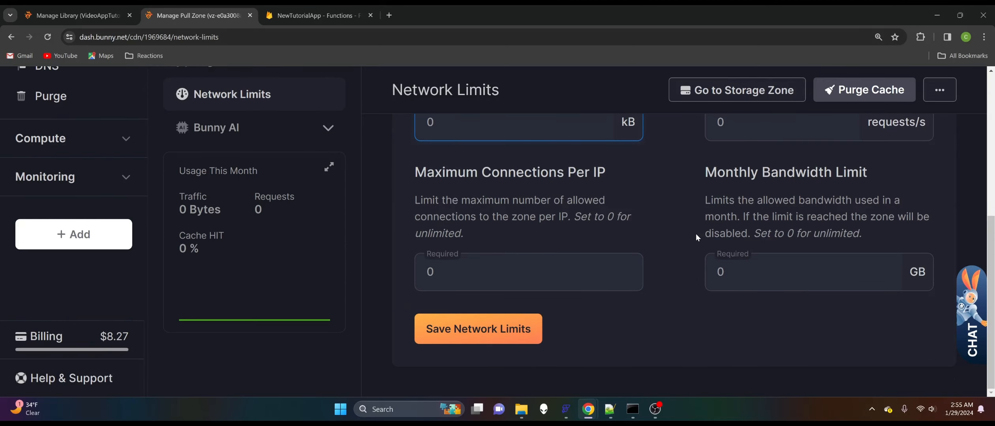
scroll(695, 234, up, 4)
scroll(681, 244, down, 2)
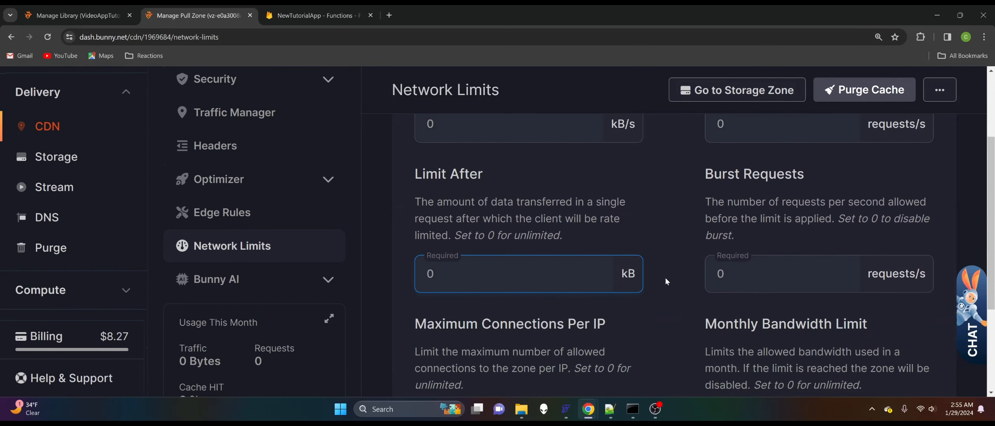
Step: Read the descriptions of the Burst Requests, Maximum Connections Per IP and Monthly Bandwidth Limit settings
click(680, 214)
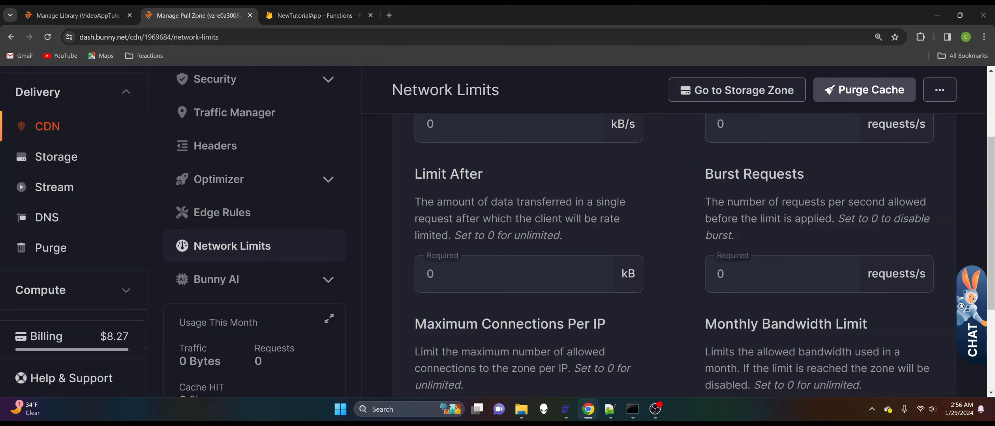
key(Tab)
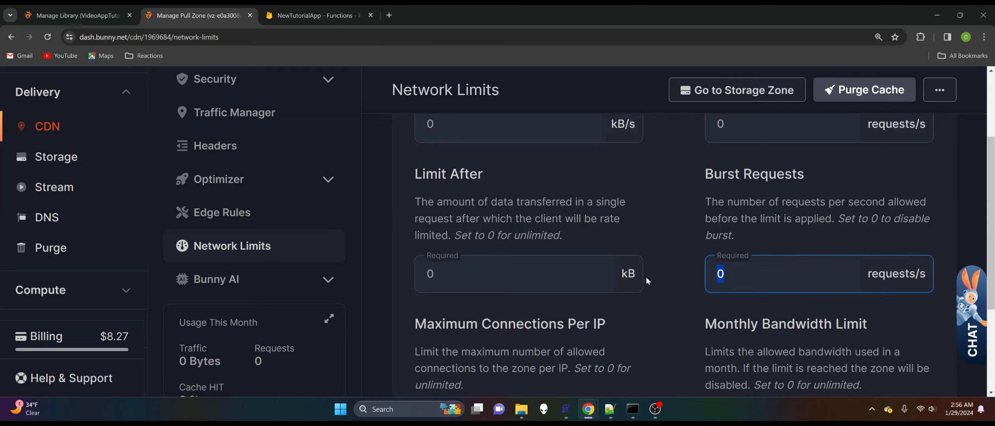
click(656, 257)
scroll(683, 234, up, 3)
scroll(691, 233, down, 6)
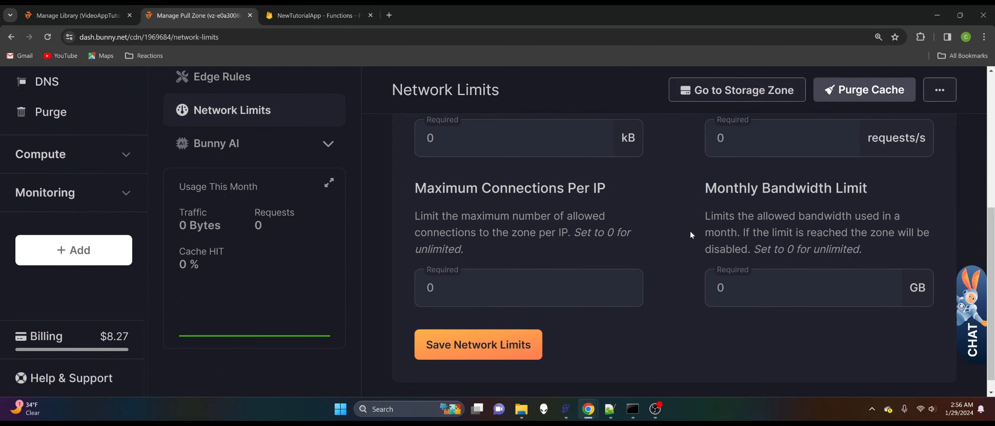
scroll(693, 232, up, 3)
drag(727, 202, 841, 214)
click(841, 215)
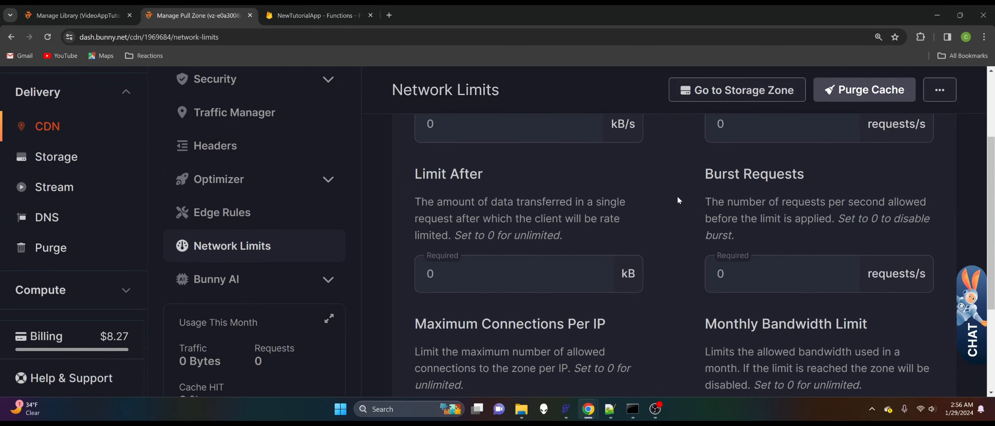
scroll(666, 249, down, 3)
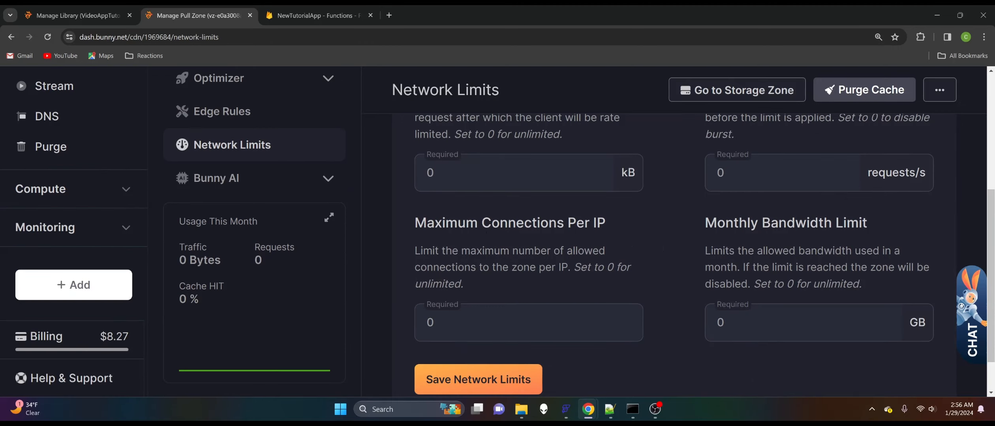
drag(512, 268, 630, 267)
click(650, 250)
scroll(726, 298, down, 2)
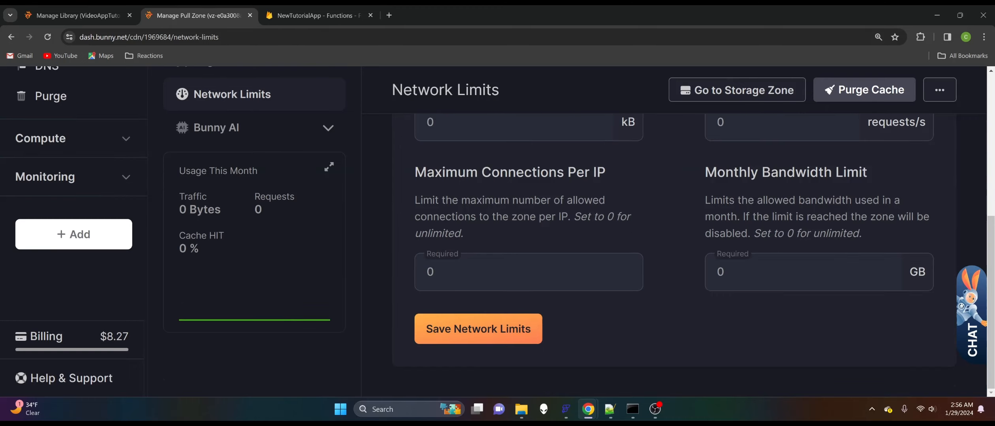
scroll(677, 241, up, 5)
scroll(679, 248, down, 4)
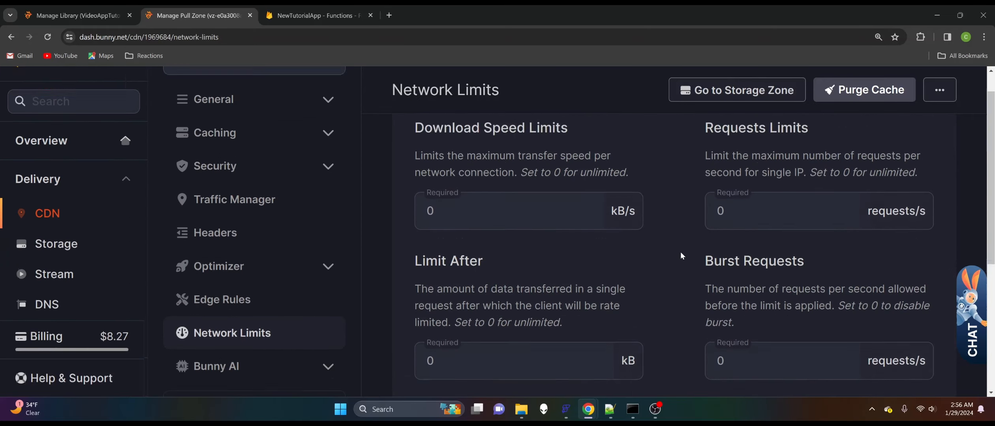
scroll(678, 263, up, 5)
scroll(300, 260, down, 2)
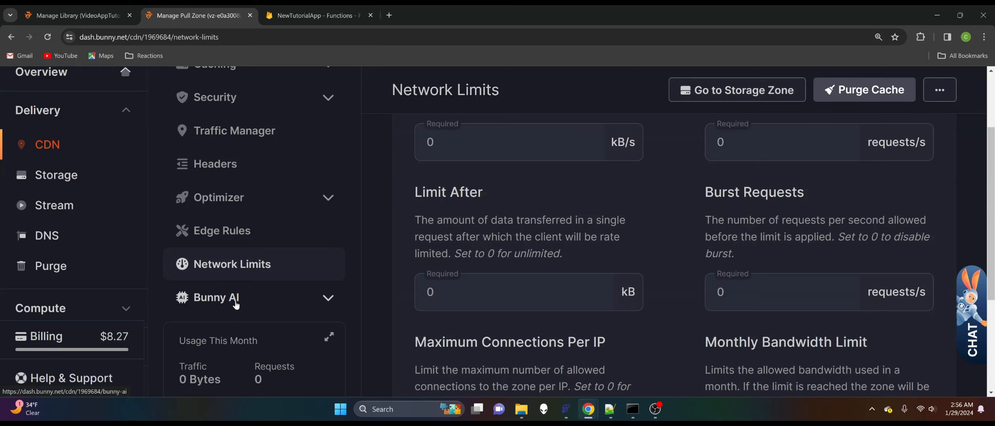
Step: Review Bunny AI's image generation settings for the pull zone and return to the VideoAppTutorial stream library
click(249, 302)
scroll(248, 304, down, 3)
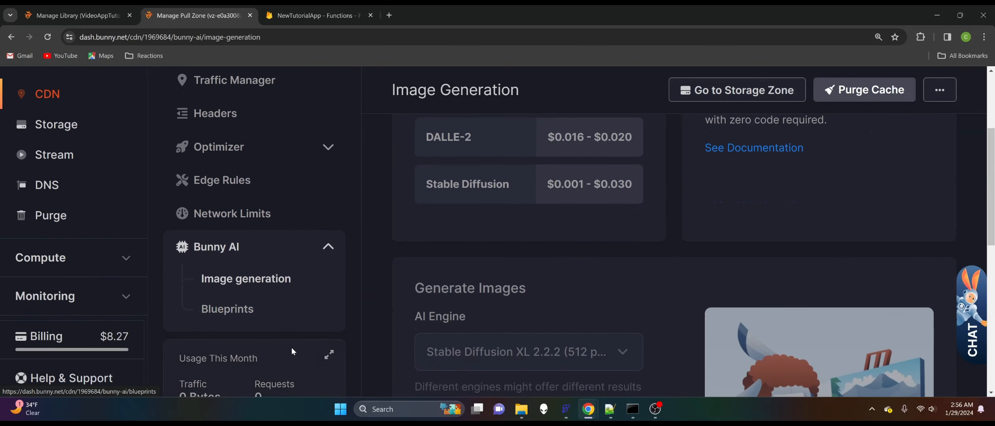
scroll(356, 328, down, 5)
scroll(377, 315, up, 10)
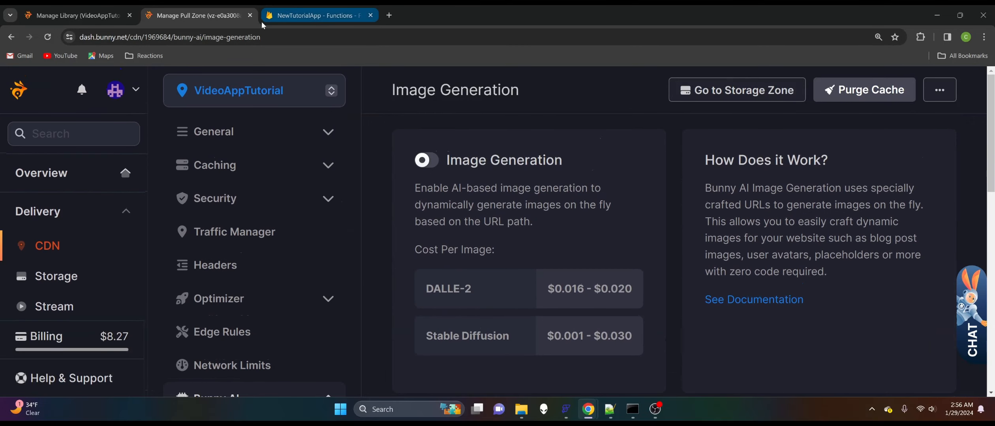
click(80, 17)
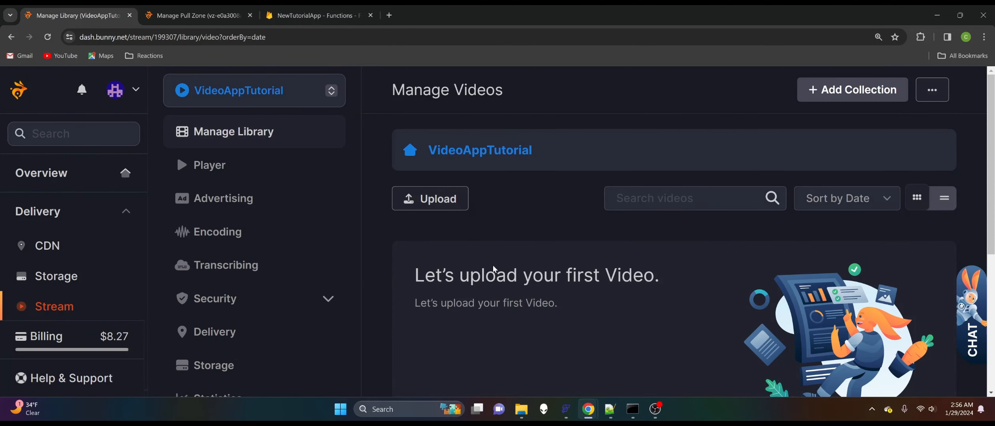
scroll(495, 269, down, 1)
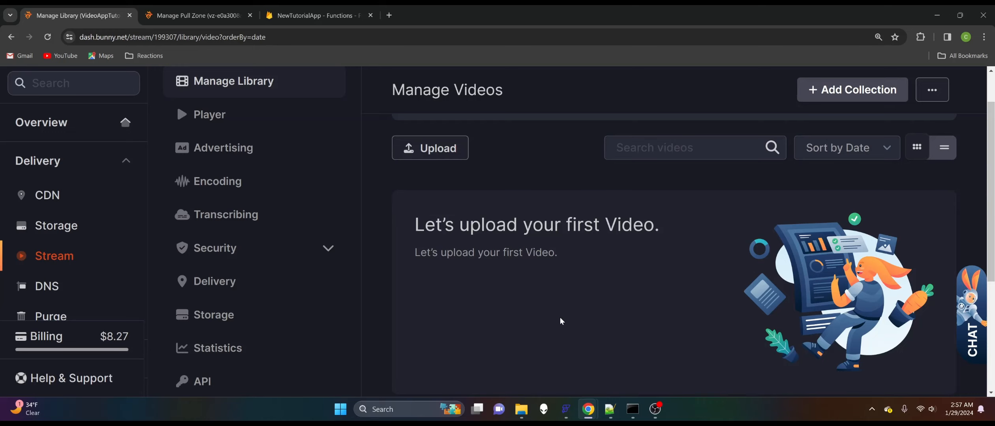
Step: Switch to FlutterFlow and create a new API call with the method type PUT
click(566, 409)
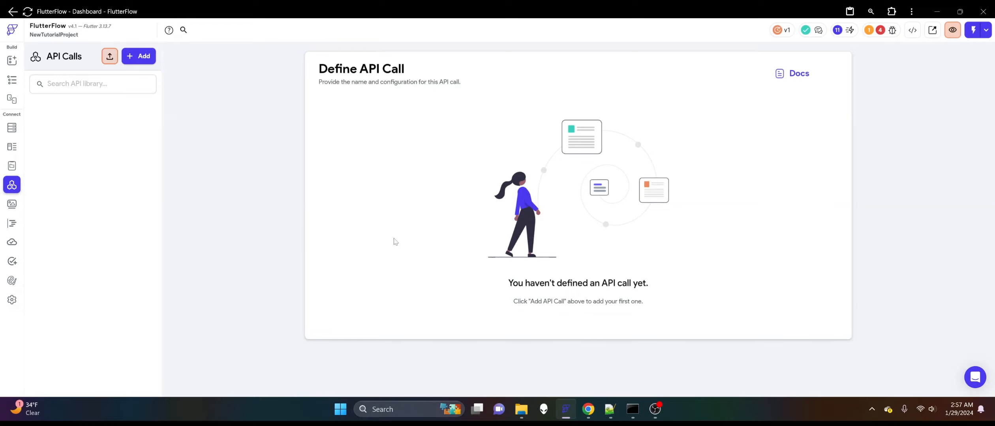
click(140, 57)
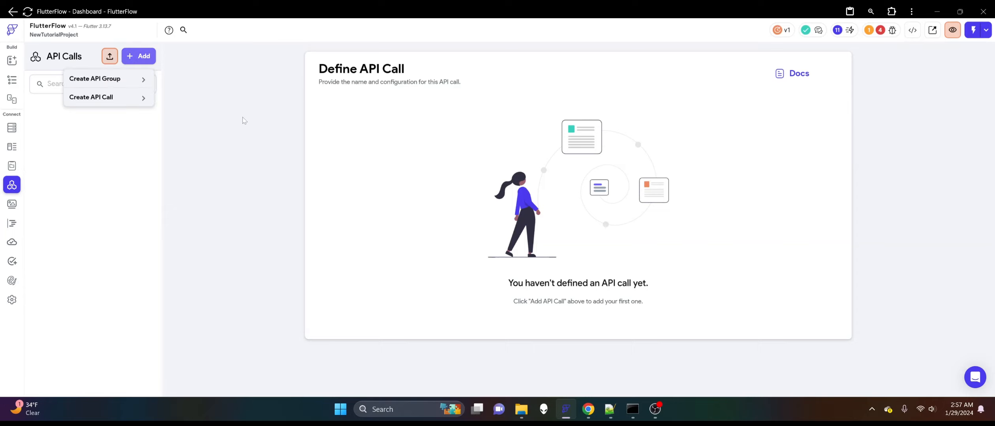
click(103, 98)
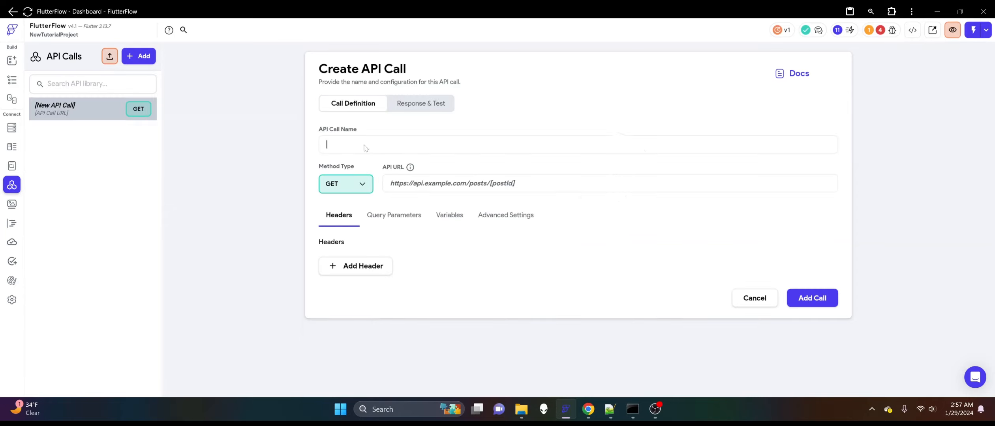
click(359, 180)
click(348, 248)
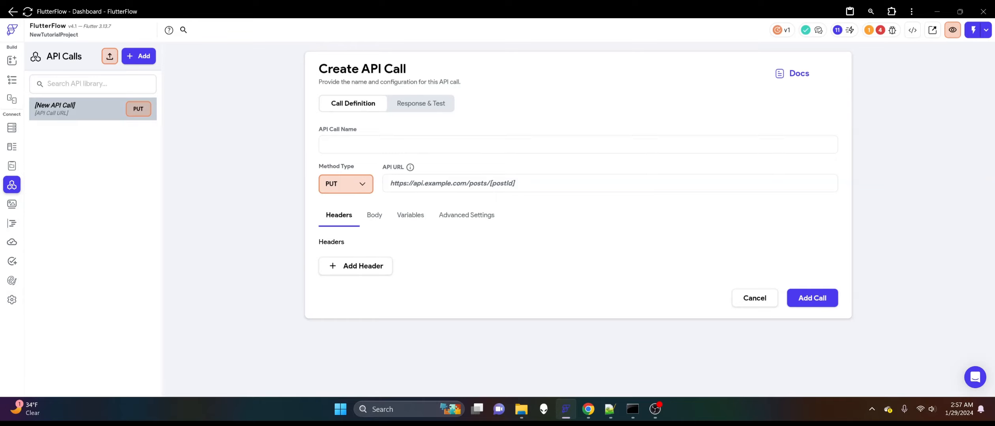
Step: Set the API call's body to Multipart and add a parameter whose value source is From Variable
click(371, 221)
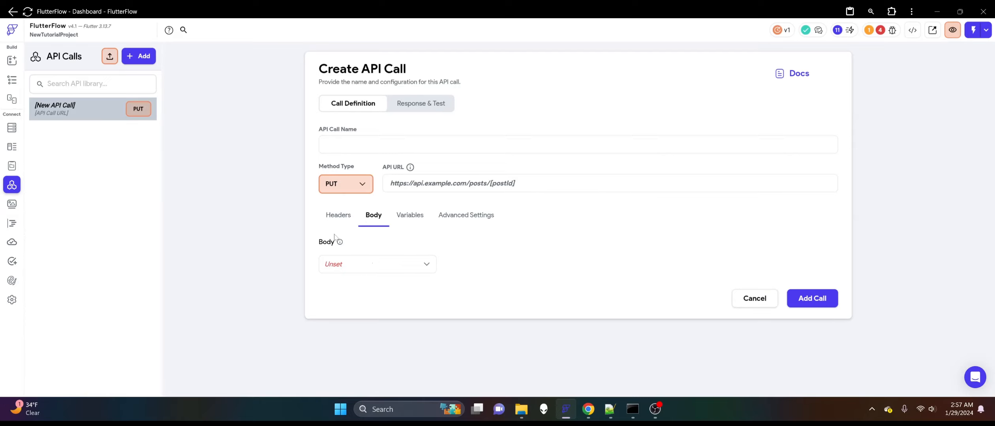
click(361, 269)
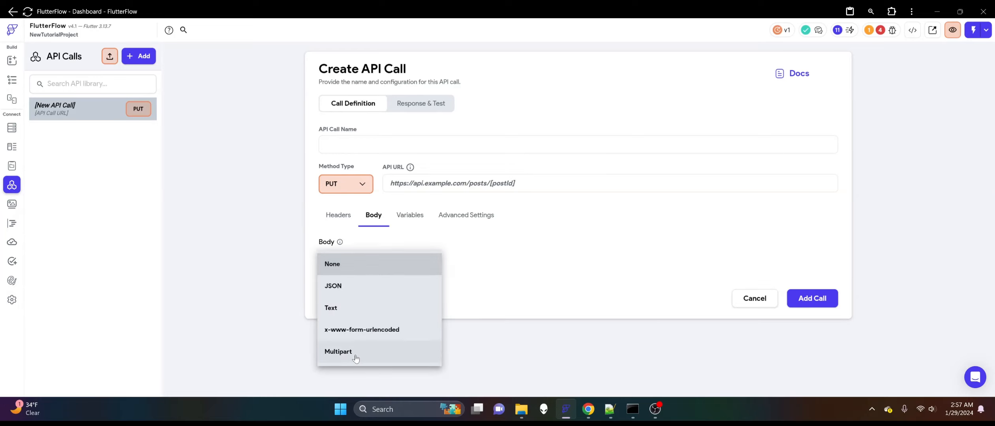
click(355, 353)
click(390, 312)
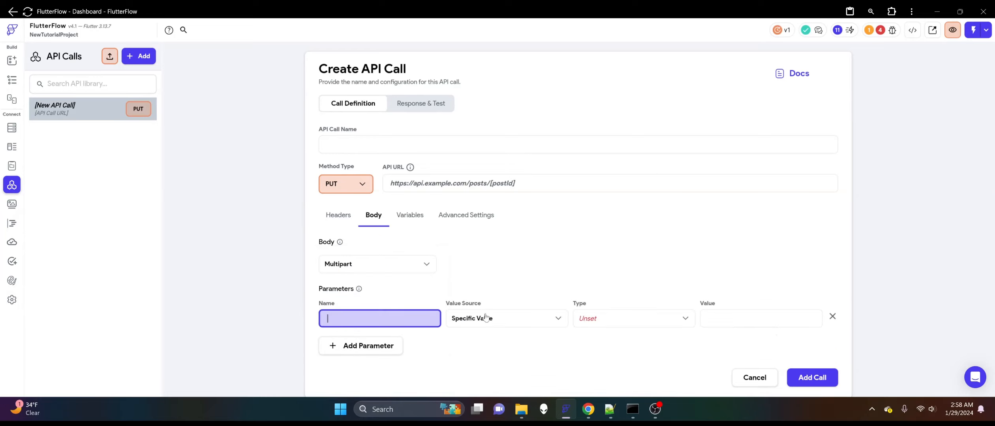
click(485, 318)
click(488, 347)
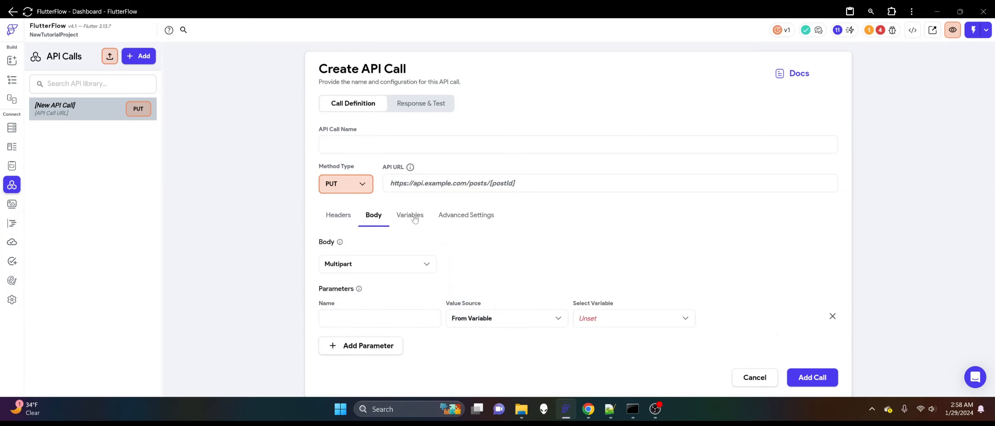
Step: Add a blank variable to the API call and check which variable types are offered with the Multipart body
click(413, 217)
click(358, 268)
click(483, 271)
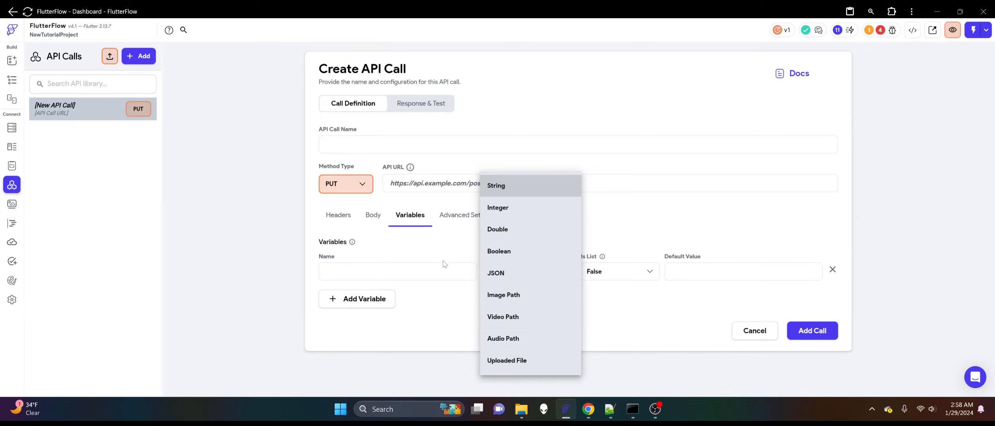
click(408, 242)
Step: Change the body type to x-www-form-urlencoded and check which variable types it offers
click(374, 215)
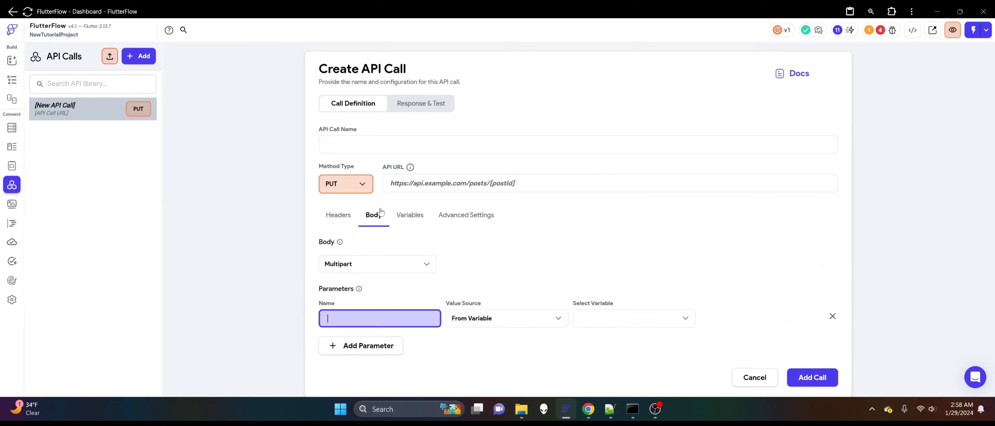
click(376, 267)
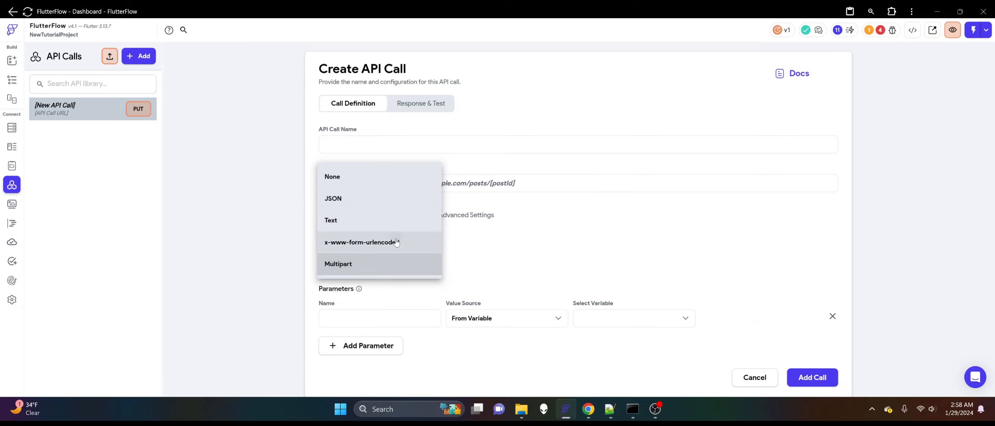
click(379, 242)
click(411, 214)
click(515, 276)
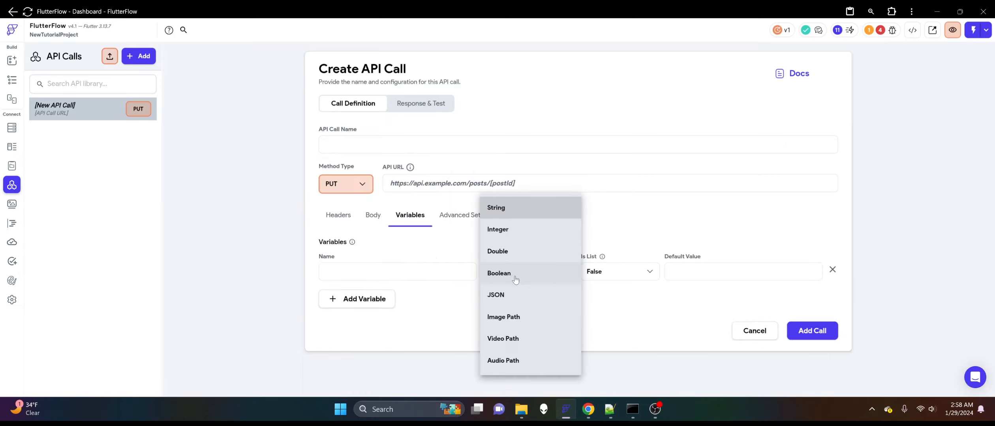
click(452, 299)
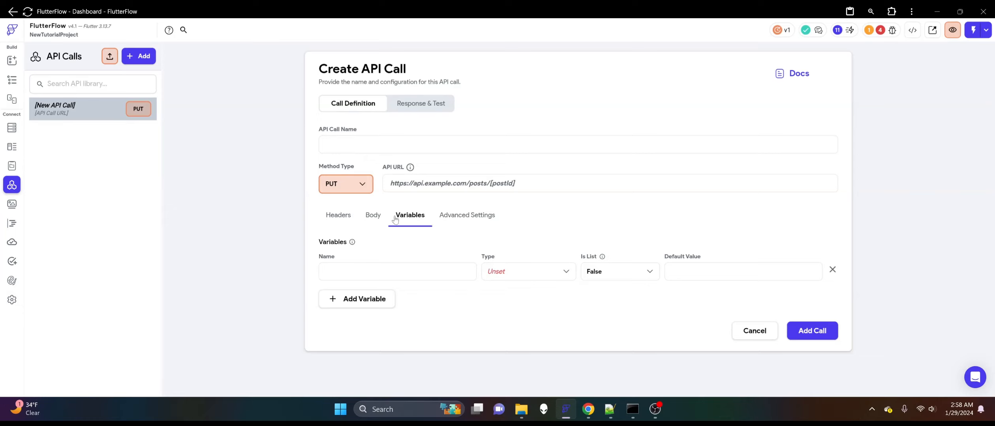
Step: Set the body type back to Multipart and reopen the API call's variables
click(366, 218)
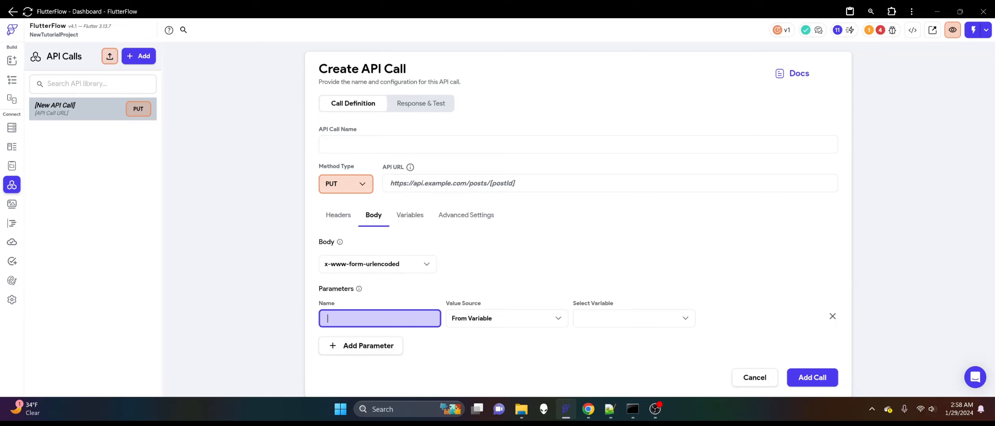
click(387, 268)
click(372, 287)
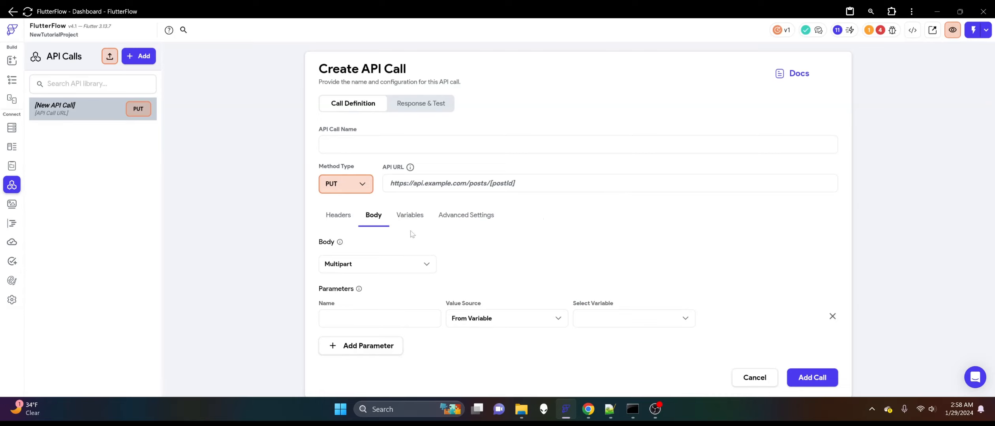
click(411, 217)
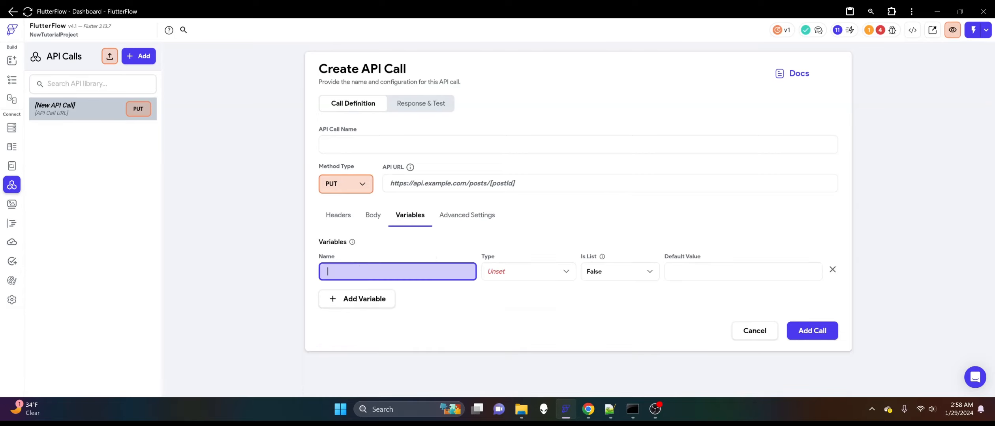
Step: Set the API call variable's type to Uploaded File and name the Multipart parameter dfsadgfsdg with value source From Variable
click(547, 271)
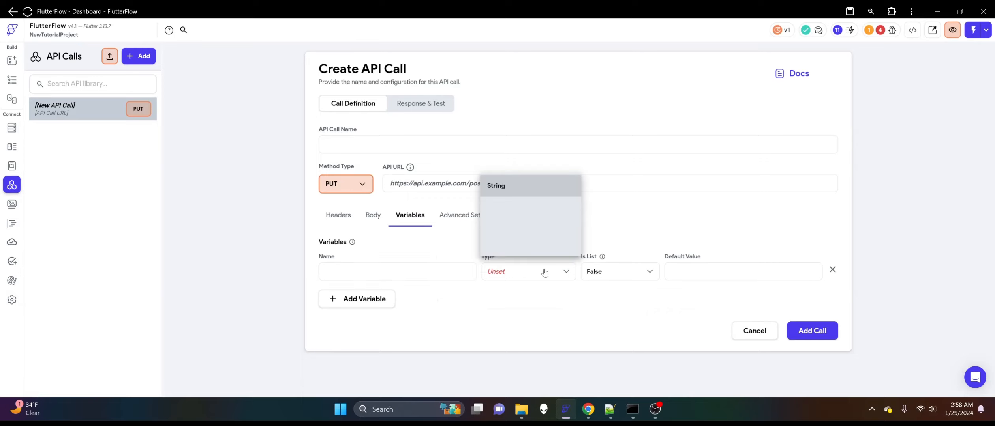
click(507, 363)
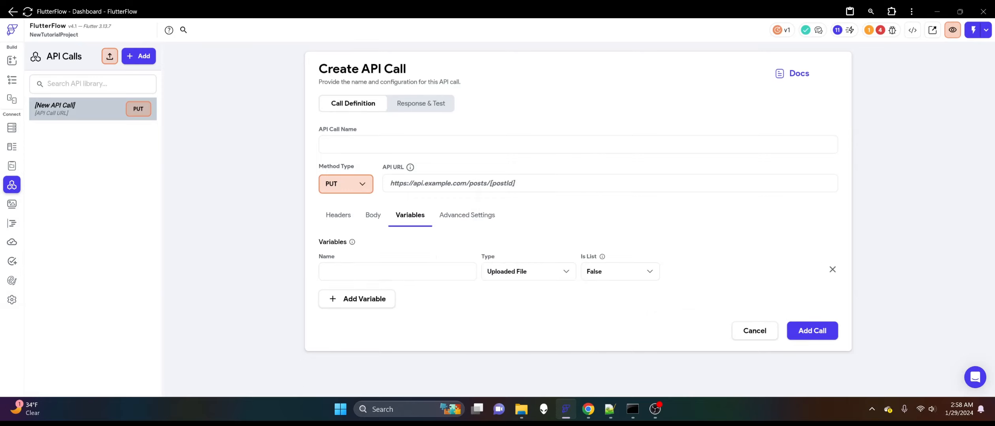
click(380, 216)
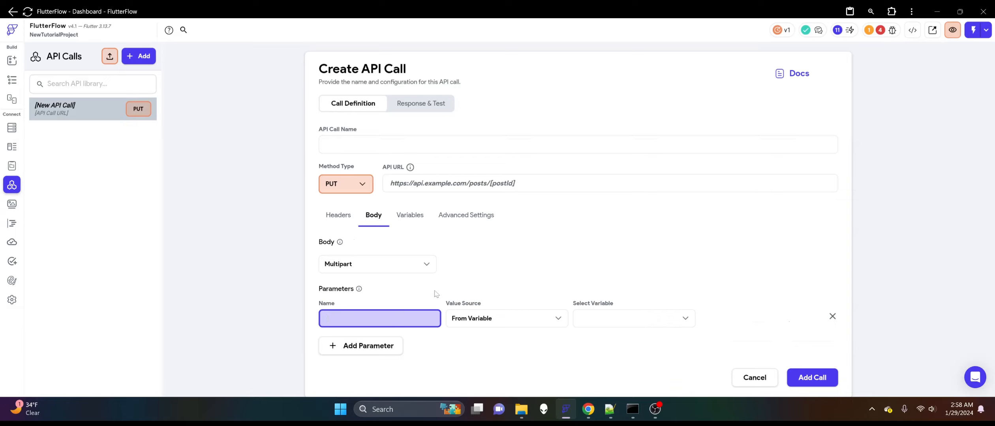
text(dfsadgfsdg)
click(499, 317)
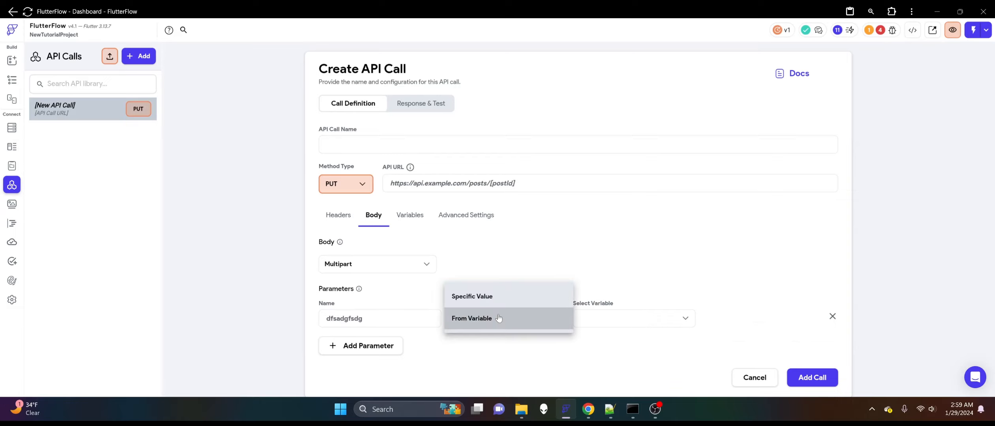
click(498, 299)
click(510, 318)
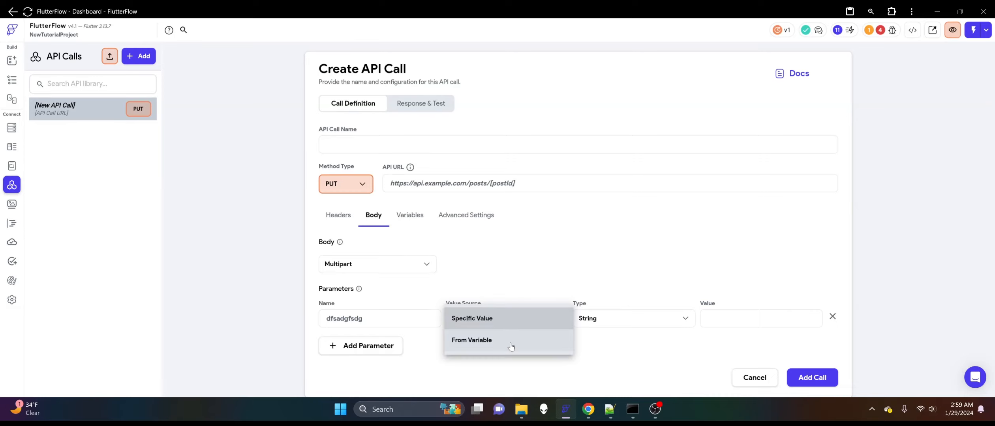
click(536, 339)
click(599, 316)
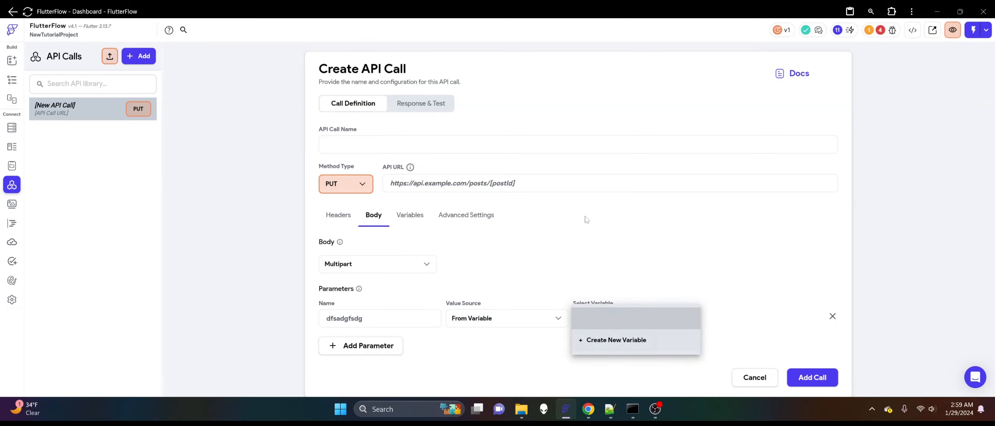
click(600, 336)
Step: Name the API call's Uploaded File variable bytes and return to the body parameters
click(404, 214)
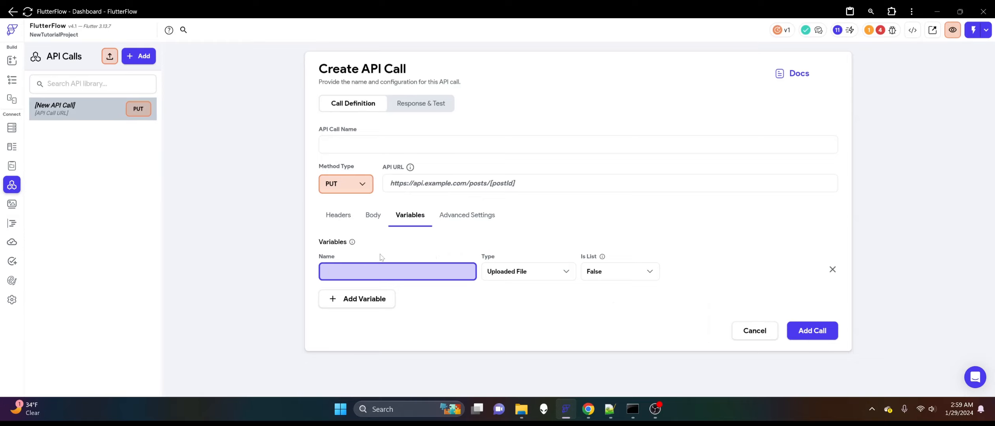
text(bytes)
click(380, 222)
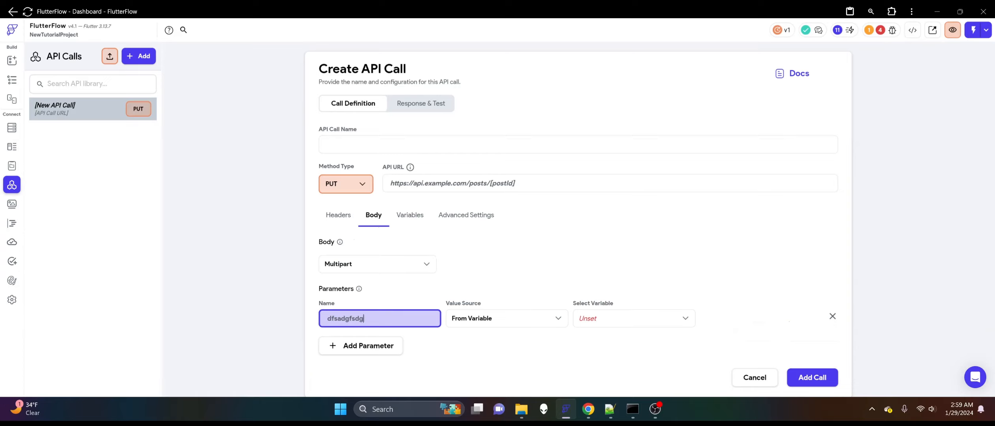
click(421, 184)
text(htt)
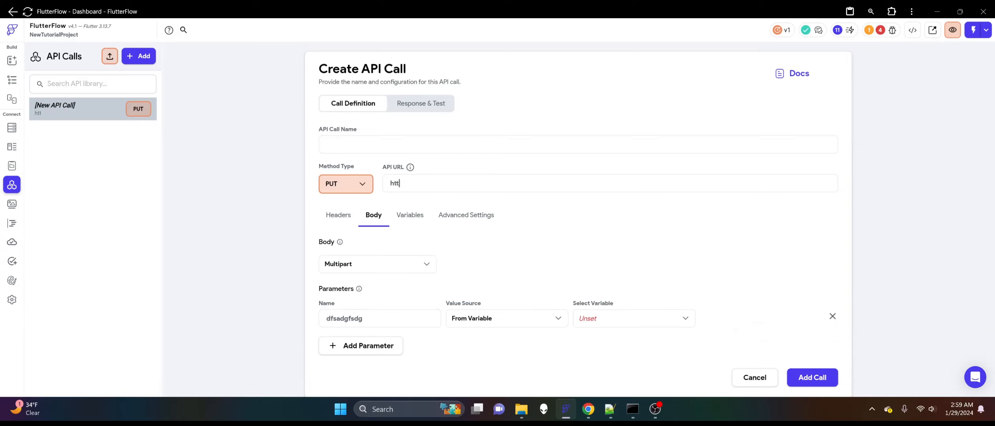
text(ps://test.com)
click(454, 144)
text(testupload)
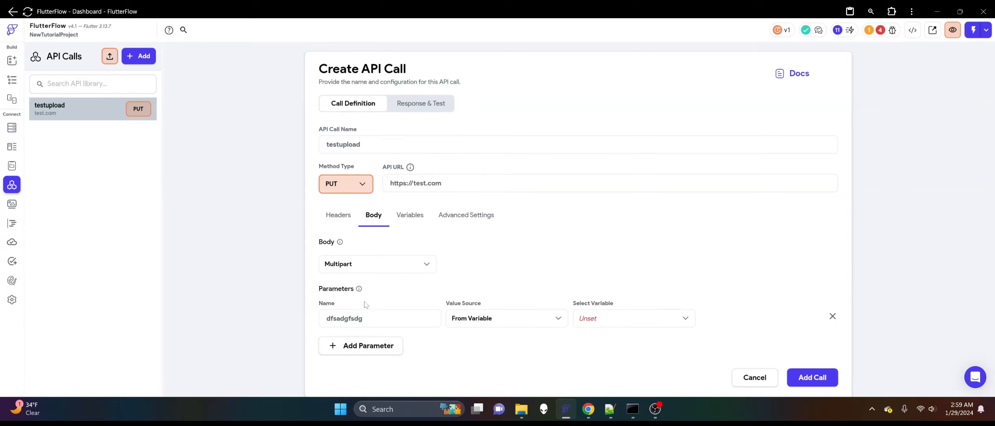
Step: Assign the bytes variable to the dfsadgfsdg parameter and add the API call to the project
click(604, 321)
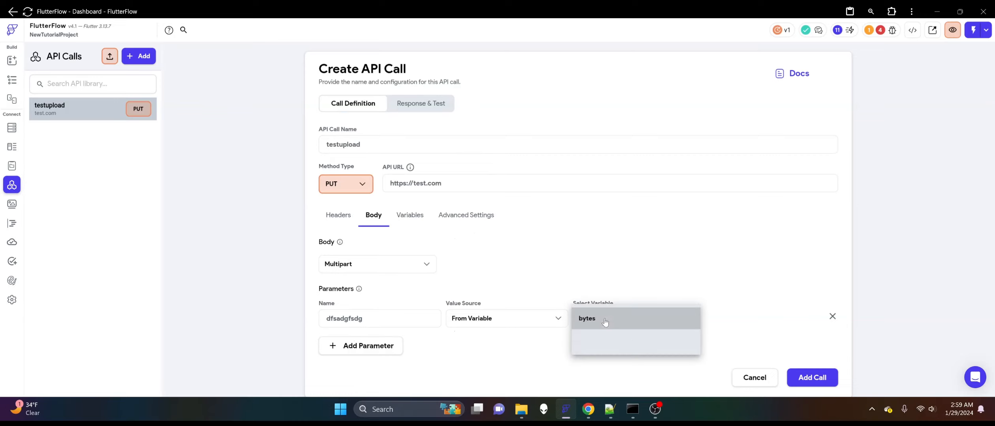
click(604, 322)
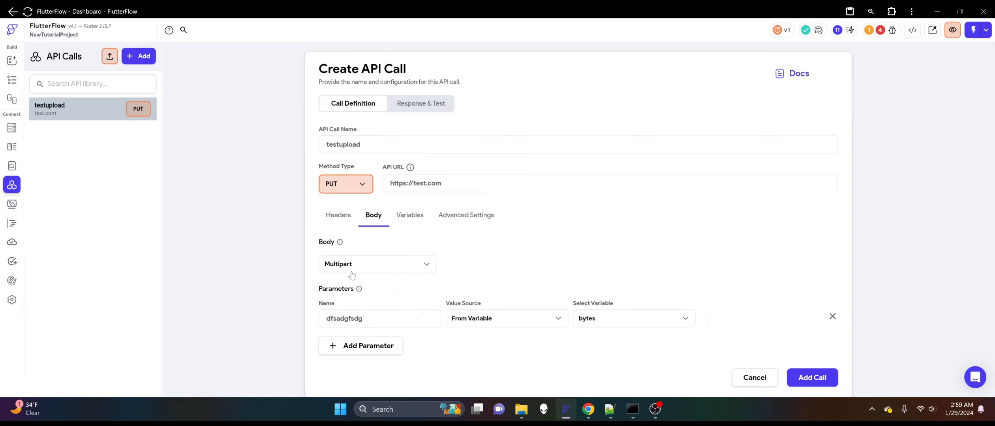
click(795, 379)
Step: Include the bytes variable in the API call's preview and test section with the value bytedata
click(411, 215)
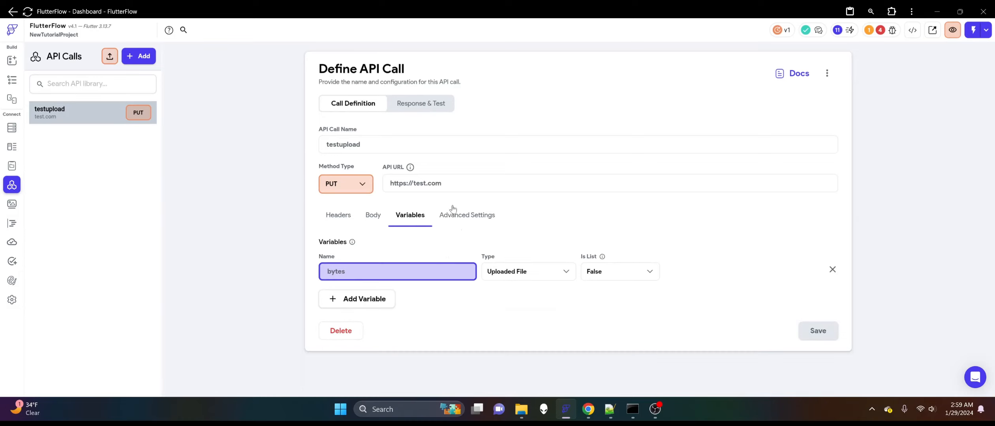
click(434, 101)
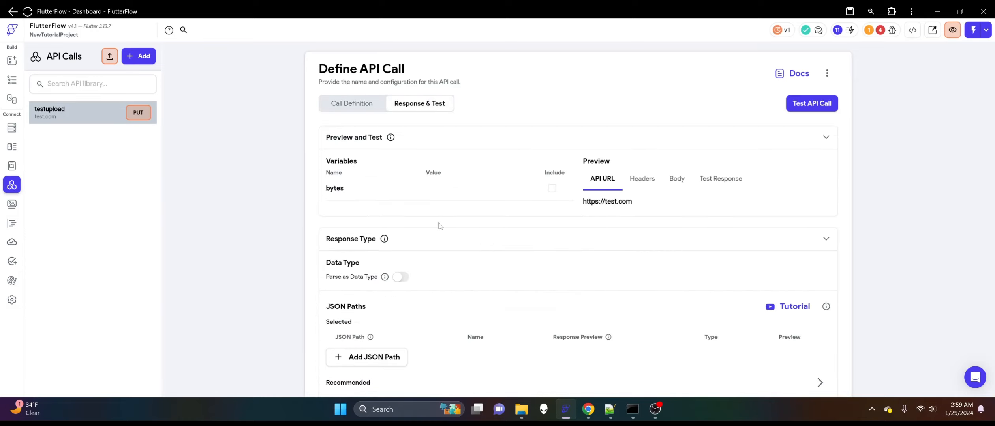
click(551, 189)
click(493, 193)
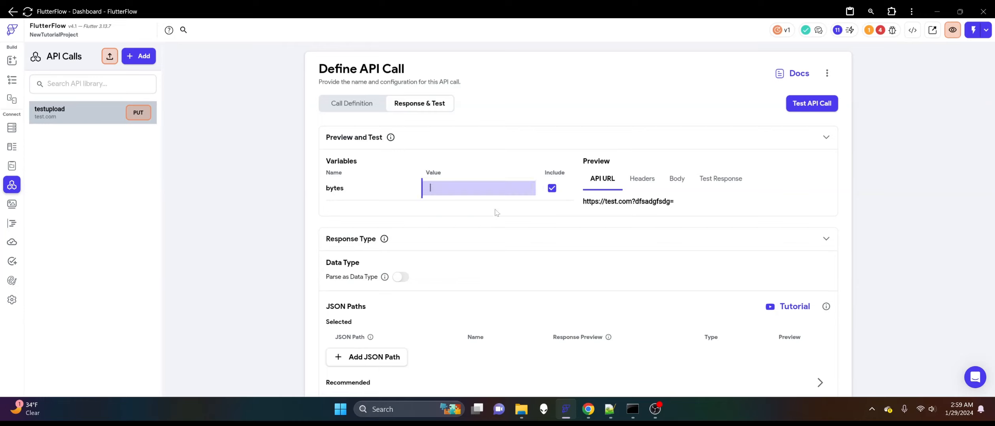
text(bytedata)
Step: Review the testupload call's body and variables, and delete the API call from the project
click(345, 102)
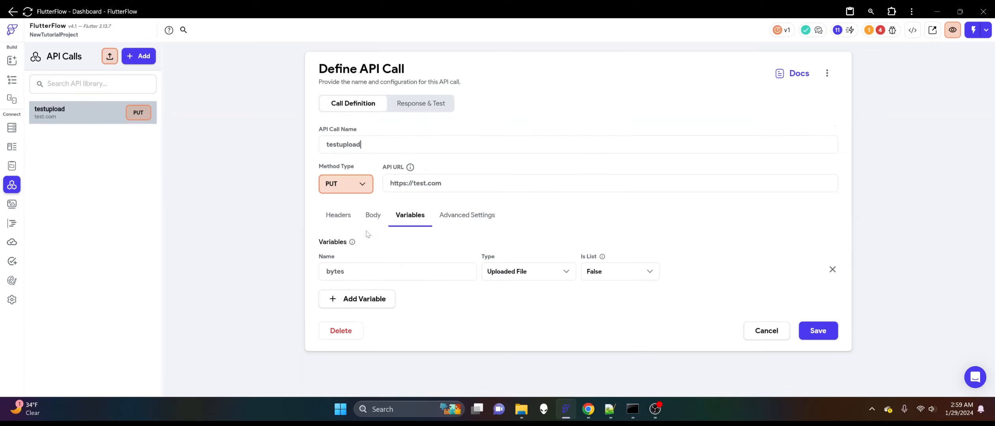
click(369, 216)
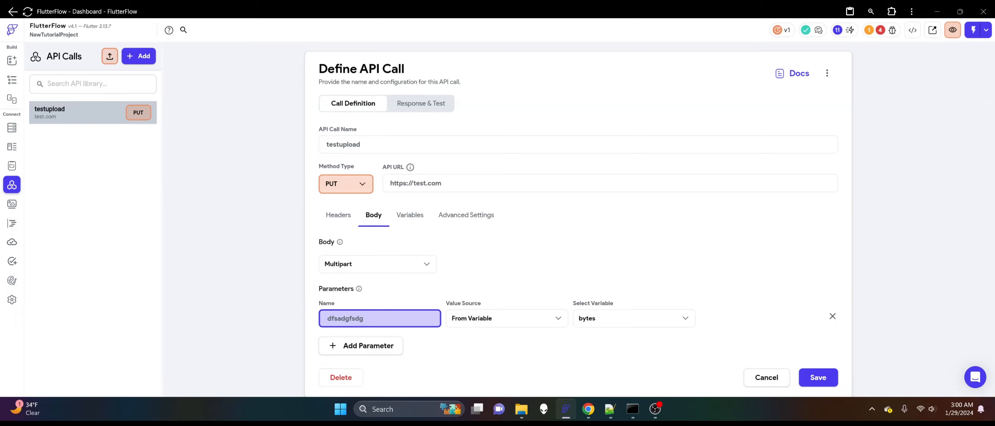
click(405, 217)
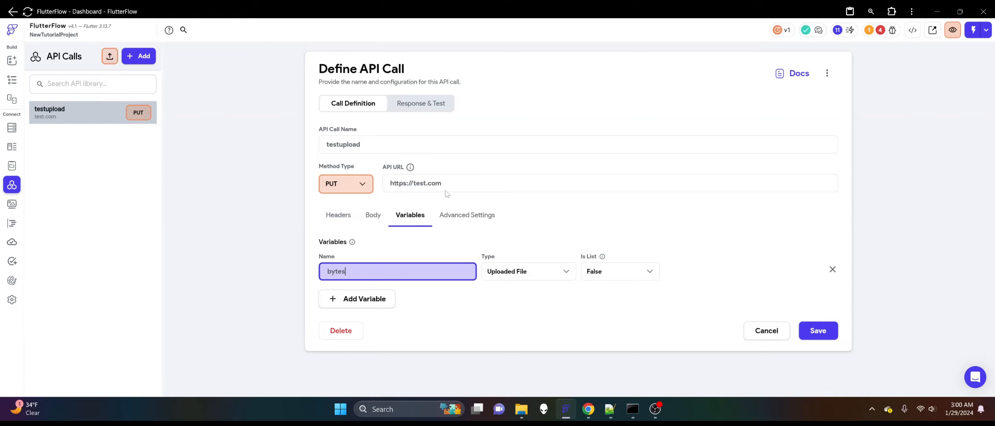
click(355, 334)
click(547, 223)
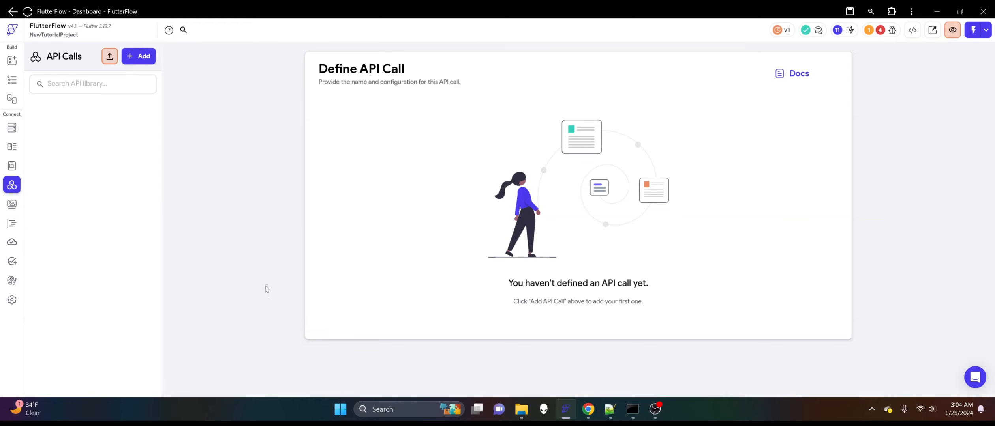
Step: Create a new Firestore collection named videos
click(12, 128)
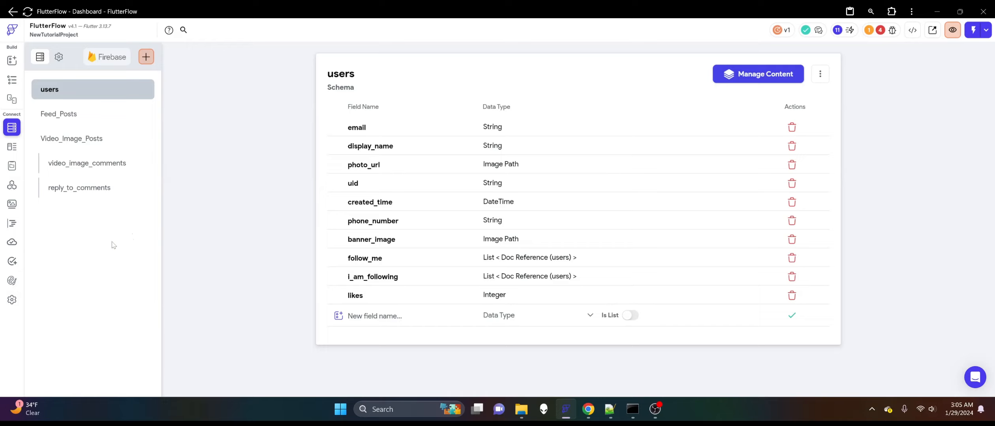
click(145, 61)
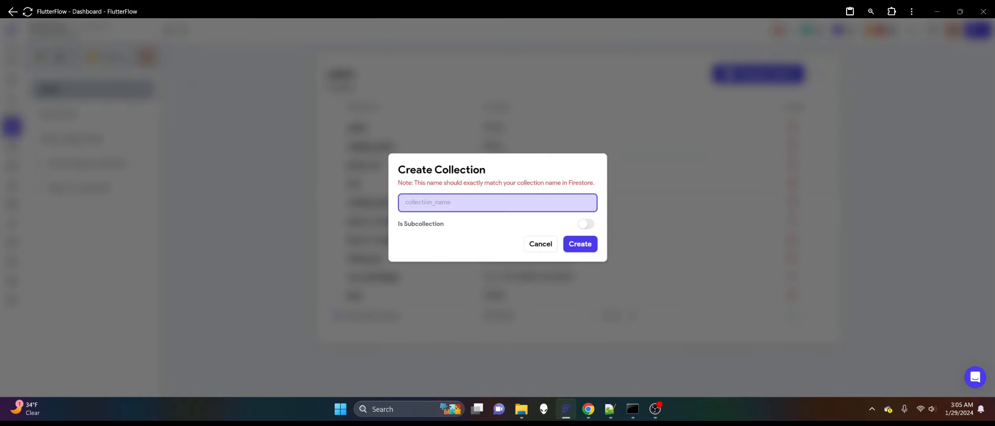
text(videos)
click(579, 244)
click(568, 213)
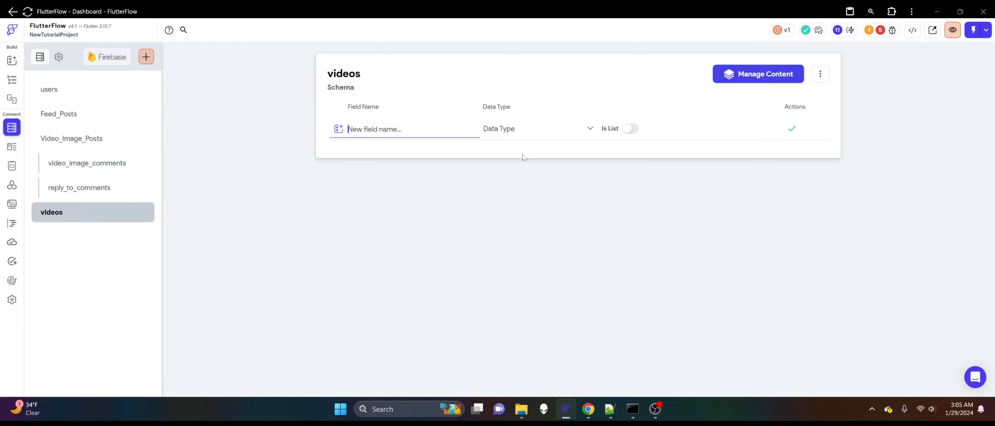
Step: Add a String field named videoUrl to the videos collection's schema
text(videoUrl)
click(516, 137)
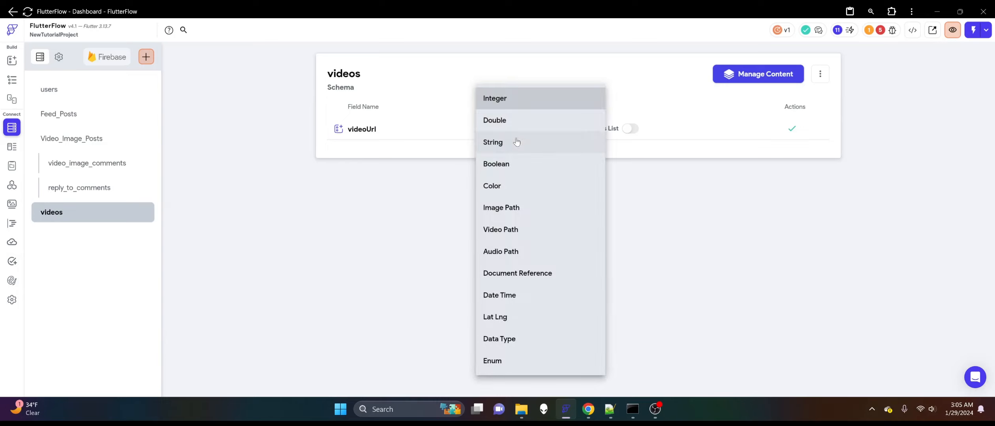
click(515, 140)
click(792, 128)
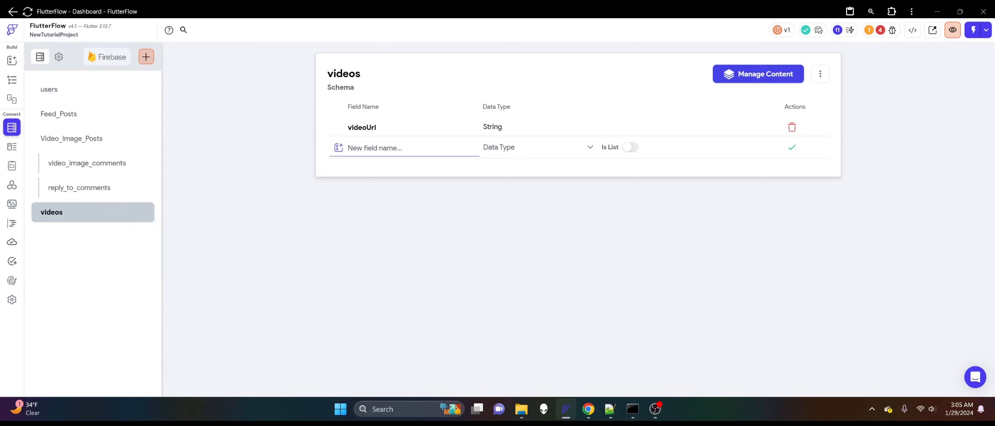
Step: Add an Image Path field named thumbnailUrl to the videos collection's schema
key(alt+Tab)
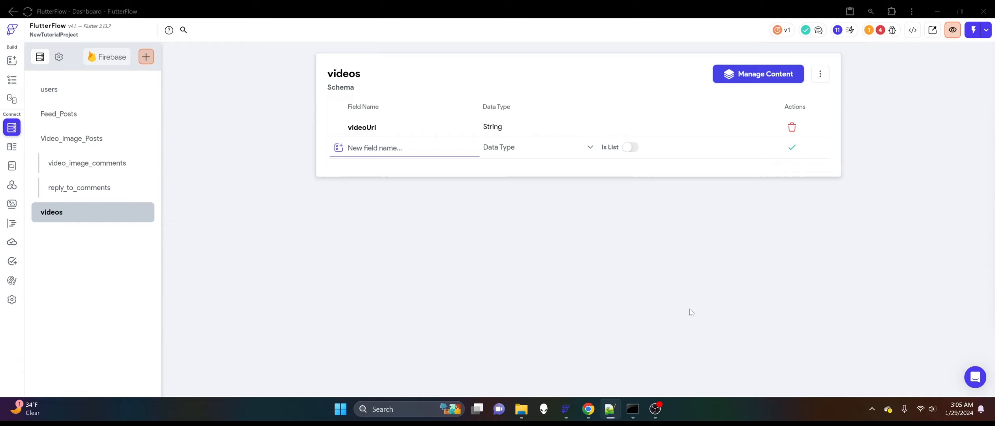
key(alt+Tab)
text(t)
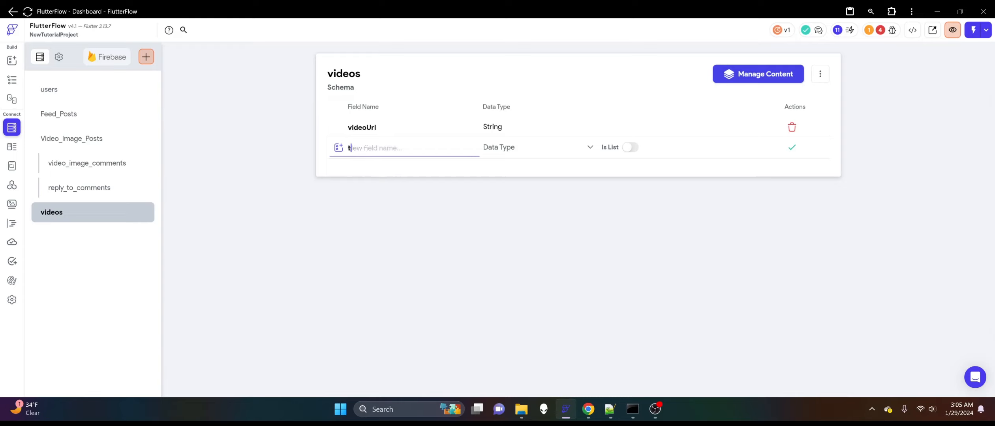
text(humbnailUrl)
click(499, 151)
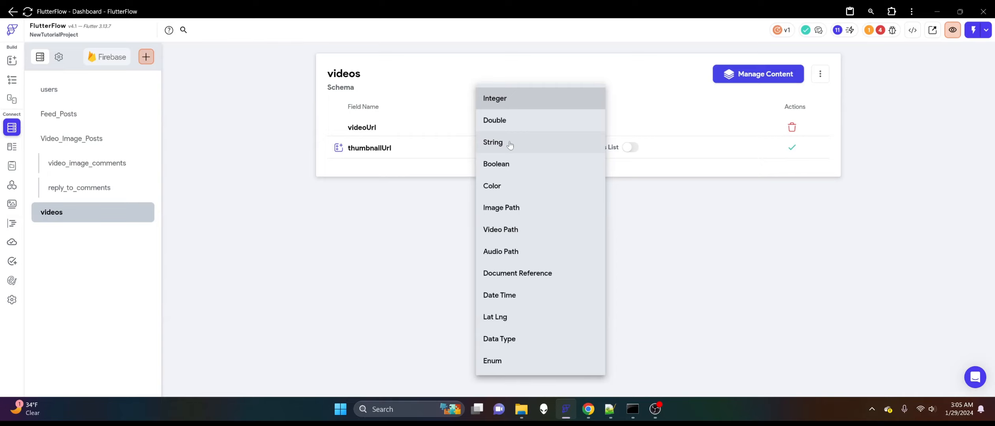
click(510, 209)
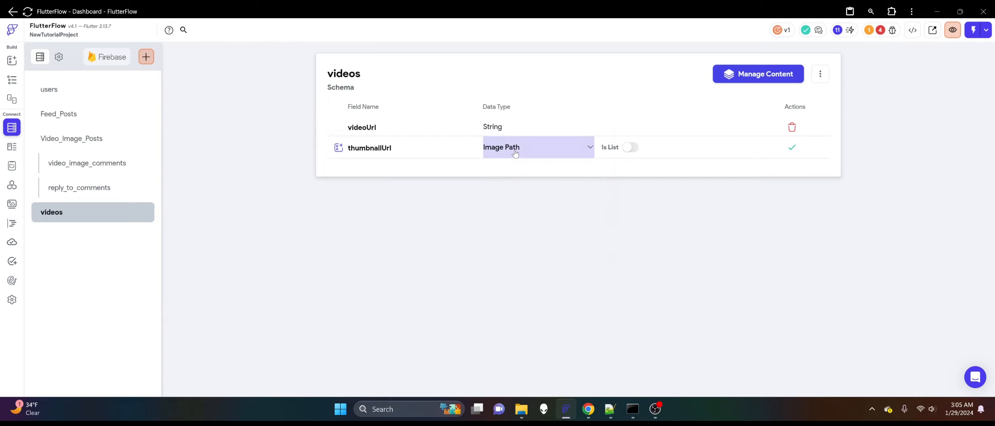
click(792, 148)
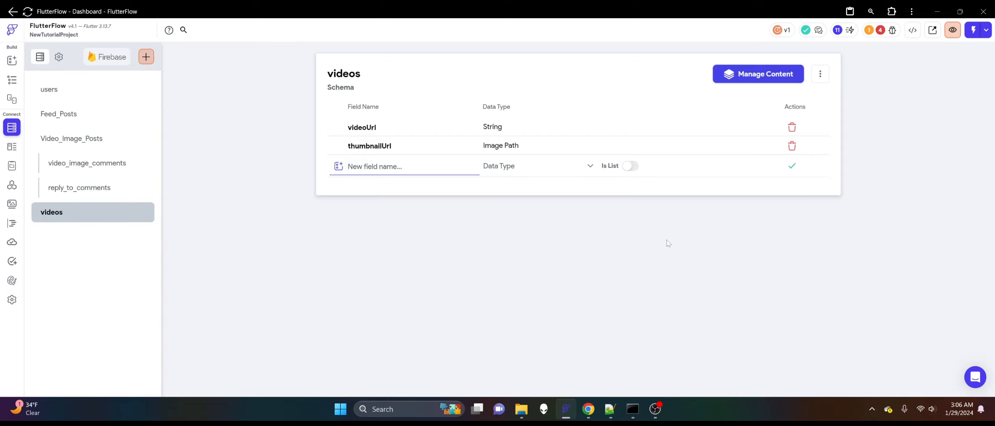
Step: Add a Boolean field named isDraft to the videos collection's schema
text(isDraft)
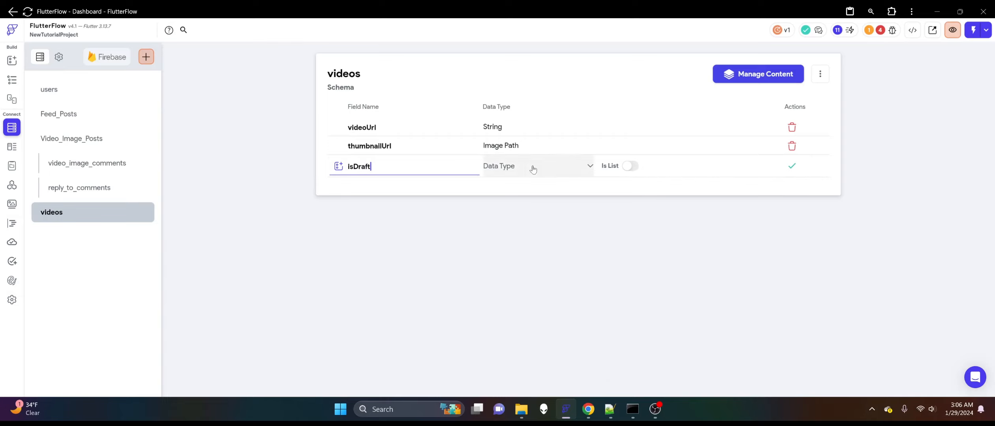
click(589, 166)
click(559, 173)
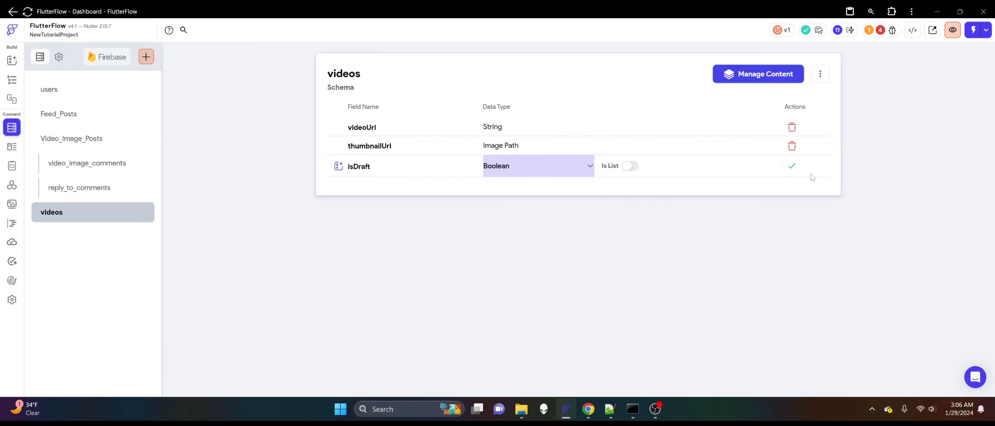
click(792, 166)
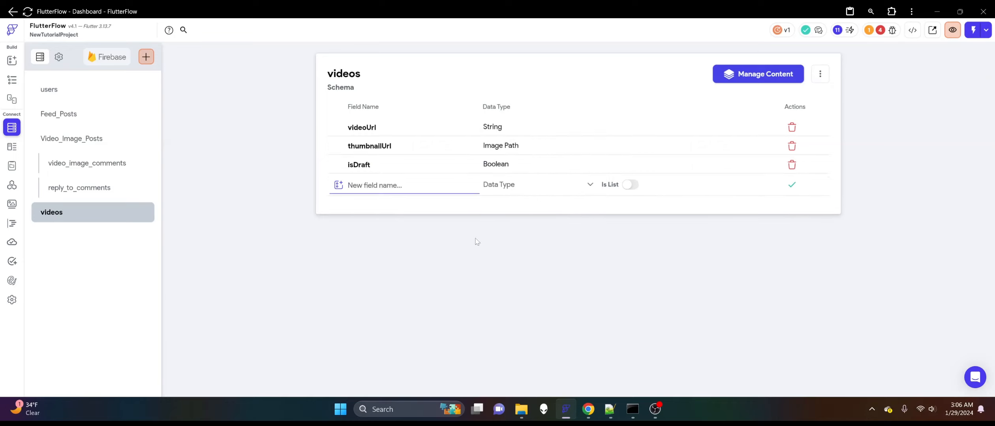
Step: Add a Boolean field named uploadFailed to the videos collection's schema
text(uploadFailed)
click(509, 184)
click(512, 165)
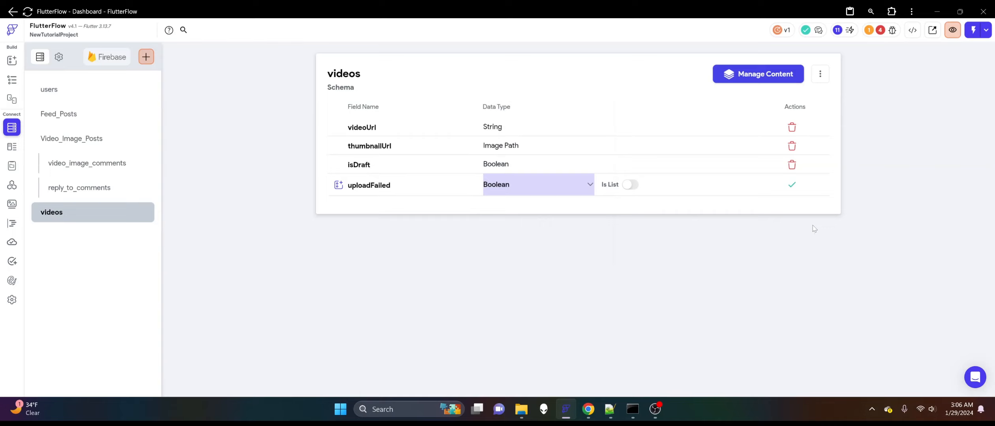
click(793, 185)
Step: Add a String field named videoguid to the videos collection's schema
click(377, 203)
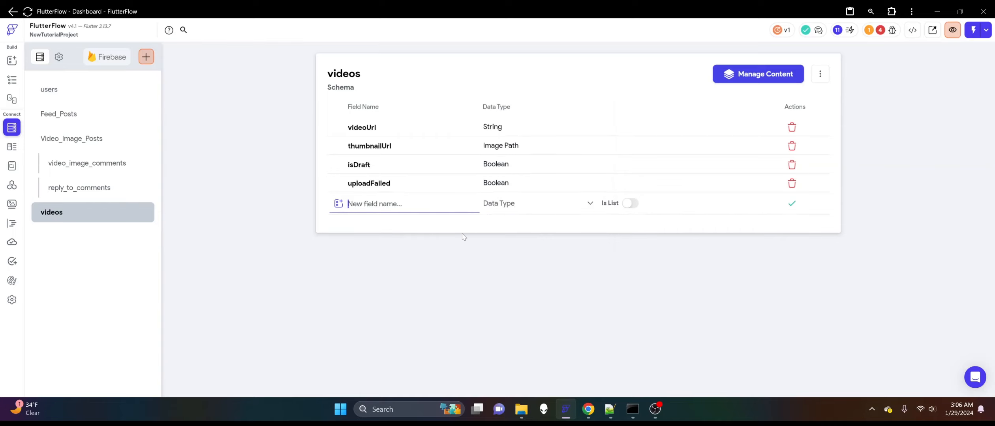
text(videoguid)
click(533, 204)
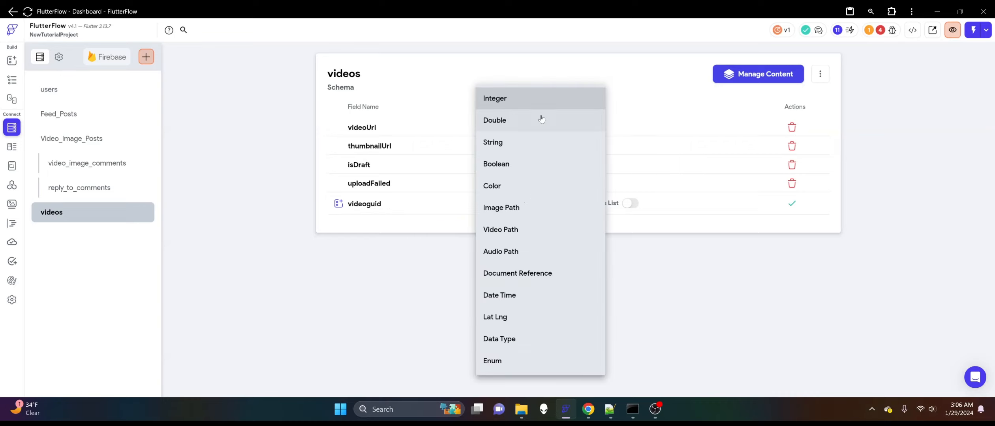
click(536, 140)
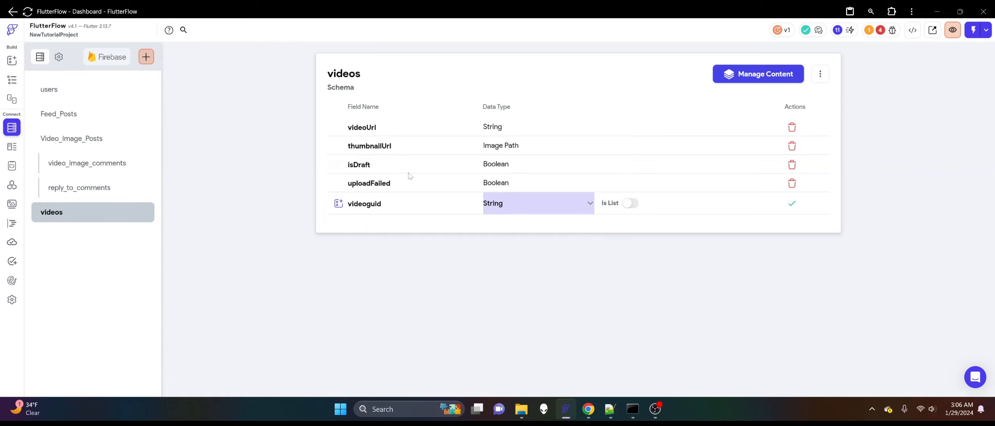
click(791, 203)
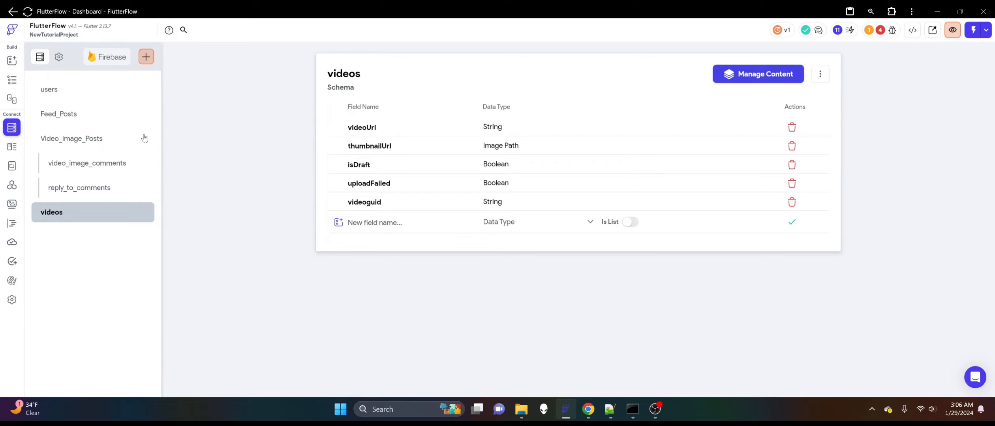
Step: Create a Firestore collection named UserKeys and start its schema from scratch
click(146, 57)
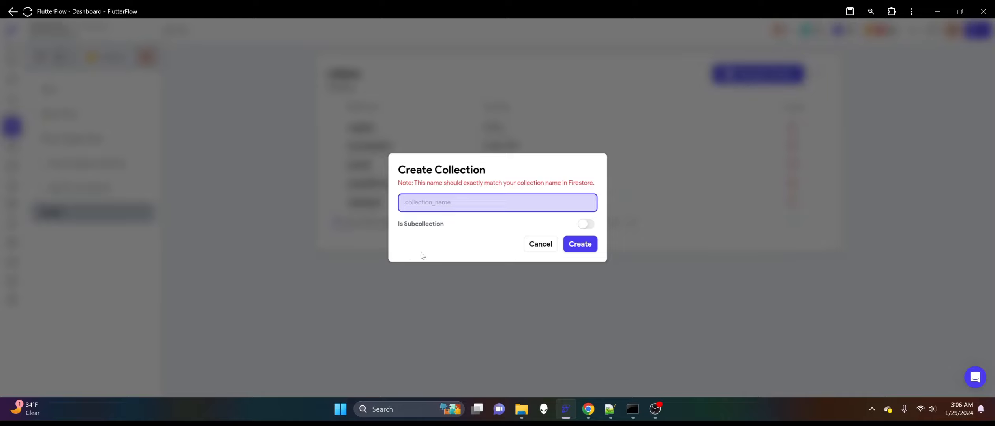
text(serKeys)
click(580, 244)
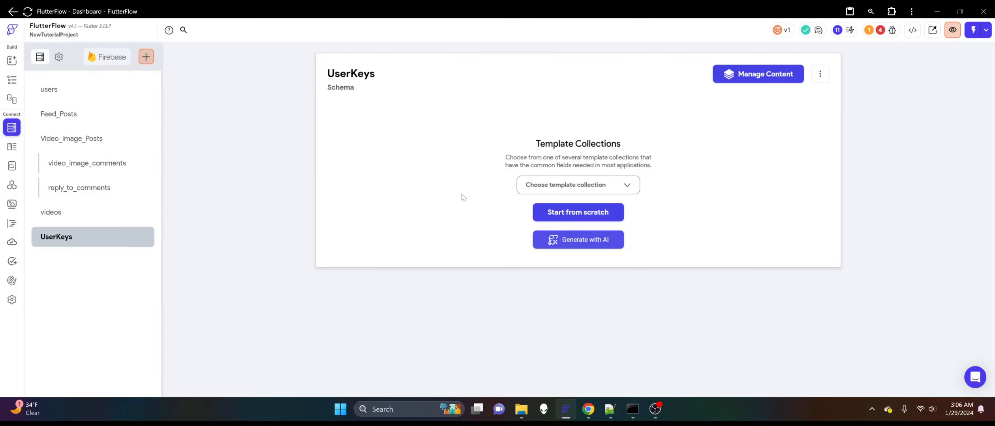
click(580, 220)
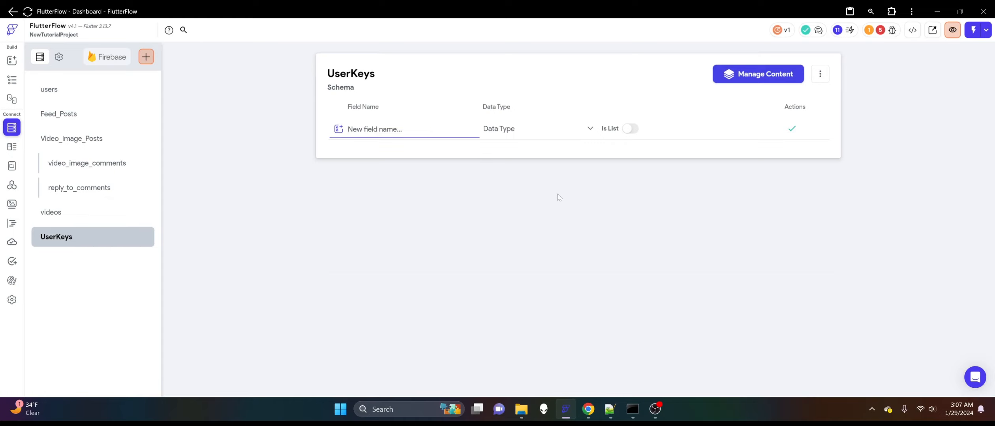
Step: Add a String field named sKey to the UserKeys collection's schema
text(sKey)
click(510, 128)
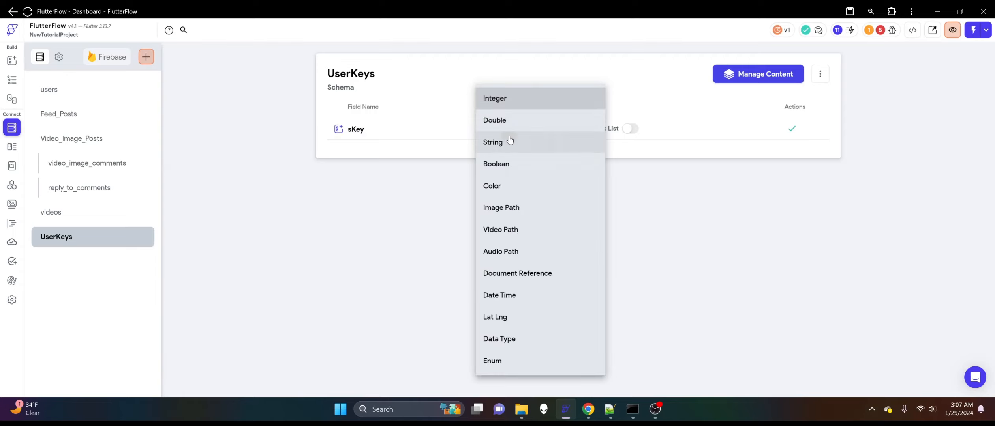
click(511, 141)
click(791, 129)
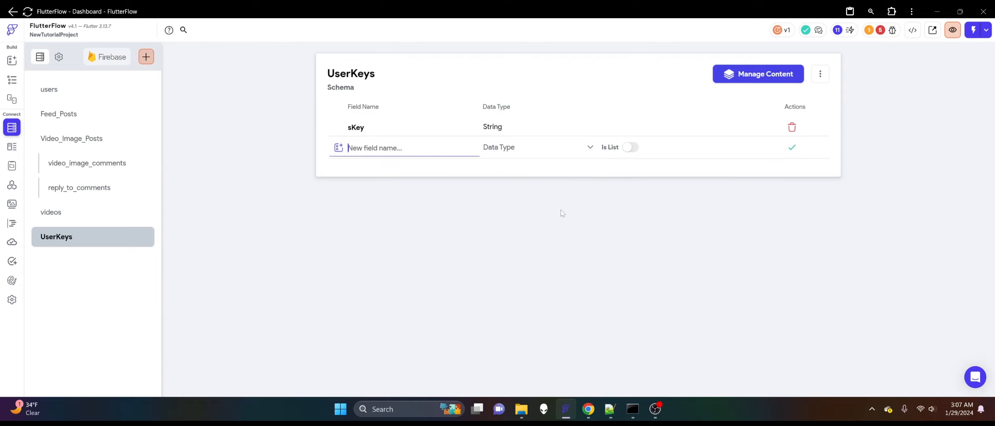
Step: Add a String field named uid to the UserKeys collection's schema
text(uid)
click(542, 148)
click(543, 149)
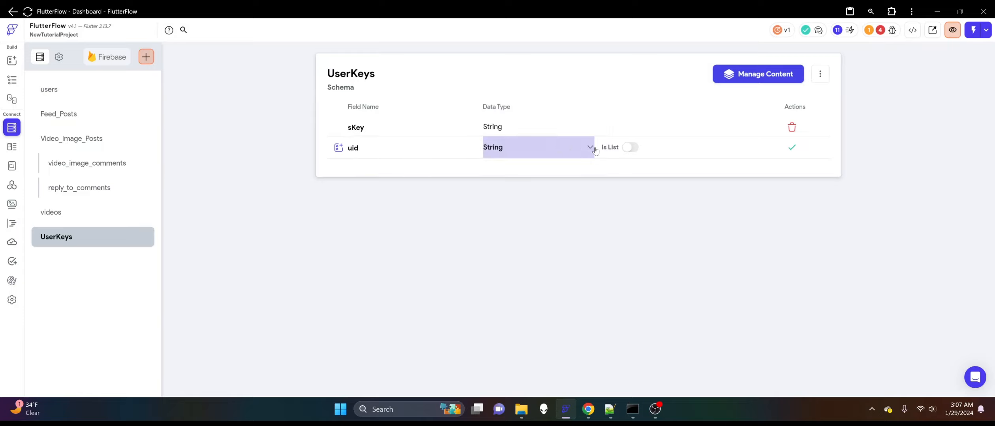
click(791, 148)
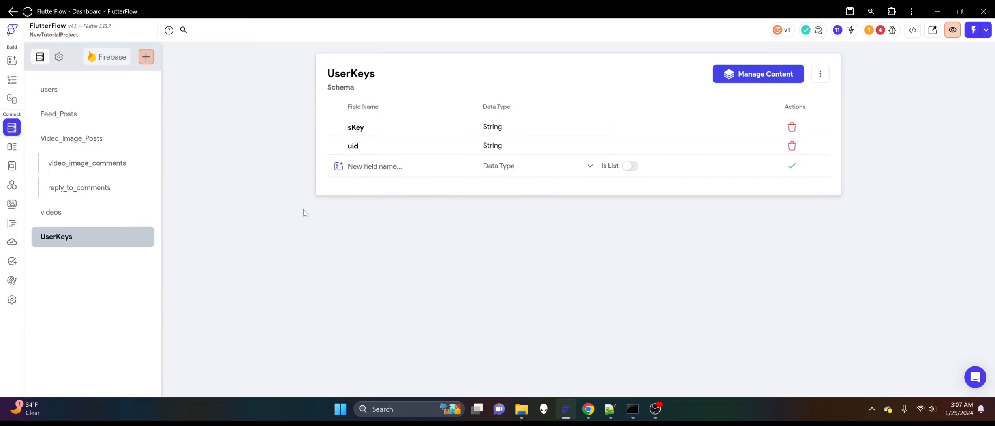
Step: Create a Firestore collection named APIKeys and start its schema from scratch
click(146, 56)
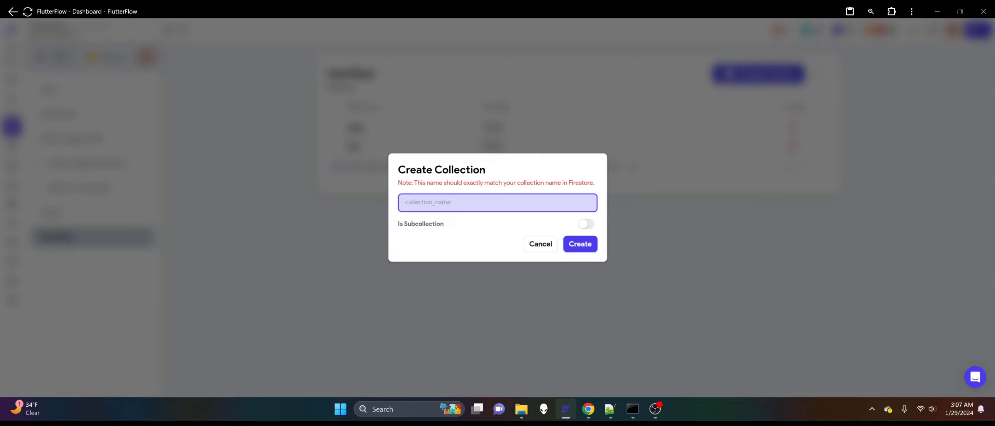
text(APIKeys)
click(580, 244)
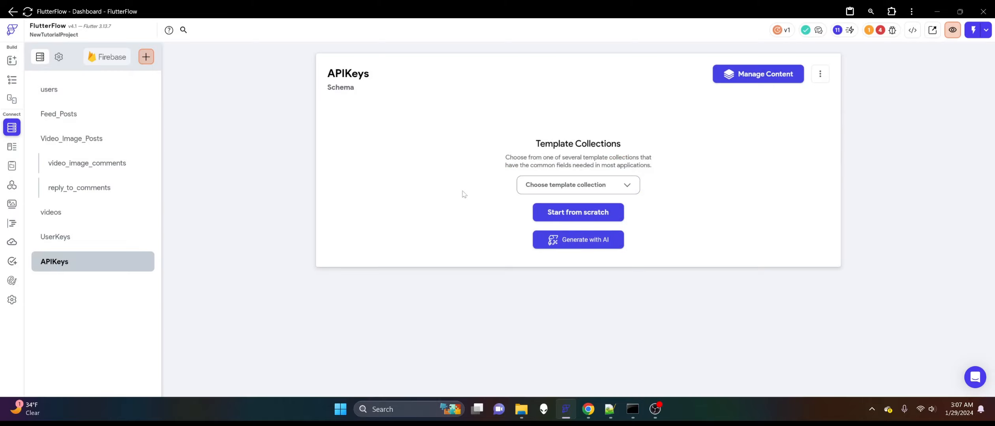
click(537, 214)
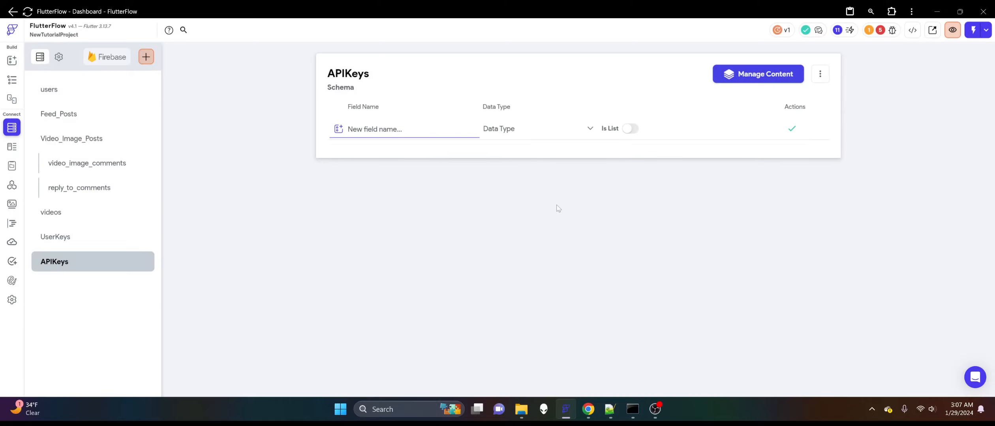
Step: Add a String field named apiType to the APIKeys collection's schema
text(apiType)
click(519, 138)
click(521, 139)
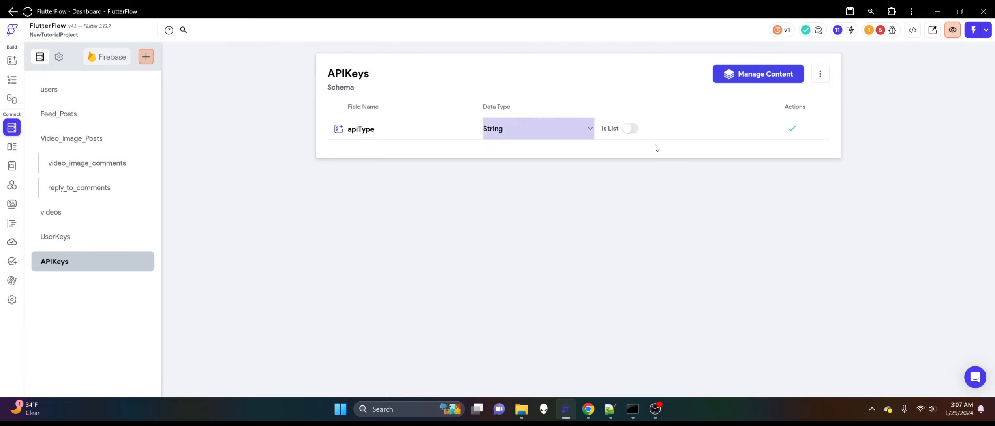
click(792, 129)
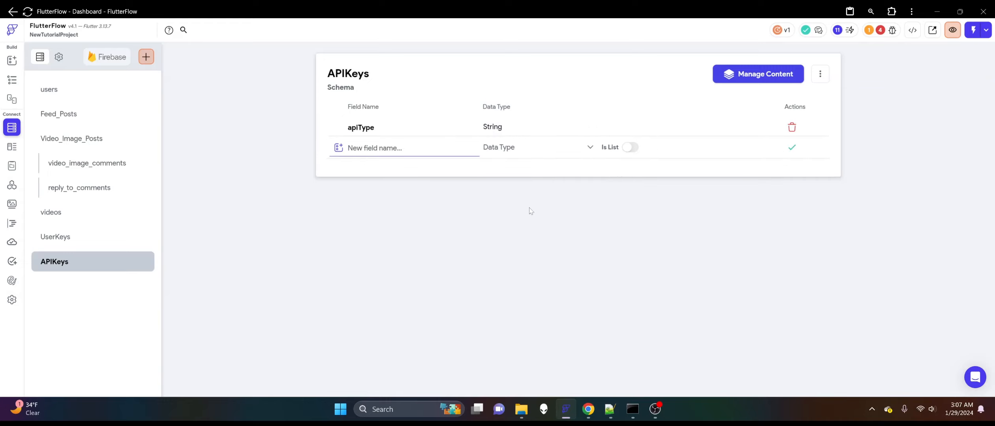
Step: Add a String field named thisKey to the APIKeys collection's schema
text(thisKey)
click(529, 147)
click(525, 164)
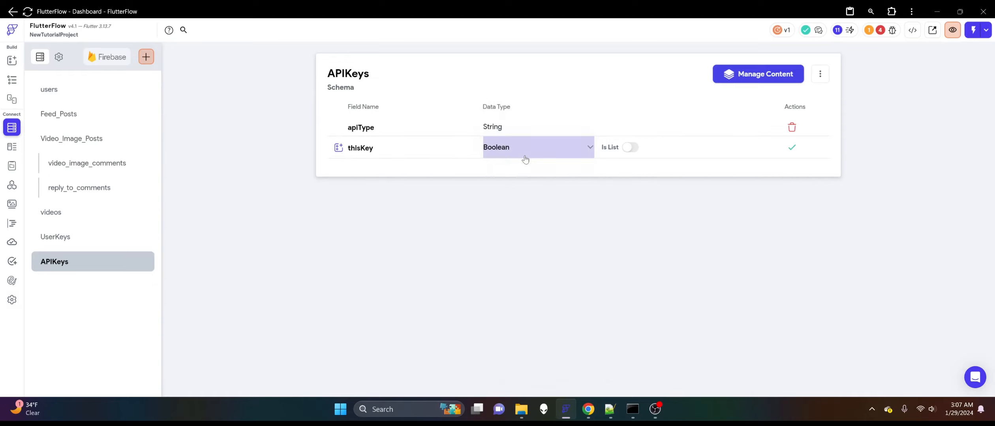
click(527, 154)
click(517, 126)
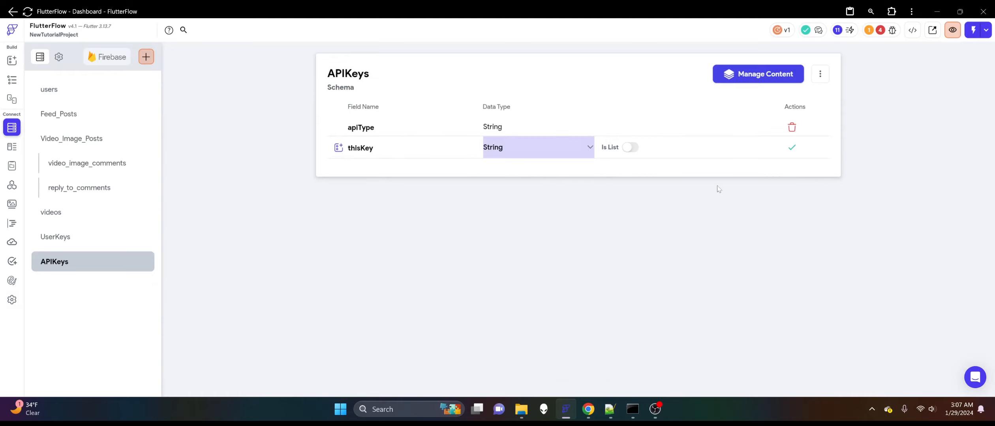
click(792, 147)
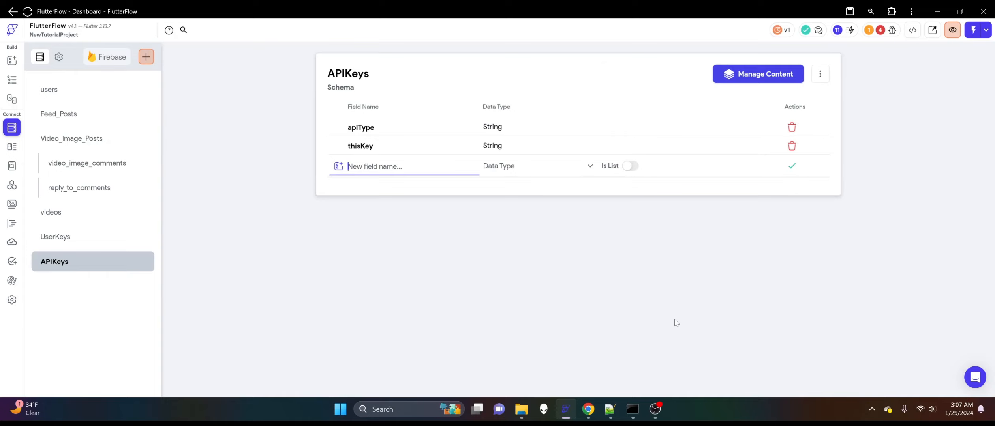
Step: Add a String field named libraryId to the APIKeys collection's schema, and return to the videos collection
text(libraryId)
click(531, 175)
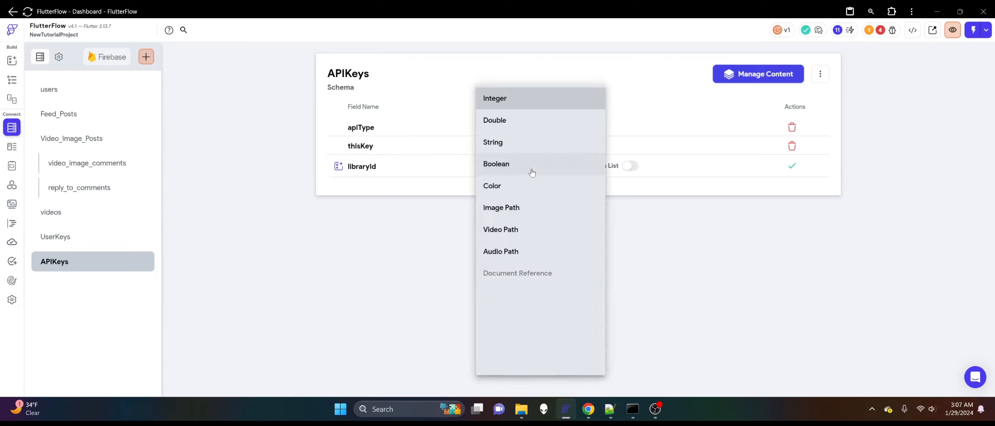
click(533, 139)
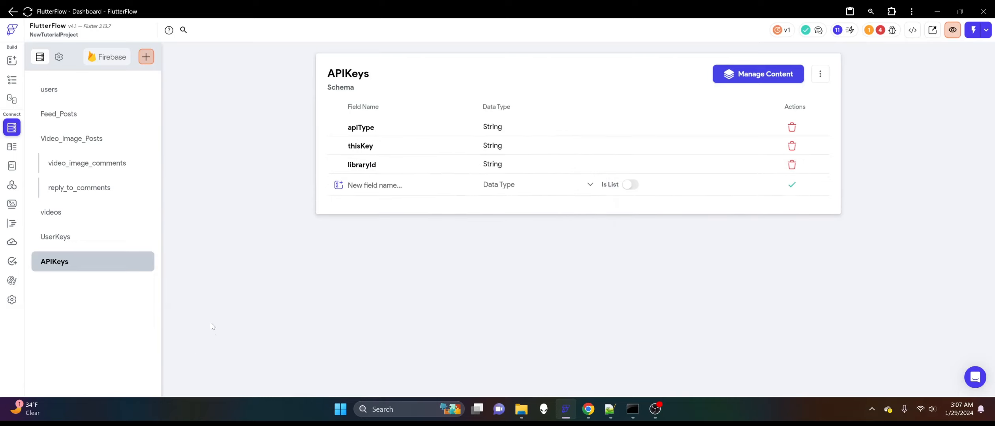
click(56, 212)
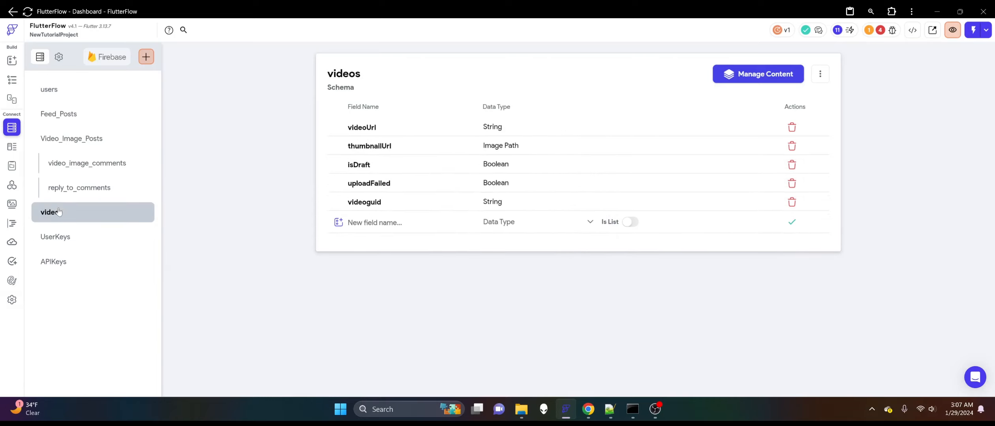
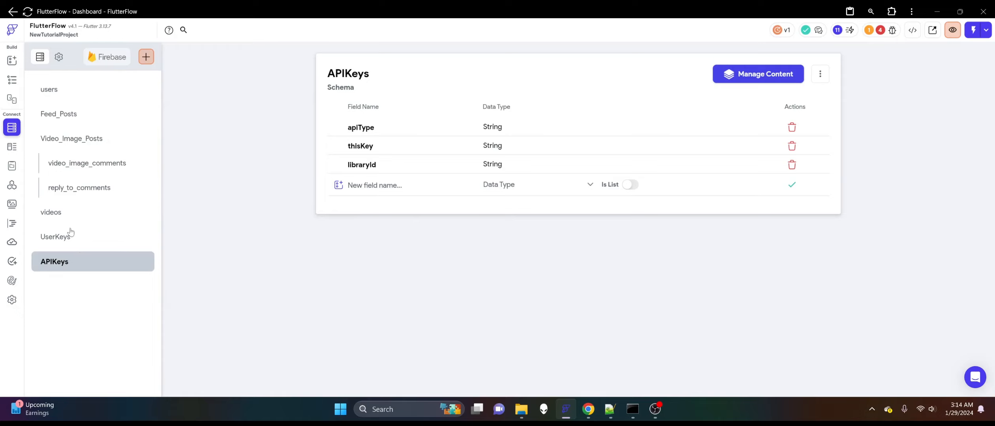
Step: In the Firestore rules, set the videos collection's Create and Read permissions to Authenticated Users
click(57, 56)
scroll(503, 165, down, 20)
scroll(503, 166, up, 12)
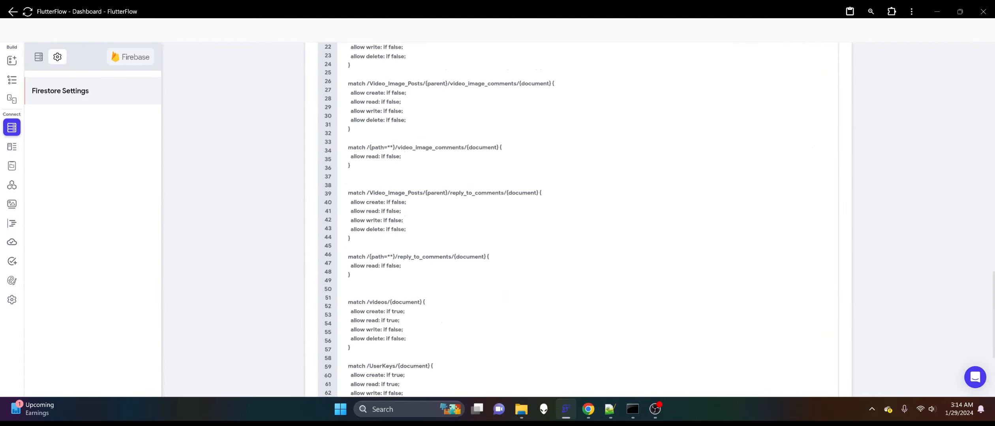
scroll(505, 297, up, 3)
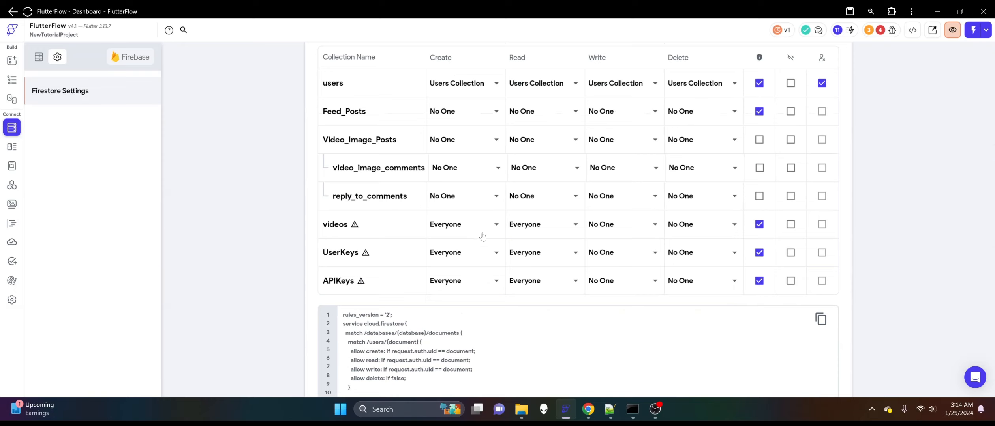
click(450, 224)
click(464, 204)
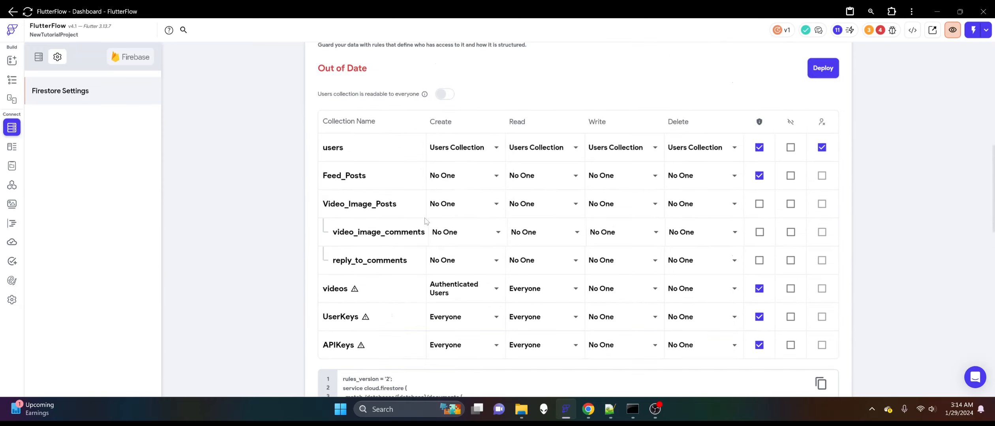
click(562, 224)
click(545, 200)
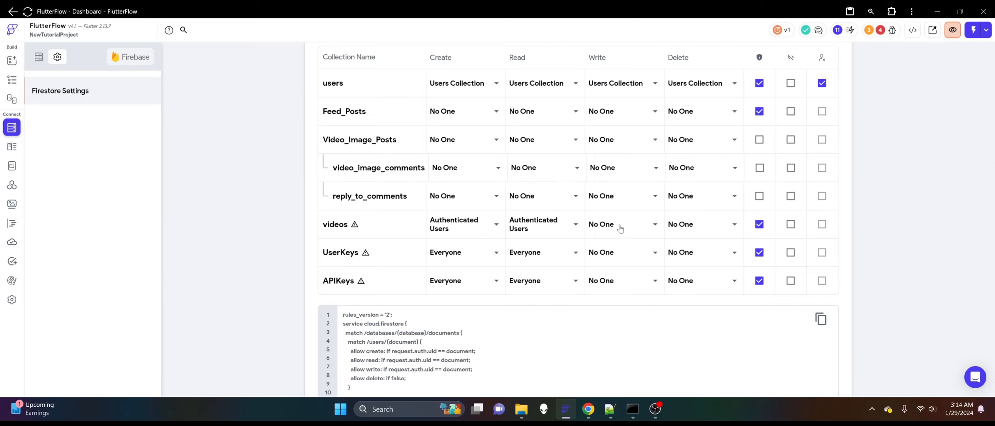
Step: Set the videos collection's Write and Delete permissions to Authenticated Users and turn off its shield-marked option
scroll(616, 226, up, 1)
click(610, 253)
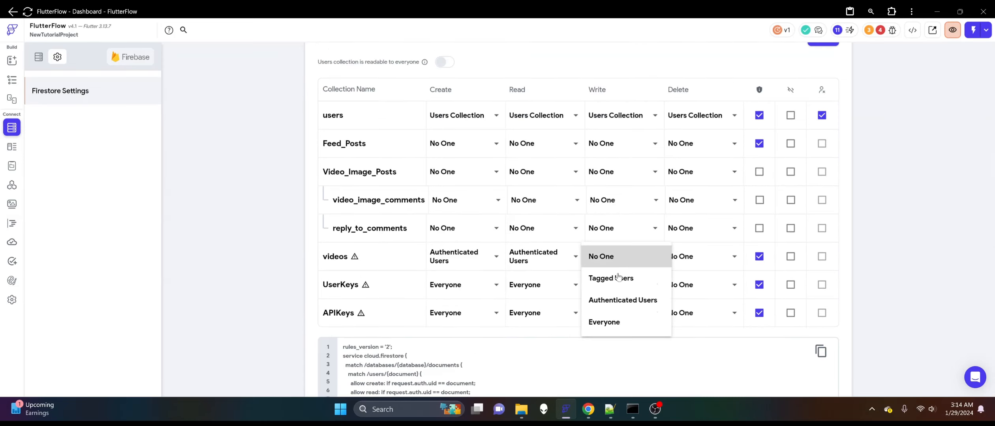
click(610, 322)
click(620, 257)
click(610, 233)
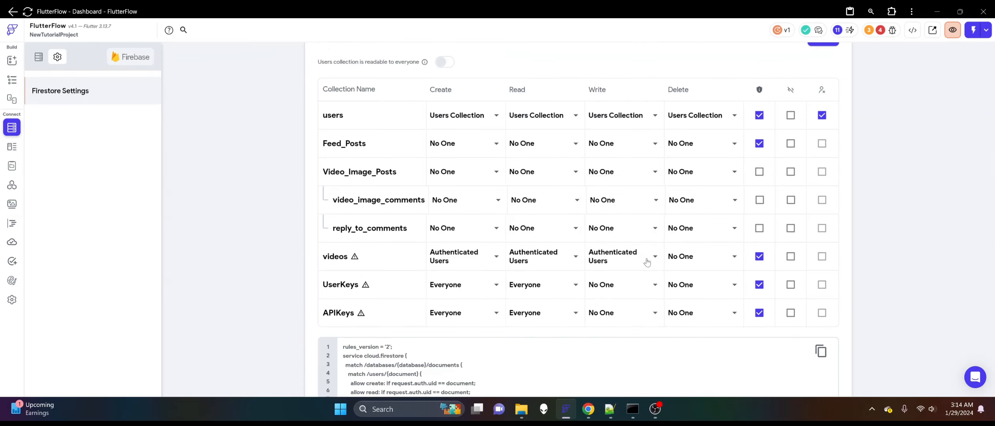
click(685, 256)
click(687, 300)
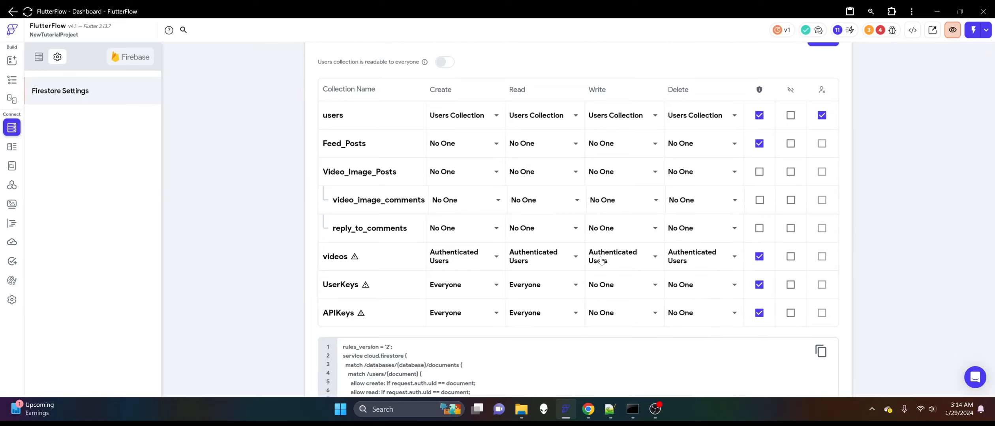
click(759, 256)
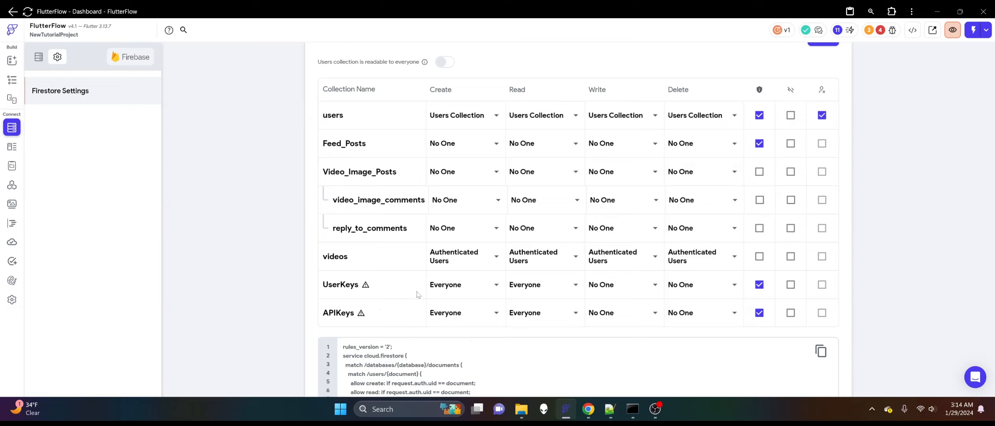
Step: Set the UserKeys collection's Create and Read permissions to No One and turn off its shield-marked option
click(447, 284)
click(443, 219)
click(541, 284)
click(534, 225)
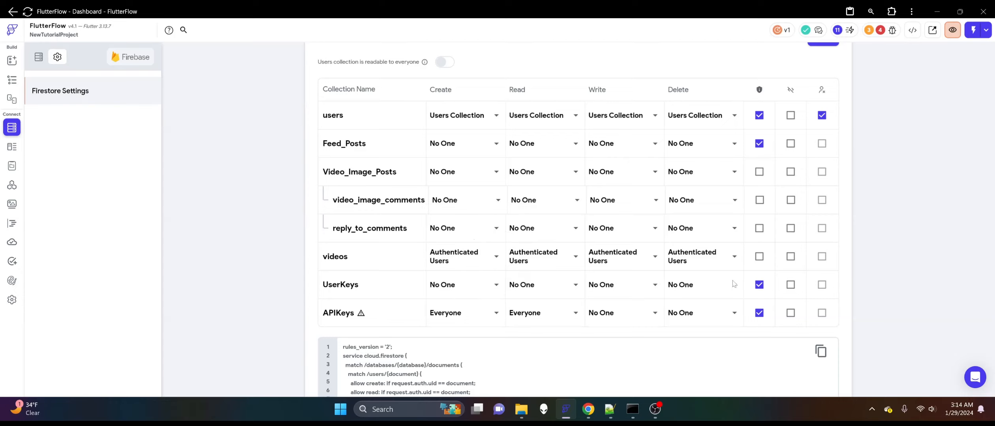
click(755, 288)
Step: Set the APIKeys collection's Create and Read permissions to No One and review the generated rules code
click(473, 315)
click(454, 248)
click(541, 312)
click(533, 258)
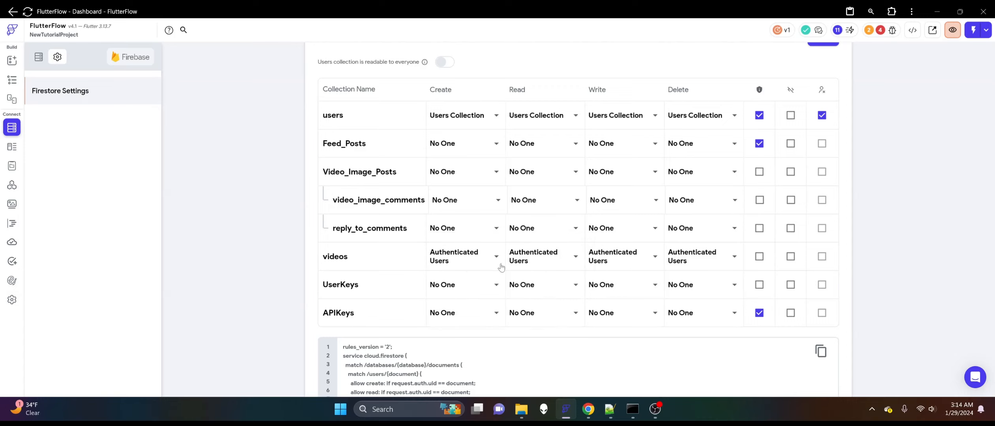
scroll(546, 241, down, 4)
scroll(350, 222, up, 2)
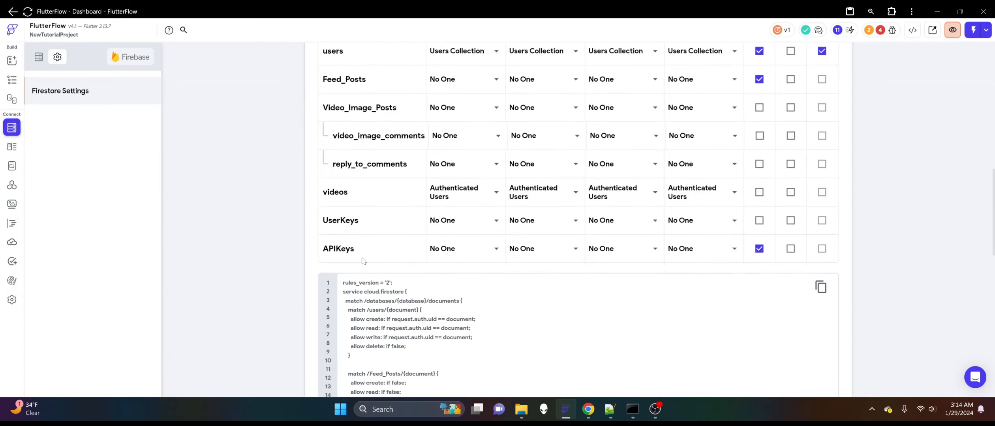
scroll(834, 215, down, 10)
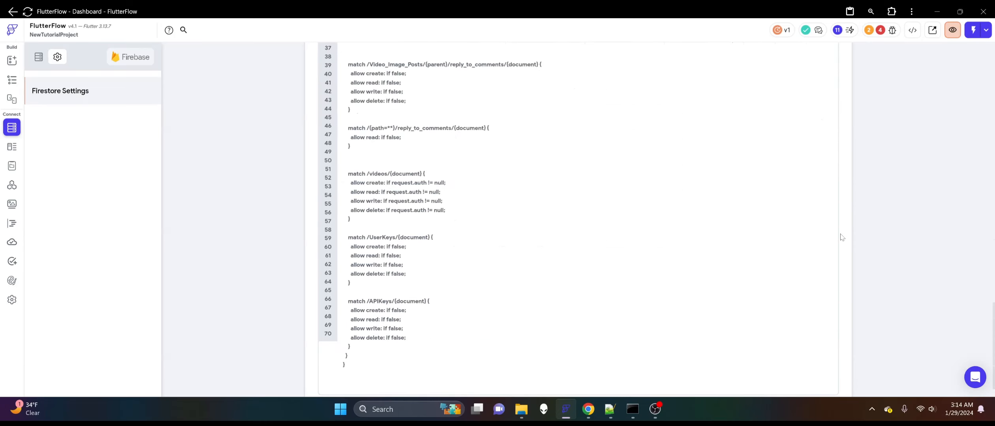
Step: Turn off the shield-marked option for the APIKeys collection in the Firestore rules
scroll(764, 293, up, 10)
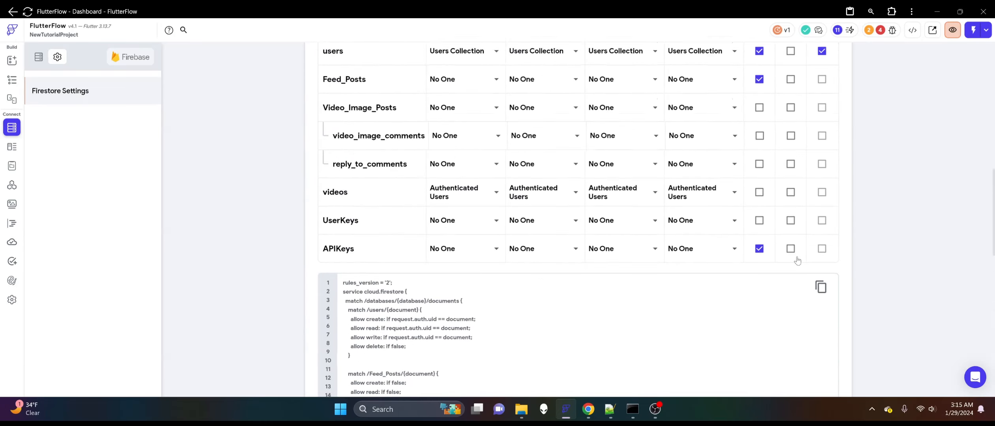
click(759, 280)
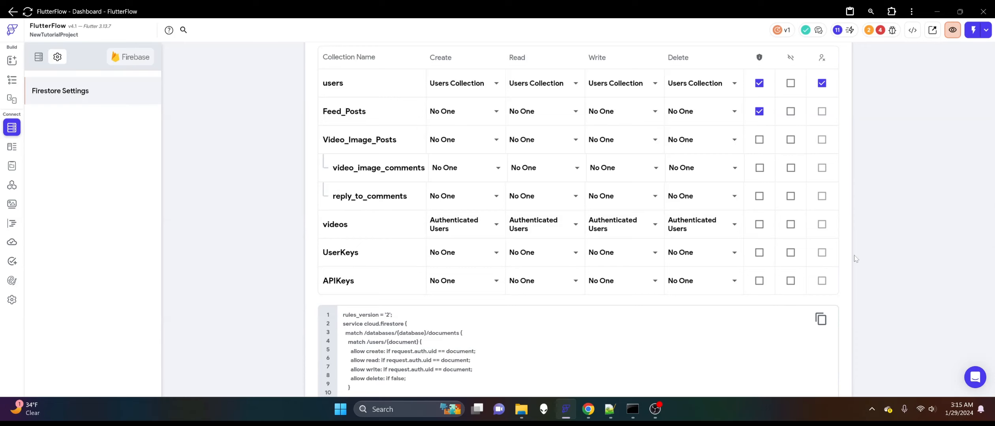
scroll(809, 256, up, 5)
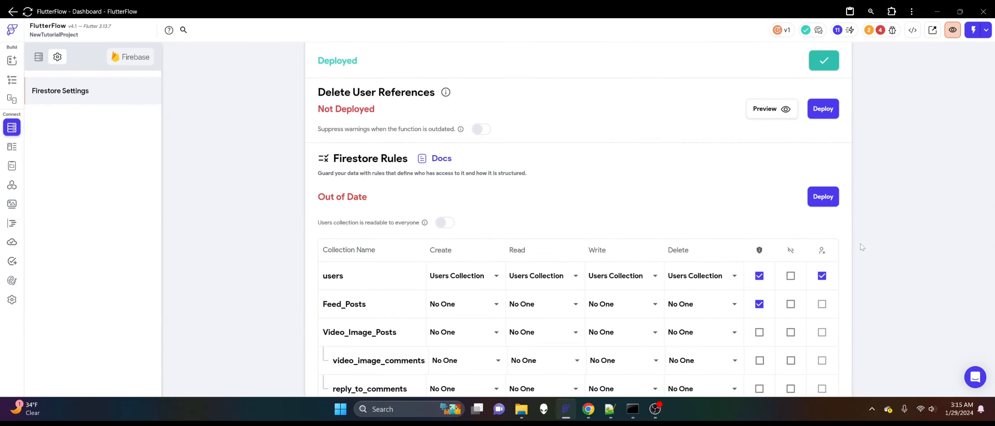
Step: Turn on the shield-marked option for both the UserKeys and APIKeys collections in the Firestore rules
scroll(860, 245, down, 5)
click(759, 221)
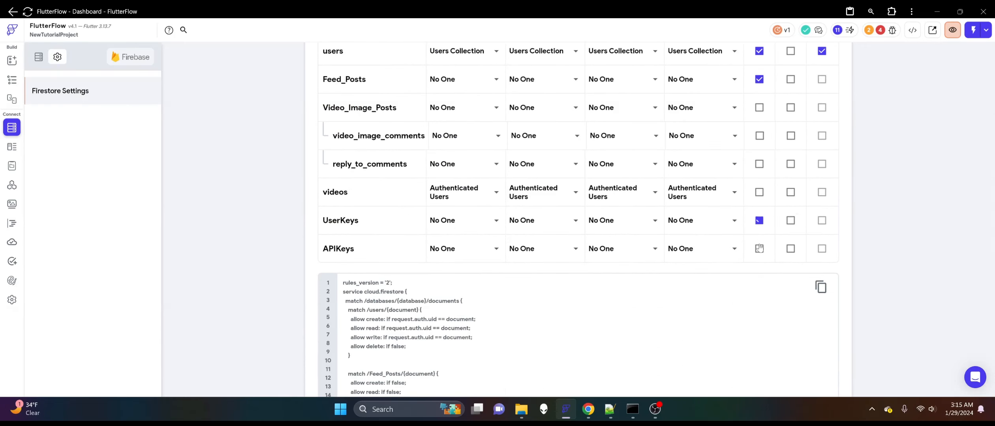
click(759, 249)
Step: Deploy the updated Firestore rules to Firebase and check the deployed permissions table
scroll(903, 205, up, 5)
click(818, 196)
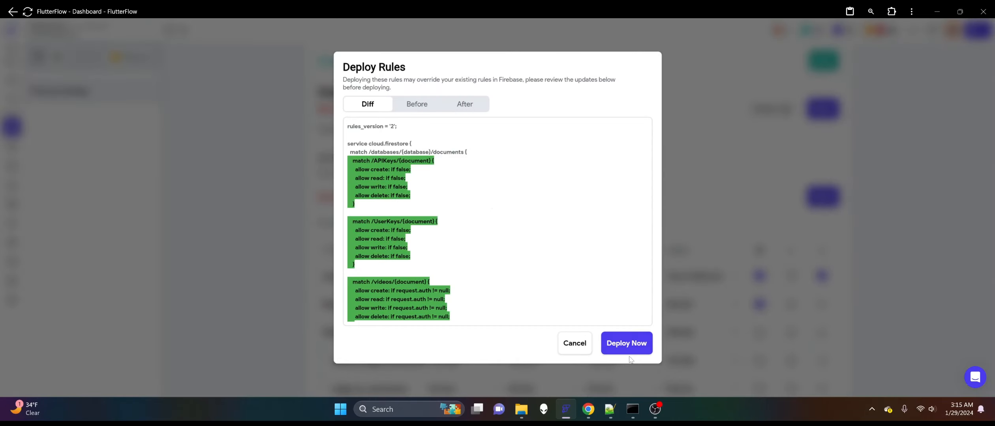
click(628, 343)
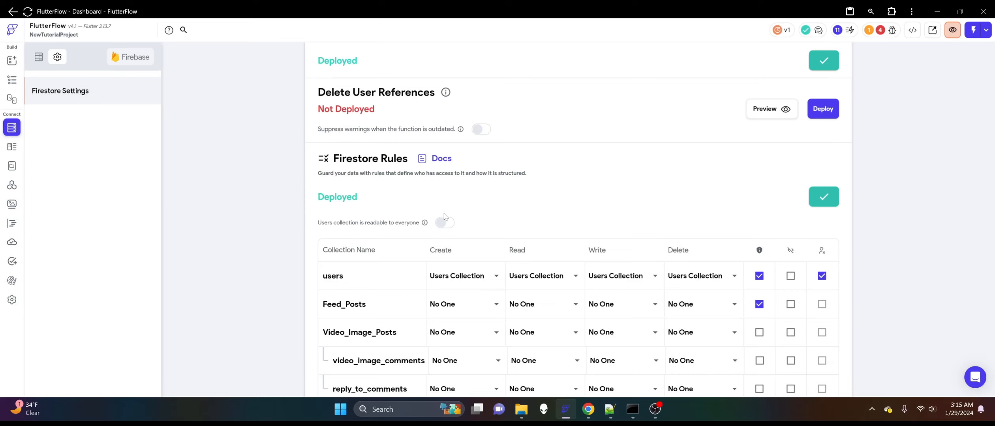
scroll(353, 233, down, 10)
scroll(317, 204, up, 10)
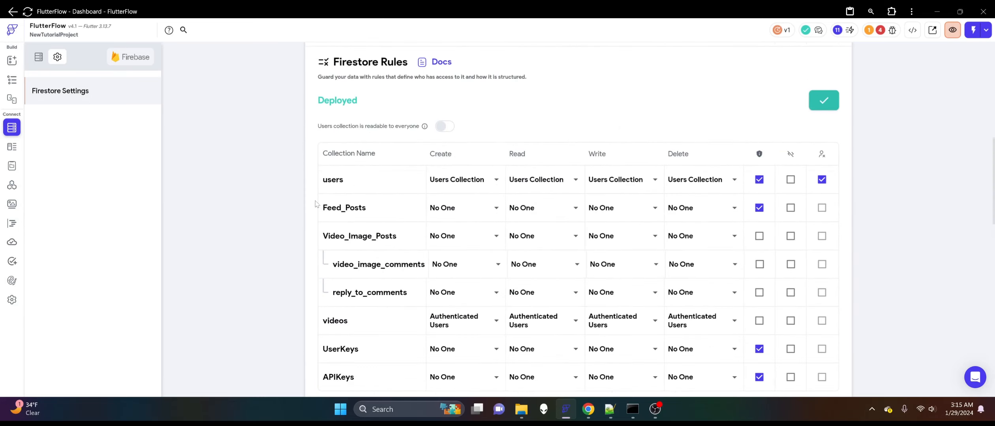
Step: Return to the Firestore collections and review the schema fields of UserKeys and APIKeys
click(39, 57)
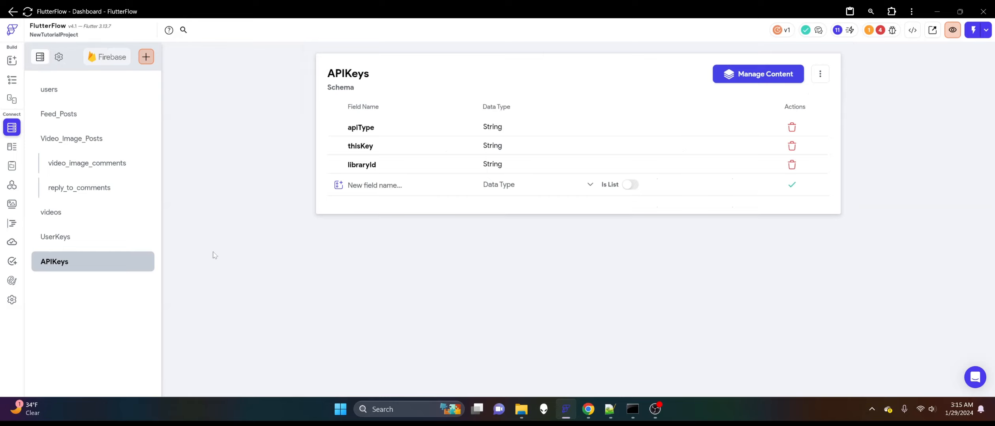
click(66, 245)
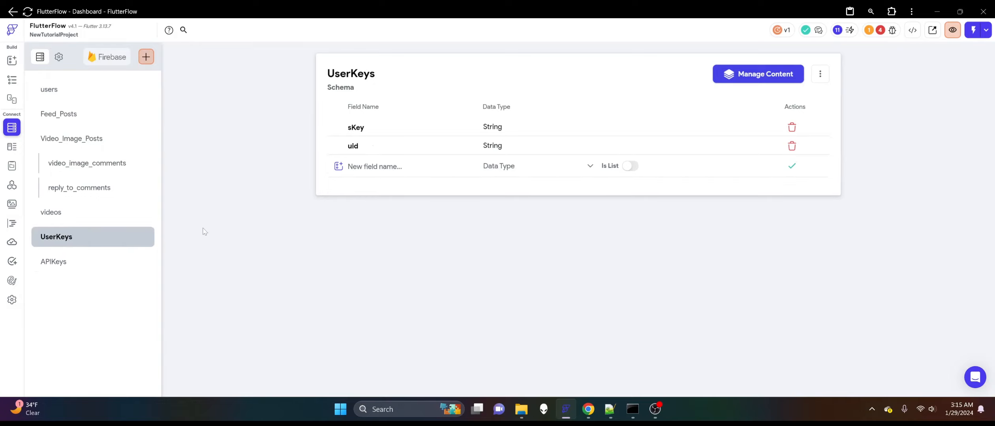
click(46, 268)
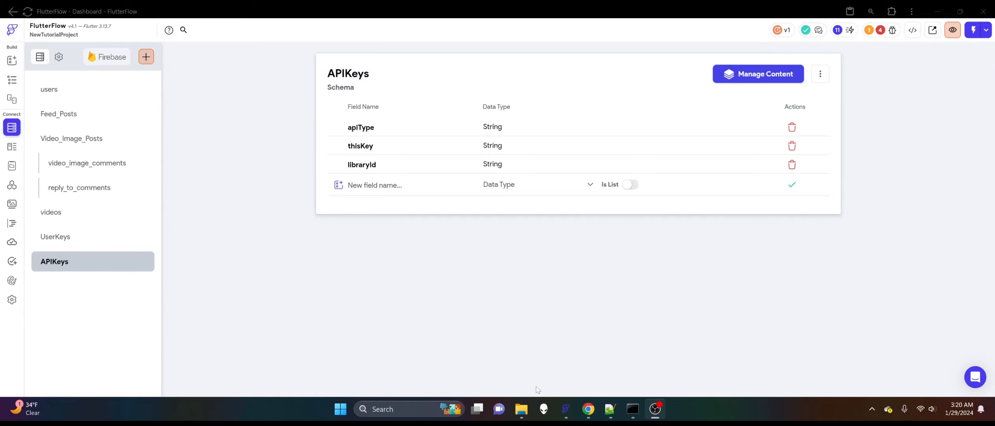
Step: Switch to Chrome and open the Firestore Database data view of NewTutorialApp in the Firebase console
mouse_move(588, 410)
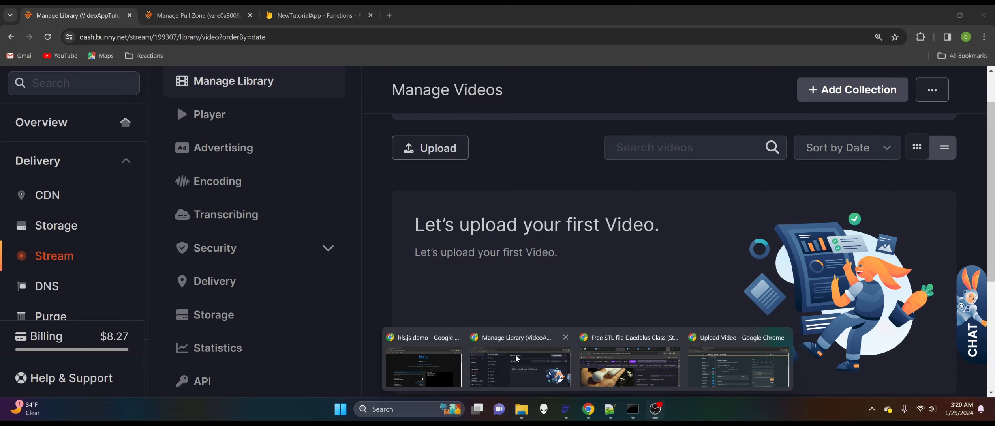
click(514, 367)
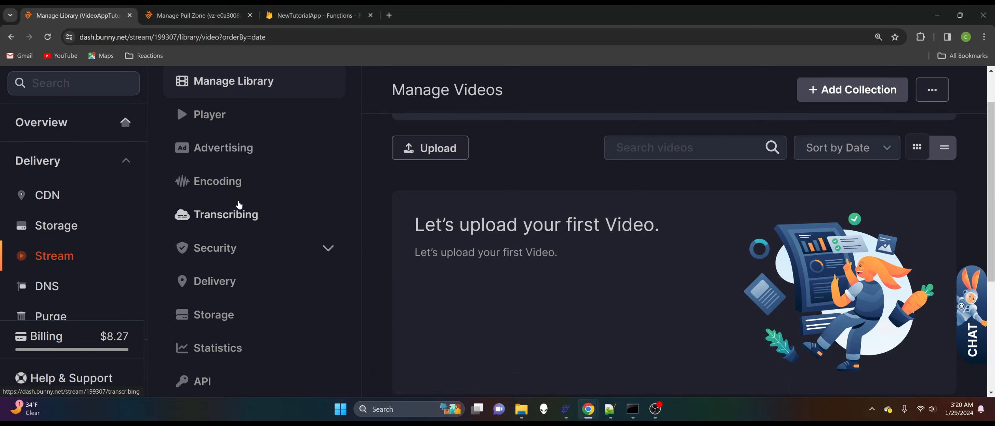
click(314, 16)
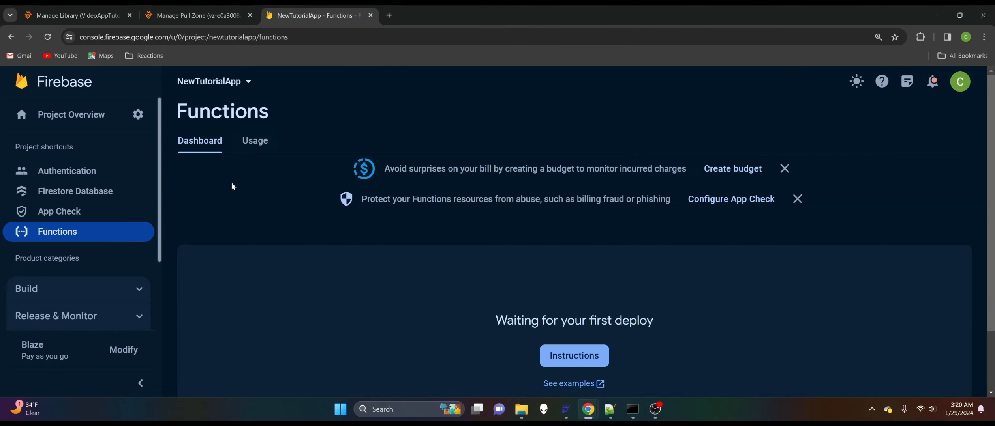
click(74, 194)
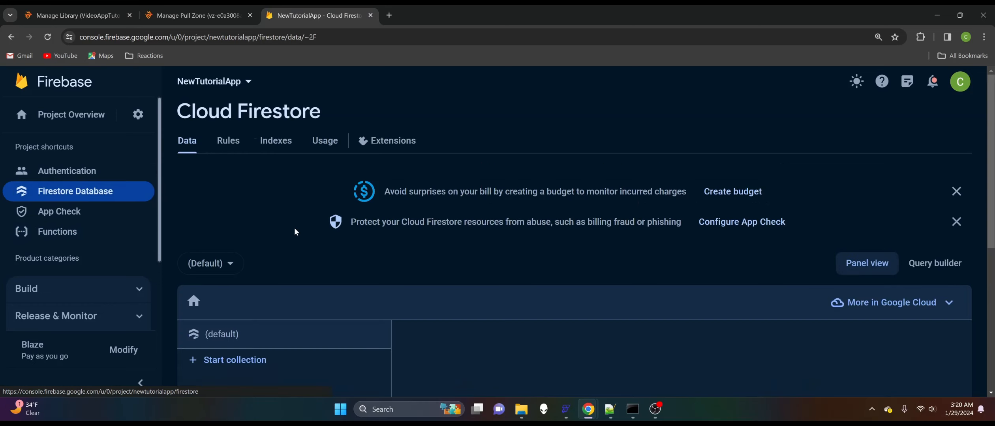
scroll(327, 222, down, 3)
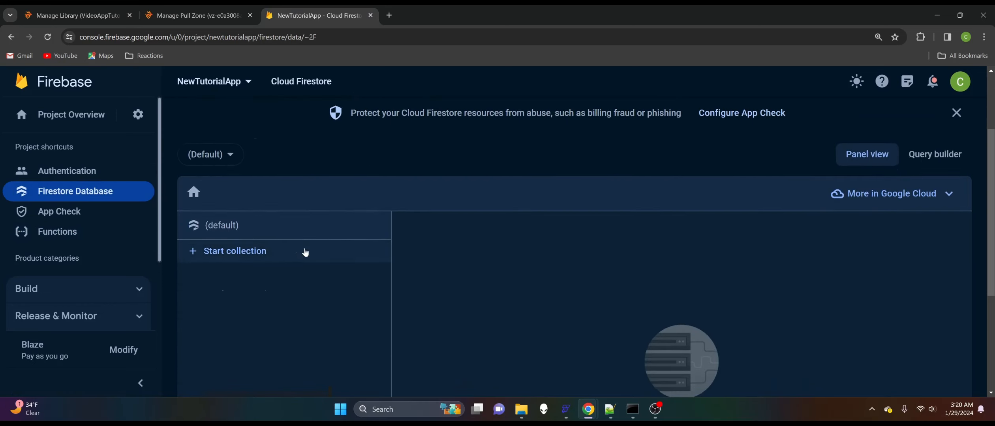
Step: Start a Firestore collection with the ID APIKeys and give its first document an automatically generated ID
click(284, 208)
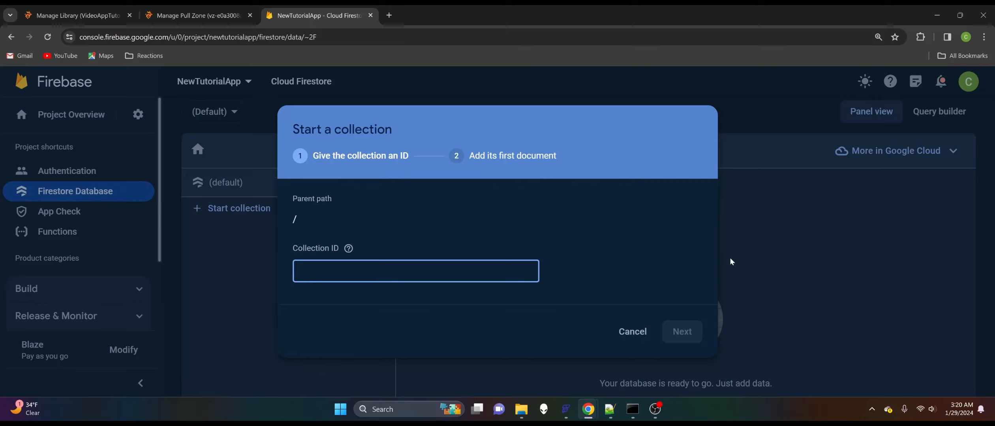
text(APIKeys)
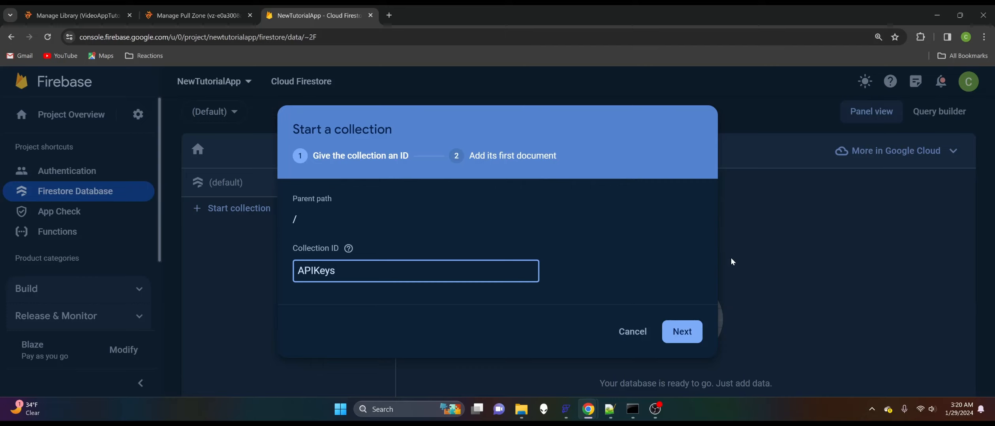
click(696, 326)
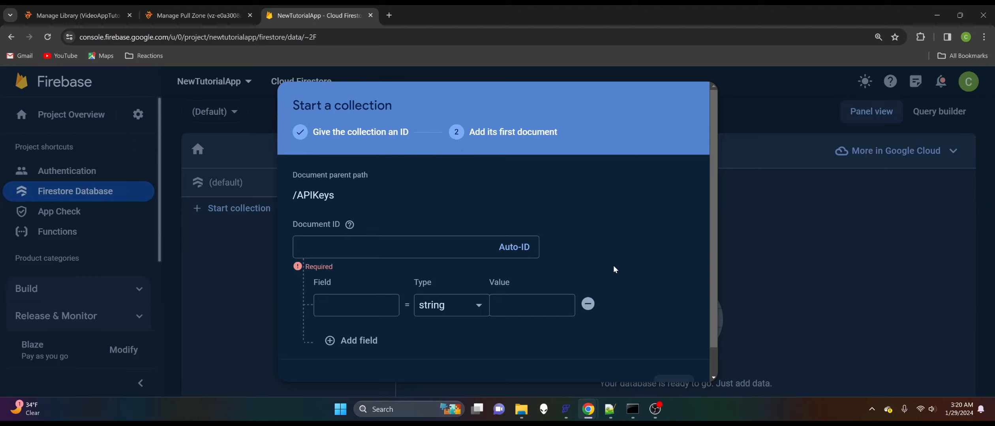
click(514, 248)
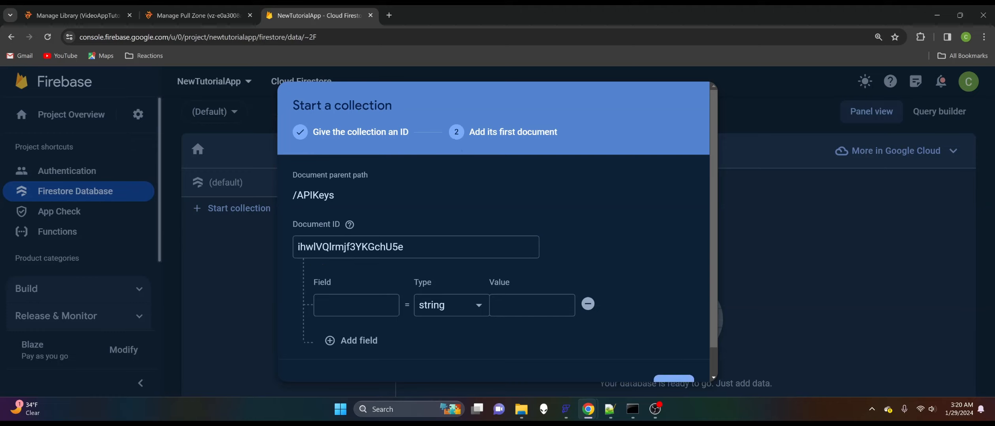
Step: Add a string field apiType with the value videoUpload to the first APIKeys document
click(364, 305)
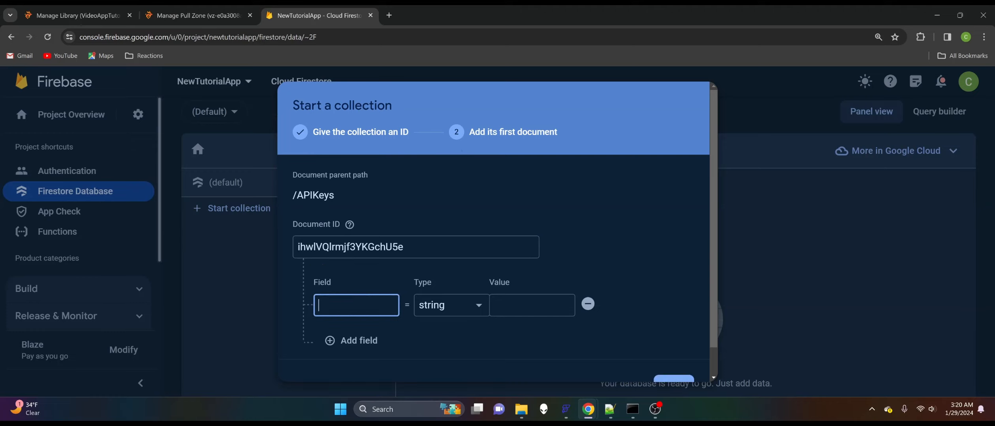
text(apiType)
key(Tab)
key(Tab)
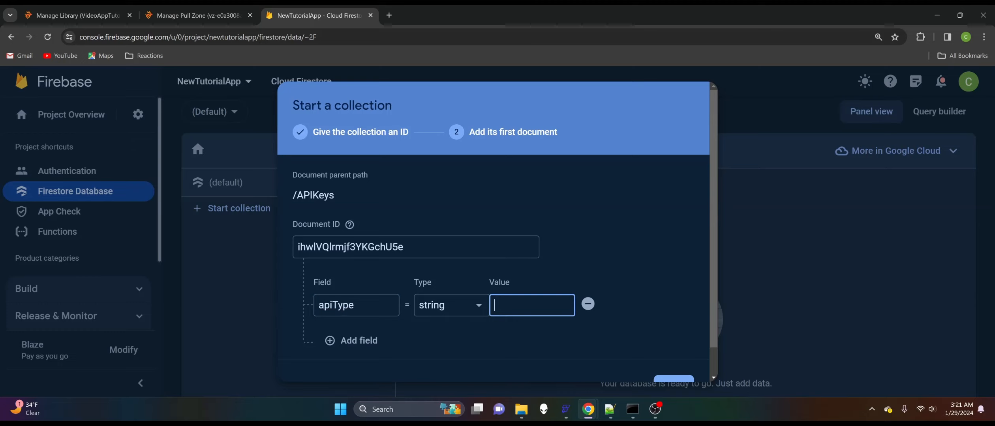
text(videoUpload)
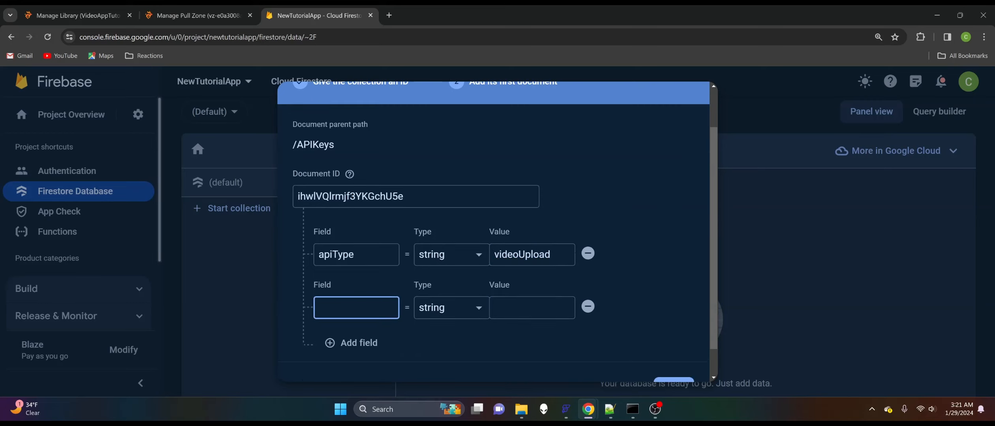
Step: Name the second string field thisKey, then copy the API key from the VideoAppTutorial library's API page in bunny.net
text(thisKey)
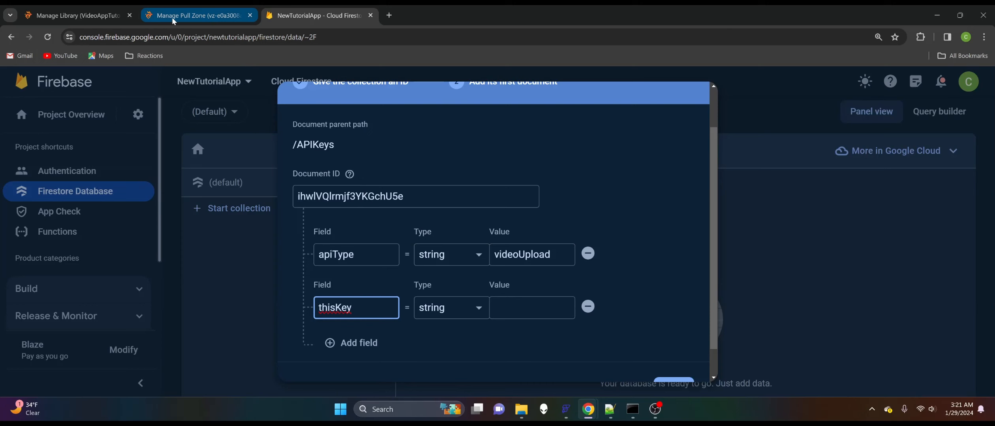
click(105, 20)
scroll(283, 235, down, 5)
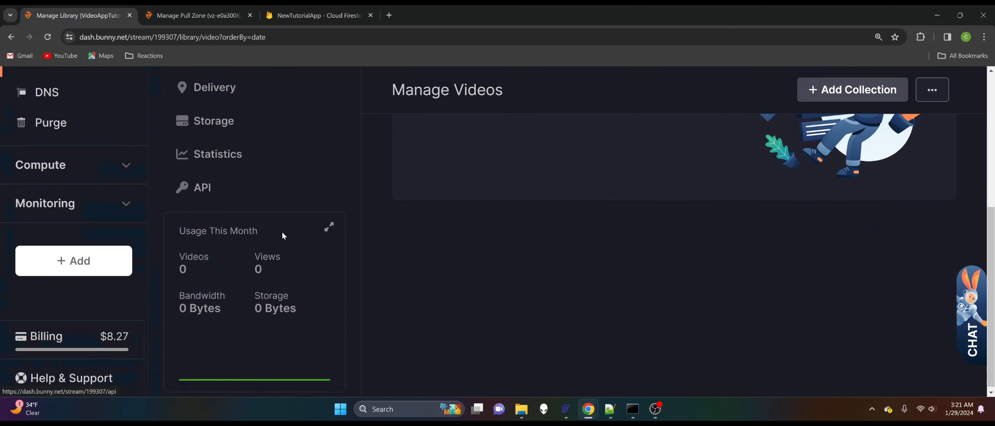
middle_click(211, 189)
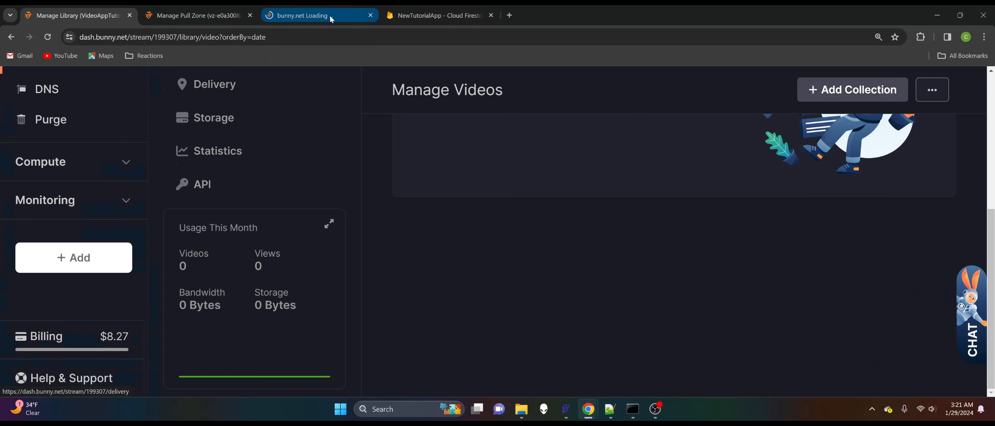
click(331, 17)
click(250, 16)
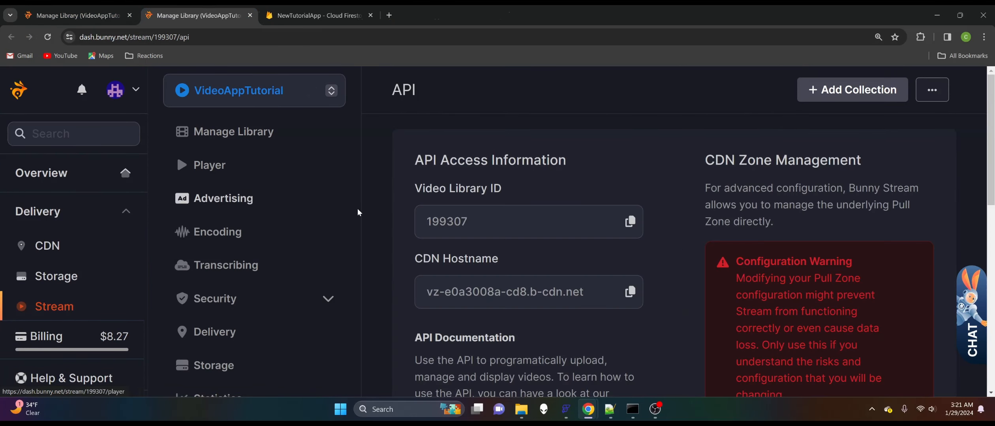
scroll(562, 238, down, 3)
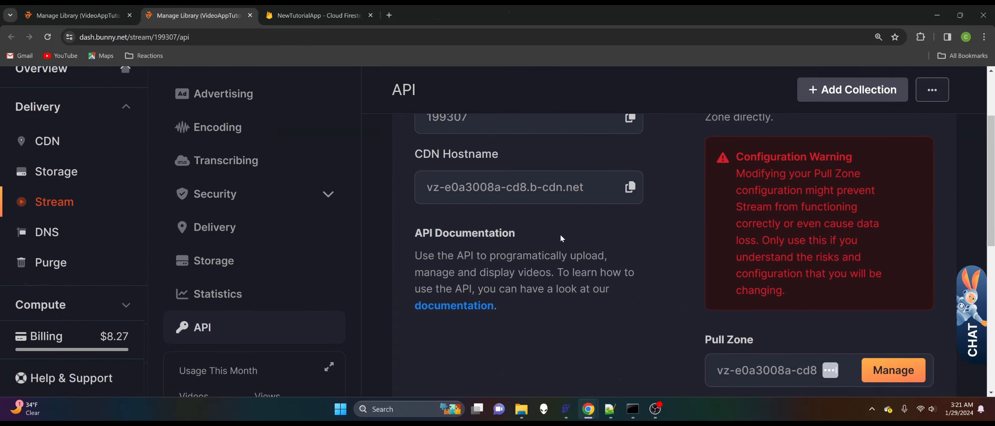
scroll(564, 239, down, 4)
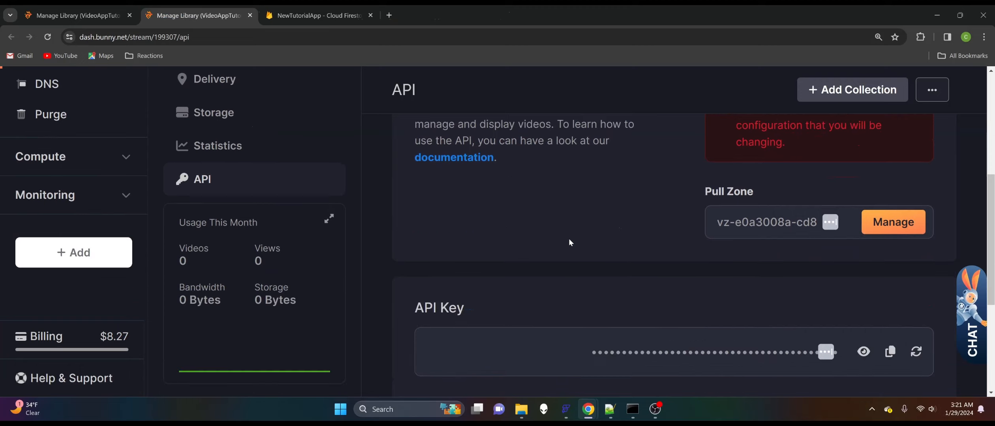
click(894, 353)
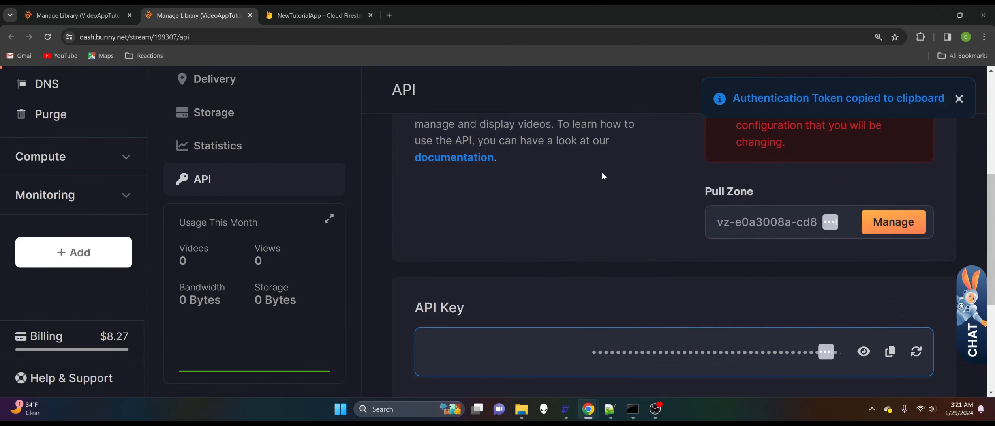
Step: Back in the Firebase console, paste the copied API key as the value of the thisKey field
click(322, 18)
click(504, 312)
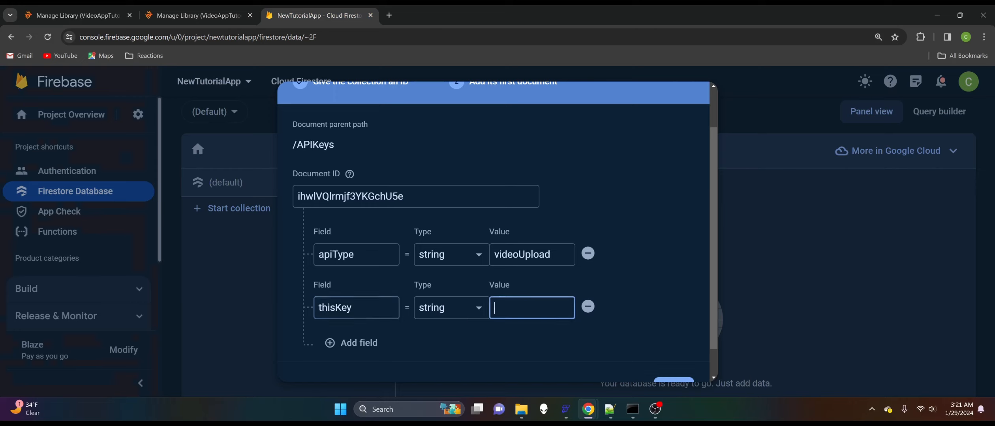
right_click(504, 312)
click(529, 172)
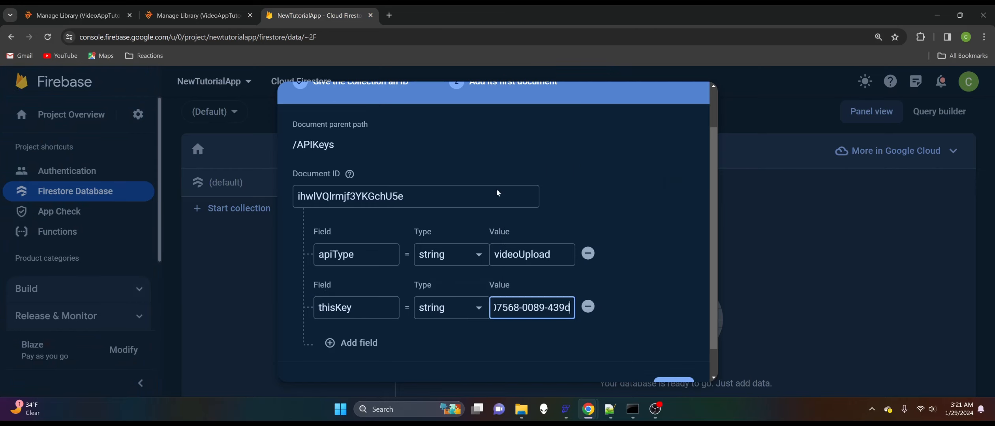
Step: Add a third string field named libraryId and copy the Video Library ID from the bunny.net API page
click(370, 343)
scroll(414, 287, down, 3)
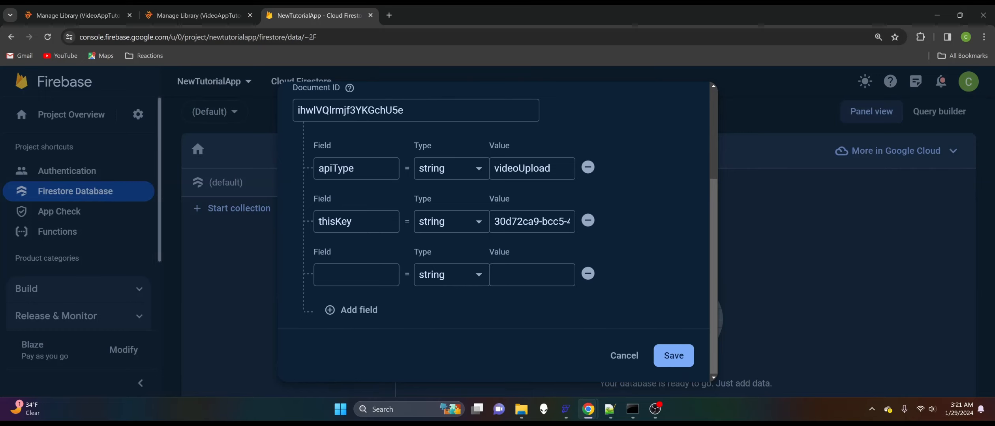
click(352, 275)
text(libraryId)
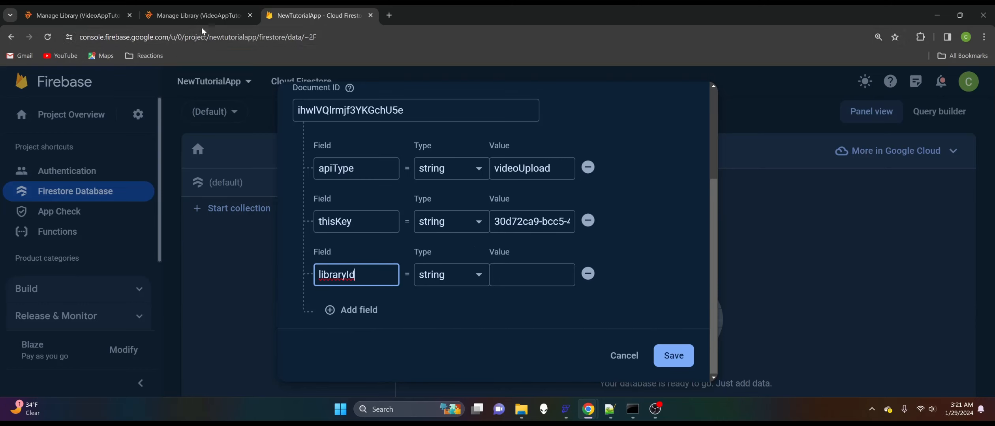
click(187, 19)
scroll(488, 237, up, 5)
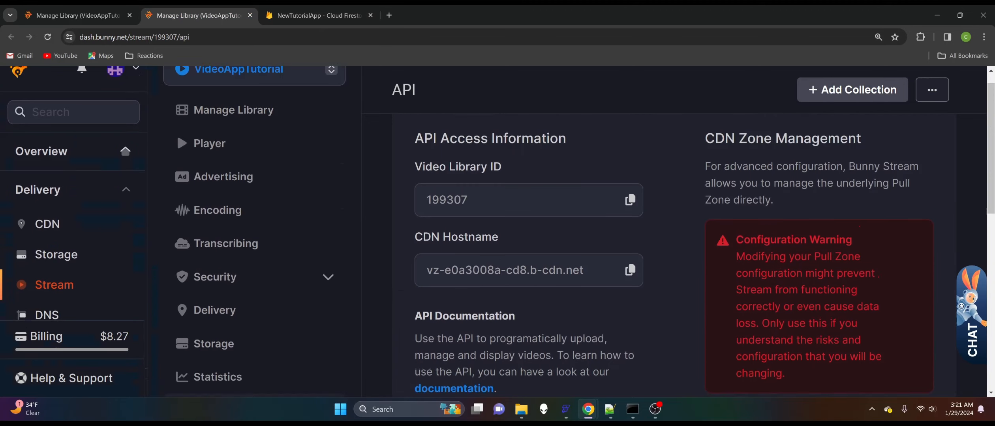
click(631, 224)
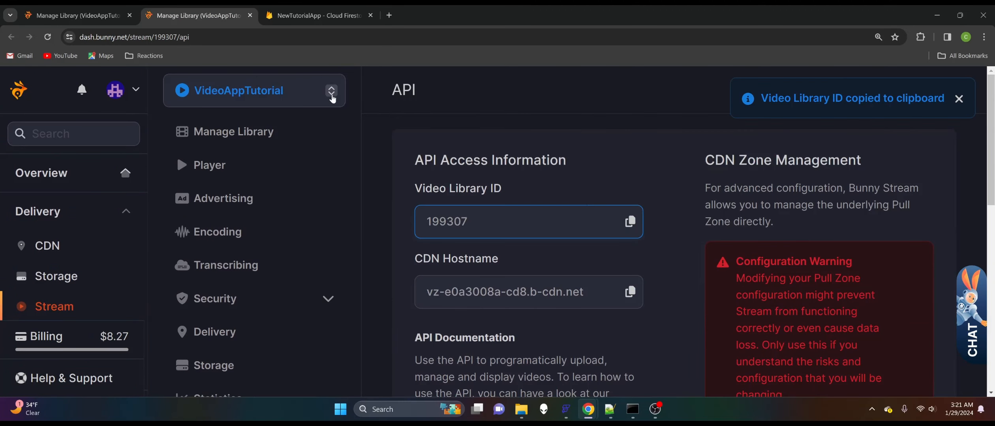
Step: Paste the copied Video Library ID as the libraryId value in the Firebase console and save the APIKeys document
click(333, 17)
click(513, 275)
right_click(513, 275)
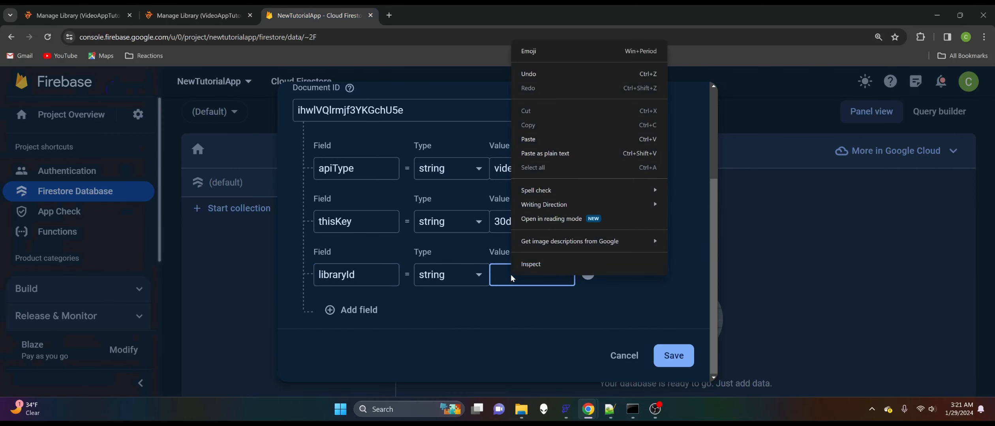
click(553, 141)
click(673, 356)
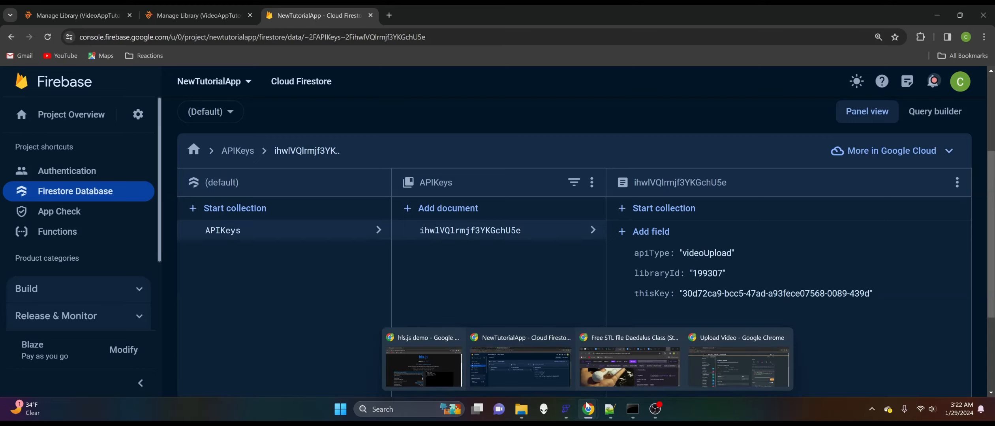
Step: Compare the APIKeys schema fields in FlutterFlow with the document saved in the Firebase console
click(566, 409)
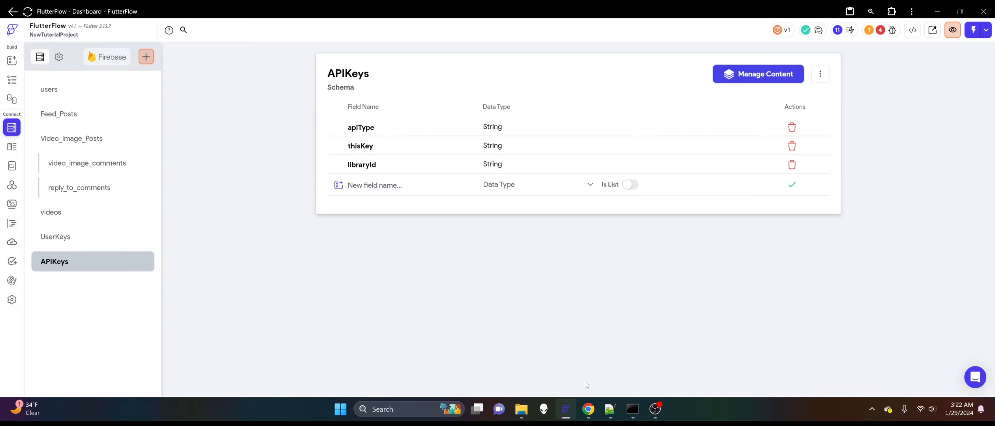
mouse_move(588, 409)
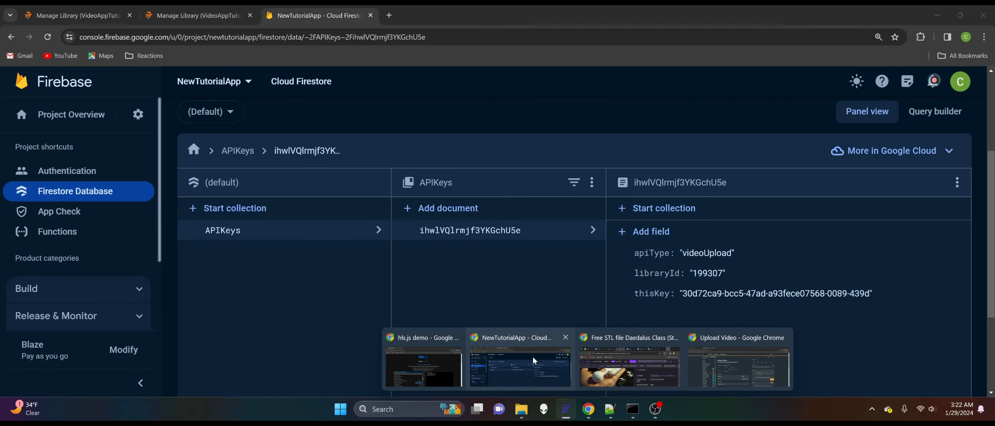
click(532, 357)
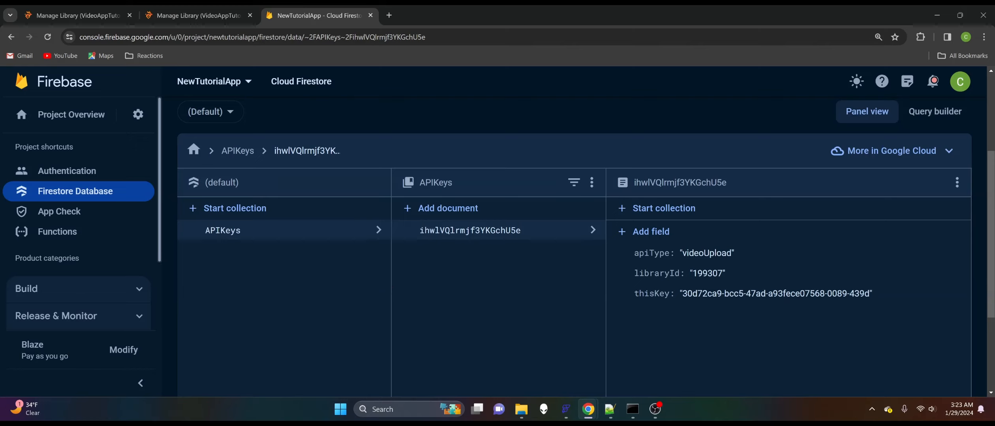
Step: Open Functions in the Firebase project, start its setup and review the firebase-tools install and deploy commands
click(84, 233)
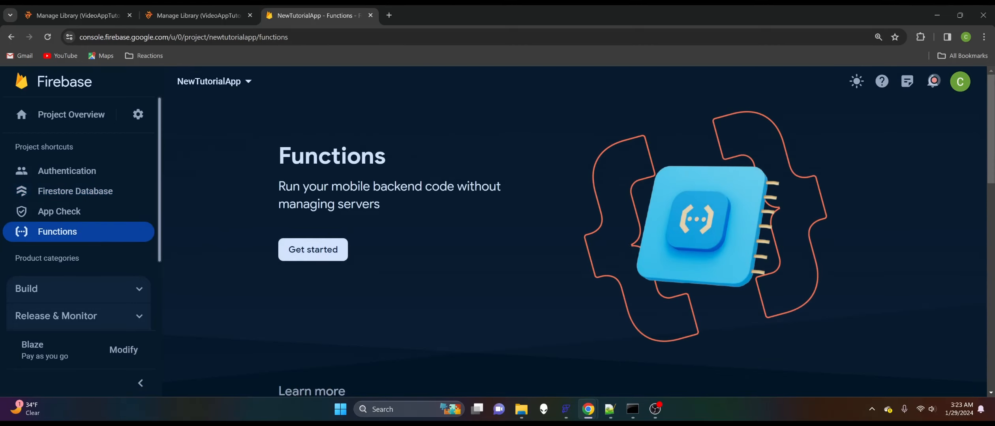
click(285, 248)
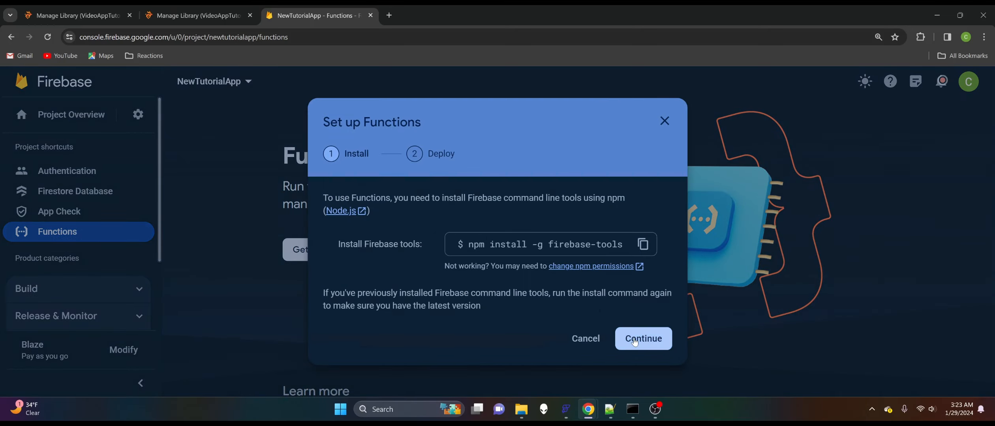
click(644, 335)
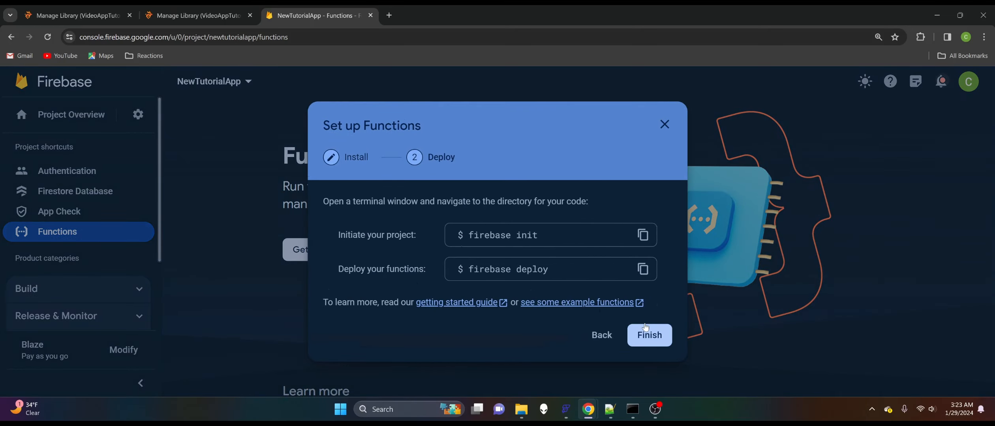
click(599, 336)
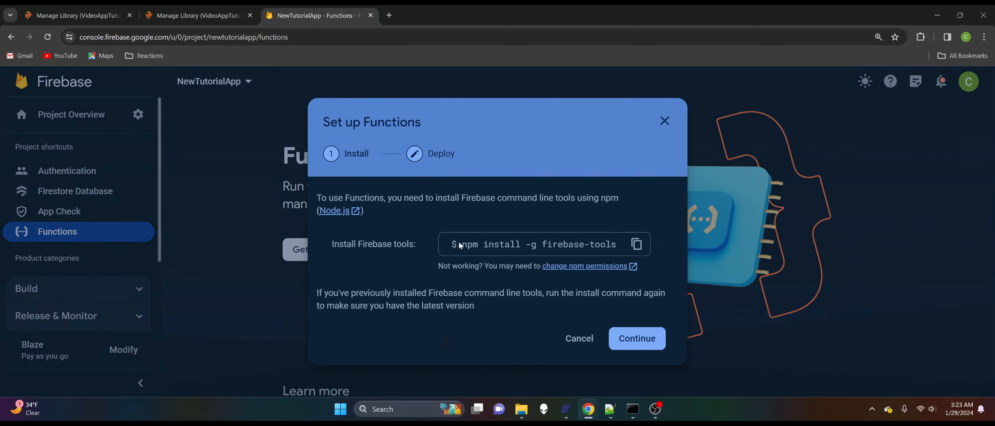
click(525, 248)
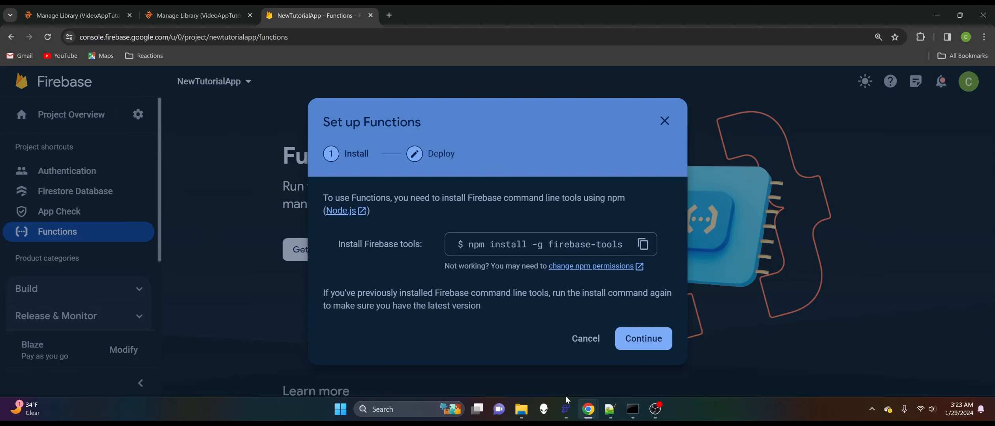
Step: Switch to FlutterFlow to look at its Cloud Functions page, and return to the Firebase Functions setup
click(566, 409)
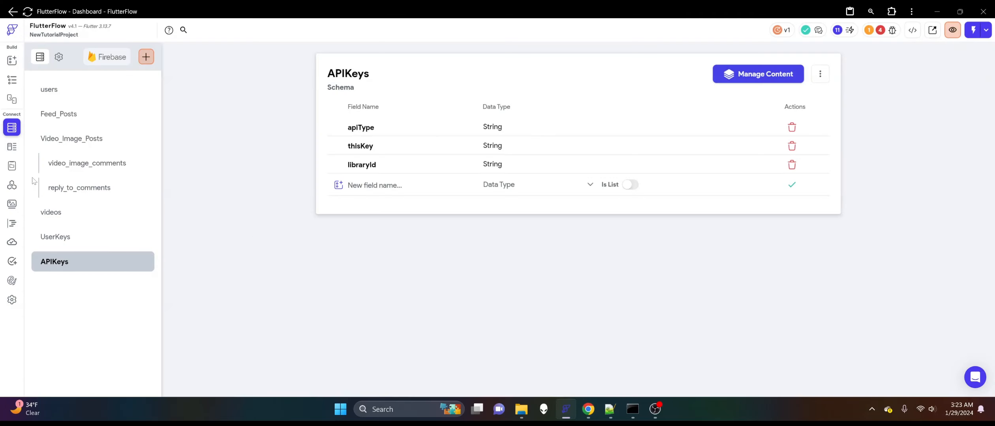
click(12, 223)
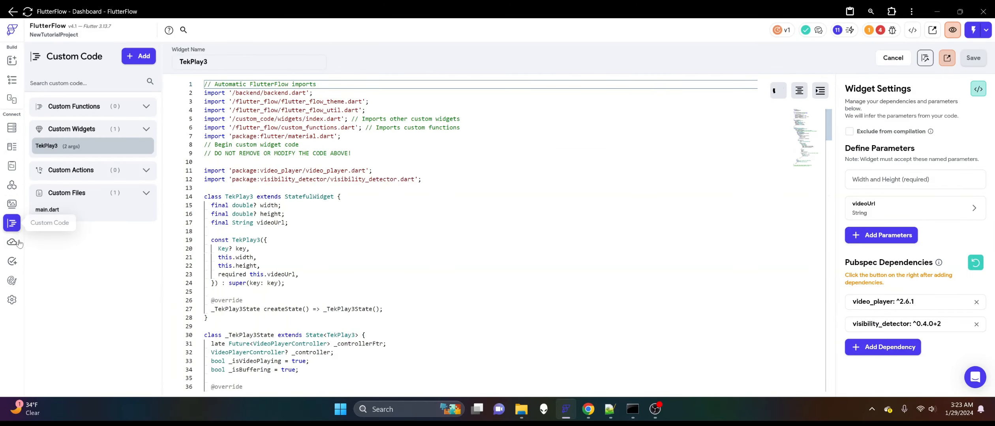
click(18, 243)
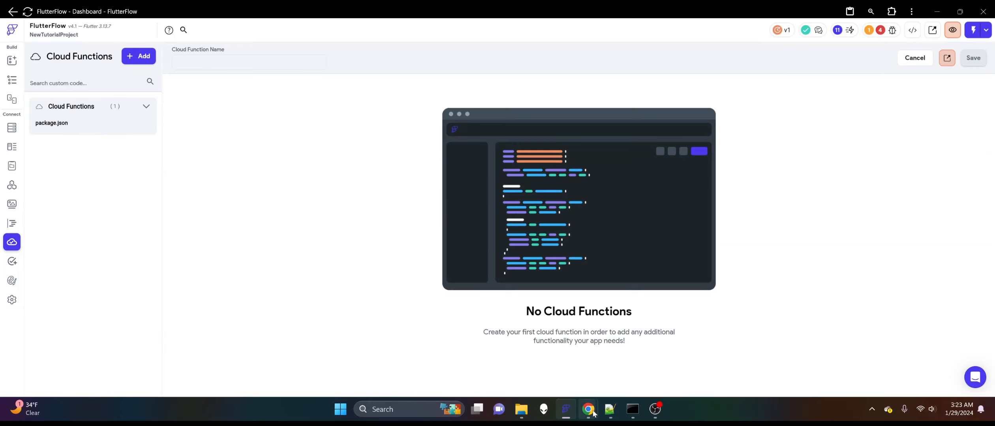
mouse_move(593, 411)
mouse_move(442, 361)
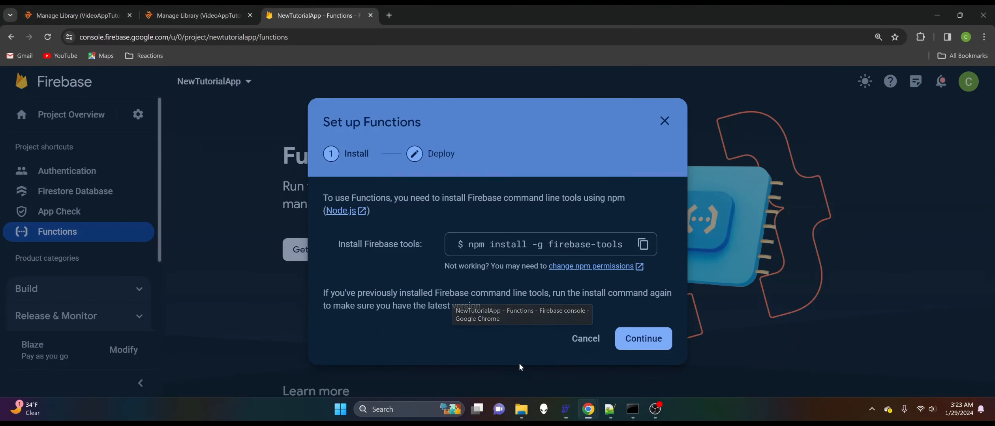
click(518, 363)
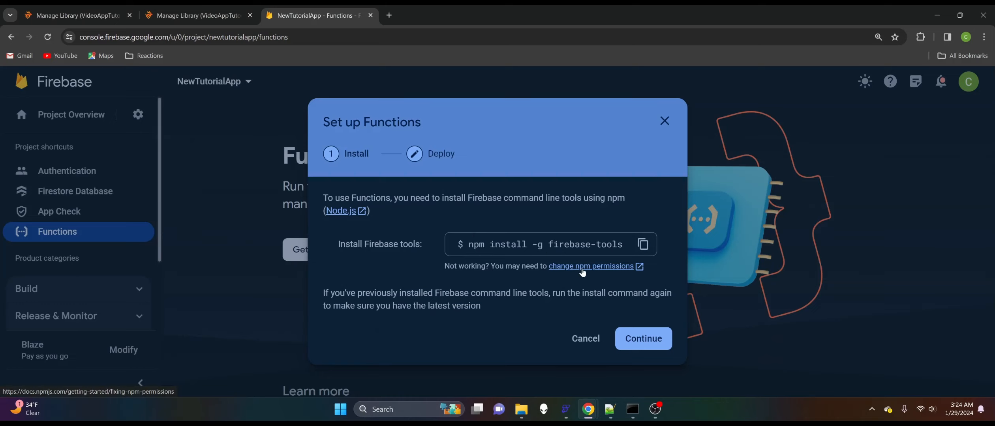
Step: Finish the Functions setup wizard in the Firebase console
click(633, 341)
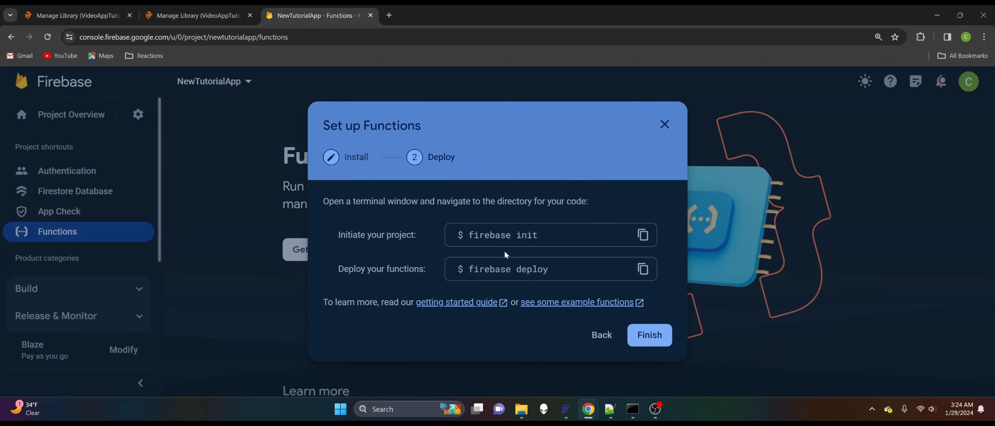
click(639, 335)
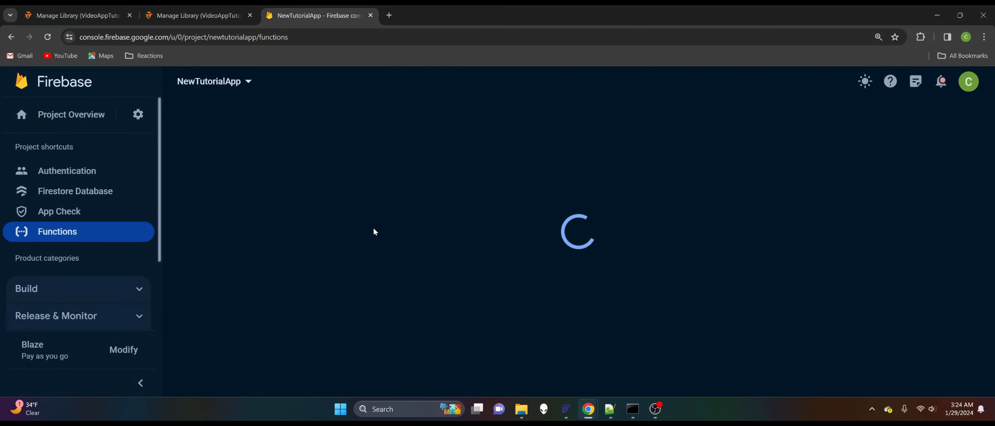
scroll(456, 281, down, 1)
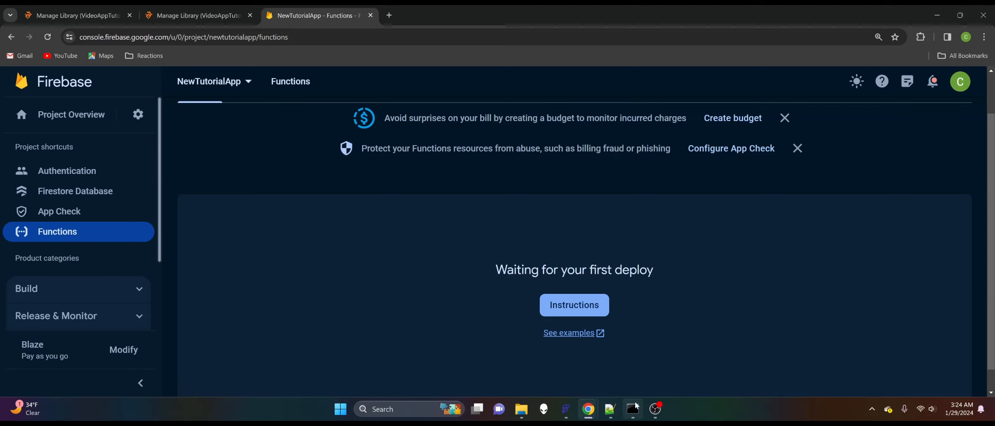
Step: Bring up the Command Prompt and copy the BunnyTutorial folder's address as text from File Explorer
mouse_move(634, 412)
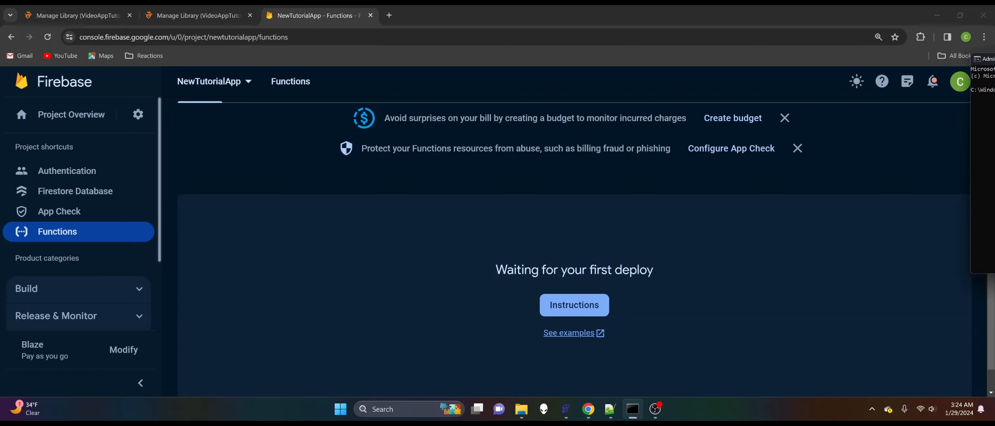
drag(534, 87, 469, 106)
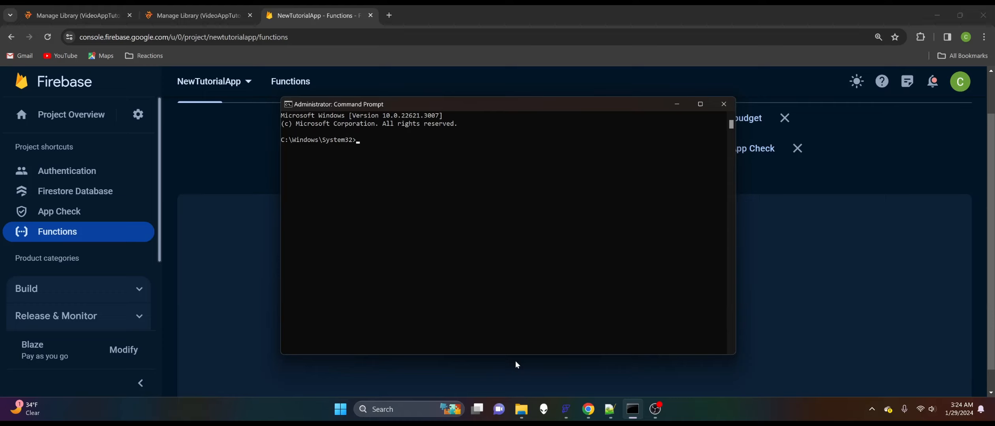
click(521, 410)
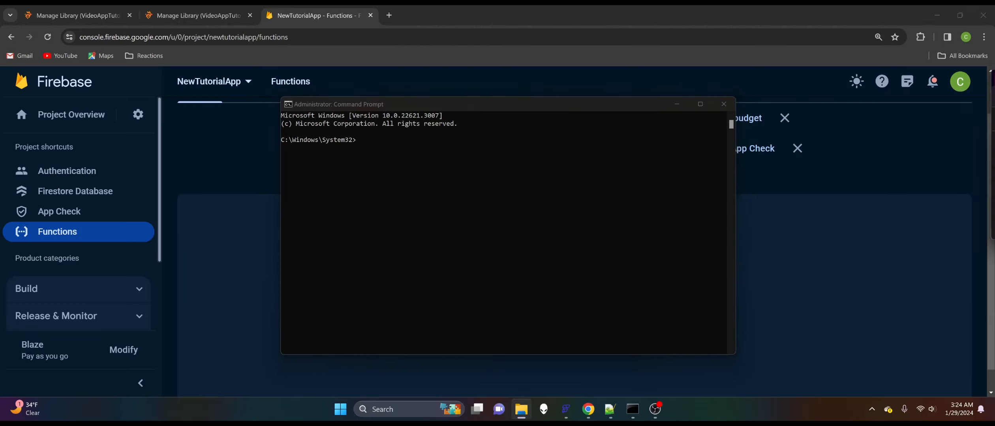
drag(428, 82, 462, 106)
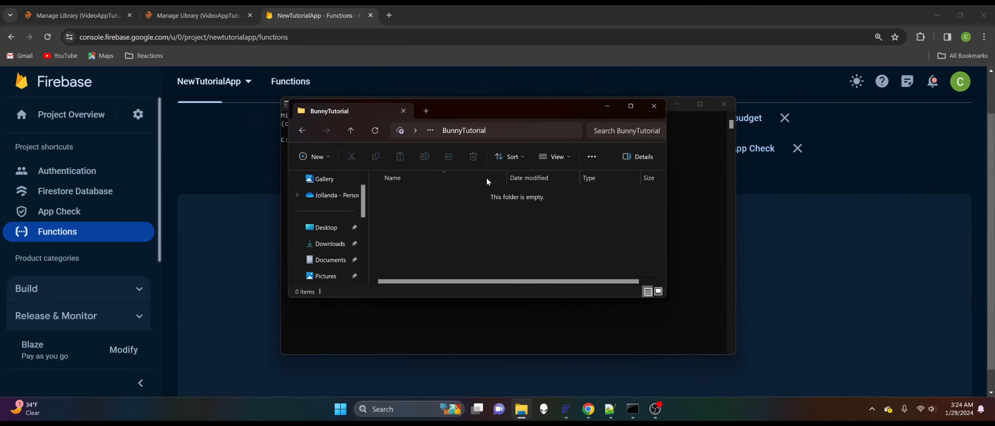
right_click(473, 131)
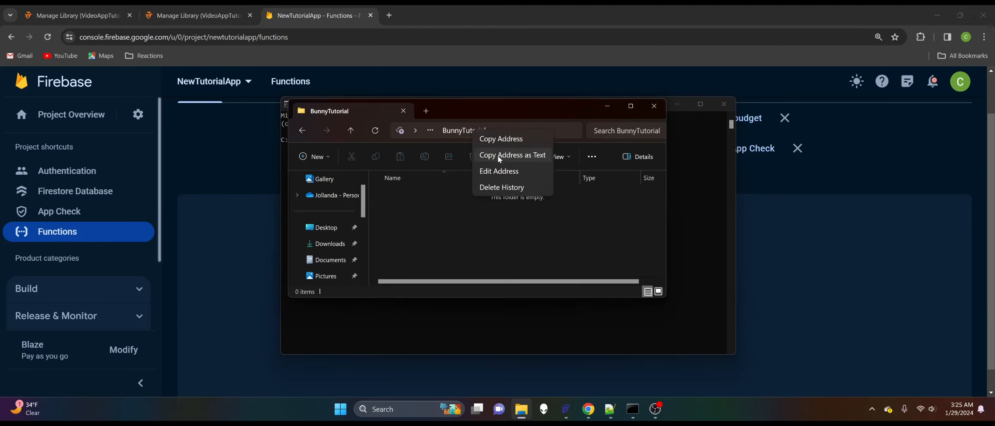
click(499, 156)
Step: In the Command Prompt, change the directory with cd to the copied Firebase_Functions\BunnyTutorial path
click(689, 190)
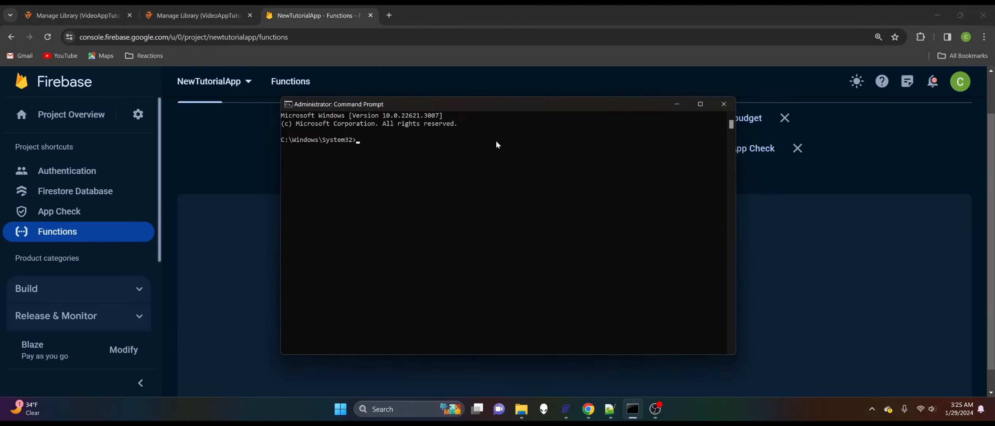
text(cd)
key(ctrl+v)
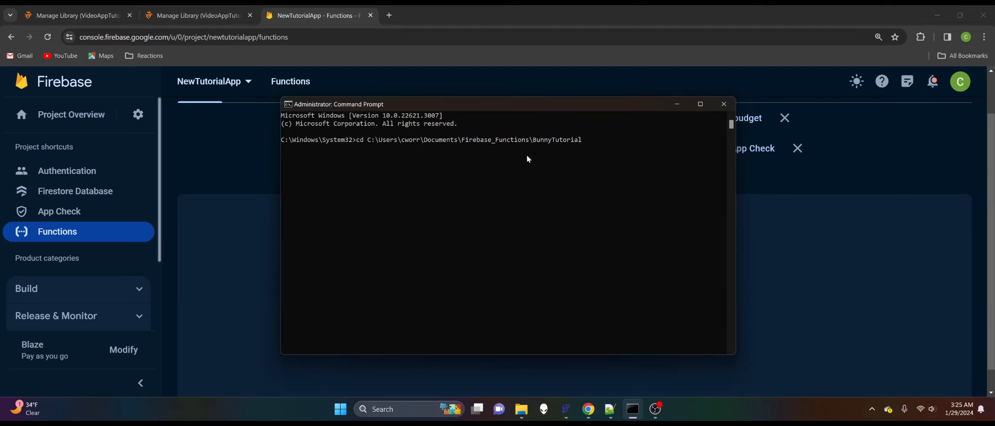
key(Return)
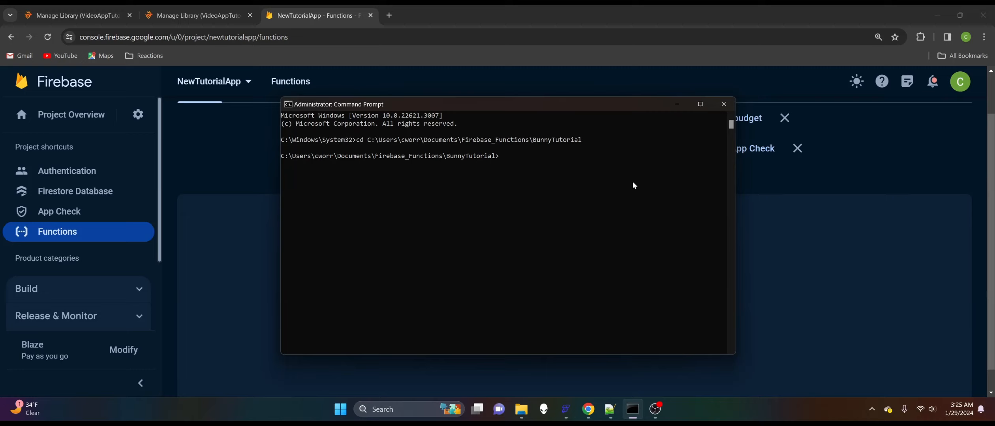
Step: Run firebase init in the BunnyTutorial folder, agree to proceed and select only the Functions feature
text(firebase init)
key(Return)
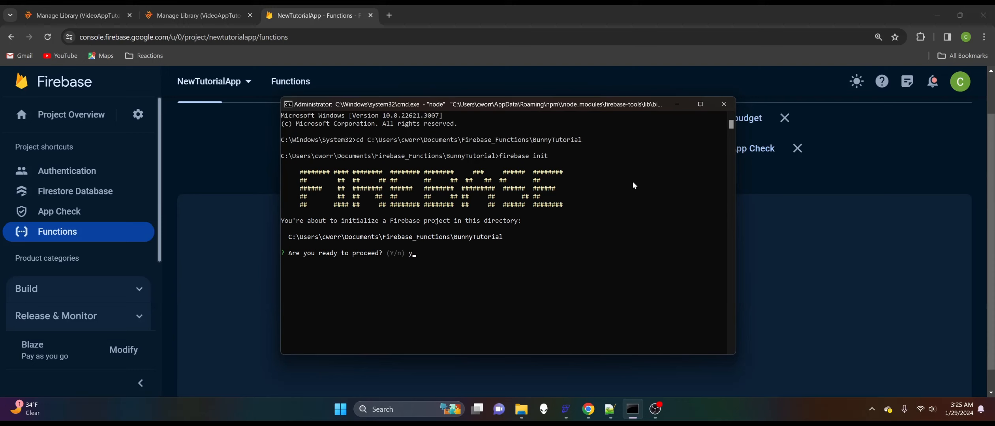
key(Return)
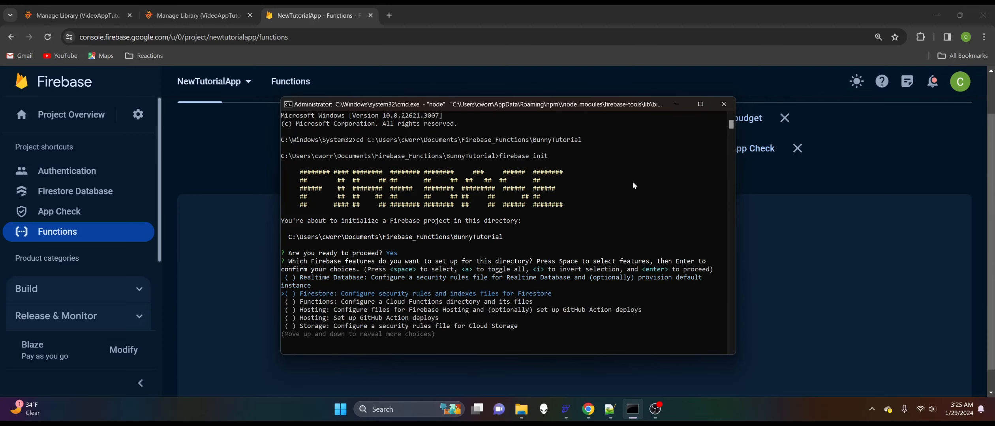
key(Down)
key(Down)
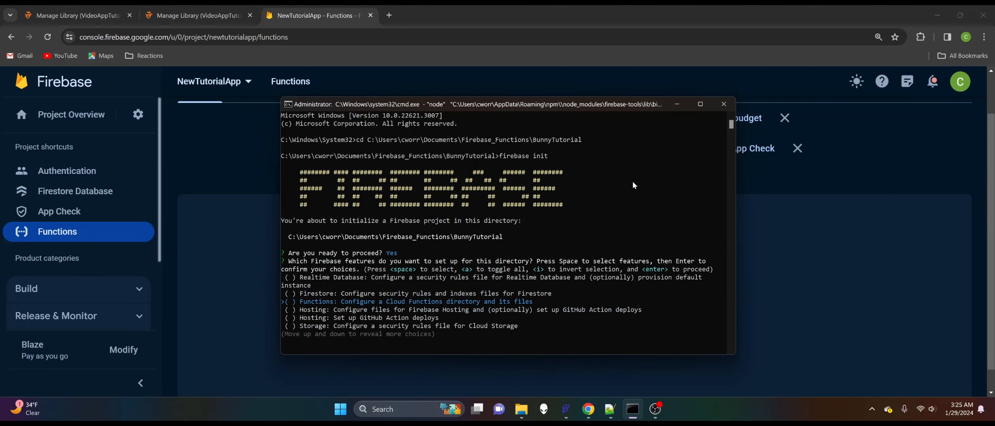
key(Return)
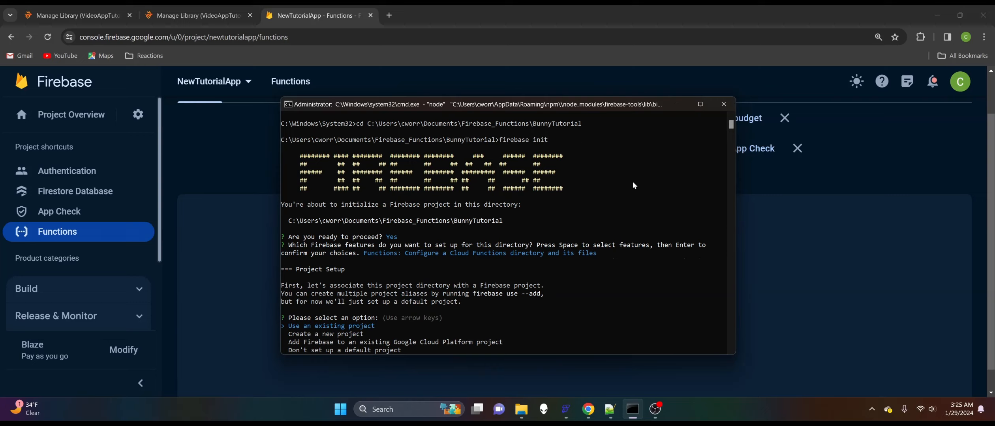
Step: Choose to use an existing project and set newtutorialapp (NewTutorialApp) as the directory's default Firebase project
key(Return)
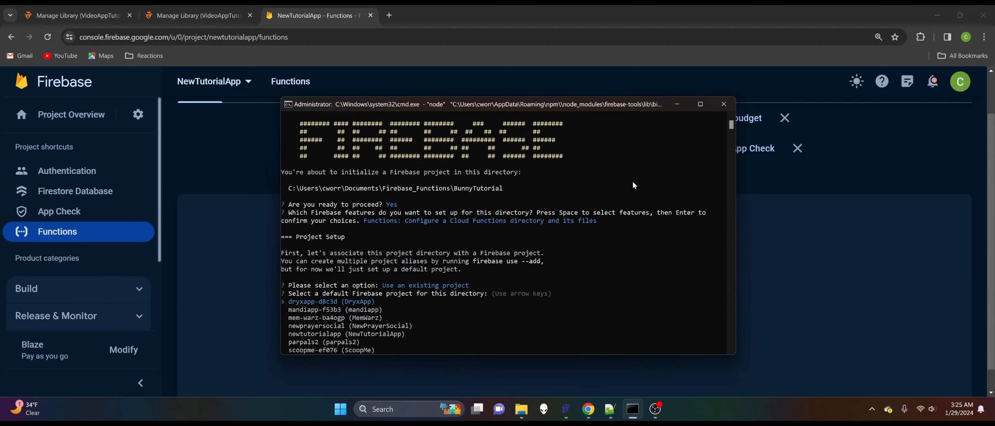
key(Down)
key(Down)
key(Down)
key(Down)
key(Down)
key(Down)
key(Down)
key(Down)
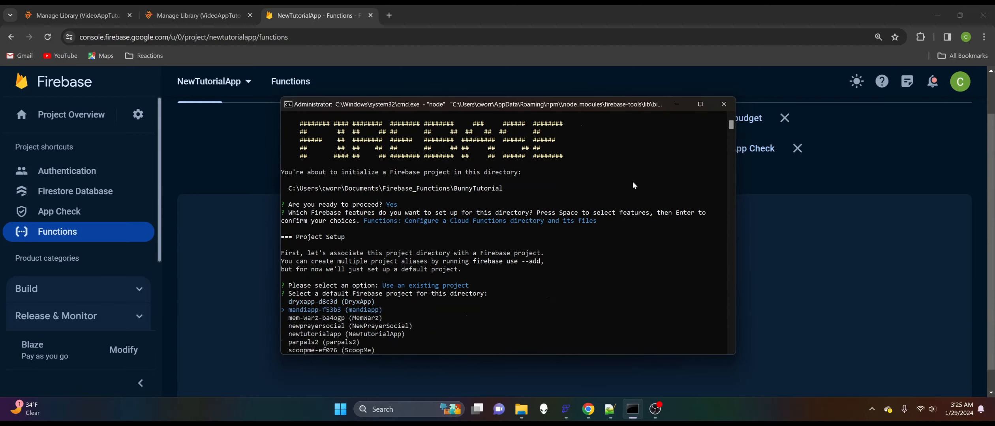
key(Up)
key(Up)
key(Up)
key(Up)
key(Up)
key(Up)
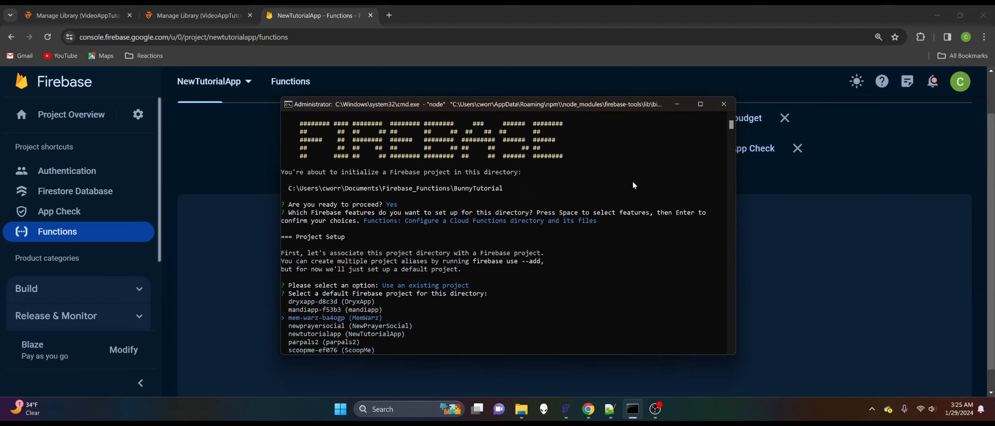
key(Down)
key(Down)
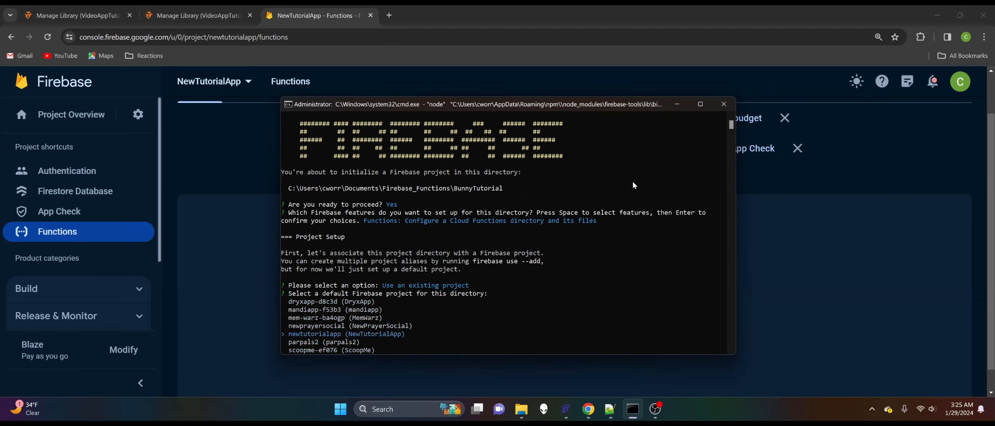
key(Return)
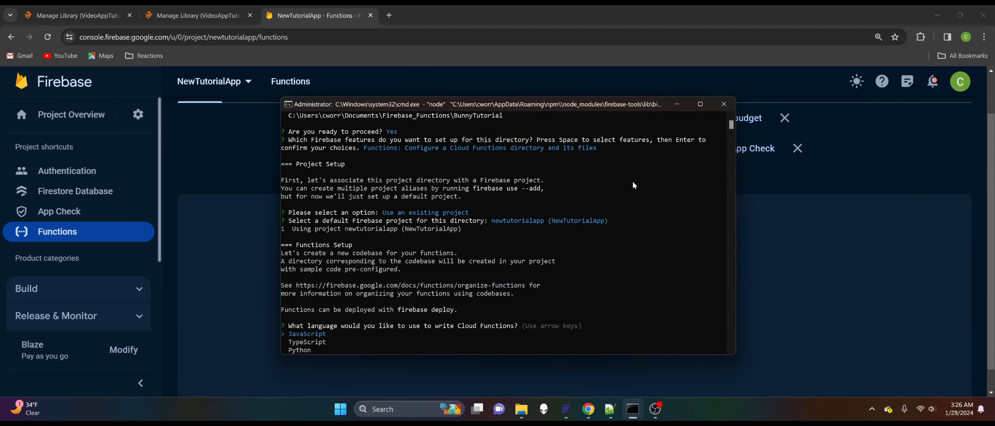
Step: Set up Cloud Functions in JavaScript with ESLint enabled, and have the npm dependencies installed right away
key(Return)
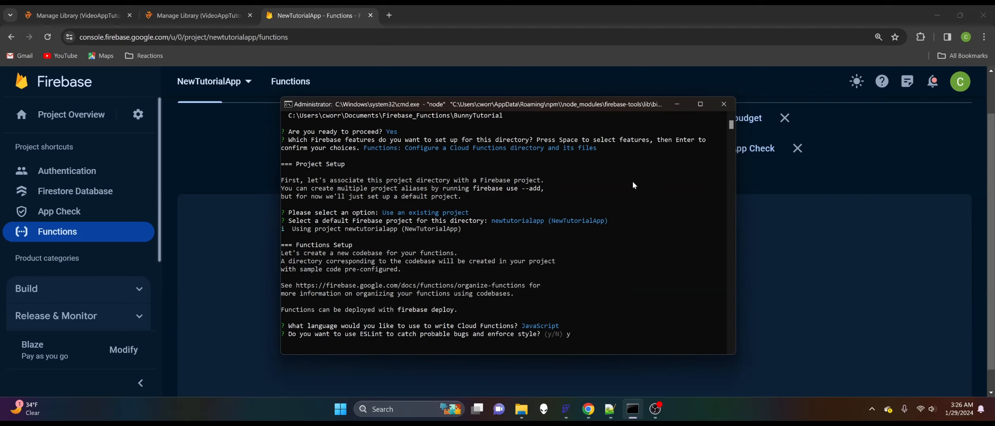
key(Return)
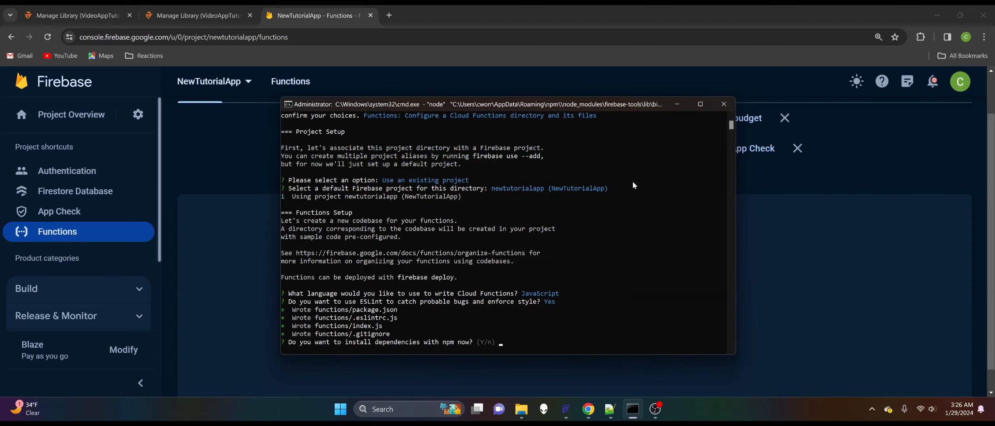
text(y)
key(Return)
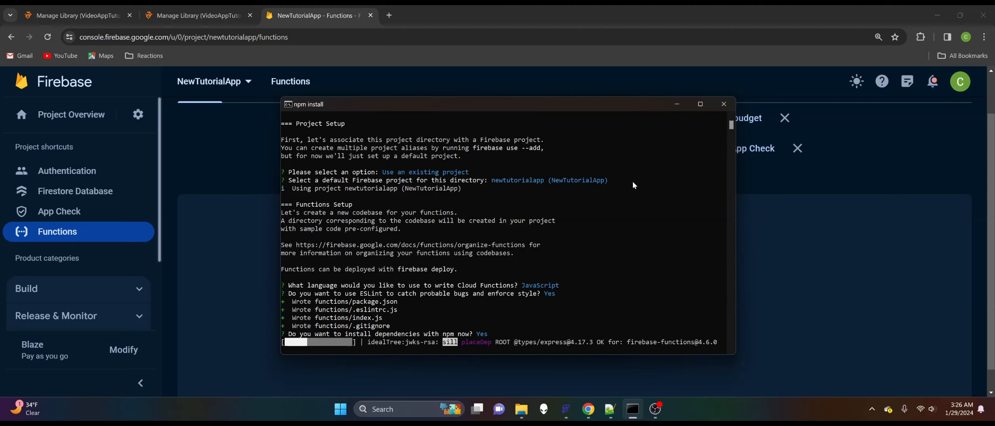
Step: Open BunnyTutorial's functions folder in File Explorer and run cd functions in the Command Prompt
click(521, 412)
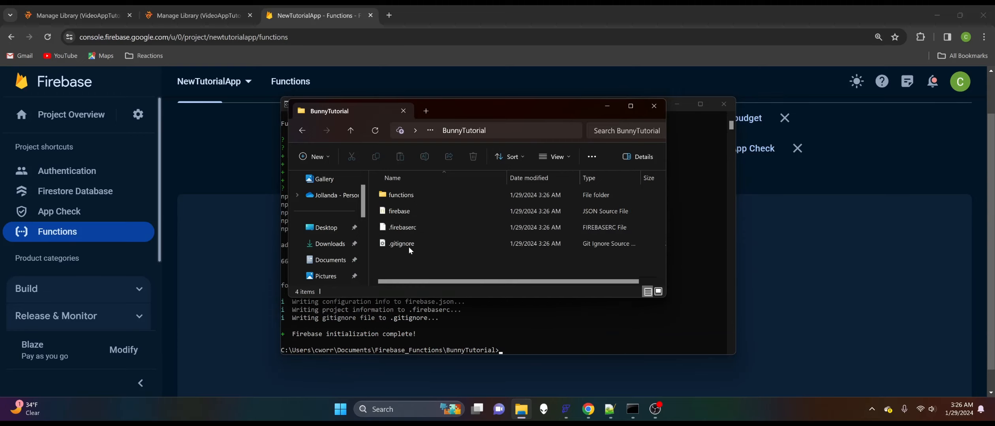
double_click(412, 195)
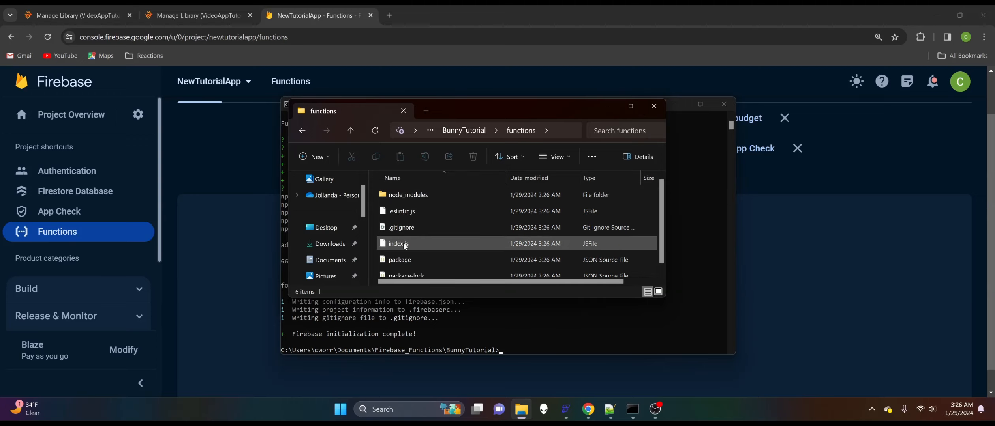
click(473, 332)
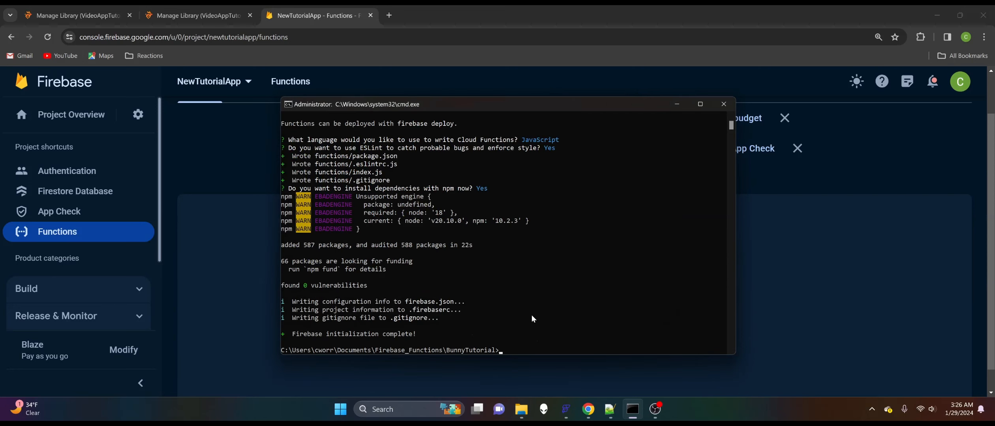
text(cd functions)
key(Return)
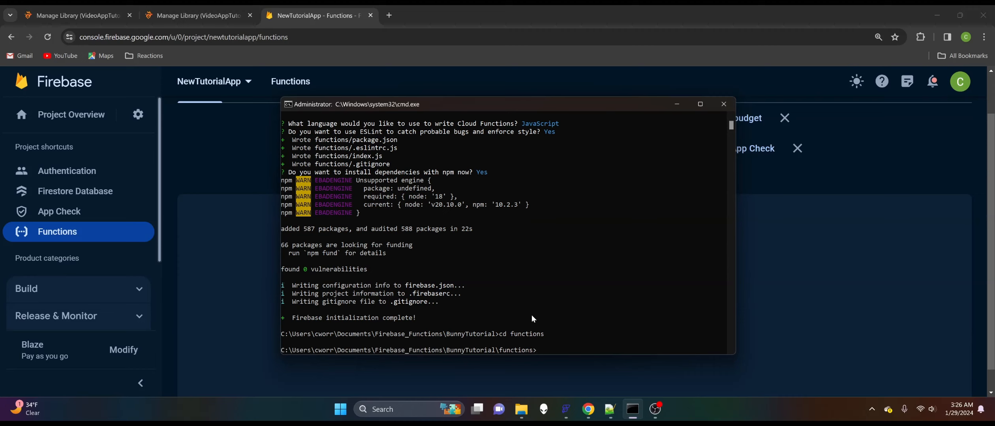
Step: Open index.js from BunnyTutorial's functions folder in Notepad++
click(521, 410)
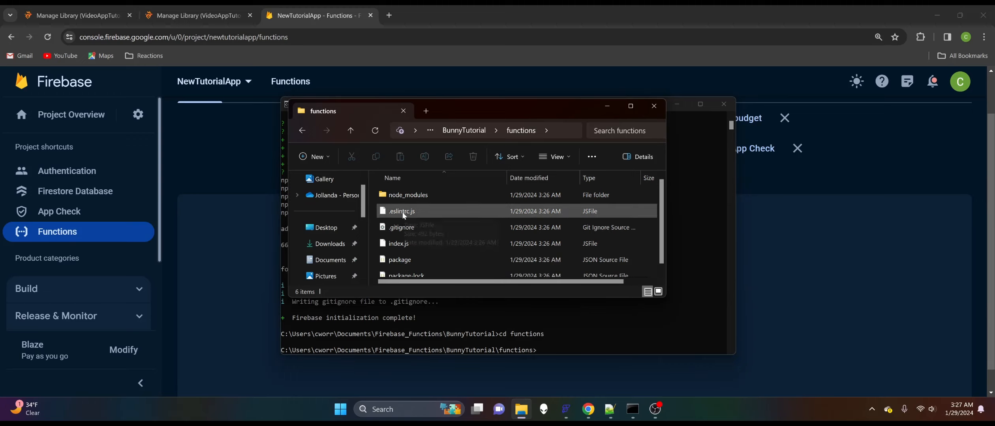
click(395, 245)
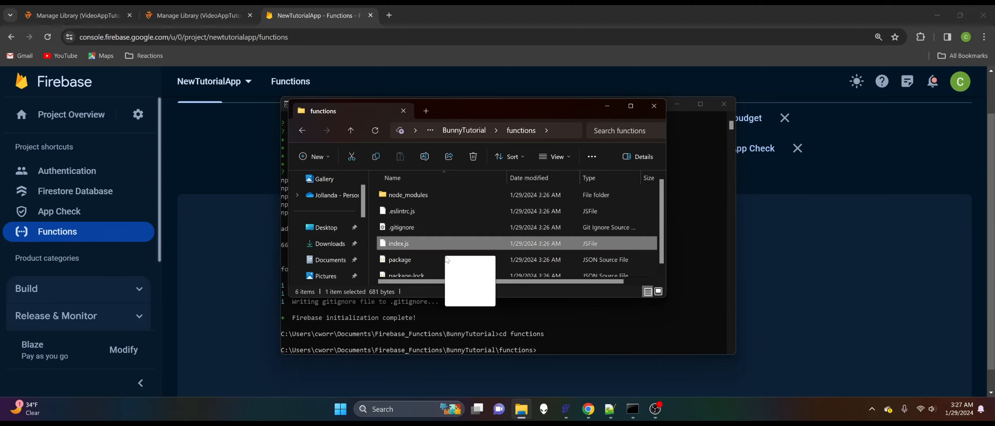
double_click(396, 246)
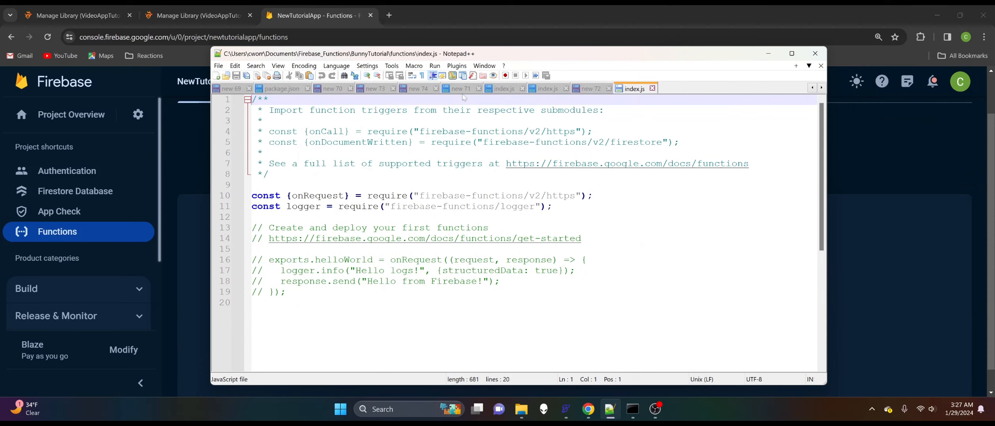
Step: Switch to the BunnyCDN\SHA256 project's index.js and examine its firebase-functions, firebase-admin and crypto require statements
click(509, 89)
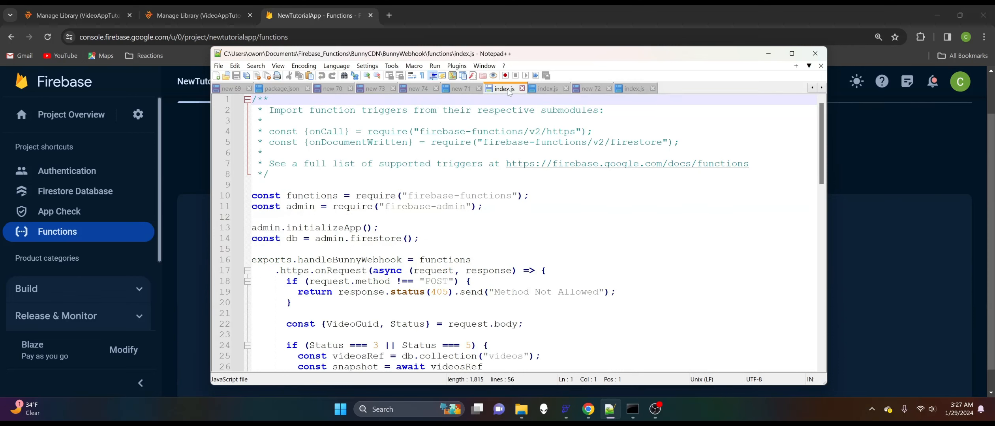
click(548, 89)
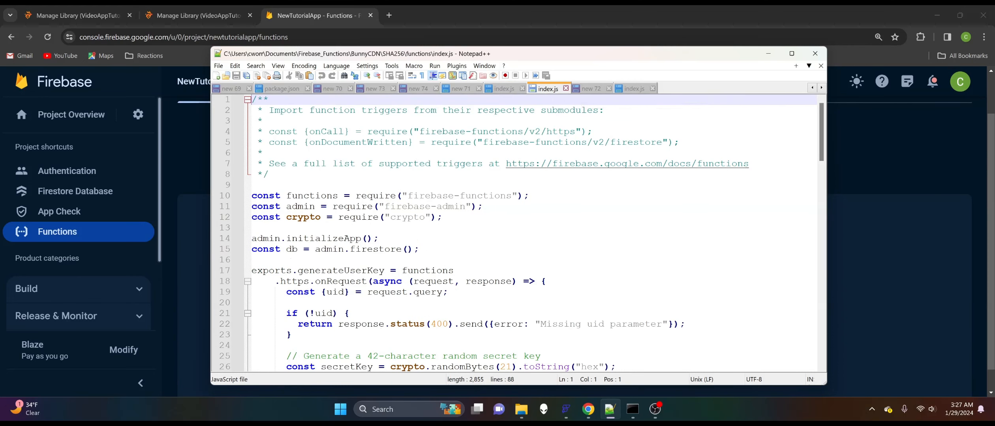
scroll(533, 233, down, 1)
scroll(533, 233, up, 1)
scroll(533, 233, down, 1)
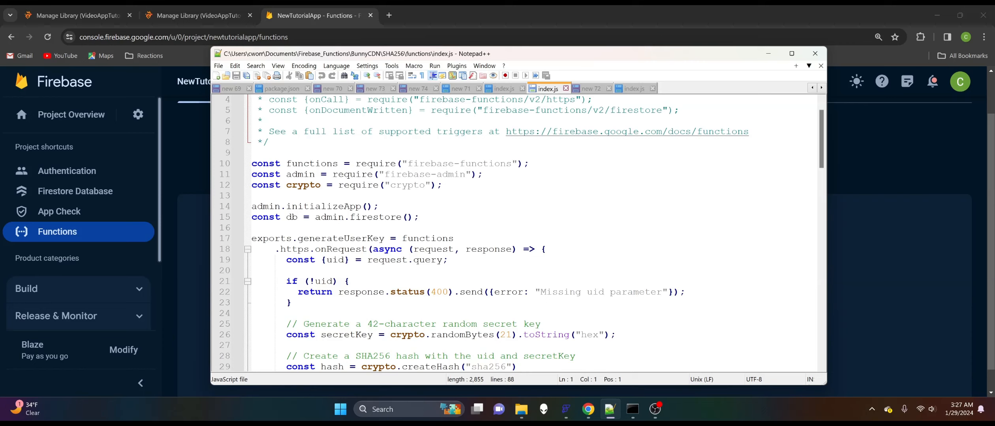
drag(252, 164, 303, 186)
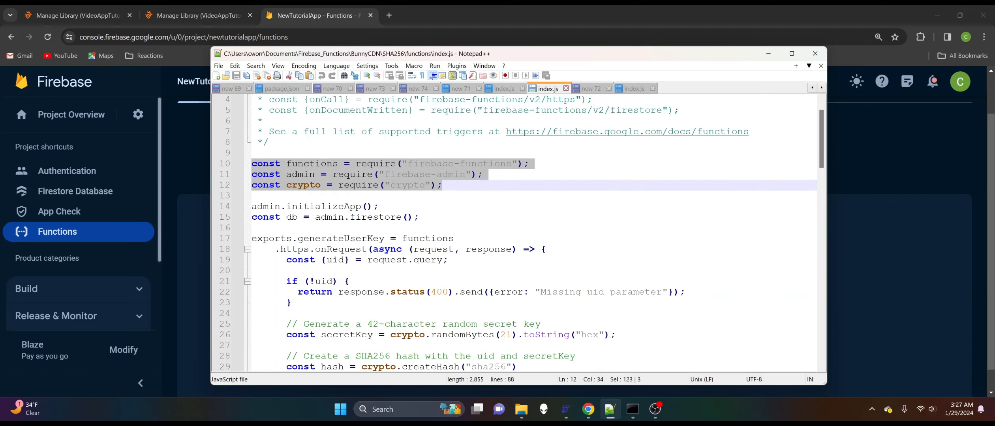
click(298, 185)
drag(315, 185, 292, 185)
click(298, 185)
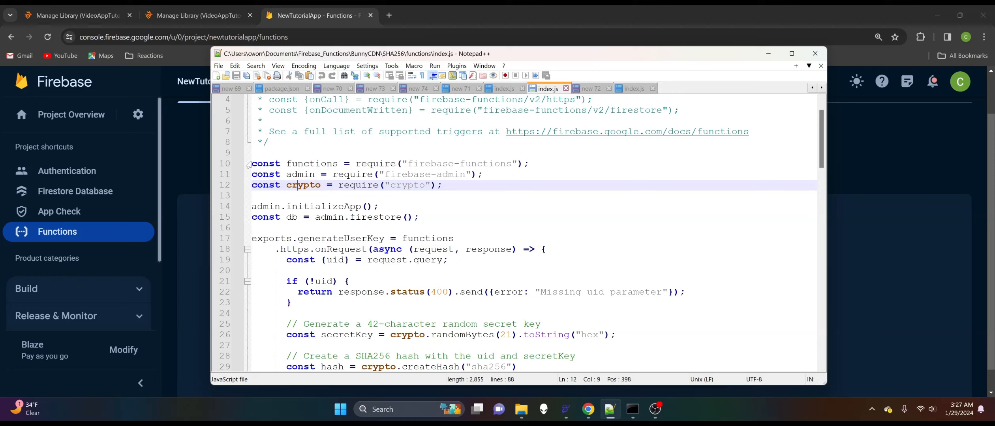
drag(247, 164, 483, 174)
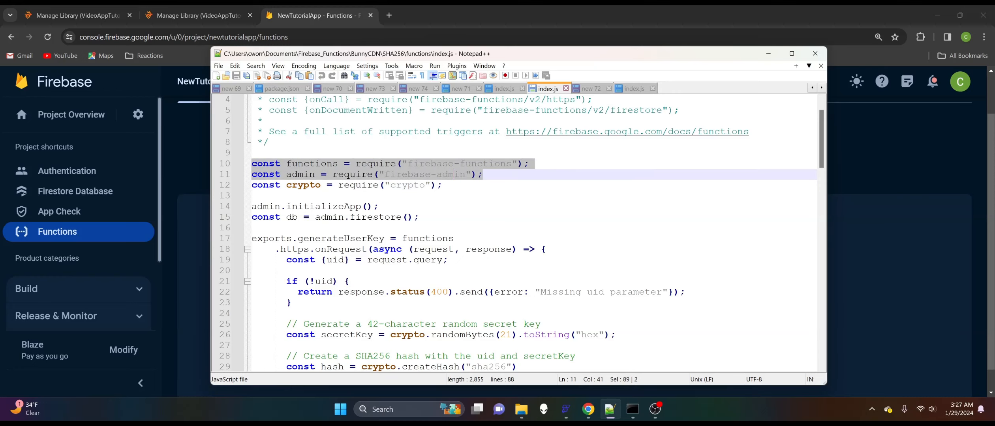
click(442, 186)
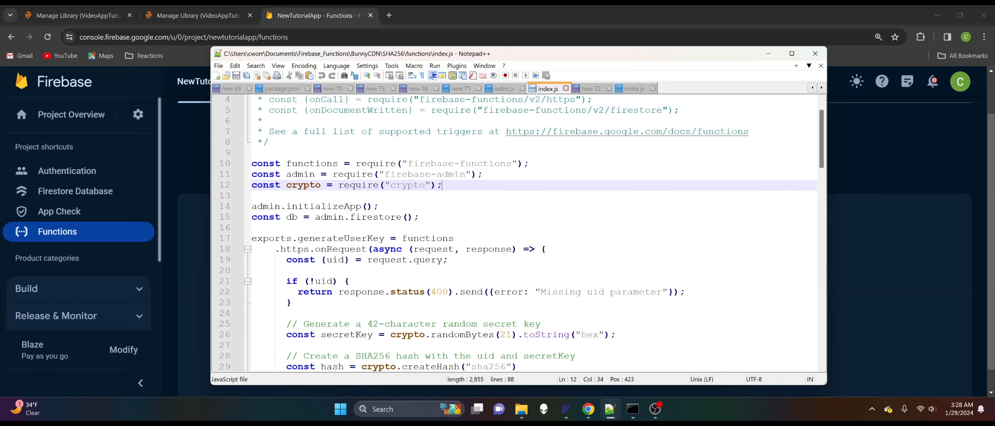
double_click(304, 185)
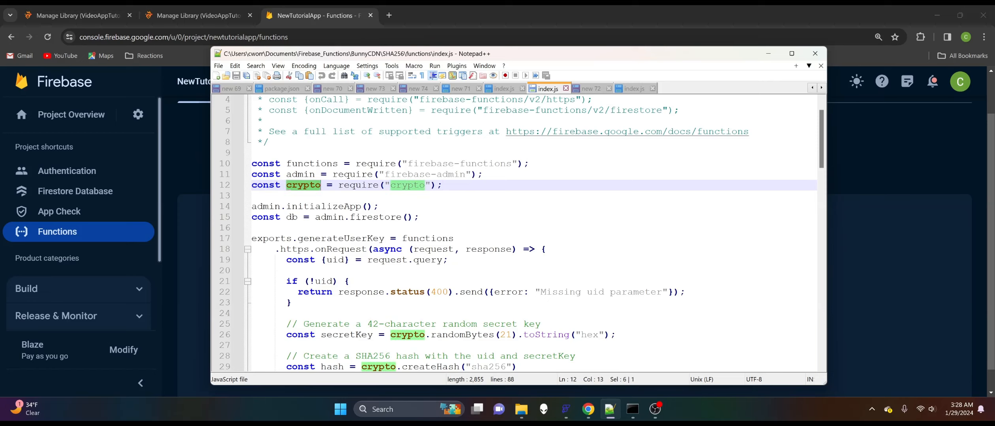
click(321, 185)
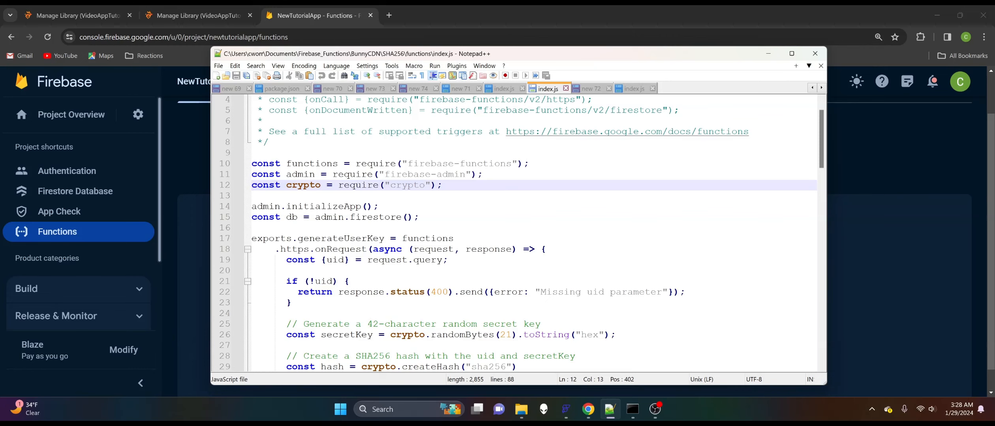
scroll(533, 232, down, 2)
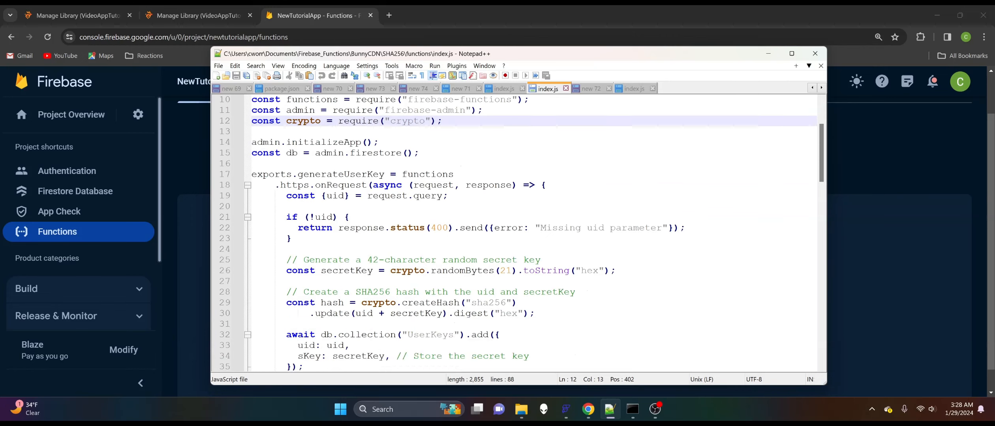
scroll(533, 233, up, 3)
Step: Copy the SHA256 index.js code from the require statements through verifyAndRetrieveKey, and paste it over the two require lines in BunnyTutorial's index.js
drag(252, 195, 291, 249)
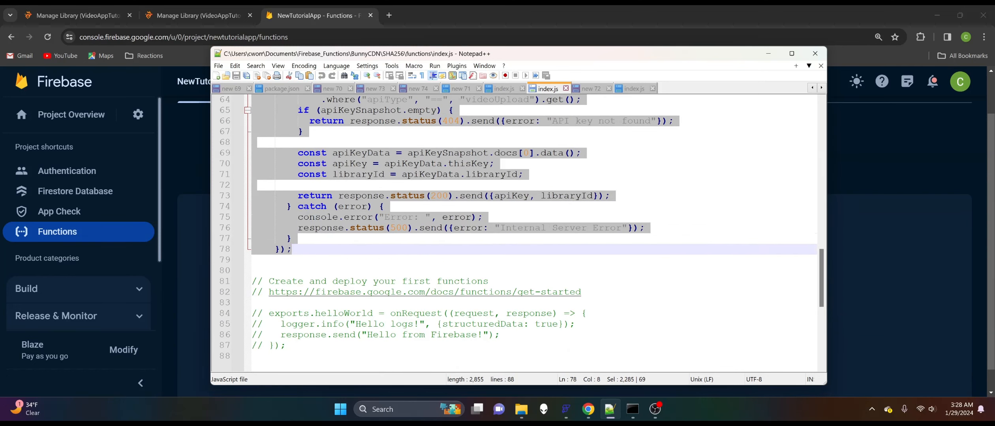
right_click(342, 228)
click(359, 181)
click(623, 89)
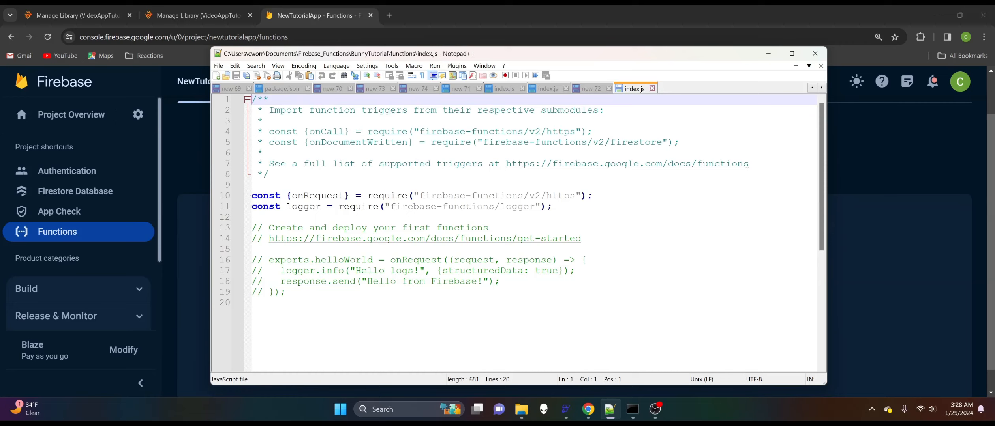
drag(250, 196, 552, 206)
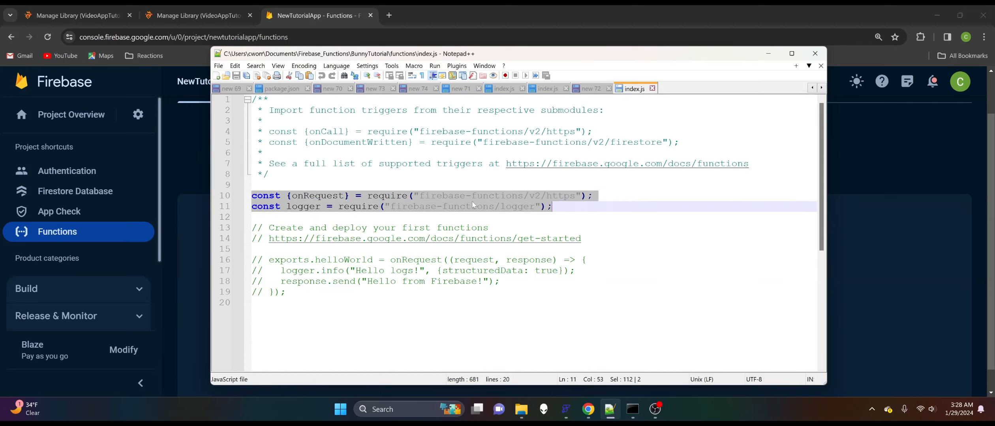
right_click(362, 207)
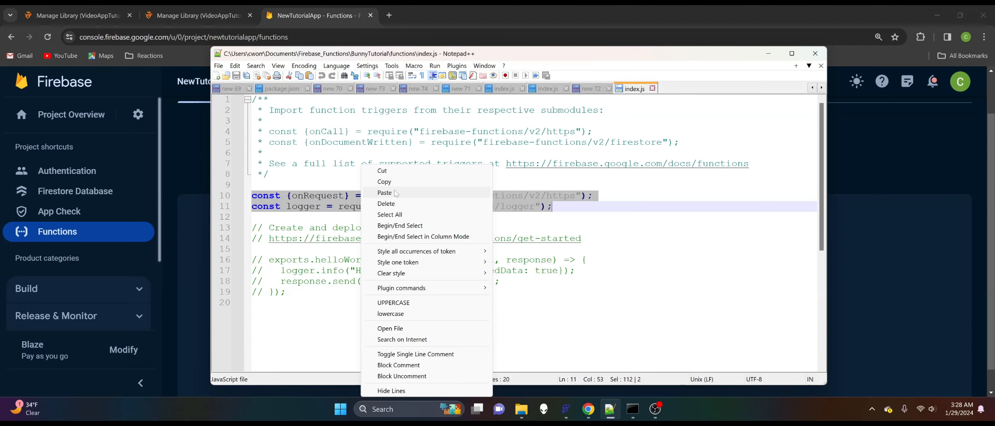
click(385, 193)
Step: Review the pasted code in BunnyTutorial's index.js, checking where the generateUserKey and verifyAndRetrieveKey exports begin
scroll(513, 237, up, 15)
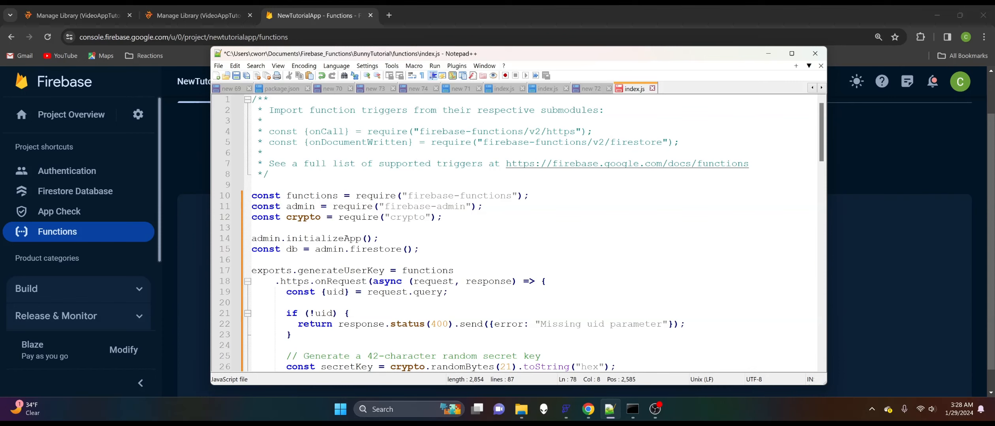
scroll(513, 233, down, 1)
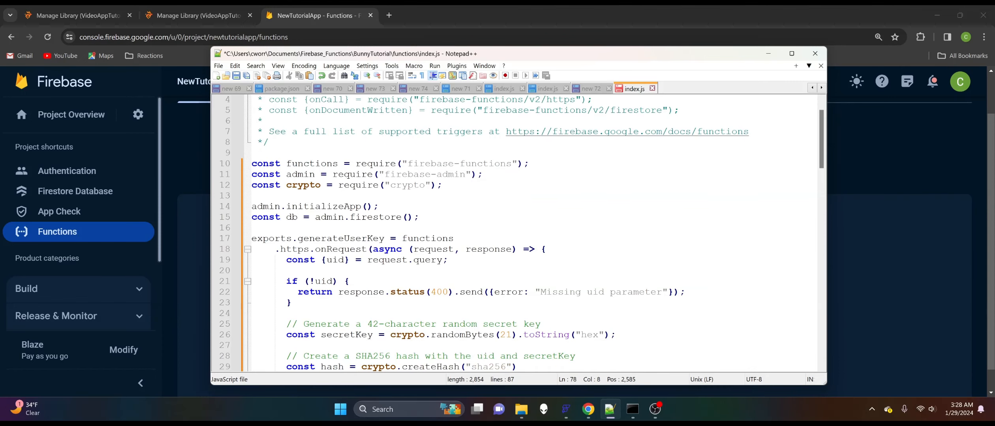
drag(252, 238, 345, 238)
click(286, 239)
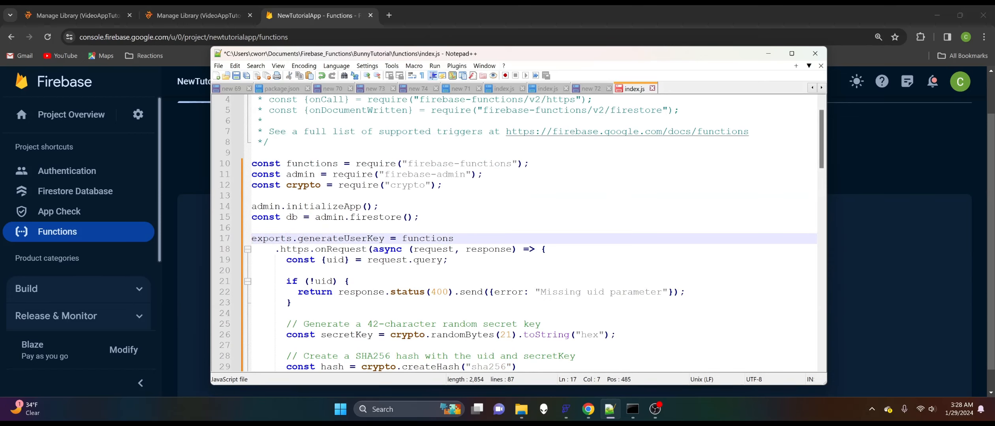
scroll(513, 233, down, 9)
scroll(513, 233, up, 2)
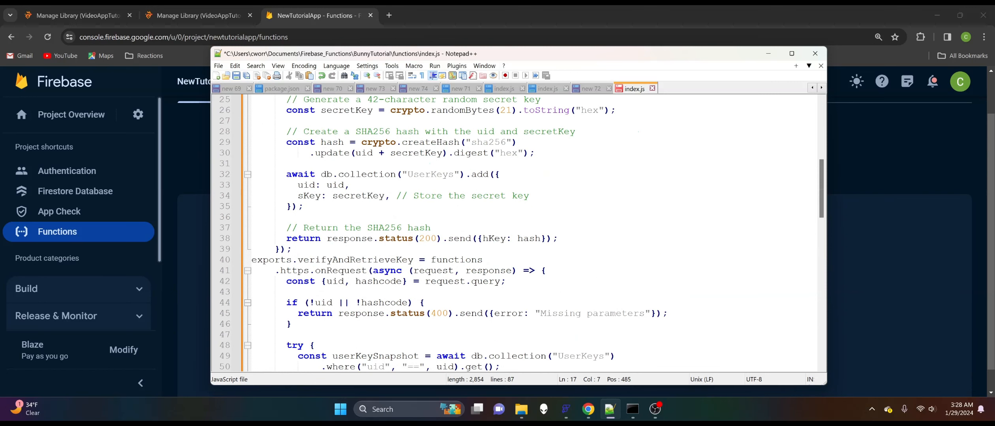
double_click(286, 249)
drag(269, 259, 274, 260)
click(257, 259)
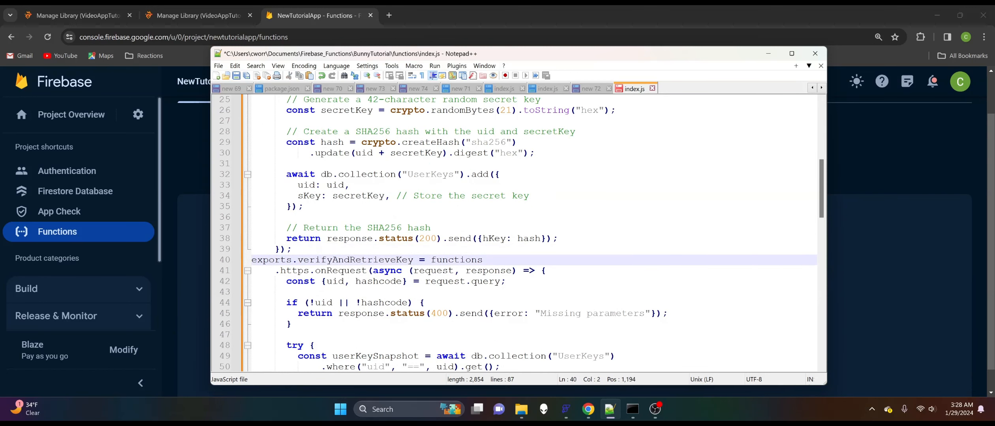
drag(269, 260, 280, 260)
click(315, 271)
scroll(532, 232, up, 8)
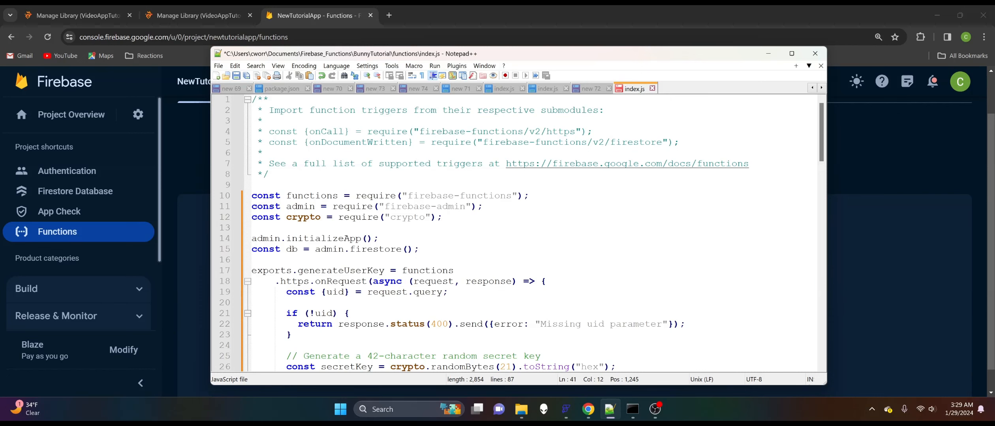
Step: Read through the pasted functions, examining verifyAndRetrieveKey's parameter checks, hash comparison and APIKeys lookup
scroll(513, 233, down, 1)
scroll(514, 233, up, 1)
scroll(513, 233, down, 12)
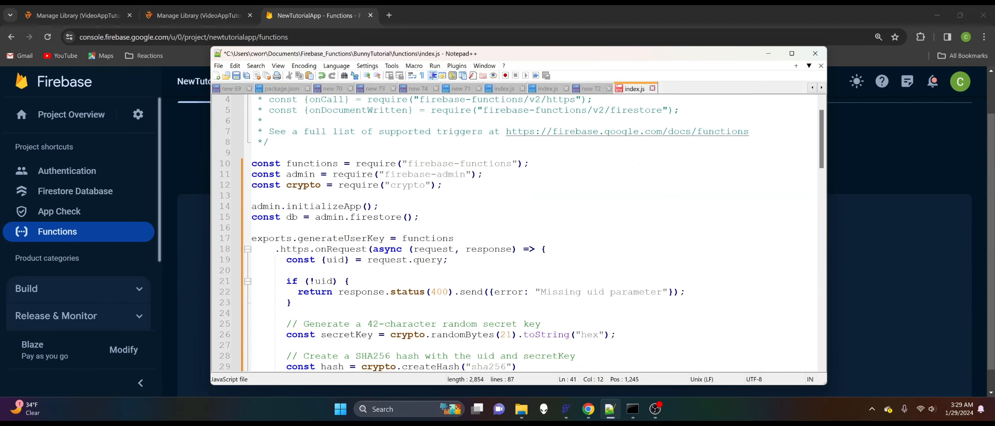
scroll(513, 233, down, 1)
scroll(513, 233, up, 3)
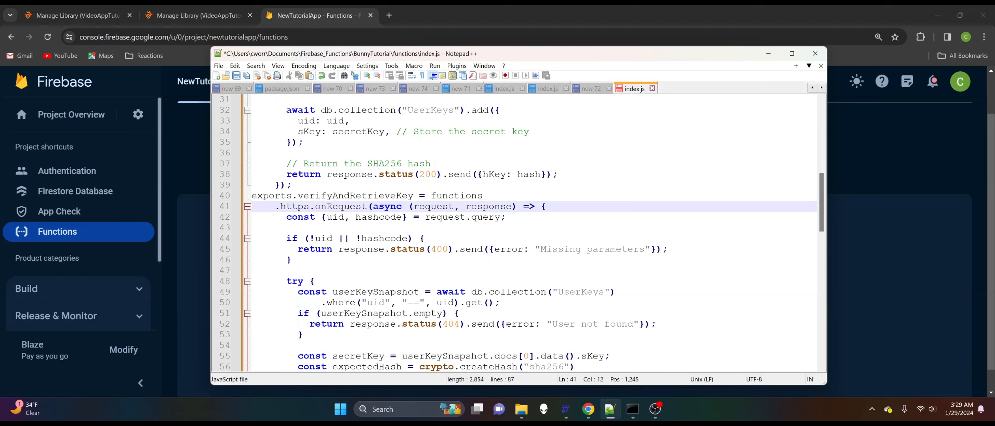
scroll(514, 233, down, 4)
scroll(514, 233, up, 3)
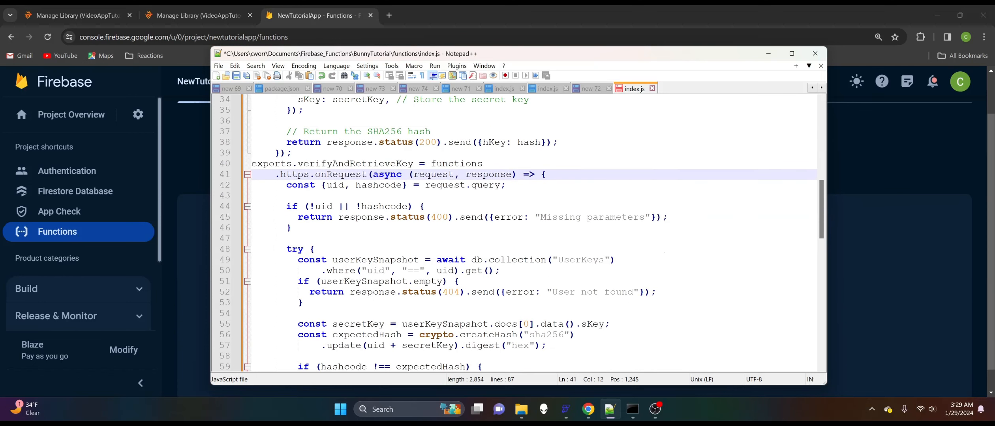
scroll(513, 233, down, 7)
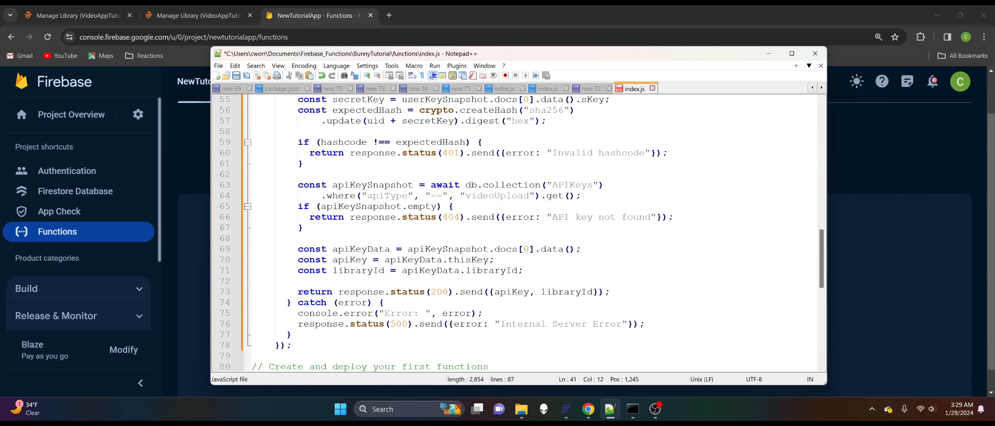
scroll(513, 233, up, 1)
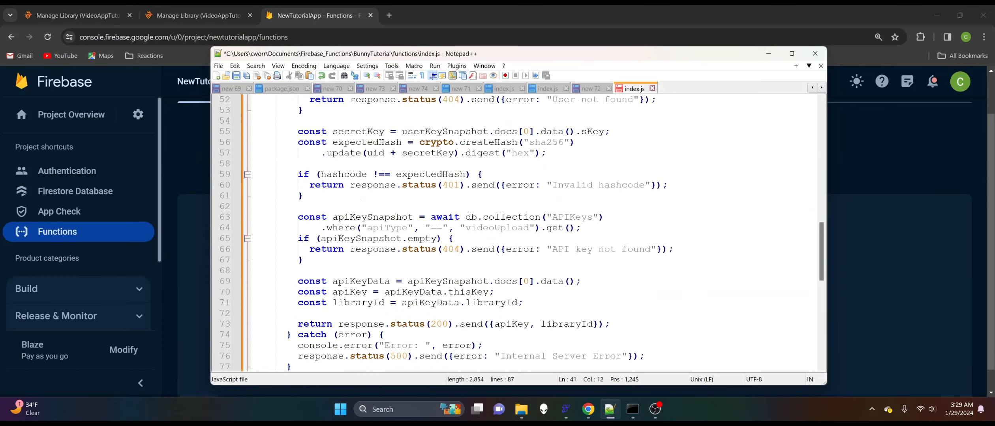
Step: Check the generateUserKey code once more, save BunnyTutorial's index.js, and move the editor window out of the way
scroll(513, 233, up, 17)
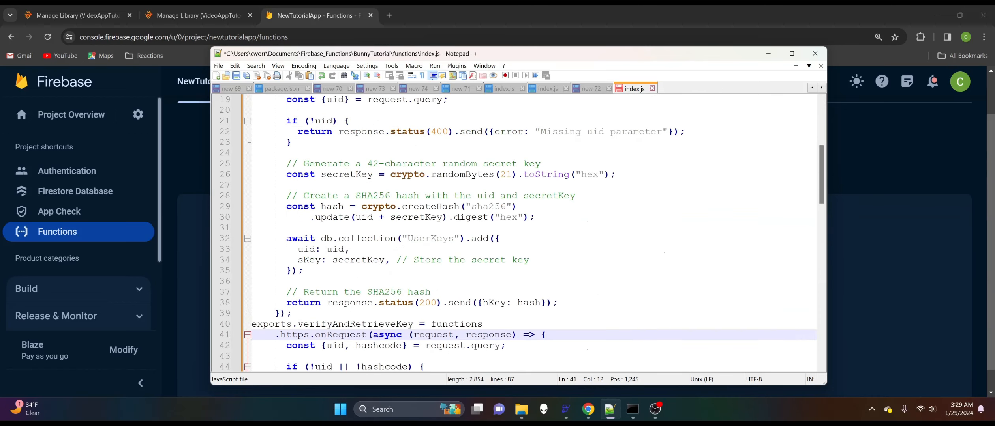
scroll(513, 233, down, 1)
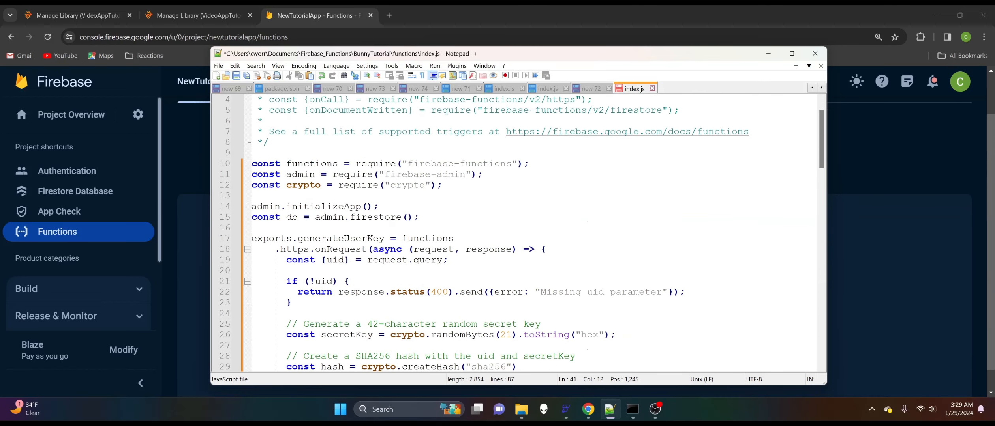
scroll(513, 233, down, 7)
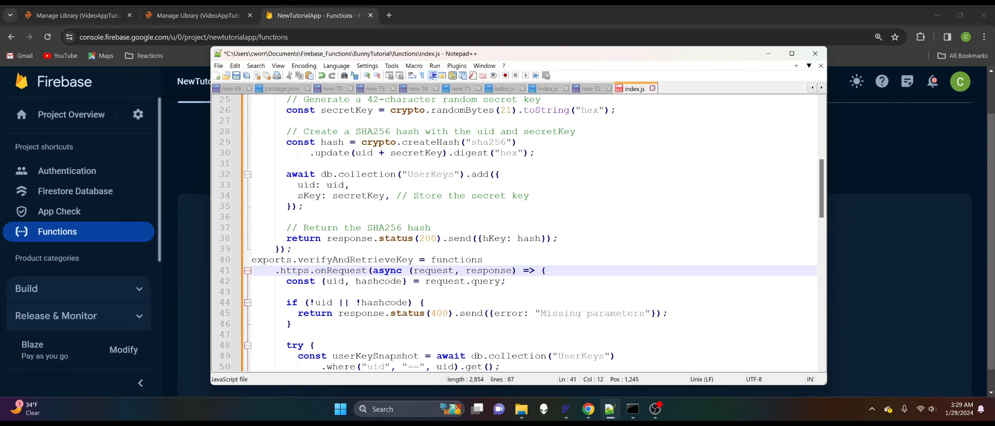
scroll(513, 233, up, 2)
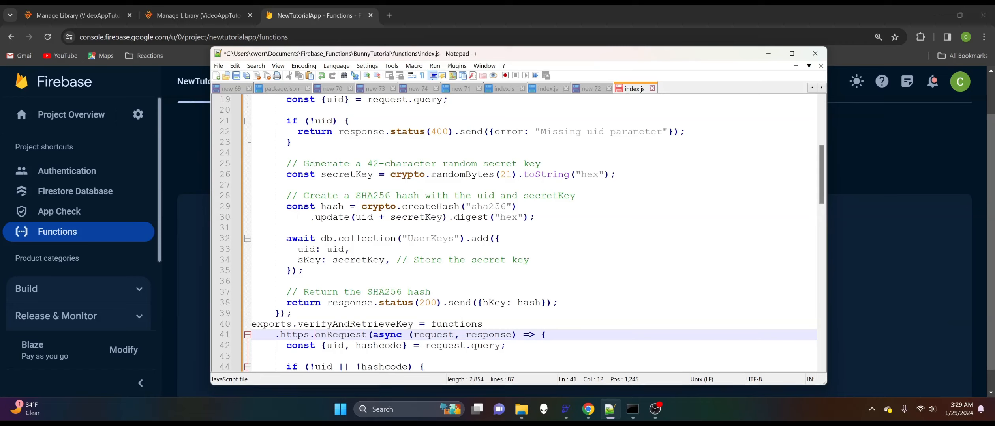
click(236, 76)
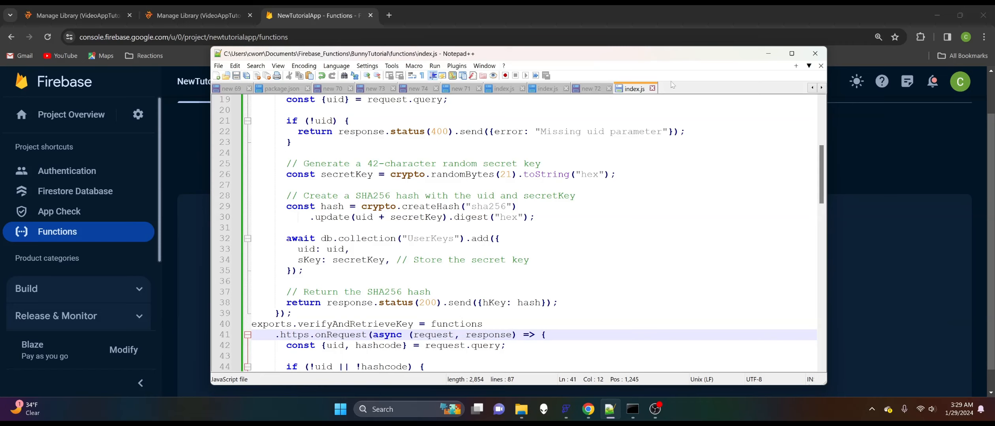
drag(647, 54, 994, 41)
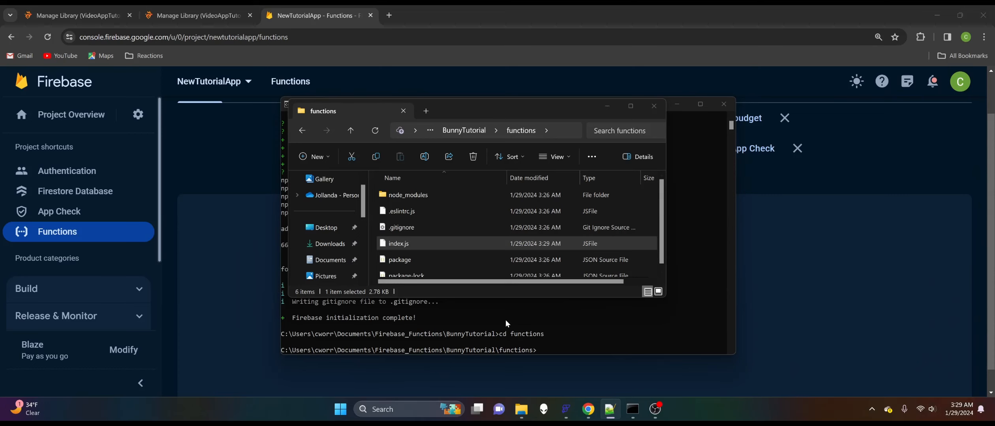
Step: In the command prompt, run eslint --fix on index.js, using the full path copied from the BunnyTutorial\functions folder
click(481, 315)
scroll(474, 308, down, 2)
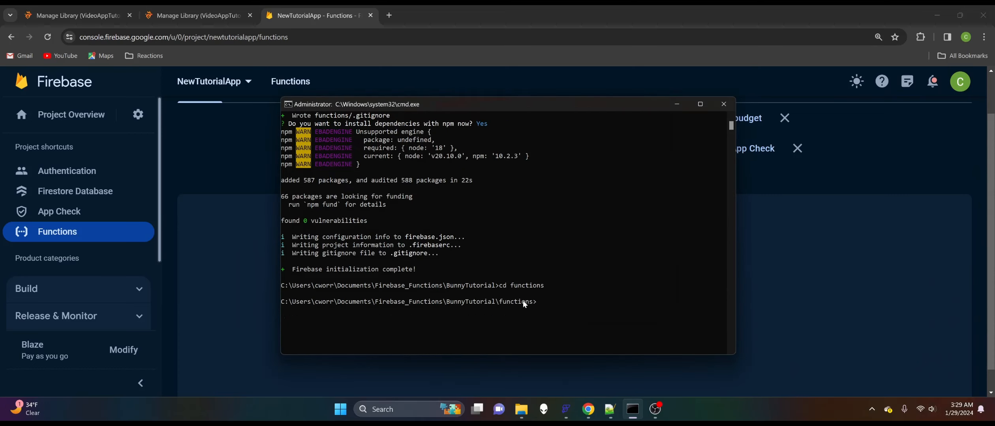
click(550, 310)
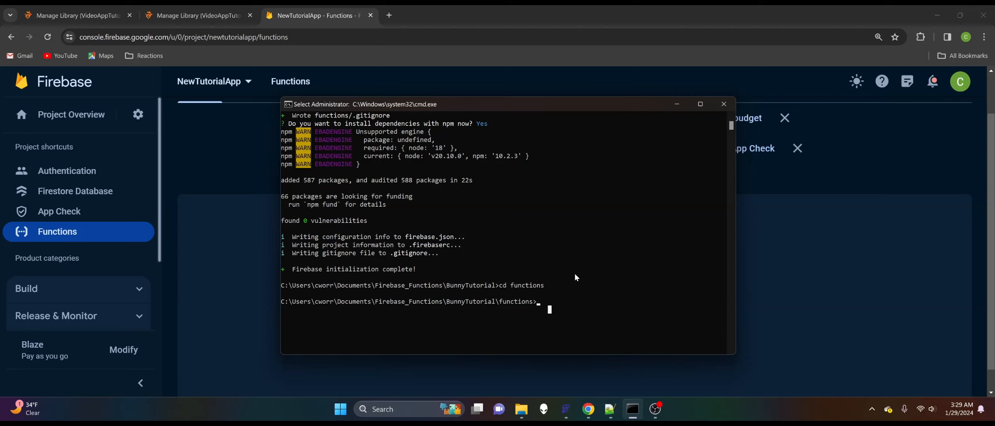
text(eslint --fix)
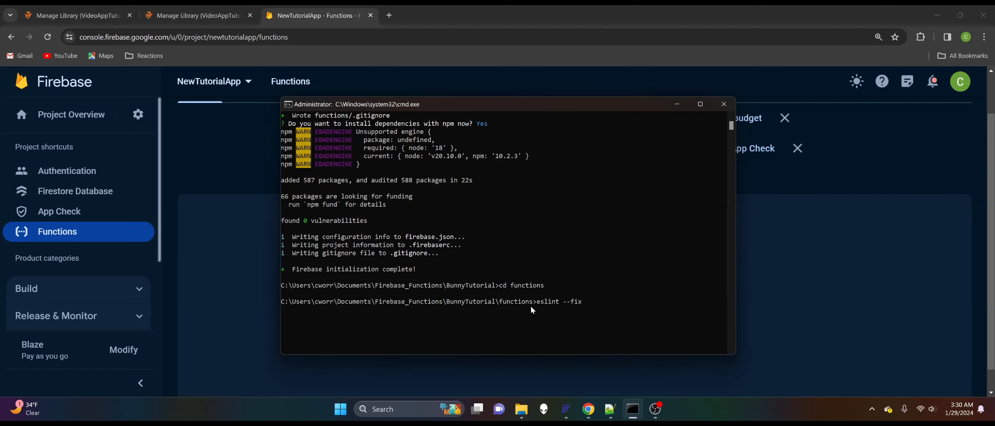
click(521, 410)
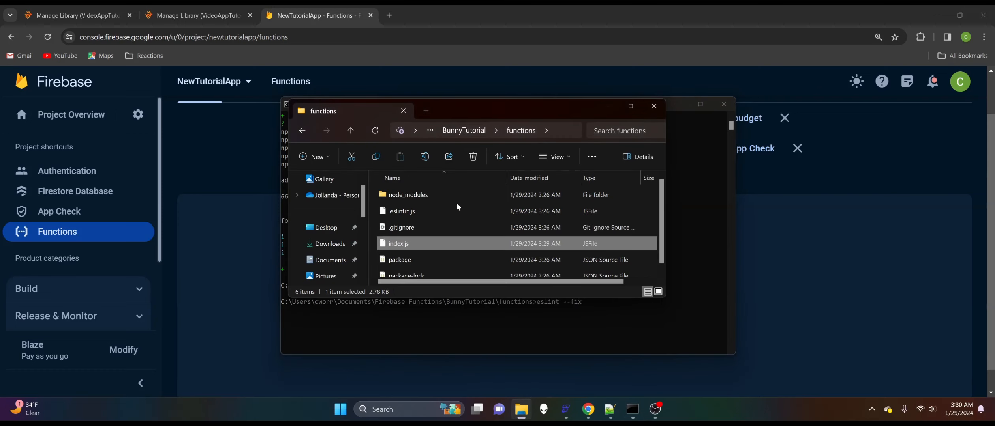
right_click(525, 133)
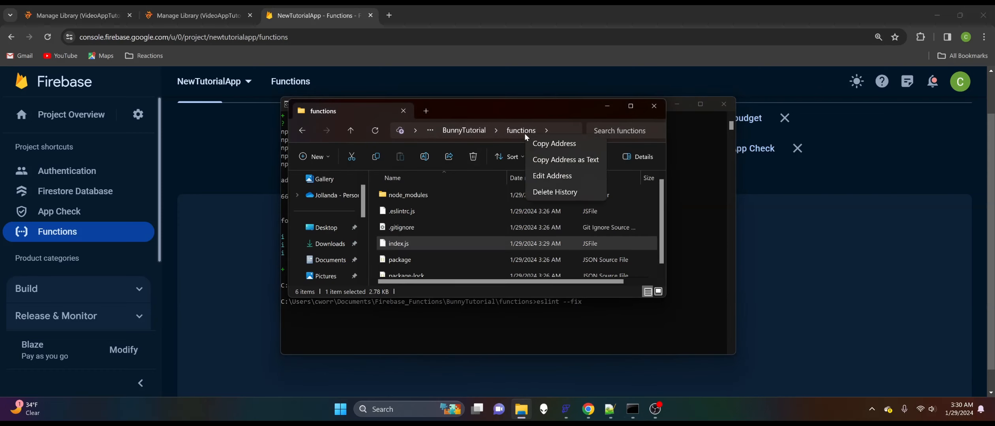
click(555, 162)
click(764, 245)
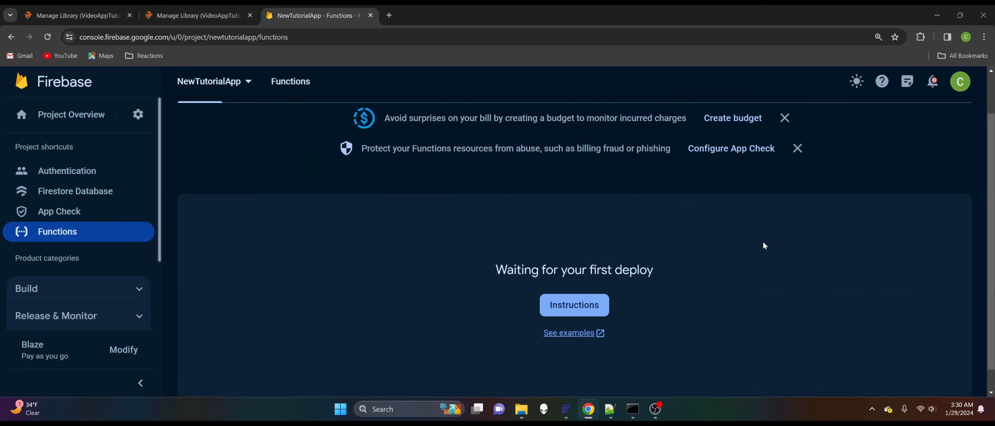
click(632, 410)
key(ctrl+v)
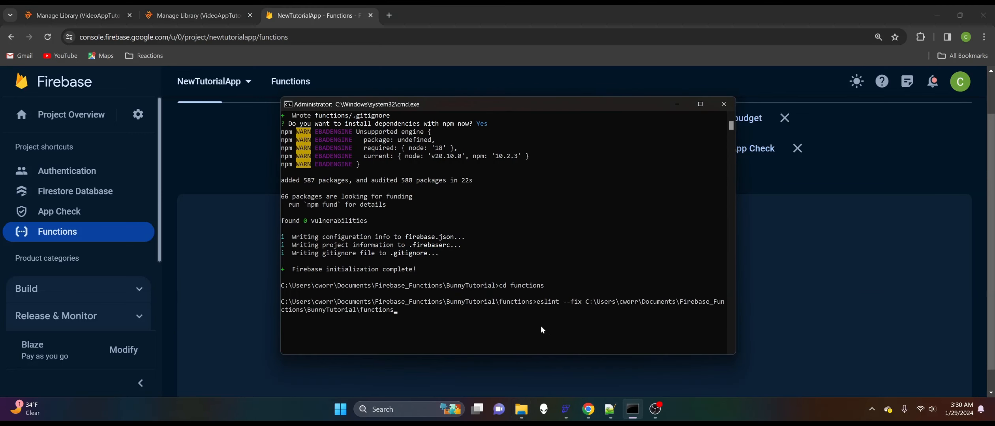
text(\index.js)
key(Return)
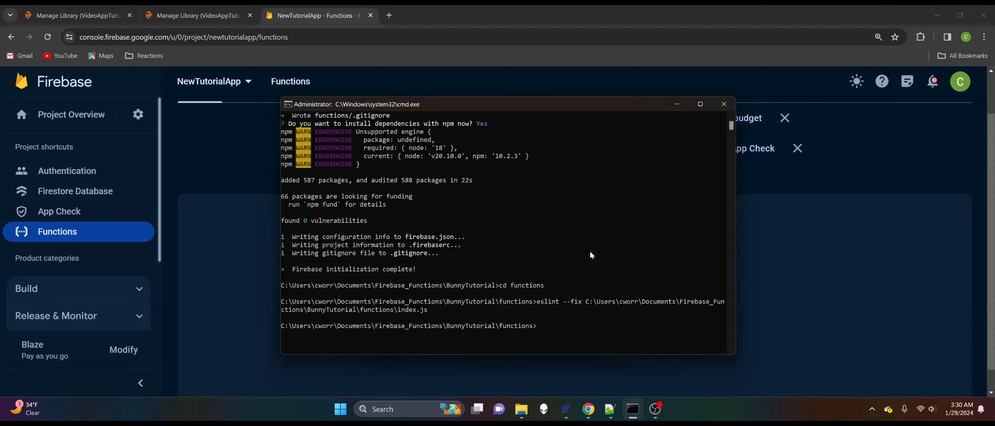
Step: Deploy the Cloud Functions by running firebase deploy --only functions from the BunnyTutorial\functions directory
scroll(559, 252, down, 1)
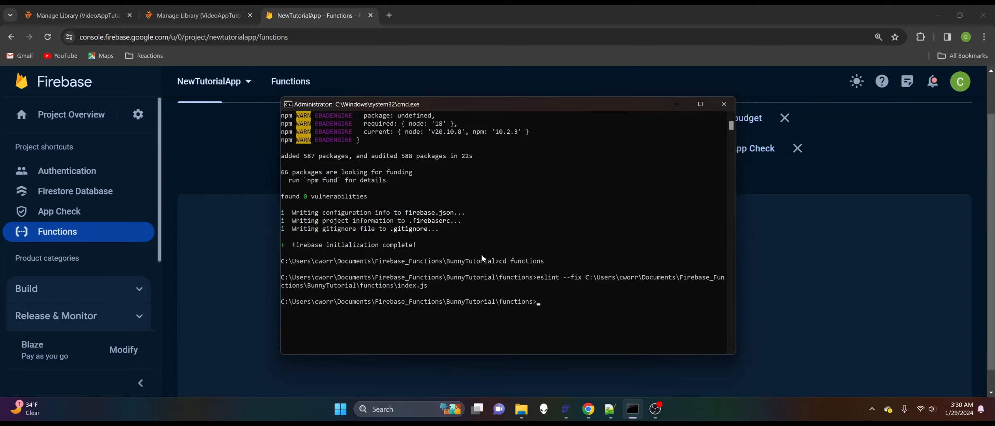
click(553, 302)
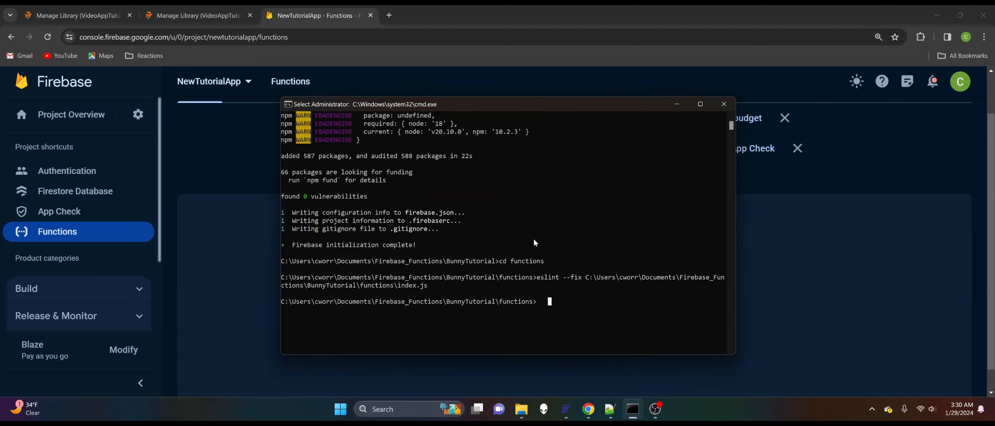
text(fire)
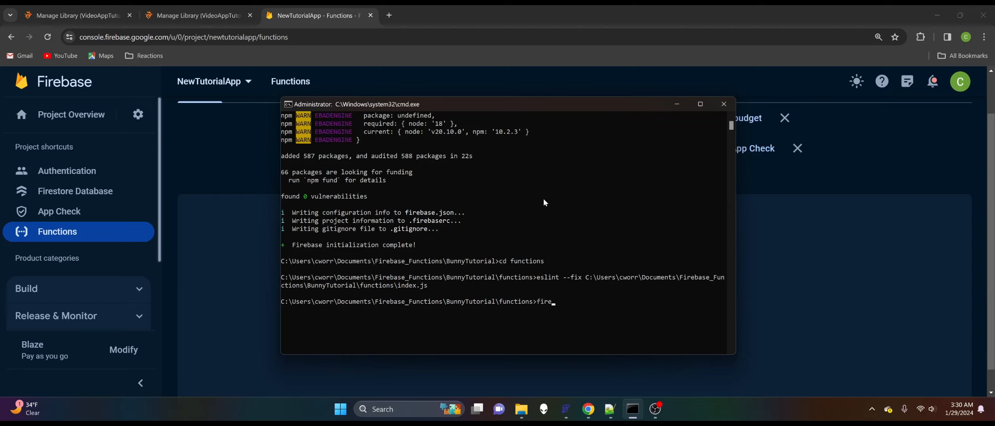
text(base deploy --only functions)
key(Return)
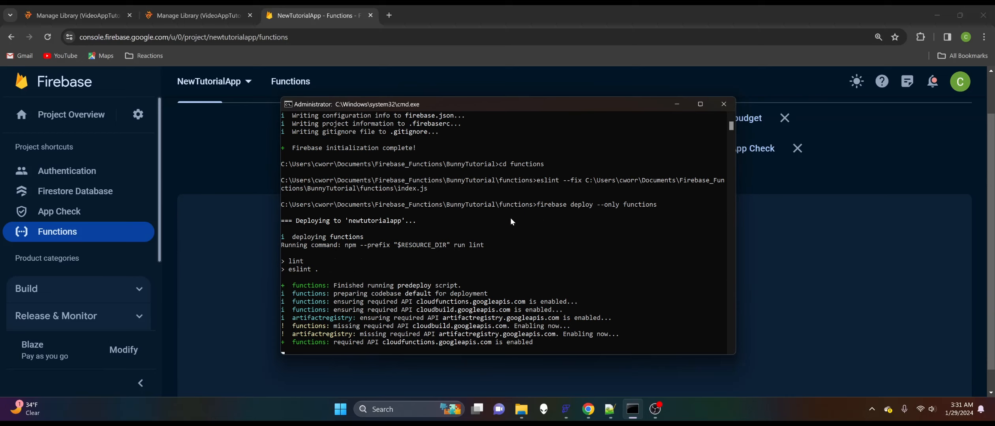
scroll(508, 222, down, 1)
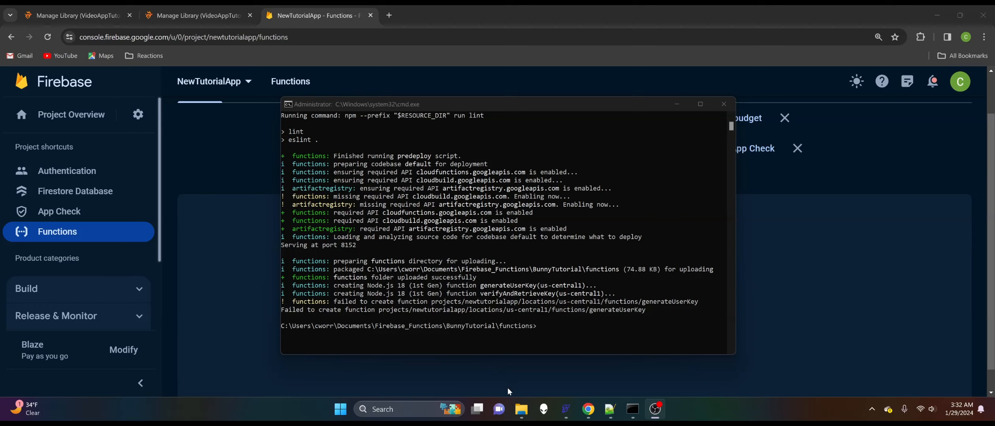
Step: Open the package.json file from the BunnyTutorial\functions folder in the text editor
click(522, 415)
scroll(418, 237, down, 1)
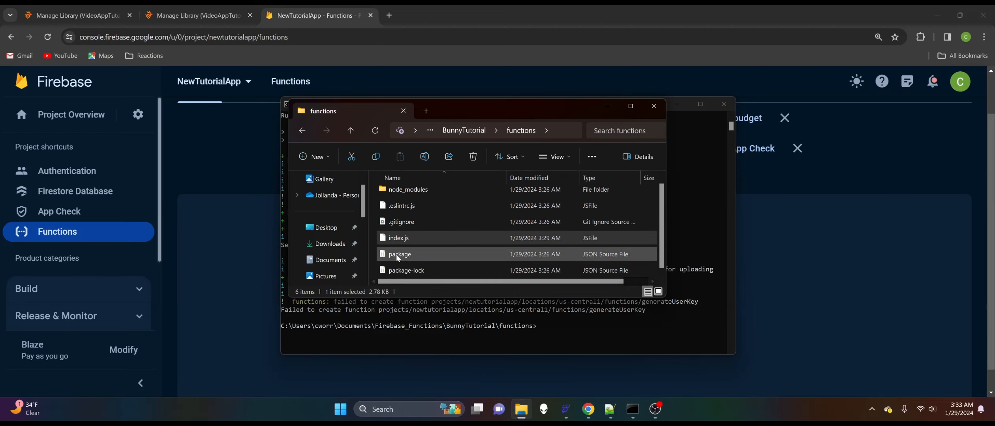
drag(397, 256, 674, 257)
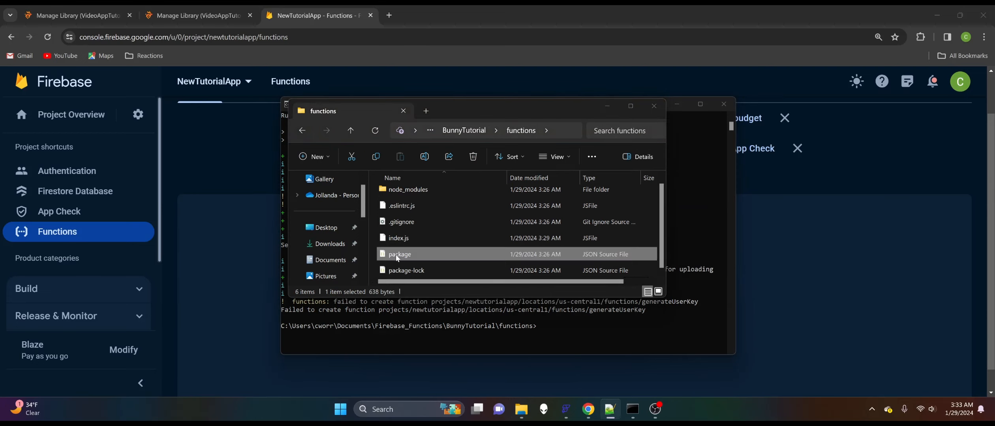
drag(405, 257, 994, 186)
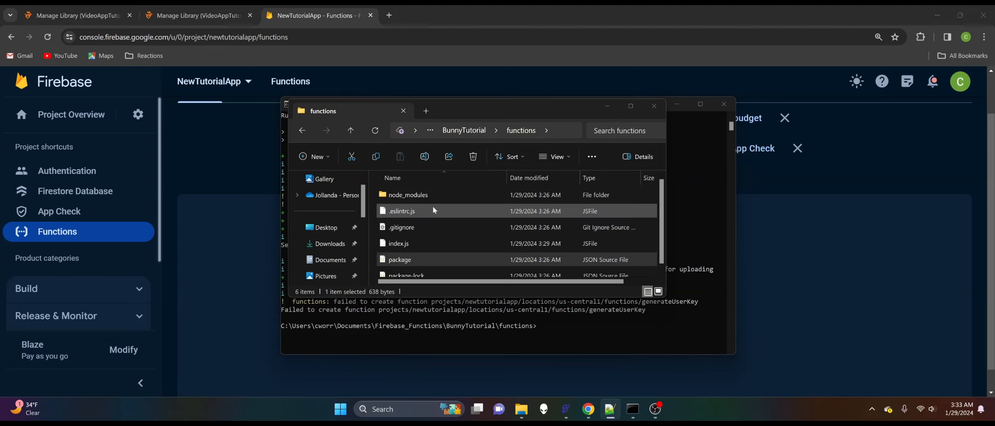
click(478, 135)
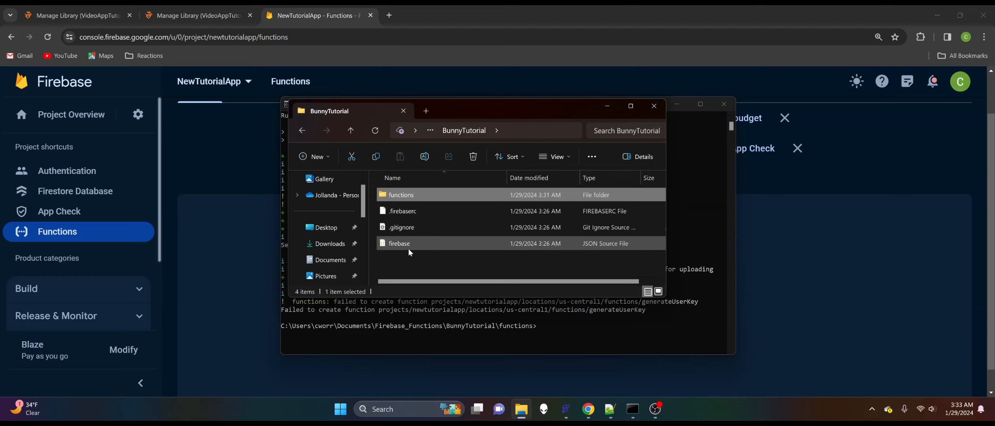
double_click(421, 194)
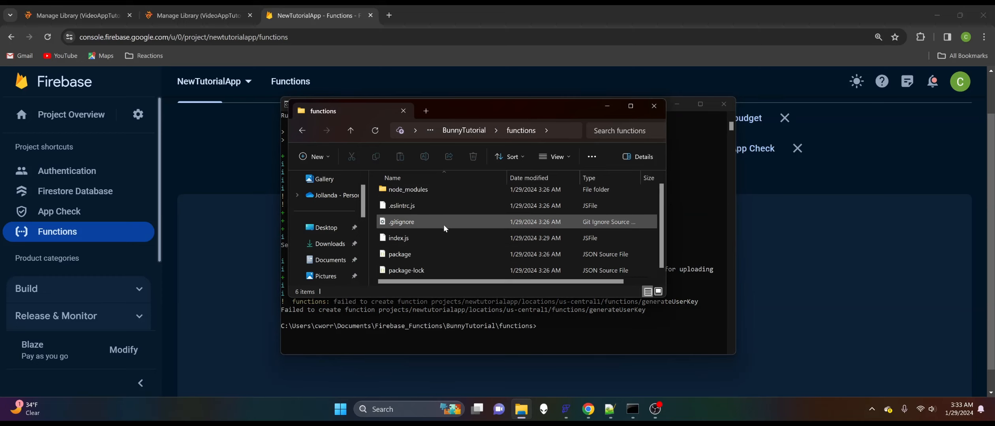
double_click(399, 255)
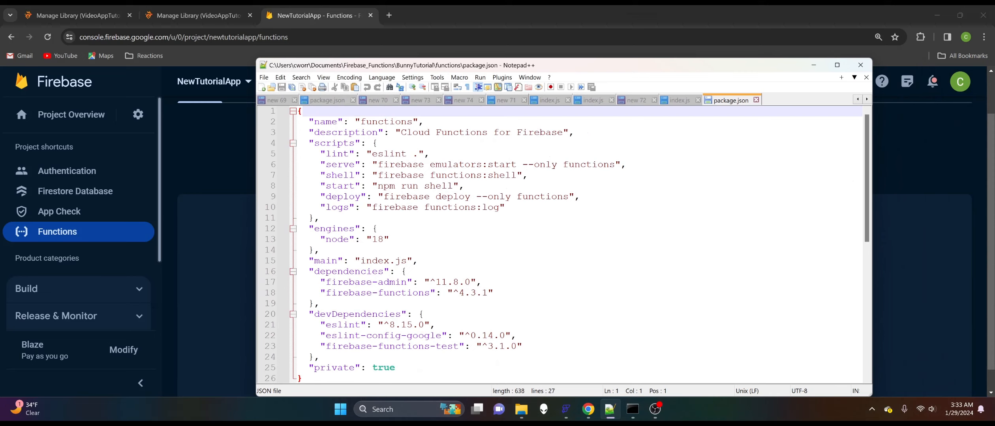
Step: Set the node engine version to "16" in package.json, save the file, and move the editor window away
scroll(570, 243, down, 1)
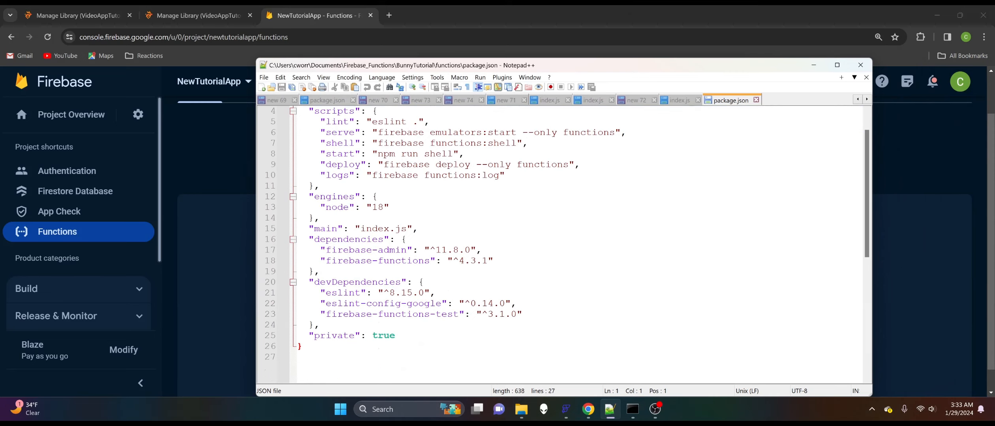
drag(384, 208, 372, 208)
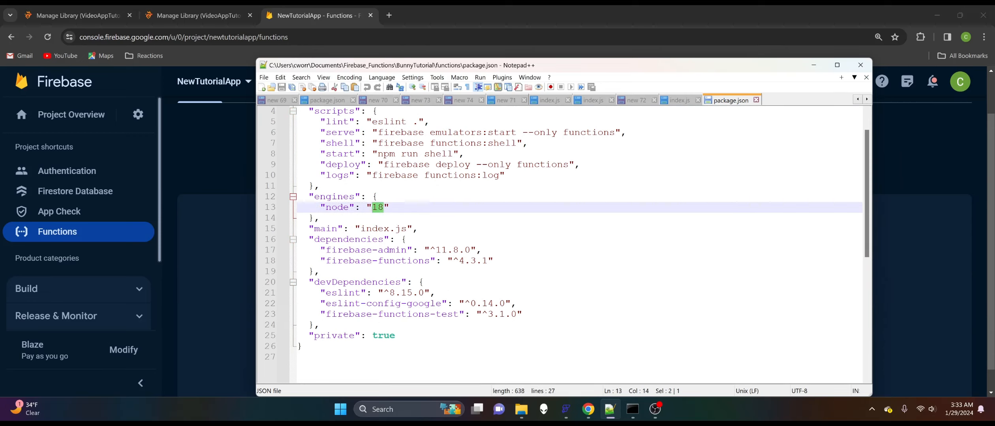
key(Right)
key(BackSpace)
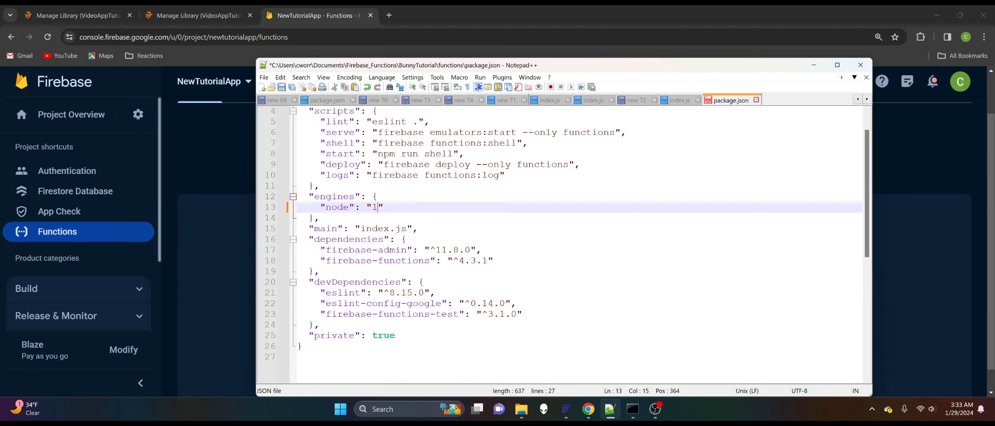
text(6)
click(281, 87)
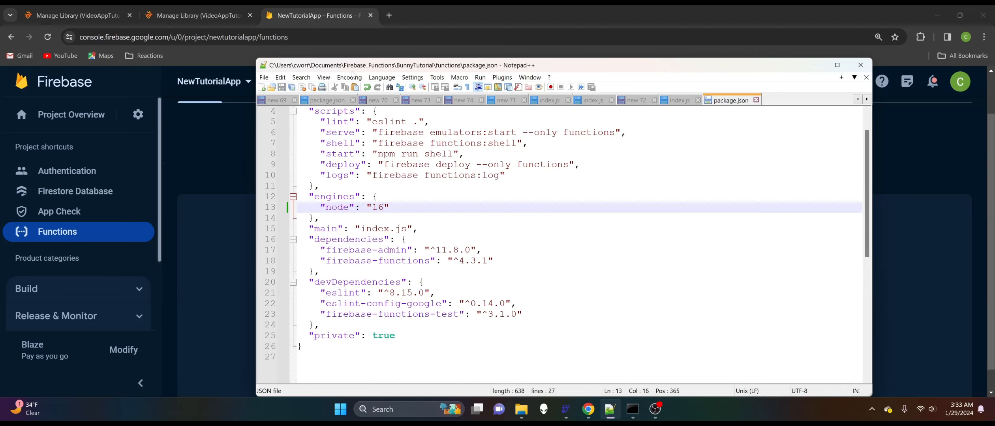
drag(365, 65, 994, 52)
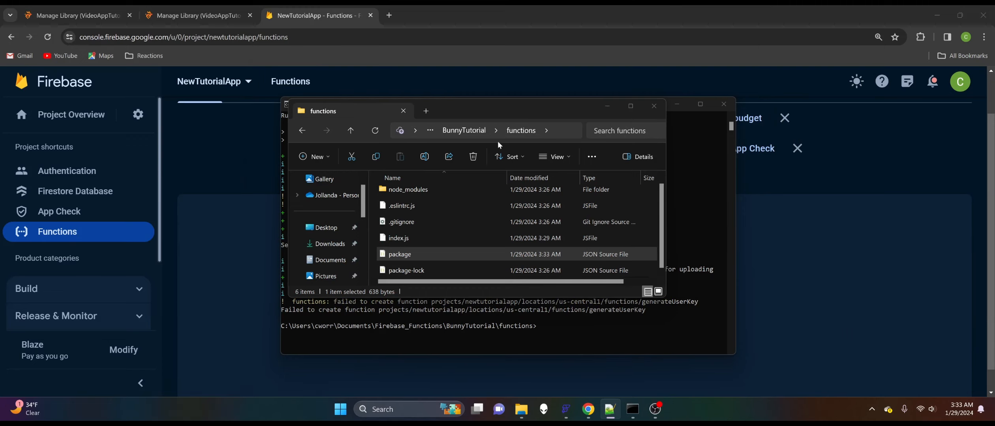
Step: Return to the command prompt and rerun firebase deploy --only functions with the edited package.json
click(606, 112)
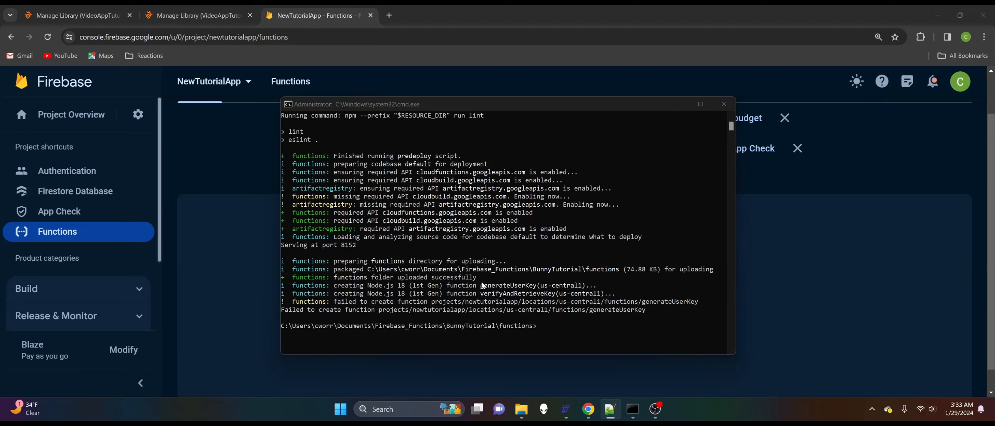
click(572, 324)
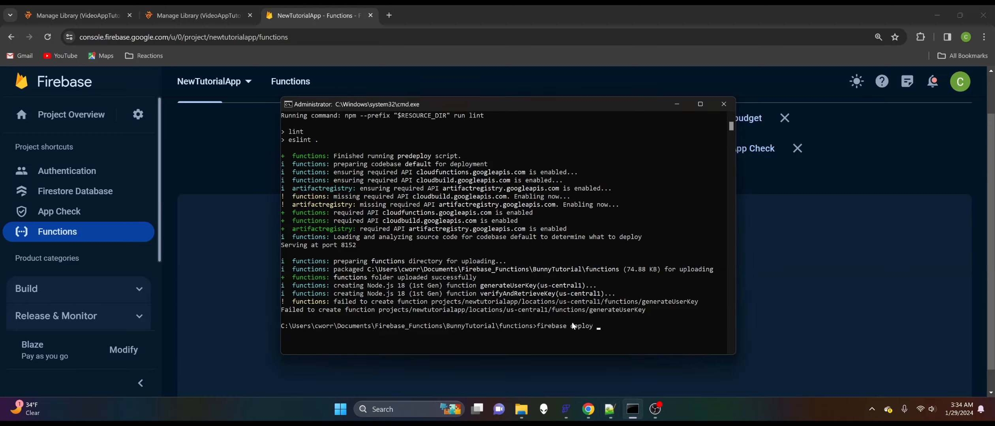
text(--only funct)
text(ions)
key(Return)
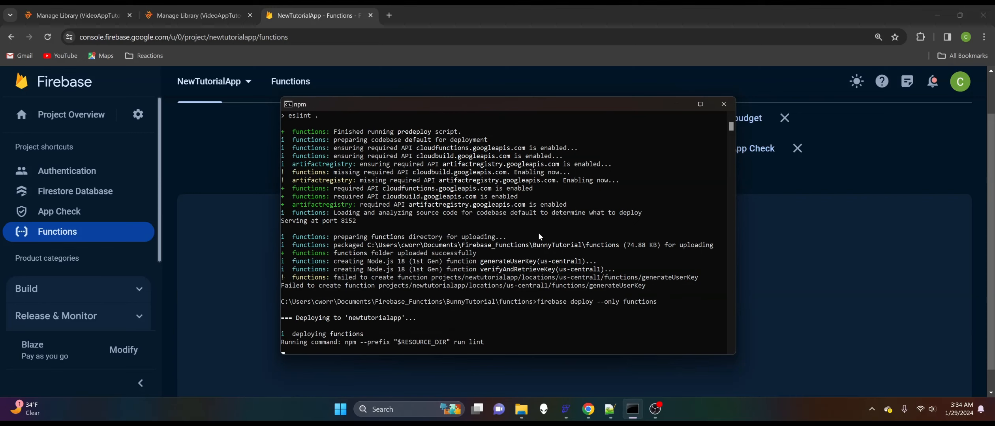